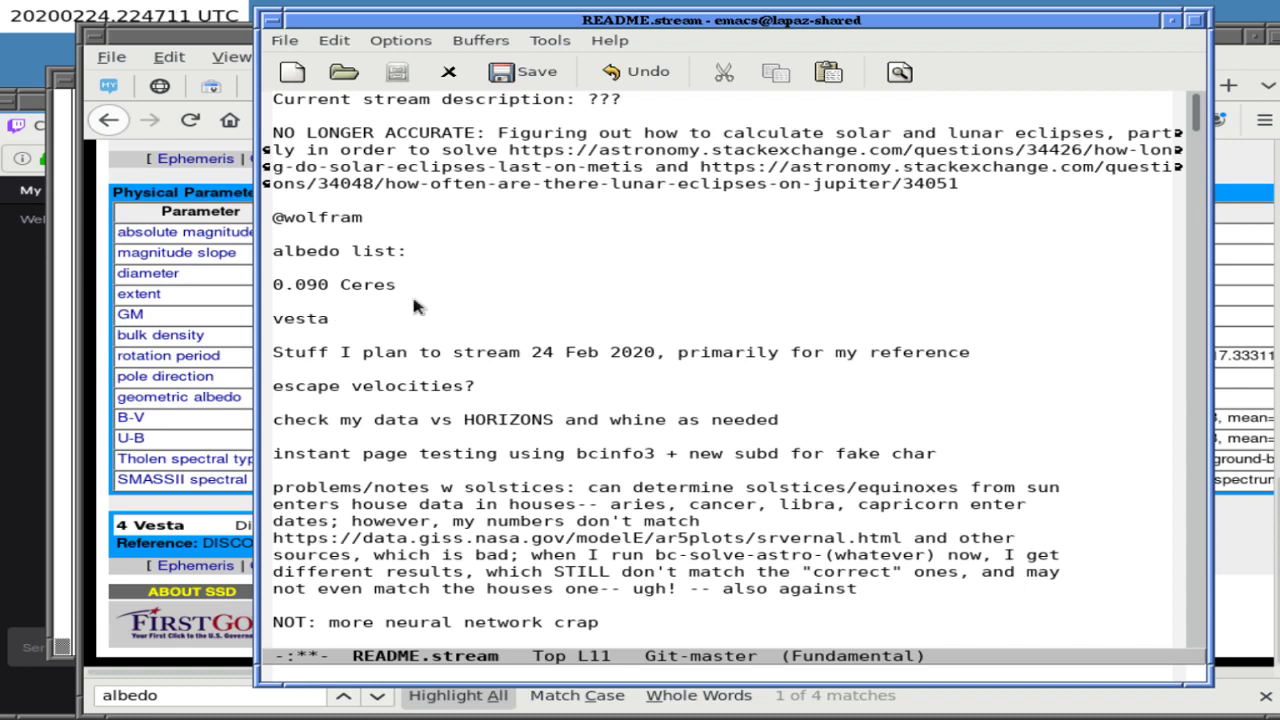
Add Vesta's albedo 0.4228 to the albedo list, join the entry to the Ceres line, and save README.stream.
{"action": "key", "text": "ctrl+y"}
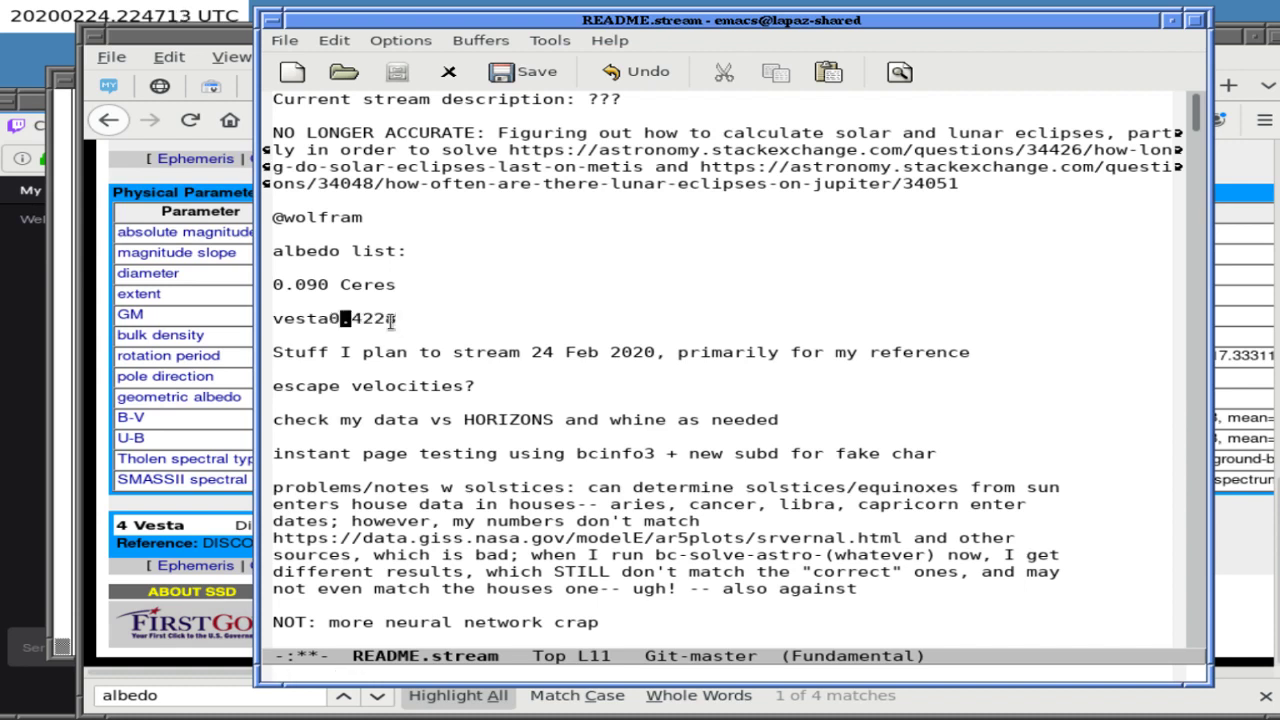
{"action": "key", "text": "ctrl+w"}
{"action": "key", "text": "Up"}
{"action": "key", "text": "Left"}
{"action": "key", "text": "ctrl+y"}
{"action": "key", "text": "Down"}
{"action": "key", "text": "Delete"}
{"action": "key", "text": "BackSpace"}
{"action": "key", "text": "ctrl+x"}
{"action": "key", "text": "ctrl+s"}
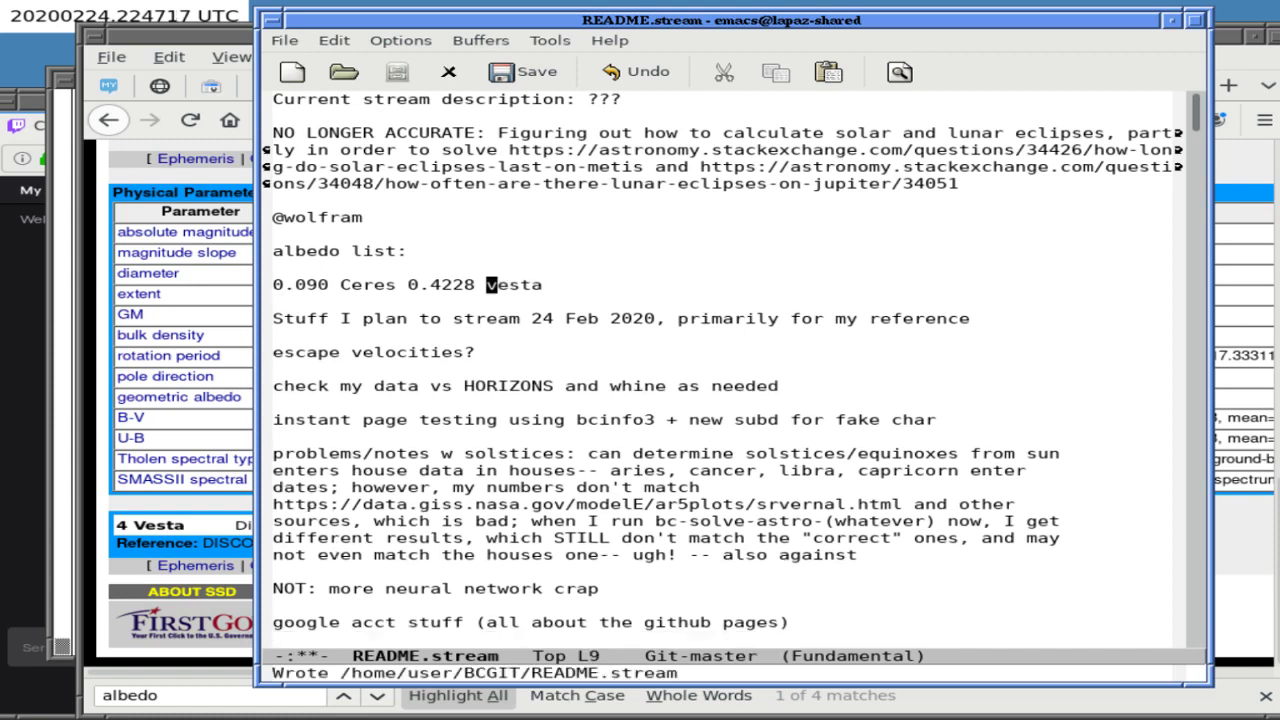
Switch to Firefox, search Google for the copied line "0.090 Ceres 0.4228 vesta" and open the JPL Small-Body Database Search Engine result in a new tab.
{"action": "triple_click", "coordinate": [432, 285]}
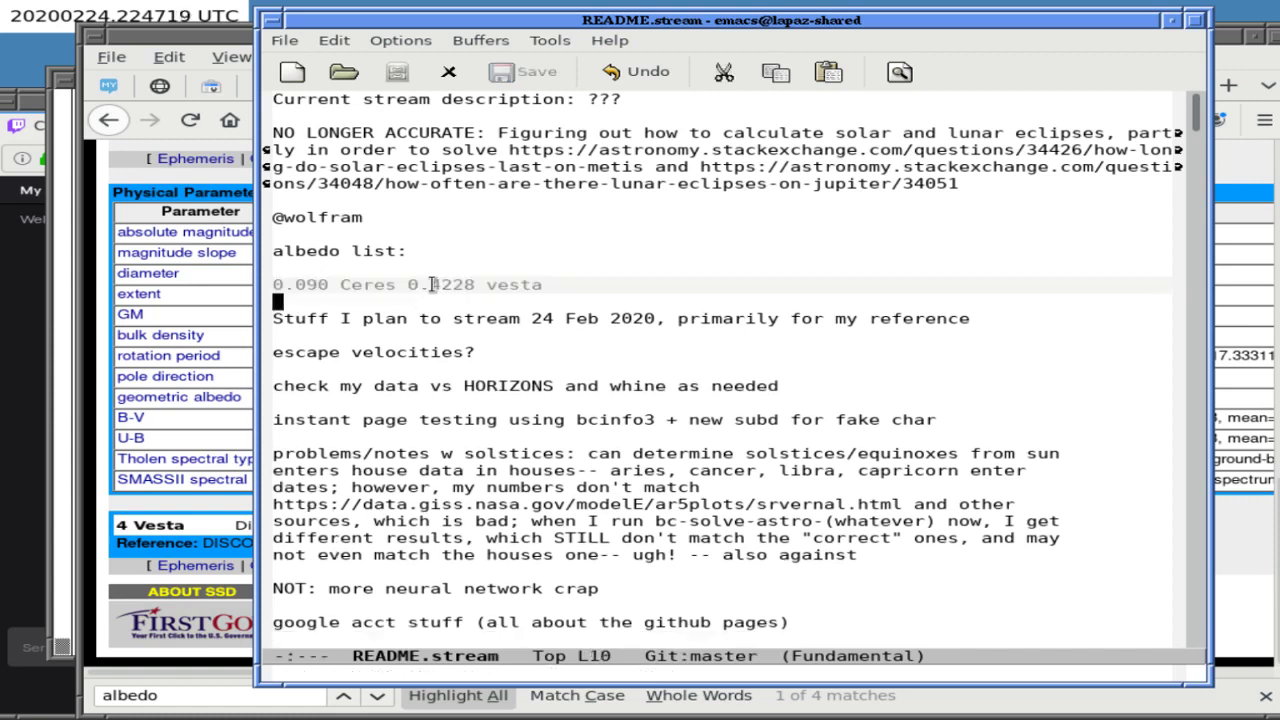
{"action": "left_click", "coordinate": [432, 285]}
{"action": "left_click", "coordinate": [212, 362]}
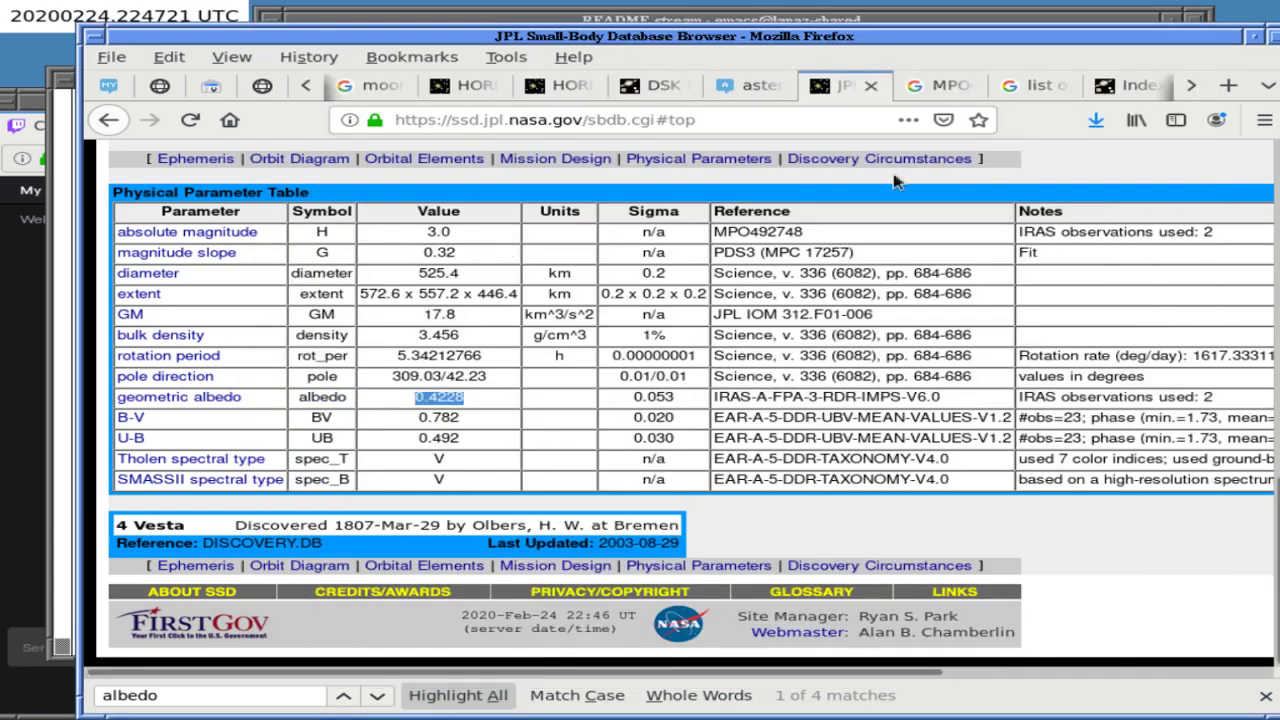
{"action": "left_click", "coordinate": [936, 85]}
{"action": "left_click", "coordinate": [626, 189]}
{"action": "double_click", "coordinate": [626, 189]}
{"action": "key", "text": "ctrl+v"}
{"action": "key", "text": "Return"}
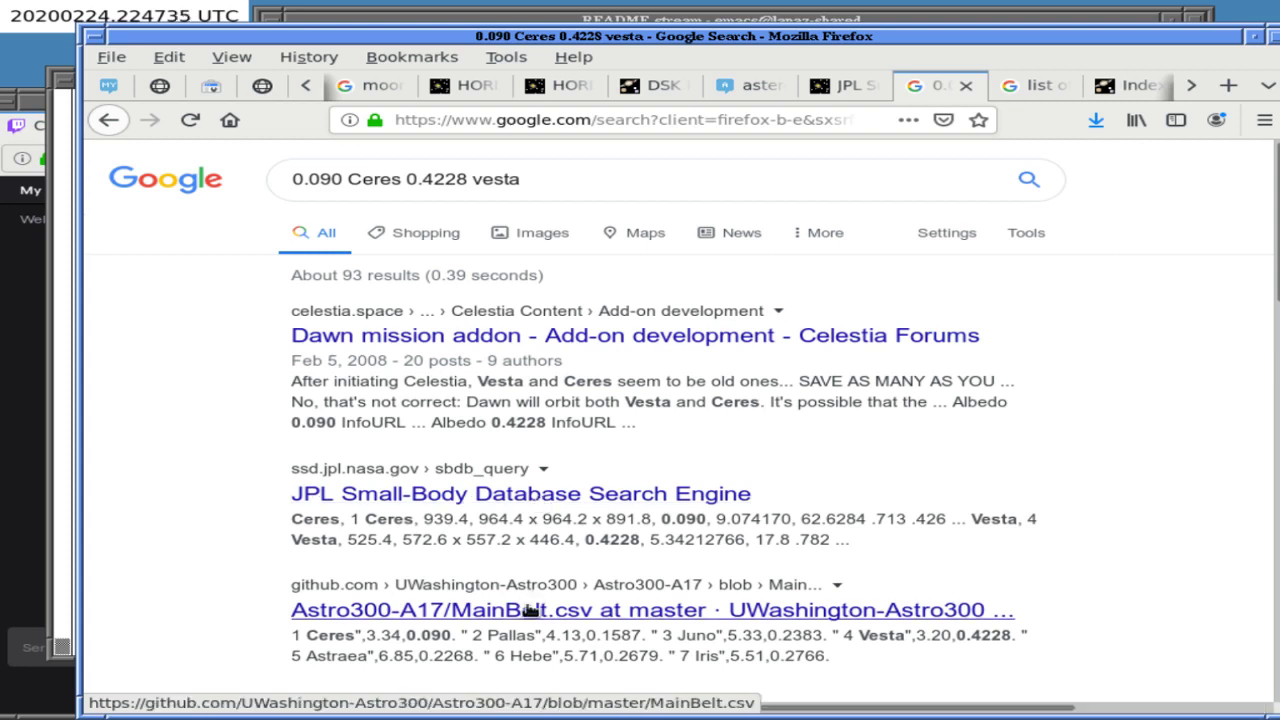
{"action": "middle_click", "coordinate": [479, 497]}
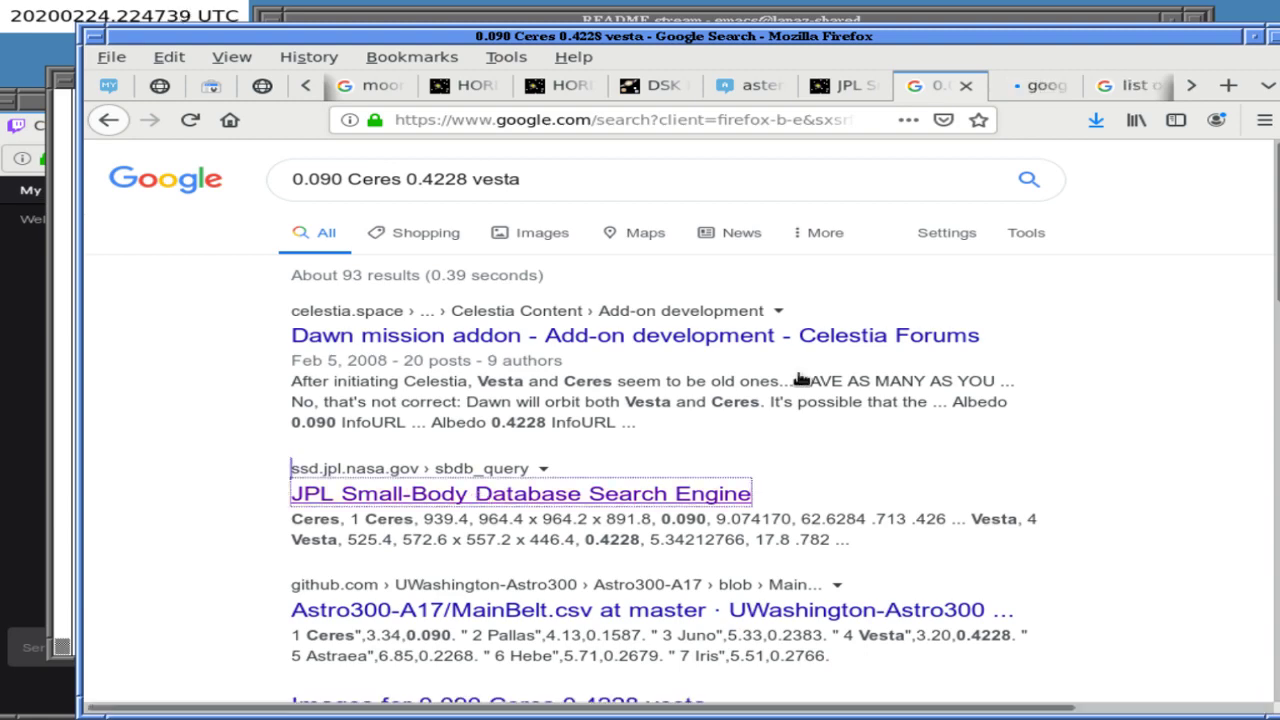
{"action": "left_click", "coordinate": [1035, 85]}
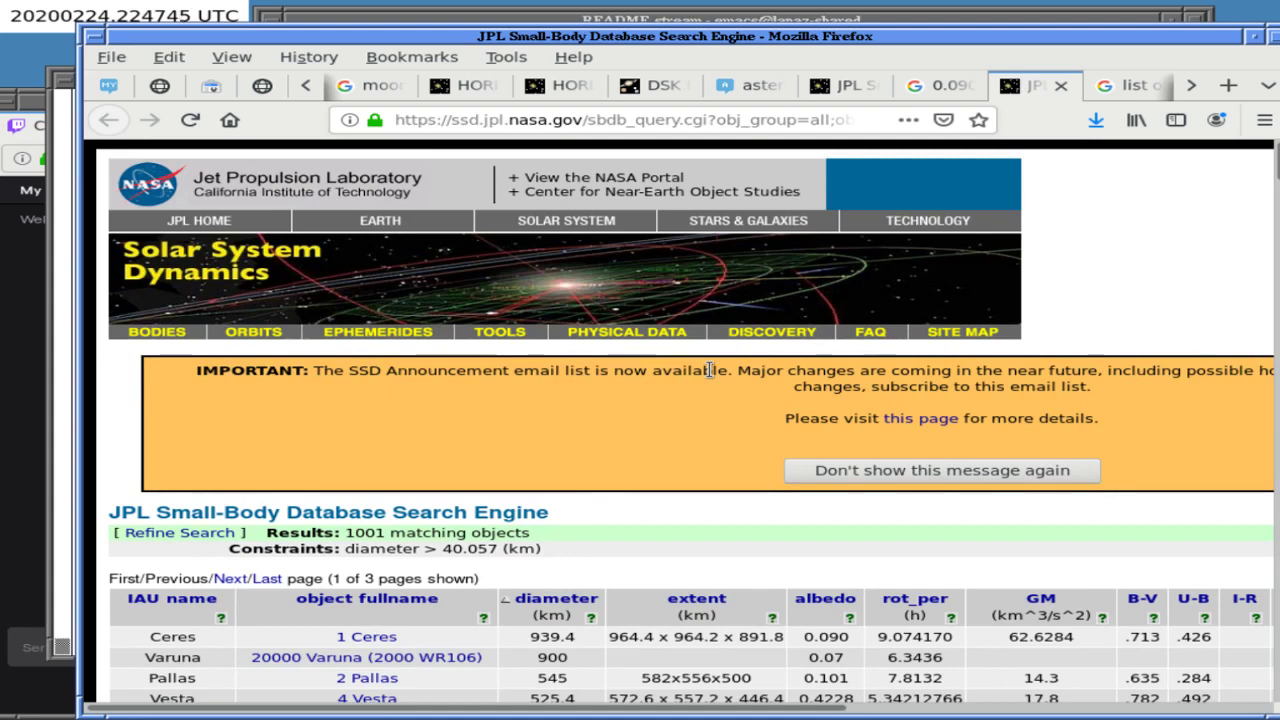
Examine the diameters and albedos of the bodies listed on the first page of the JPL results table.
{"action": "scroll", "coordinate": [711, 373], "scroll_direction": "down", "scroll_amount": 1}
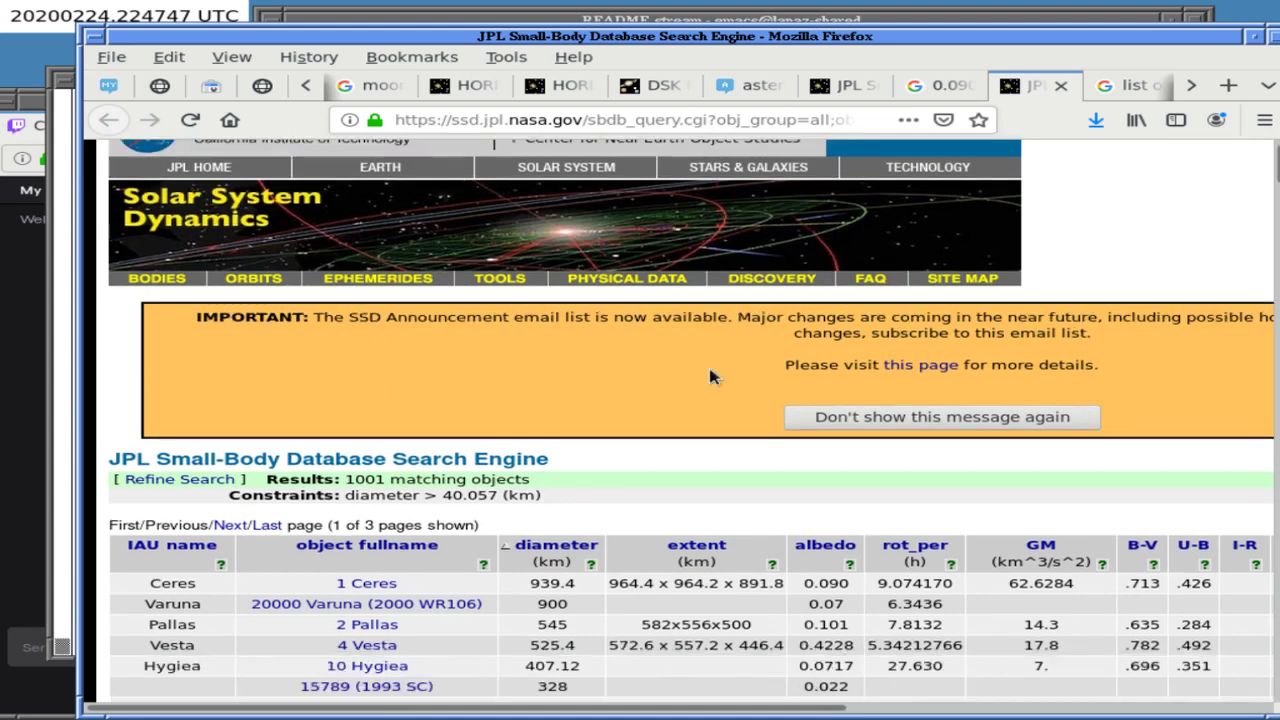
{"action": "scroll", "coordinate": [711, 375], "scroll_direction": "down", "scroll_amount": 3}
{"action": "scroll", "coordinate": [711, 375], "scroll_direction": "down", "scroll_amount": 1}
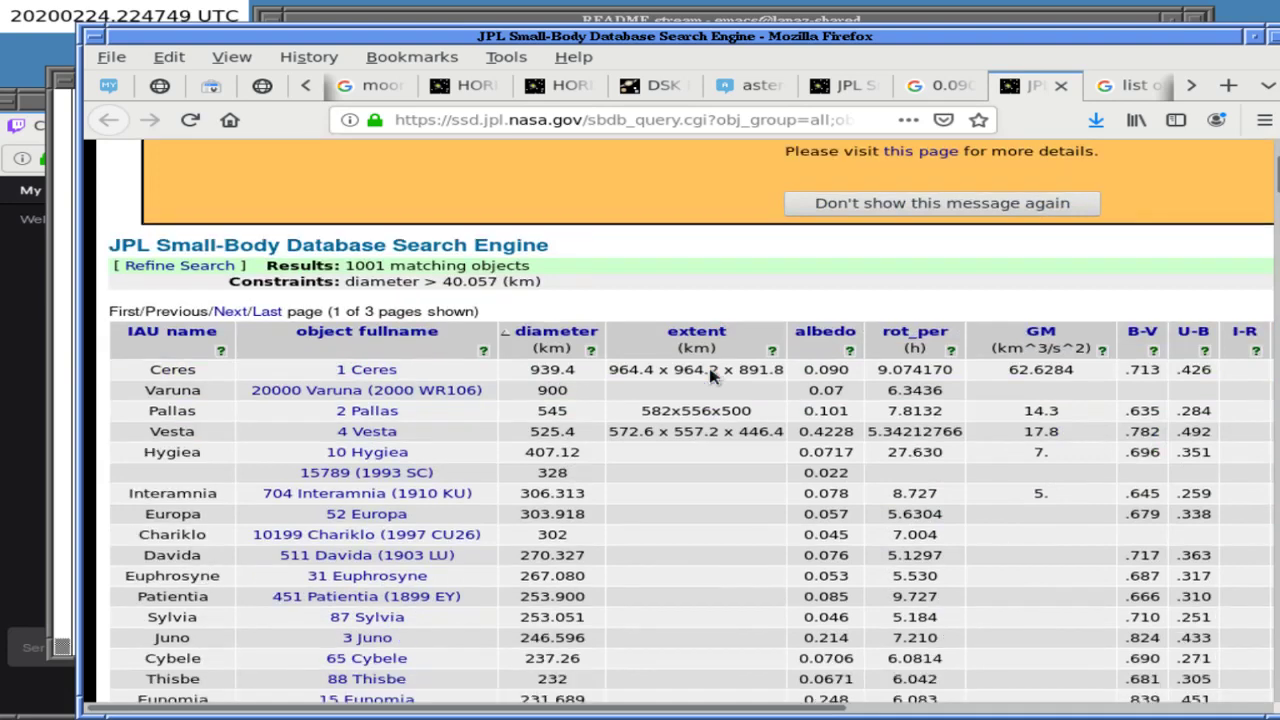
{"action": "scroll", "coordinate": [711, 375], "scroll_direction": "down", "scroll_amount": 8}
{"action": "scroll", "coordinate": [711, 375], "scroll_direction": "down", "scroll_amount": 10}
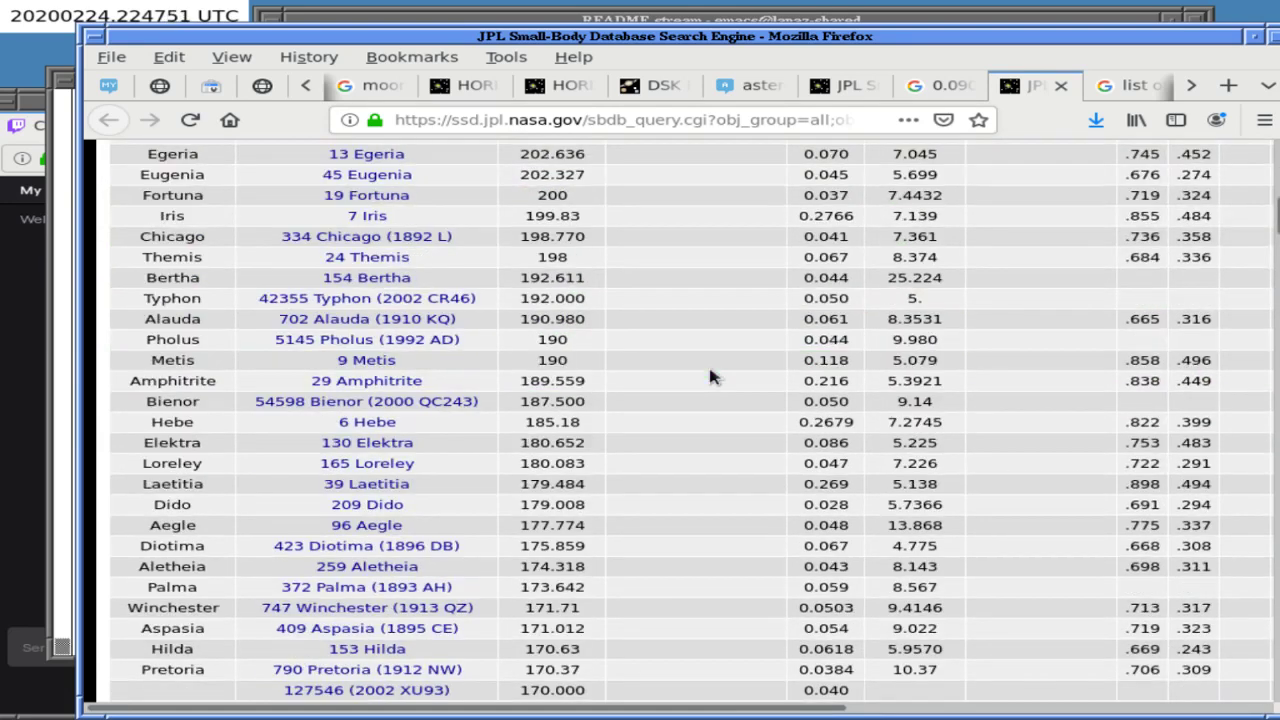
{"action": "scroll", "coordinate": [711, 375], "scroll_direction": "down", "scroll_amount": 8}
{"action": "scroll", "coordinate": [710, 377], "scroll_direction": "up", "scroll_amount": 20}
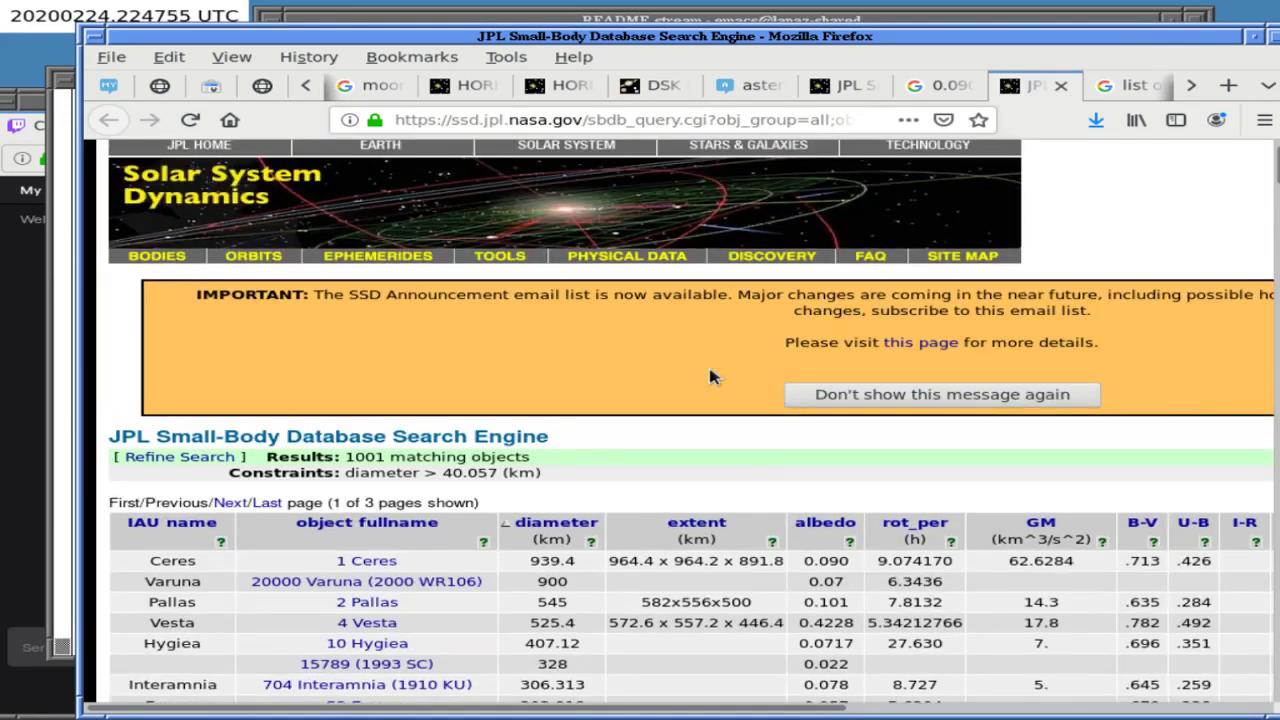
{"action": "scroll", "coordinate": [710, 377], "scroll_direction": "down", "scroll_amount": 2}
{"action": "scroll", "coordinate": [710, 375], "scroll_direction": "down", "scroll_amount": 1}
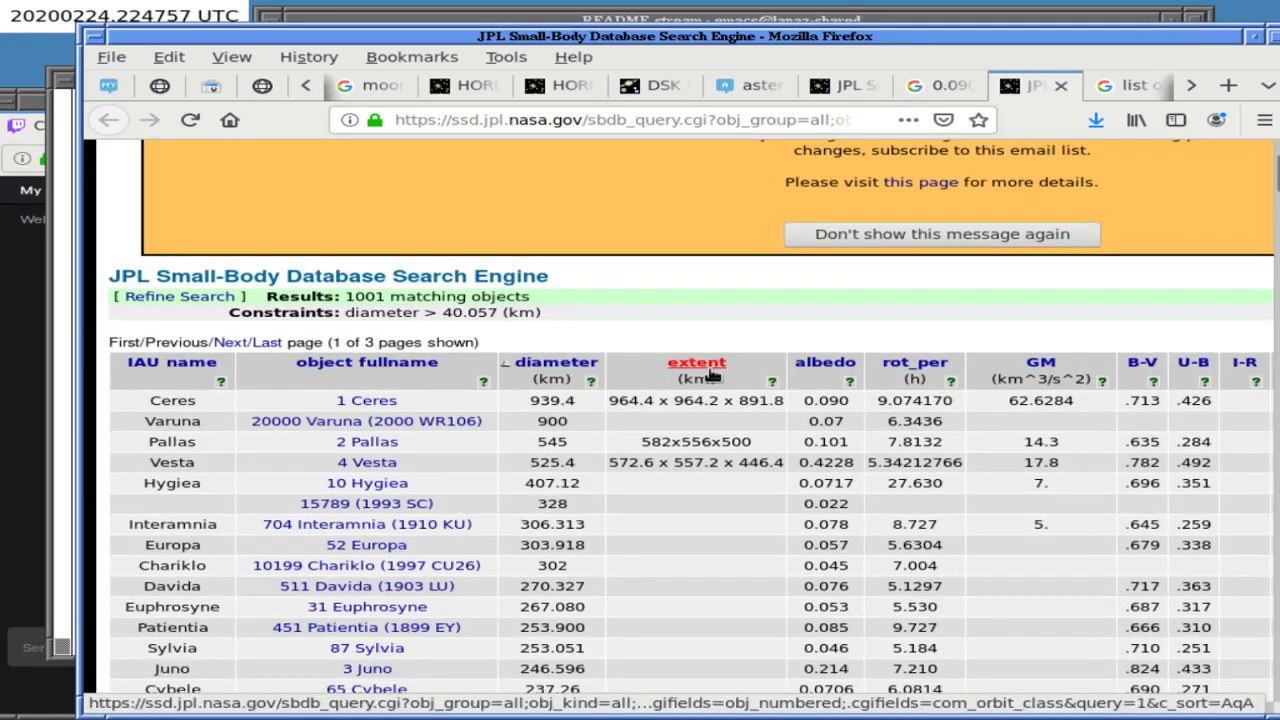
{"action": "scroll", "coordinate": [710, 375], "scroll_direction": "down", "scroll_amount": 2}
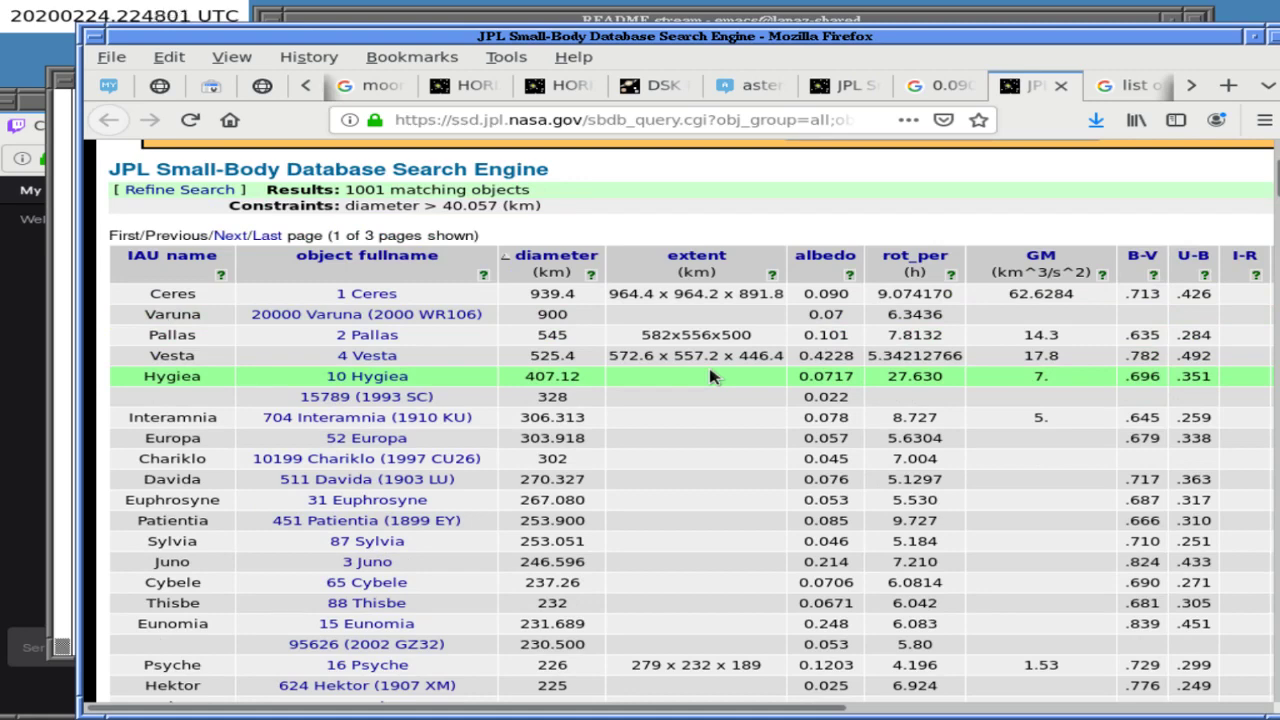
{"action": "scroll", "coordinate": [710, 376], "scroll_direction": "down", "scroll_amount": 20}
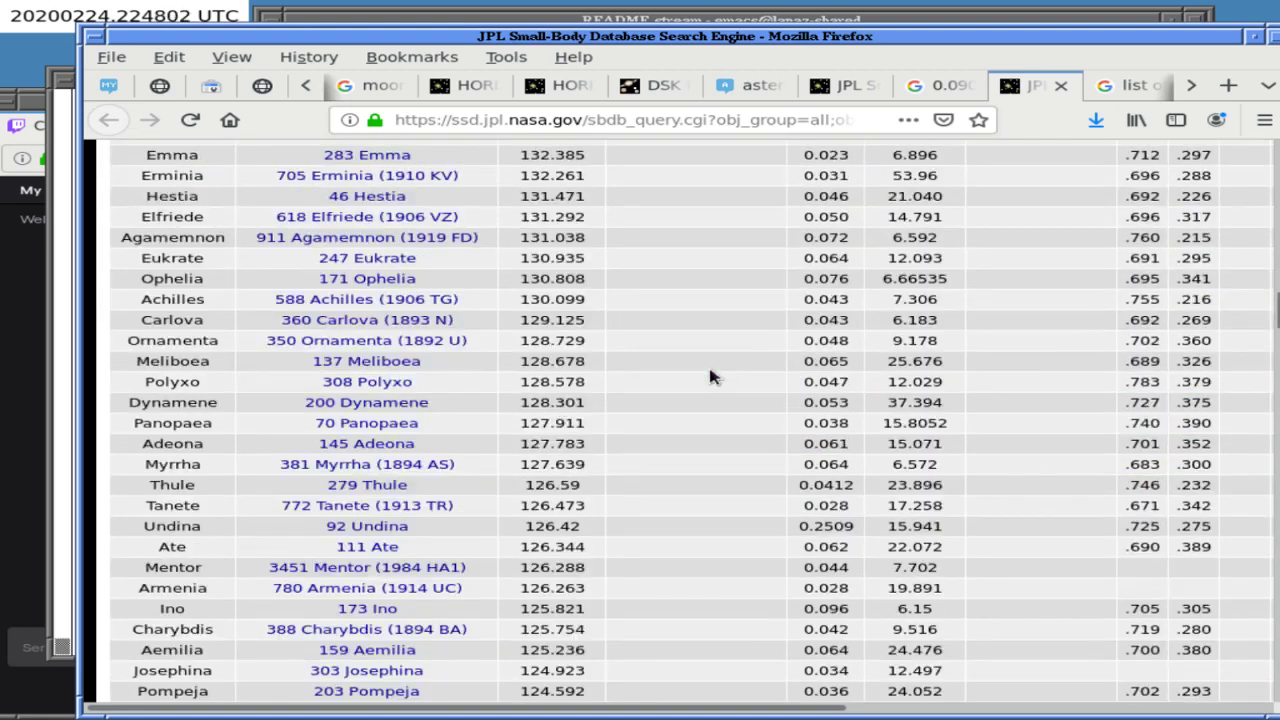
{"action": "scroll", "coordinate": [710, 376], "scroll_direction": "down", "scroll_amount": 15}
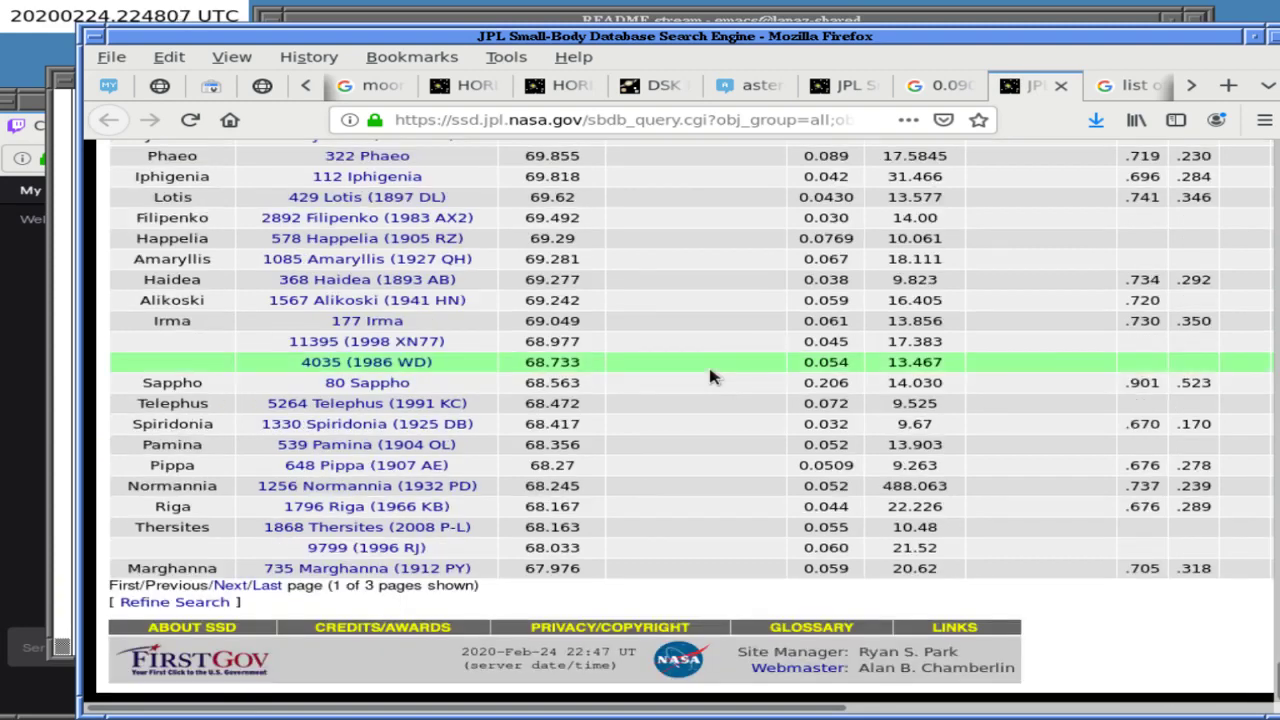
Save the first results page with "-p1" added to its file name.
{"action": "key", "text": "ctrl+s"}
{"action": "type", "text": "-p1"}
{"action": "key", "text": "Return"}
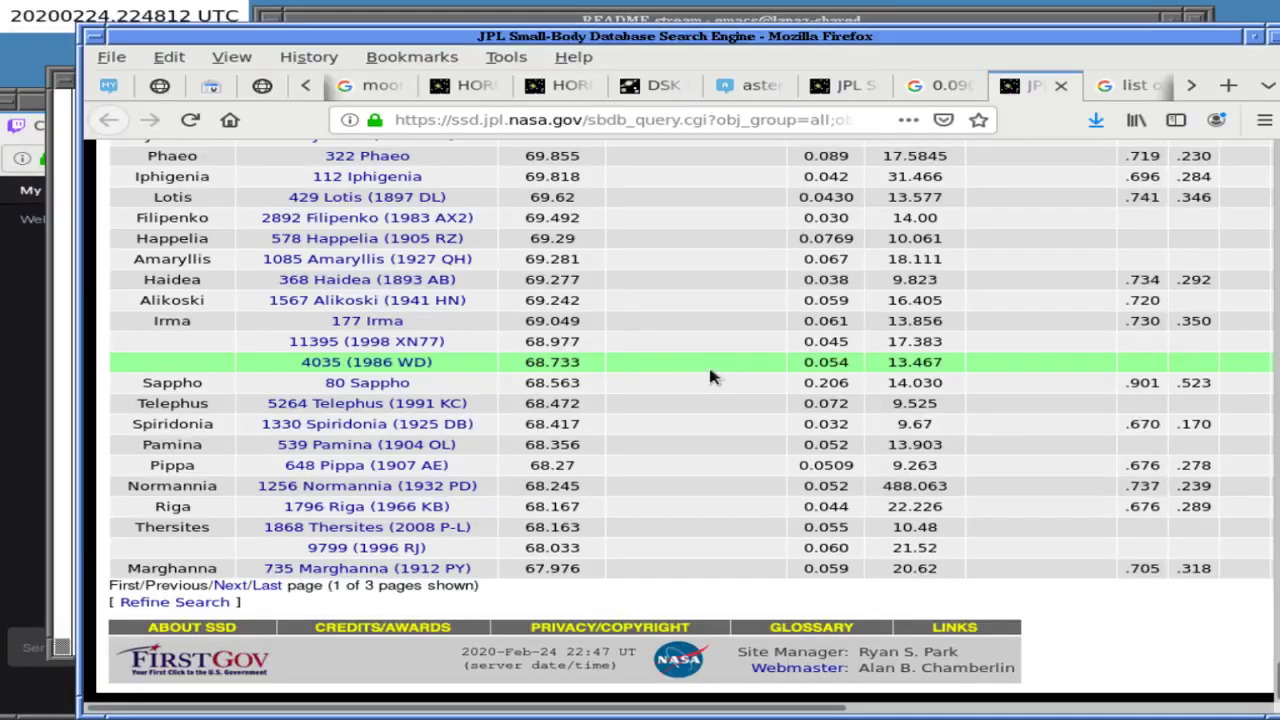
Go to the second results page and save it as "JPL Small-Body Database Search Engine-p2.html".
{"action": "left_click", "coordinate": [232, 587]}
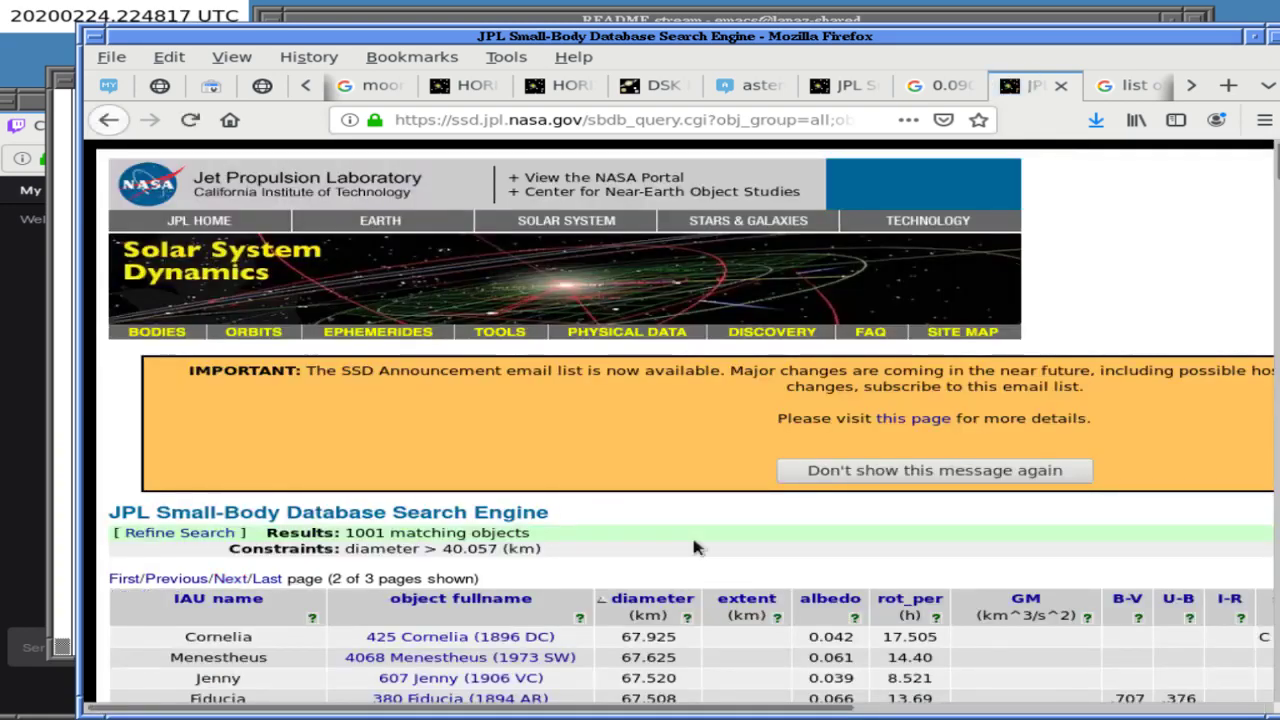
{"action": "key", "text": "ctrl+s"}
{"action": "key", "text": "Right"}
{"action": "type", "text": "-p2"}
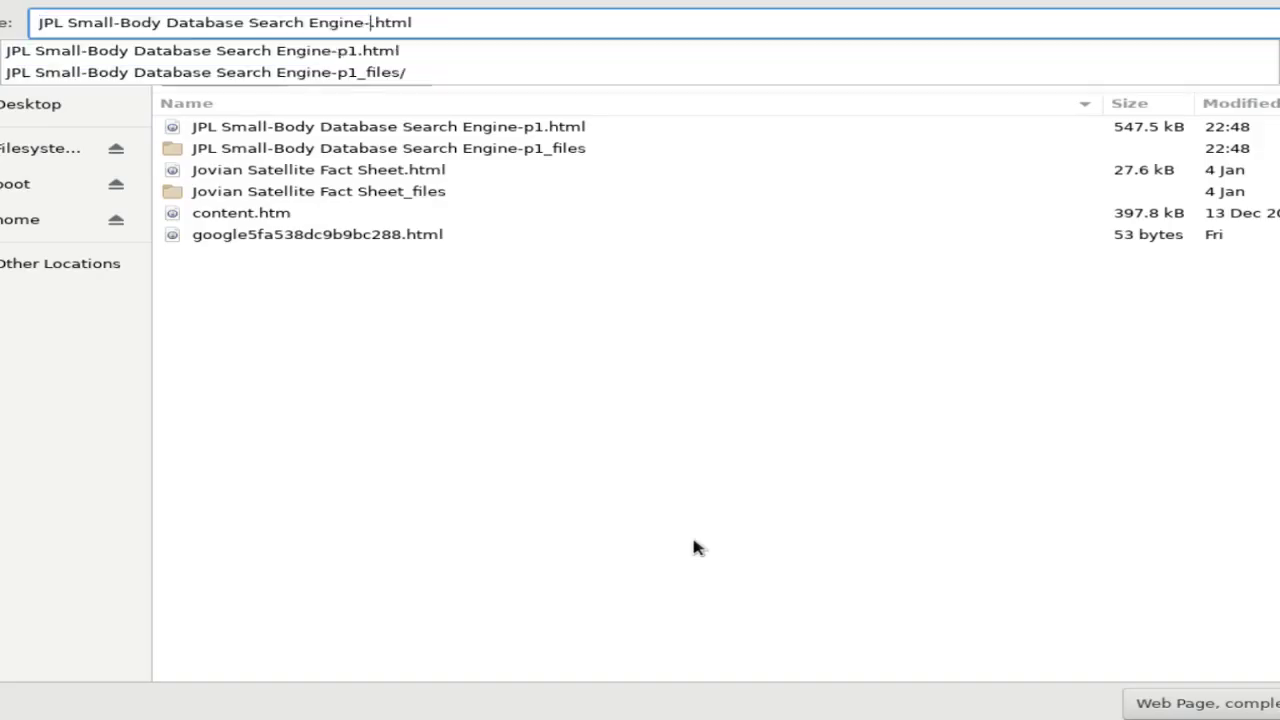
{"action": "key", "text": "Return"}
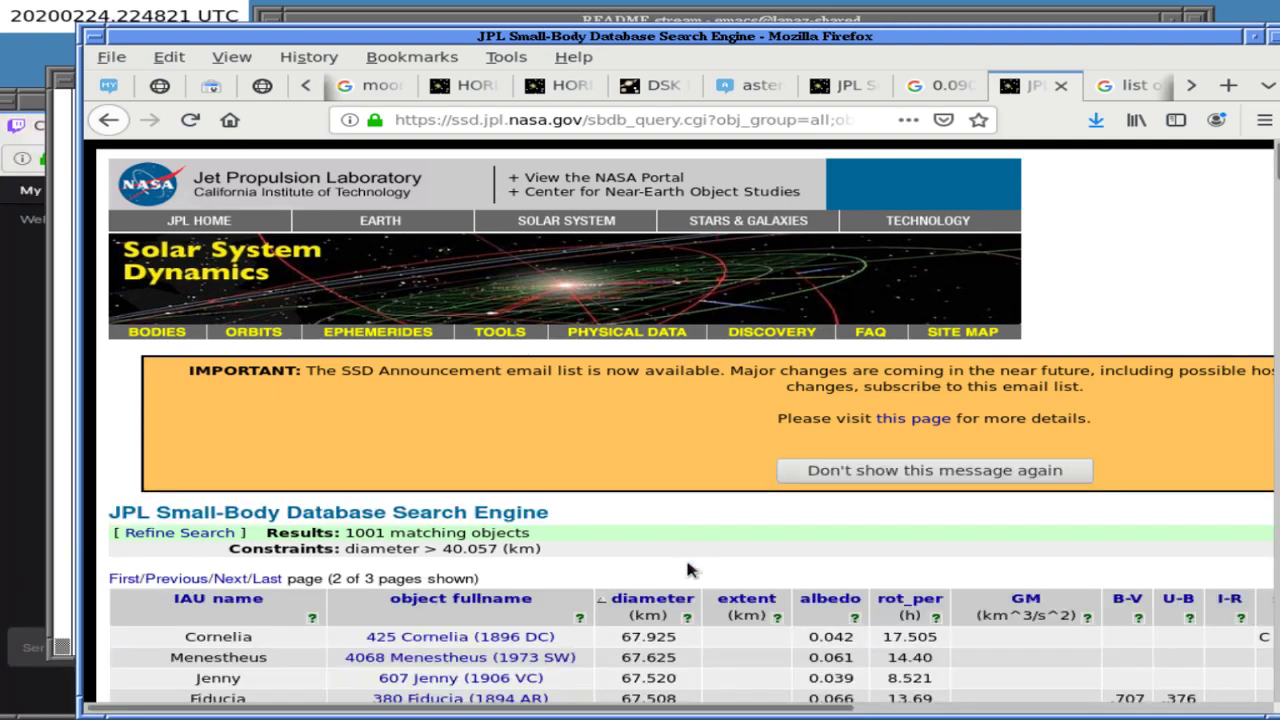
Go to the third results page and save it with "-p3" added to its file name.
{"action": "key", "text": "End"}
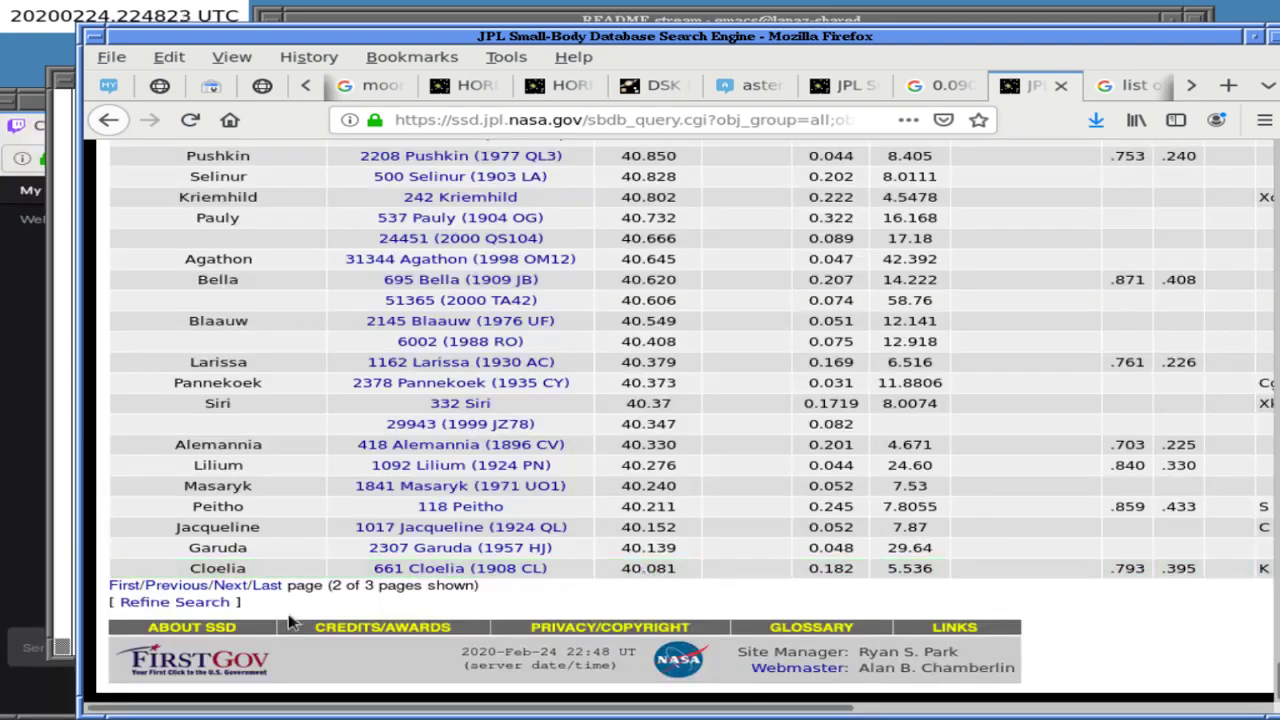
{"action": "left_click", "coordinate": [231, 587]}
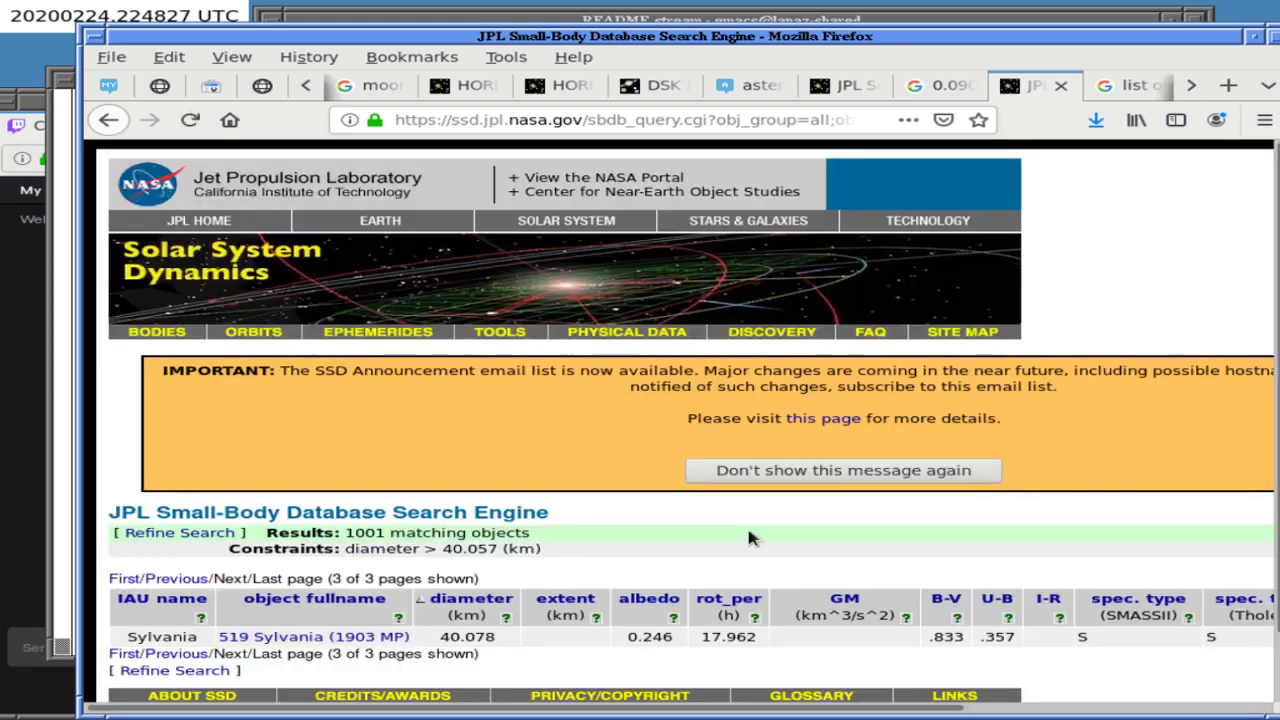
{"action": "scroll", "coordinate": [751, 537], "scroll_direction": "down", "scroll_amount": 1}
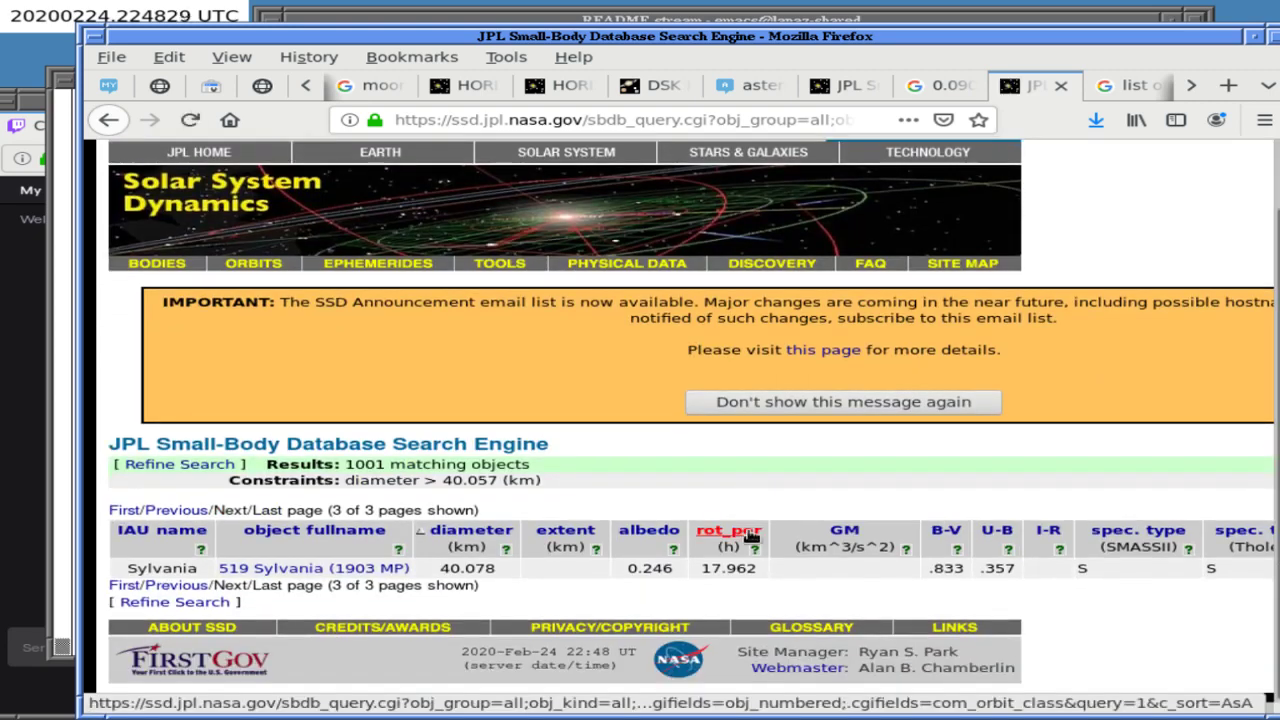
{"action": "key", "text": "ctrl+s"}
{"action": "type", "text": "-p3.html"}
{"action": "key", "text": "Return"}
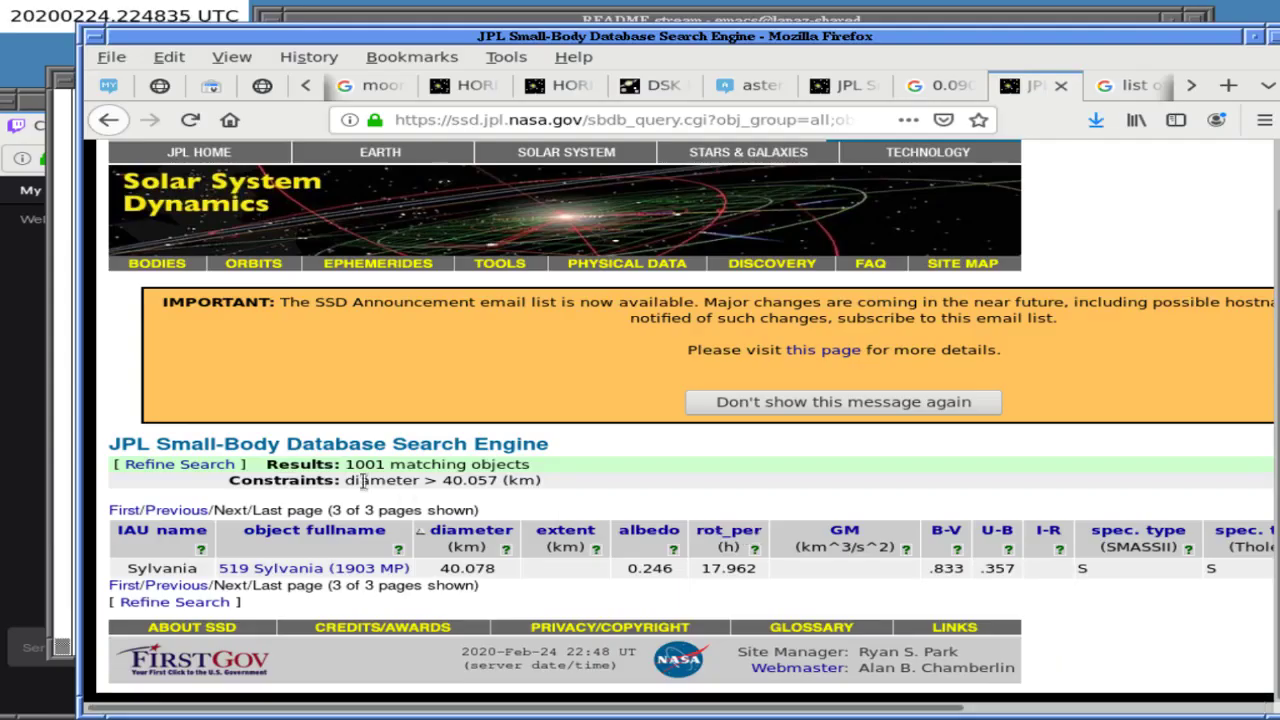
Copy the constraint "diameter > 40.057 (km)" from the results page into README.stream in Emacs, below the albedo line, and save the file.
{"action": "left_click_drag", "start_coordinate": [352, 482], "coordinate": [540, 482]}
{"action": "key", "text": "ctrl+c"}
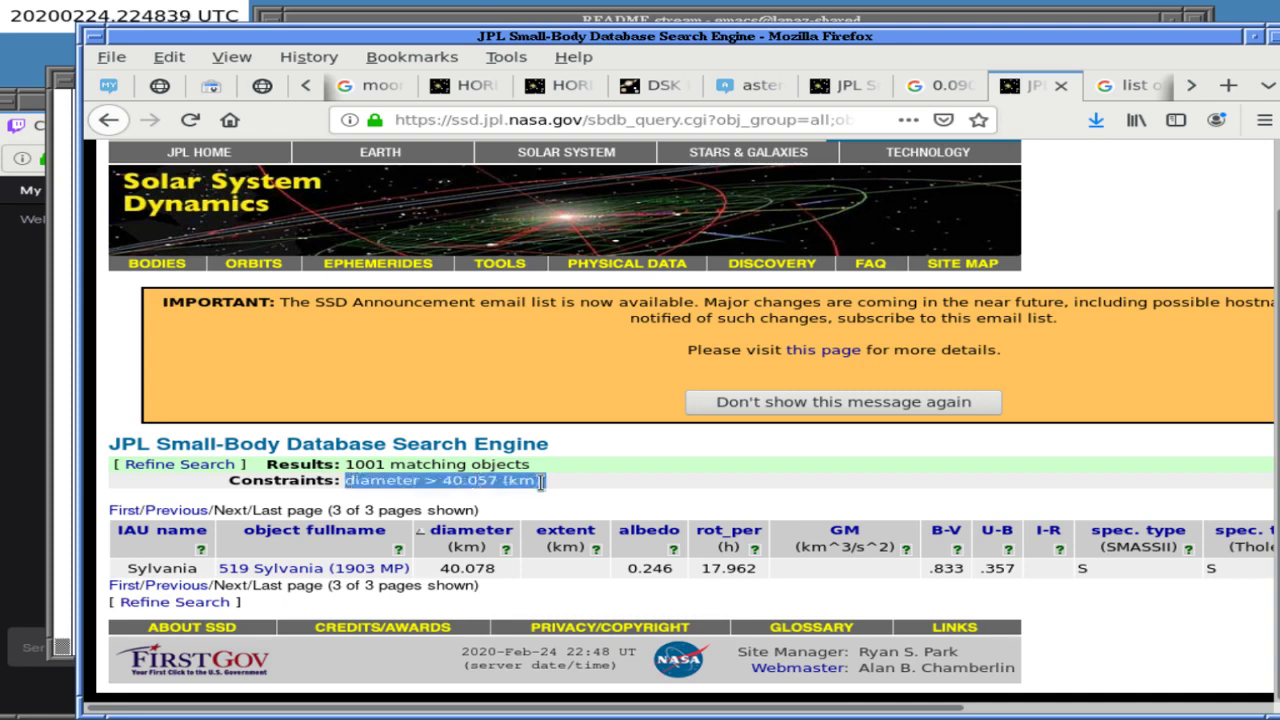
{"action": "left_click", "coordinate": [533, 20]}
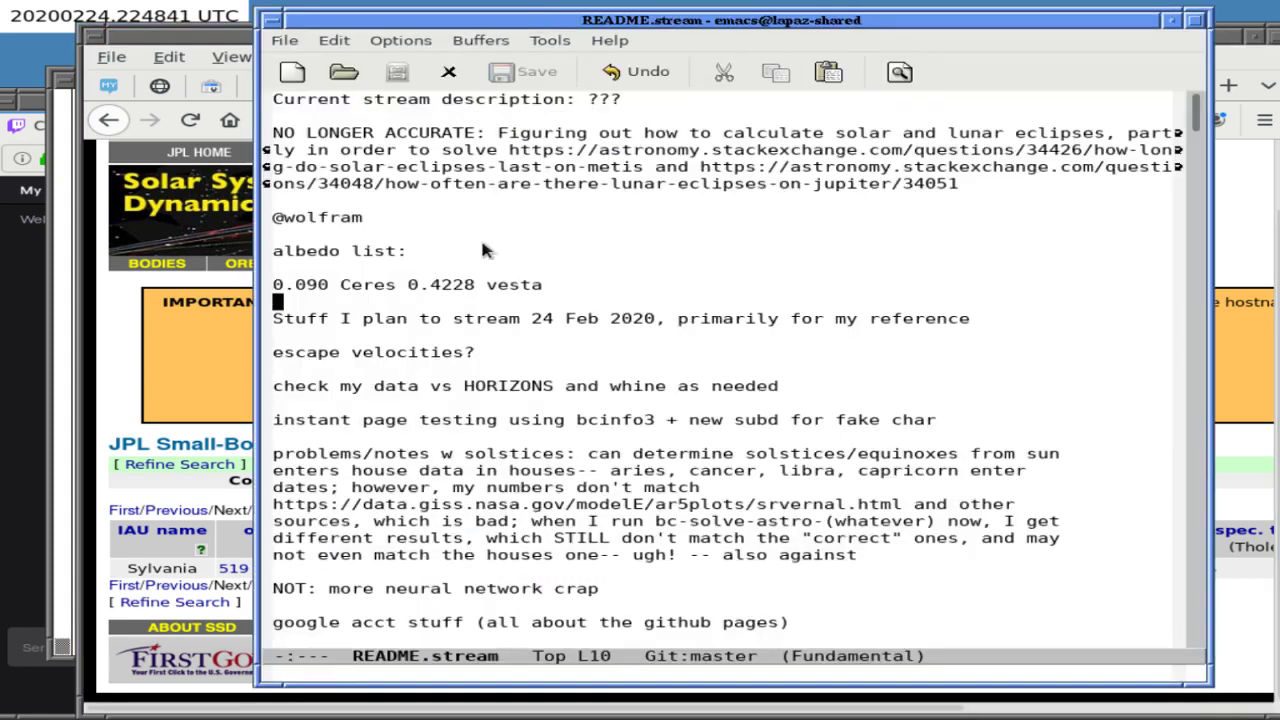
{"action": "key", "text": "Return"}
{"action": "key", "text": "Return"}
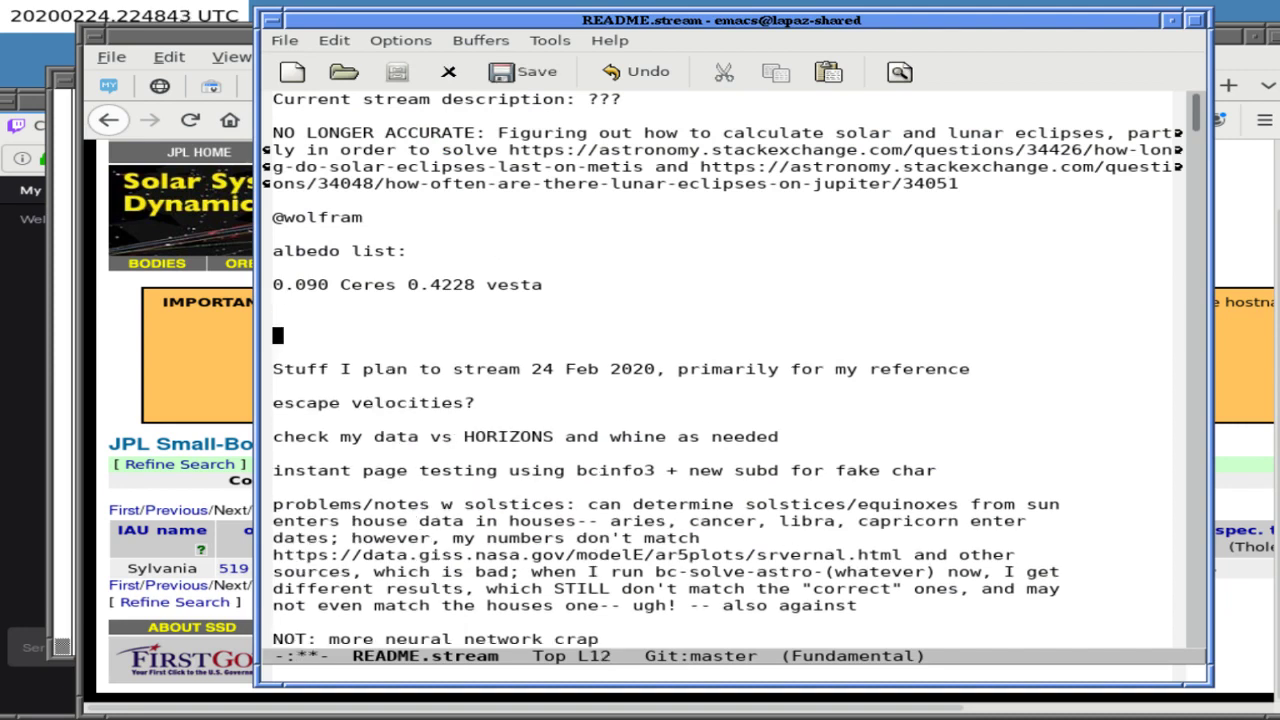
{"action": "middle_click", "coordinate": [322, 335]}
{"action": "key", "text": "ctrl+x"}
{"action": "key", "text": "ctrl+s"}
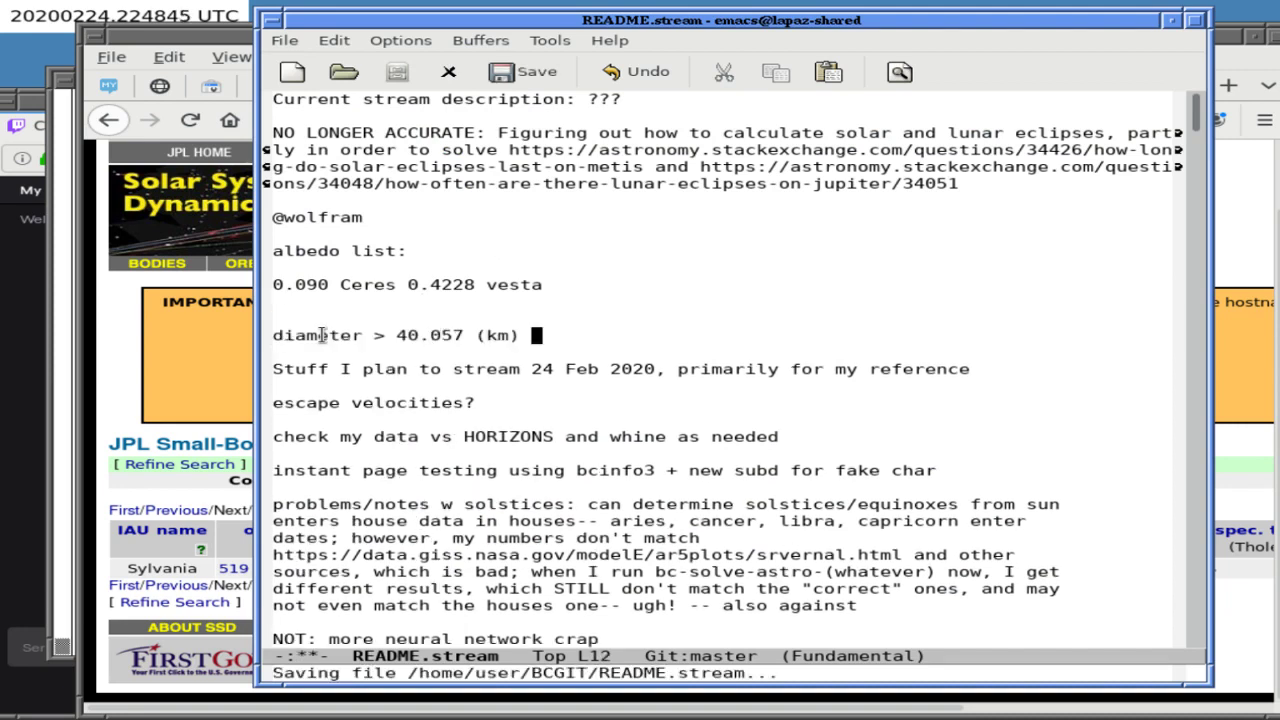
Return to the results page in Firefox and open the Refine Search form.
{"action": "key", "text": "alt+Tab"}
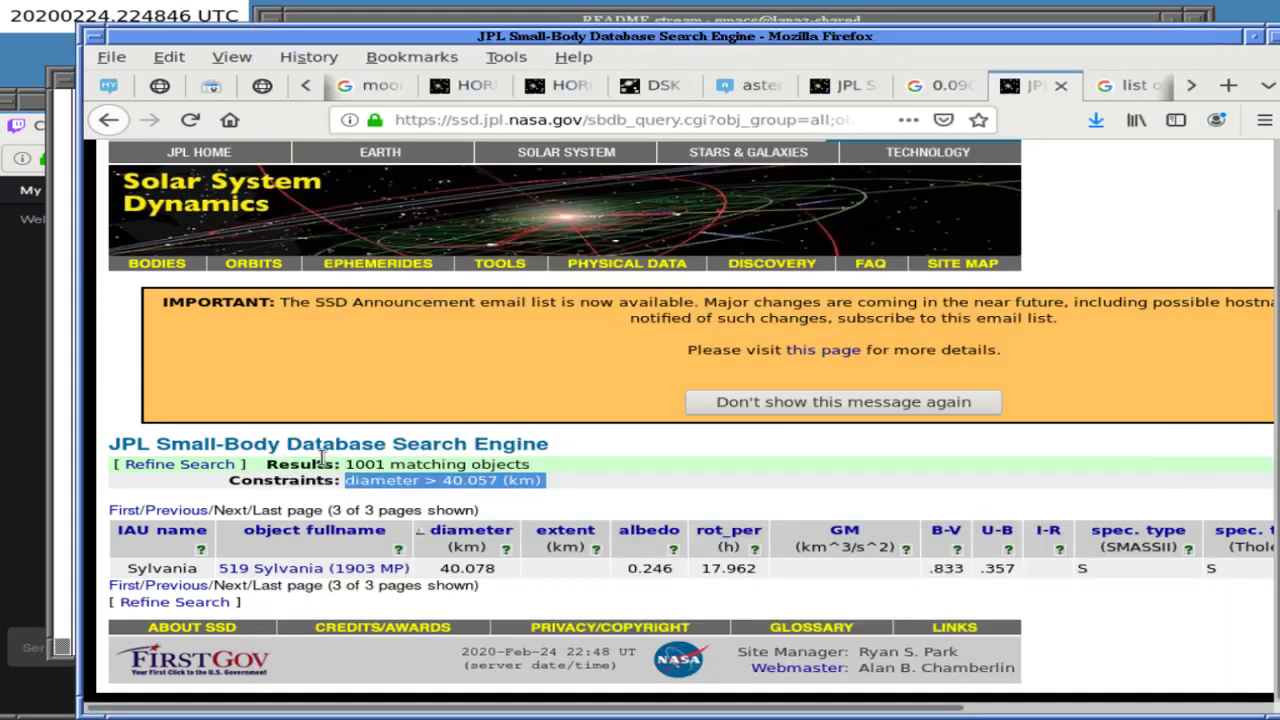
{"action": "left_click", "coordinate": [607, 490]}
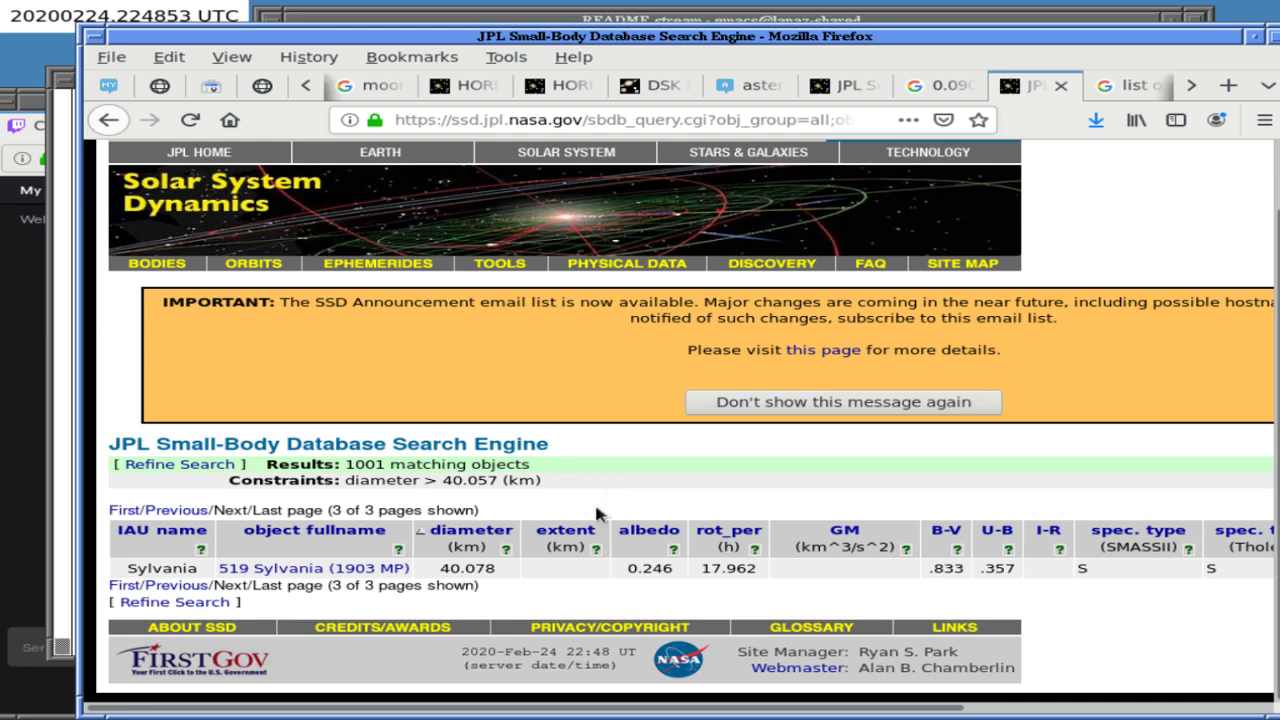
{"action": "left_click", "coordinate": [197, 466]}
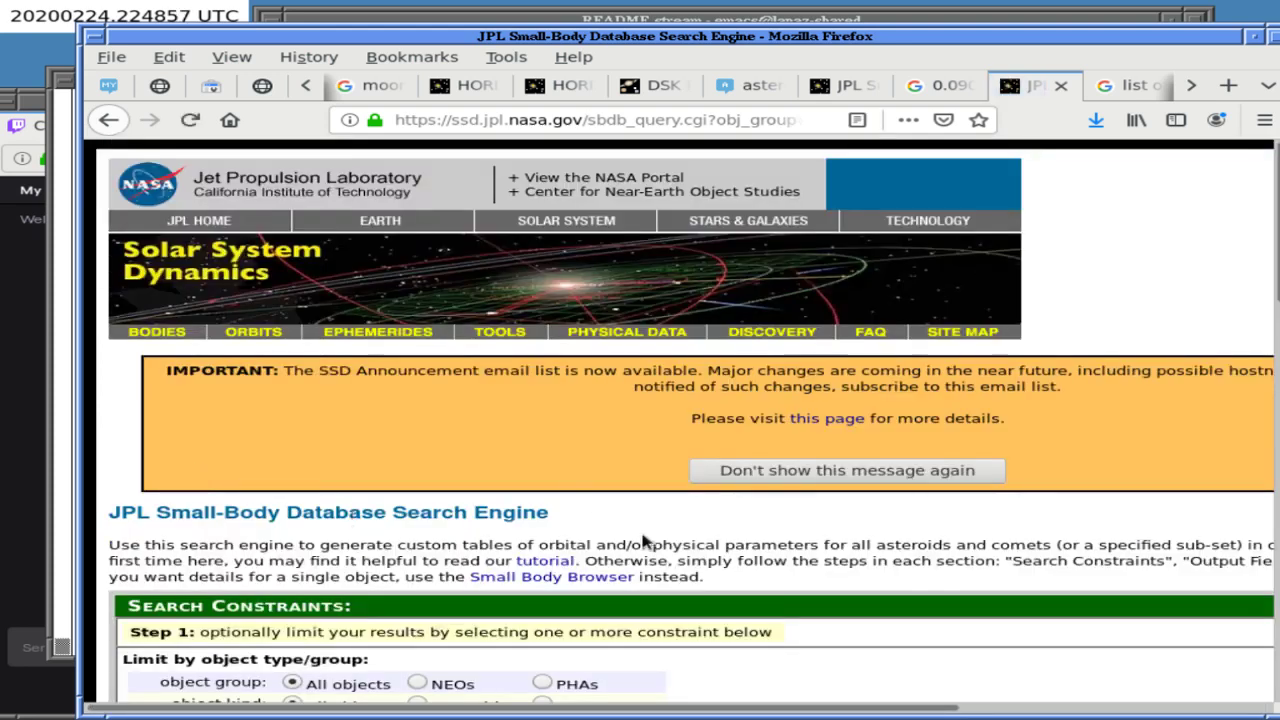
Add a physical-parameter constraint of diameter (km) <= 40.057 to the search.
{"action": "scroll", "coordinate": [791, 538], "scroll_direction": "down", "scroll_amount": 5}
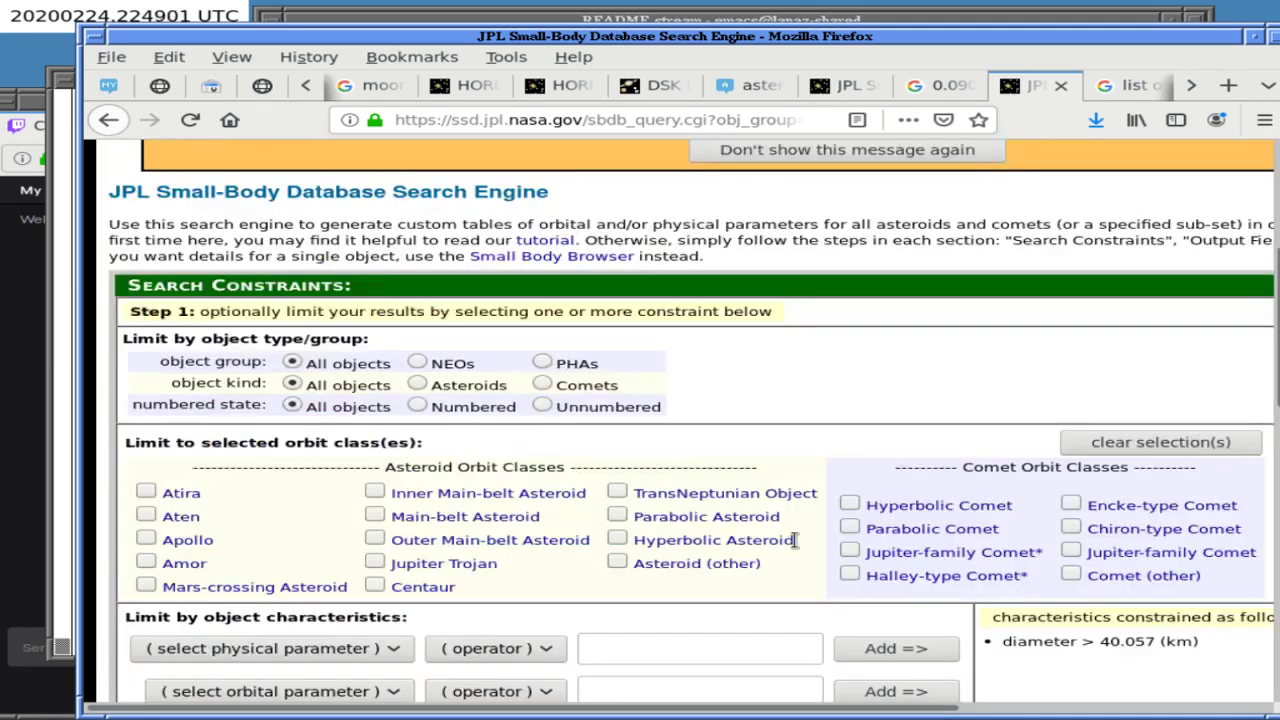
{"action": "scroll", "coordinate": [794, 540], "scroll_direction": "down", "scroll_amount": 3}
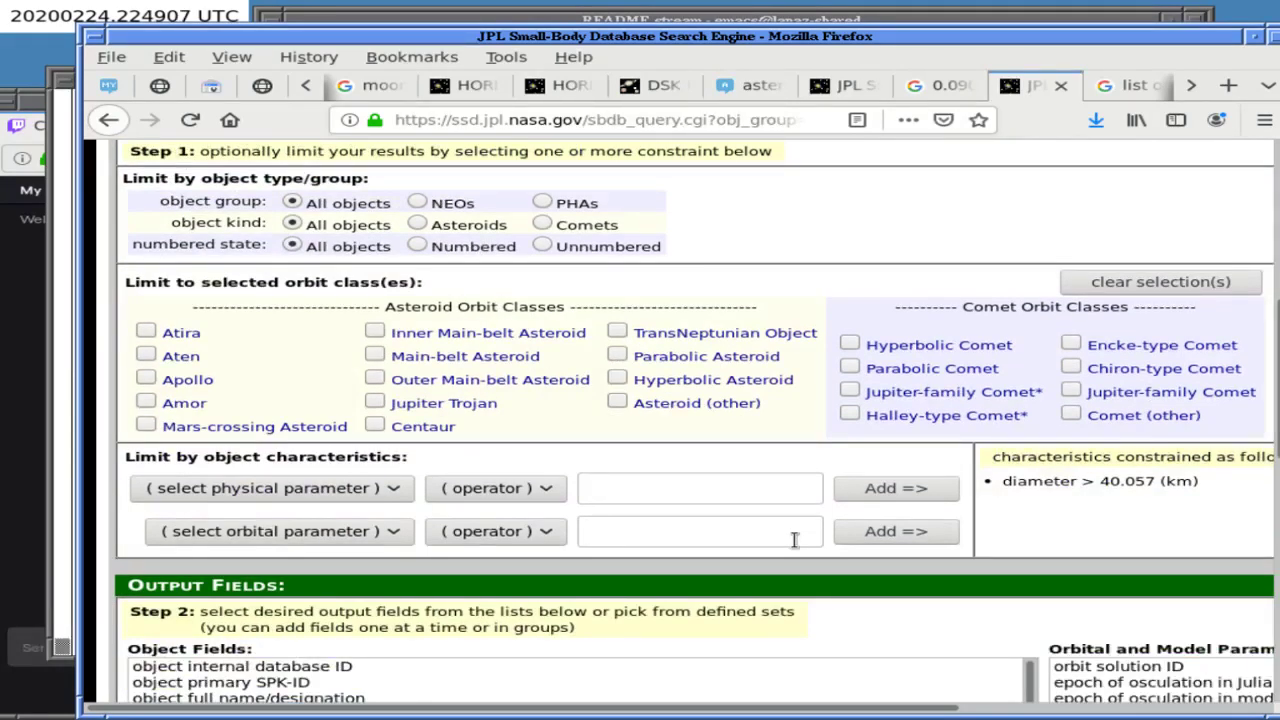
{"action": "scroll", "coordinate": [794, 540], "scroll_direction": "down", "scroll_amount": 1}
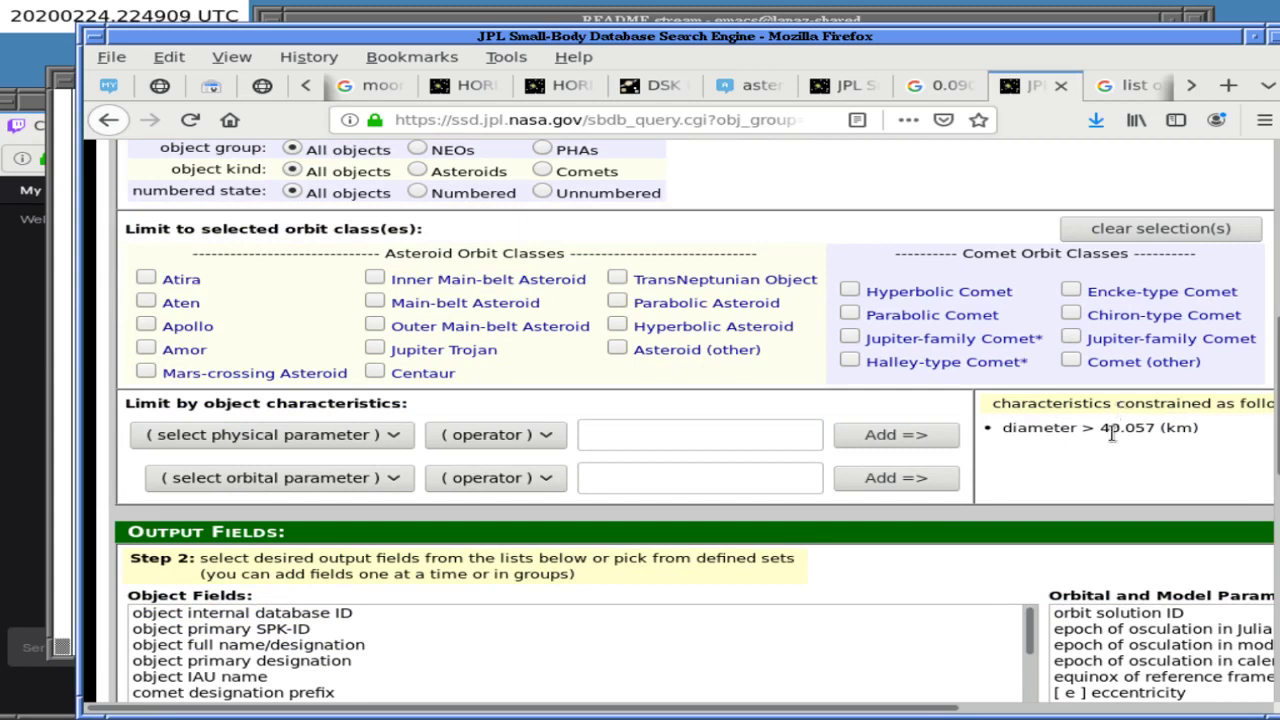
{"action": "double_click", "coordinate": [1023, 423]}
{"action": "left_click", "coordinate": [1025, 425]}
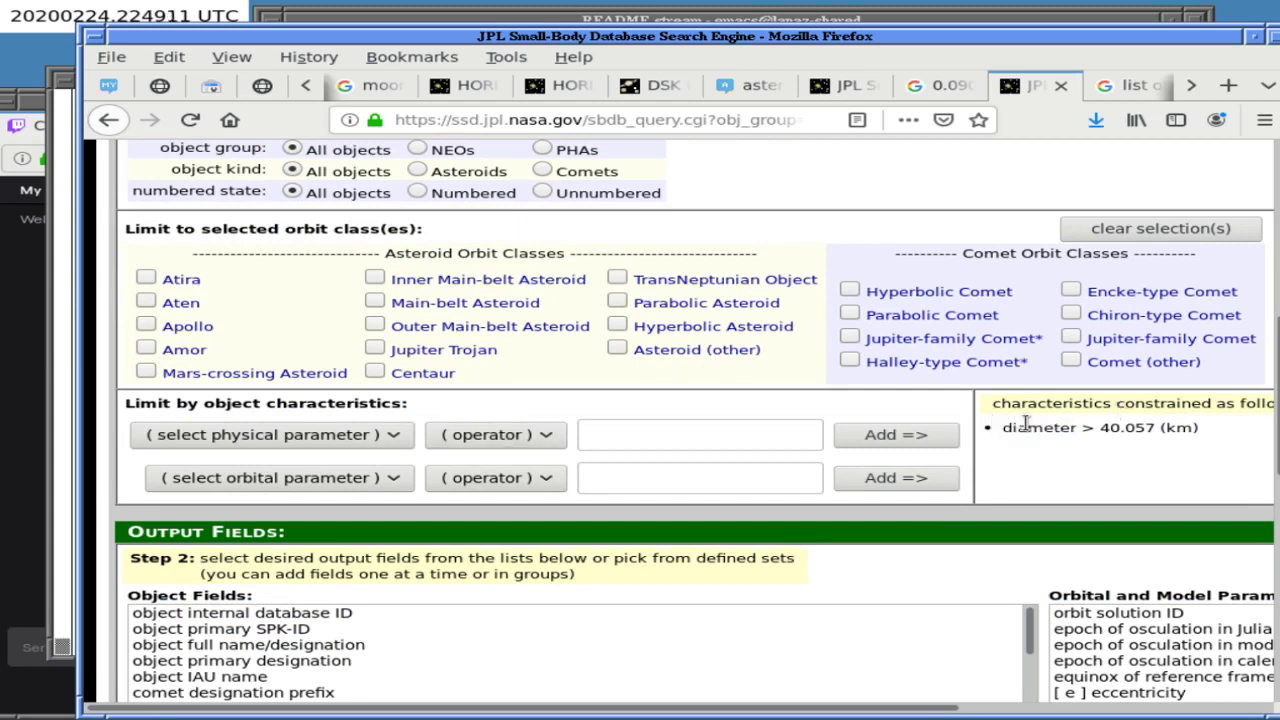
{"action": "left_click", "coordinate": [330, 434]}
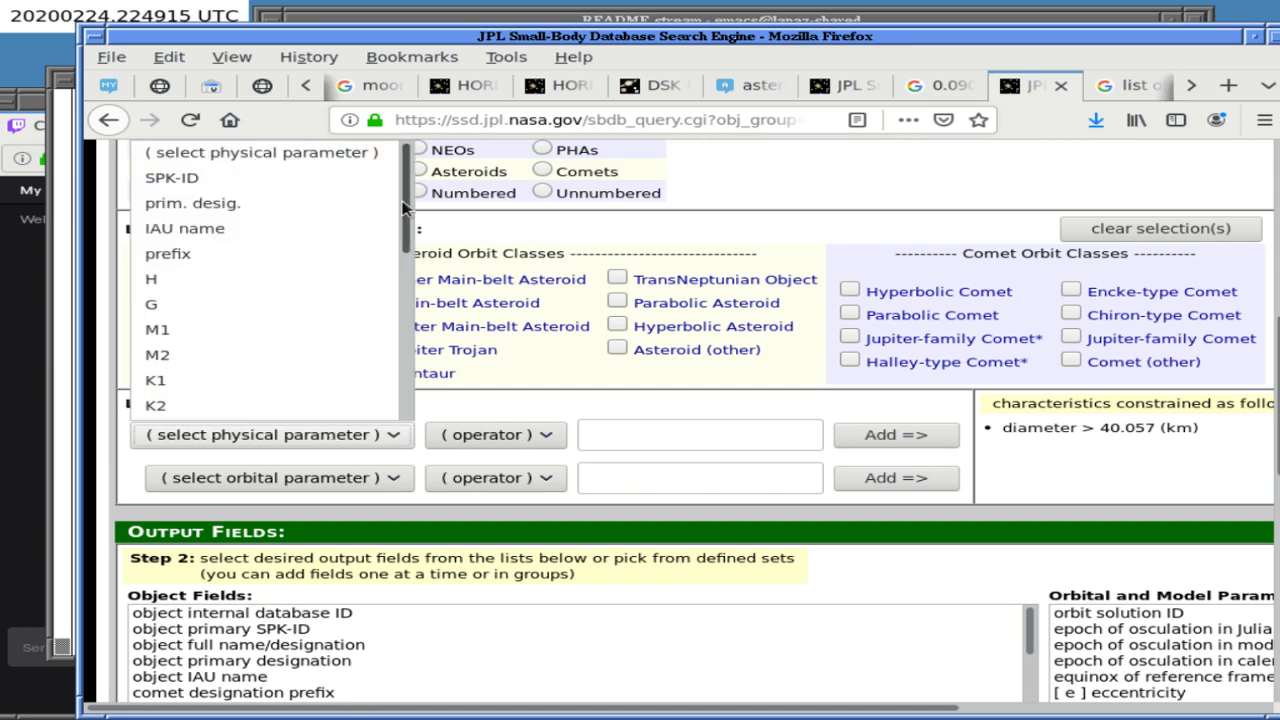
{"action": "scroll", "coordinate": [350, 380], "scroll_direction": "down", "scroll_amount": 4}
{"action": "scroll", "coordinate": [348, 381], "scroll_direction": "up", "scroll_amount": 2}
{"action": "scroll", "coordinate": [300, 300], "scroll_direction": "up", "scroll_amount": 1}
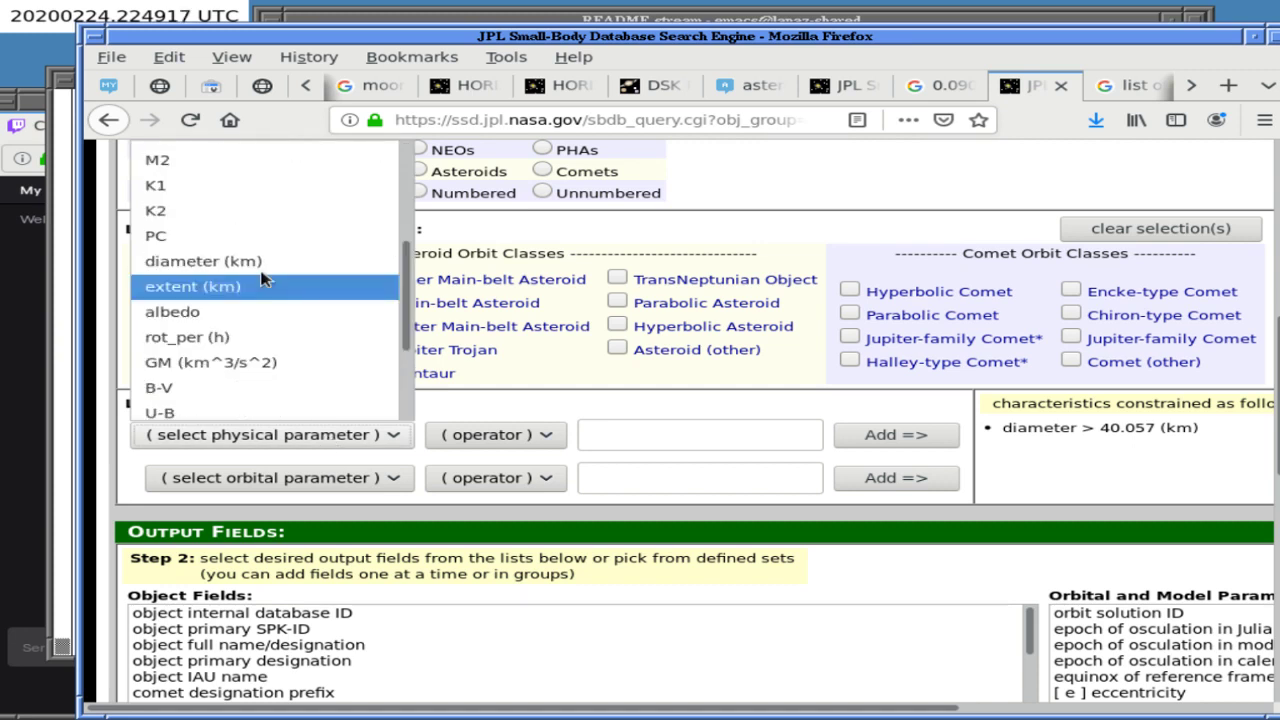
{"action": "left_click", "coordinate": [210, 257]}
{"action": "left_click", "coordinate": [476, 437]}
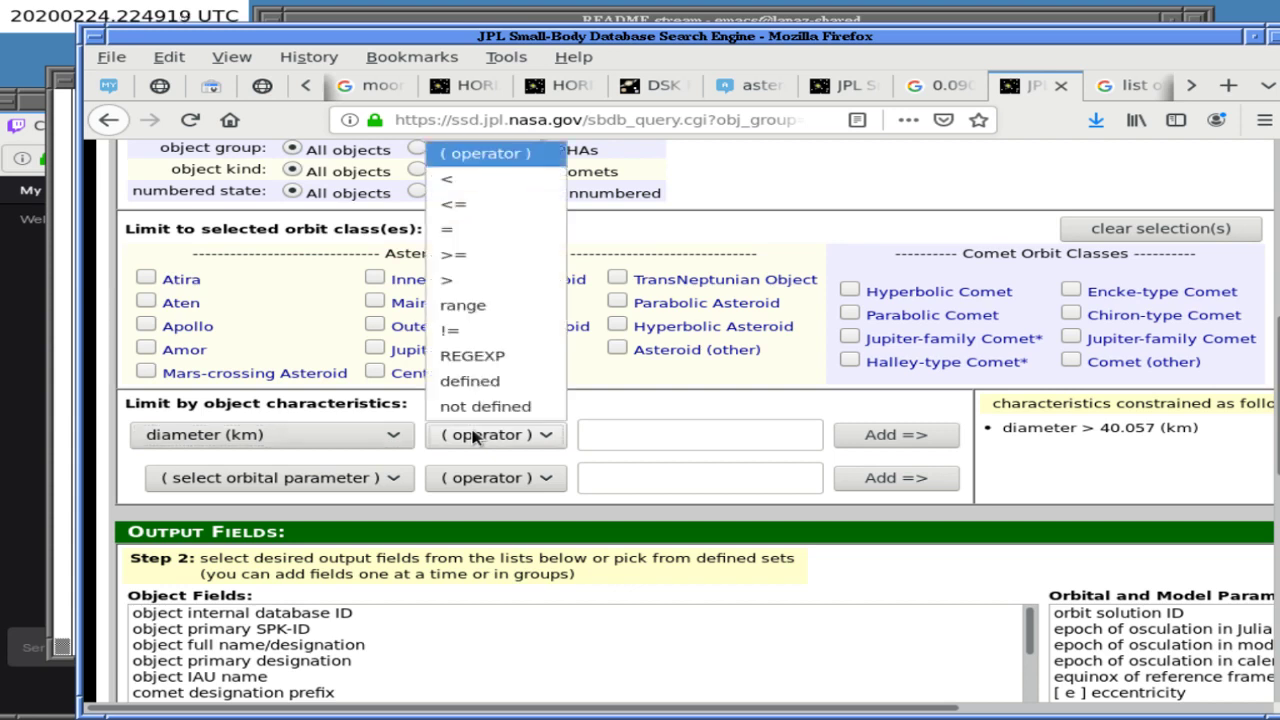
{"action": "left_click", "coordinate": [459, 206]}
{"action": "left_click", "coordinate": [646, 433]}
{"action": "type", "text": "40.05"}
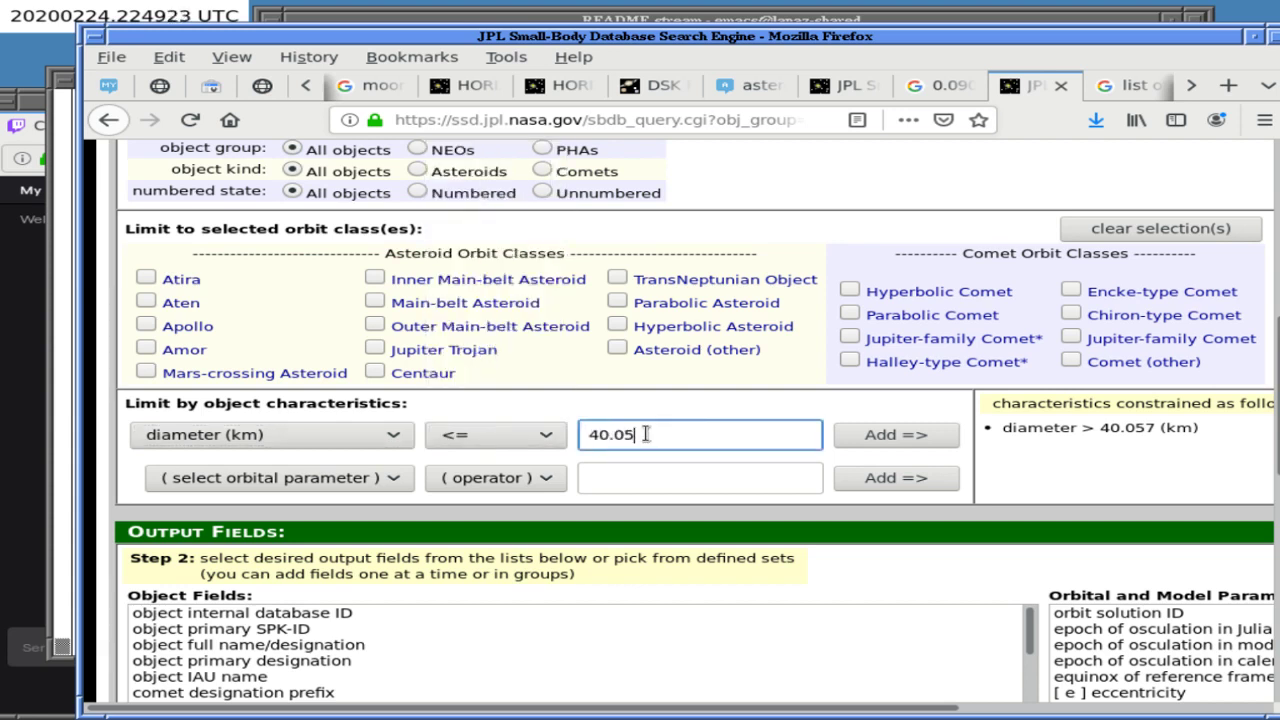
{"action": "type", "text": "7"}
{"action": "left_click", "coordinate": [854, 437]}
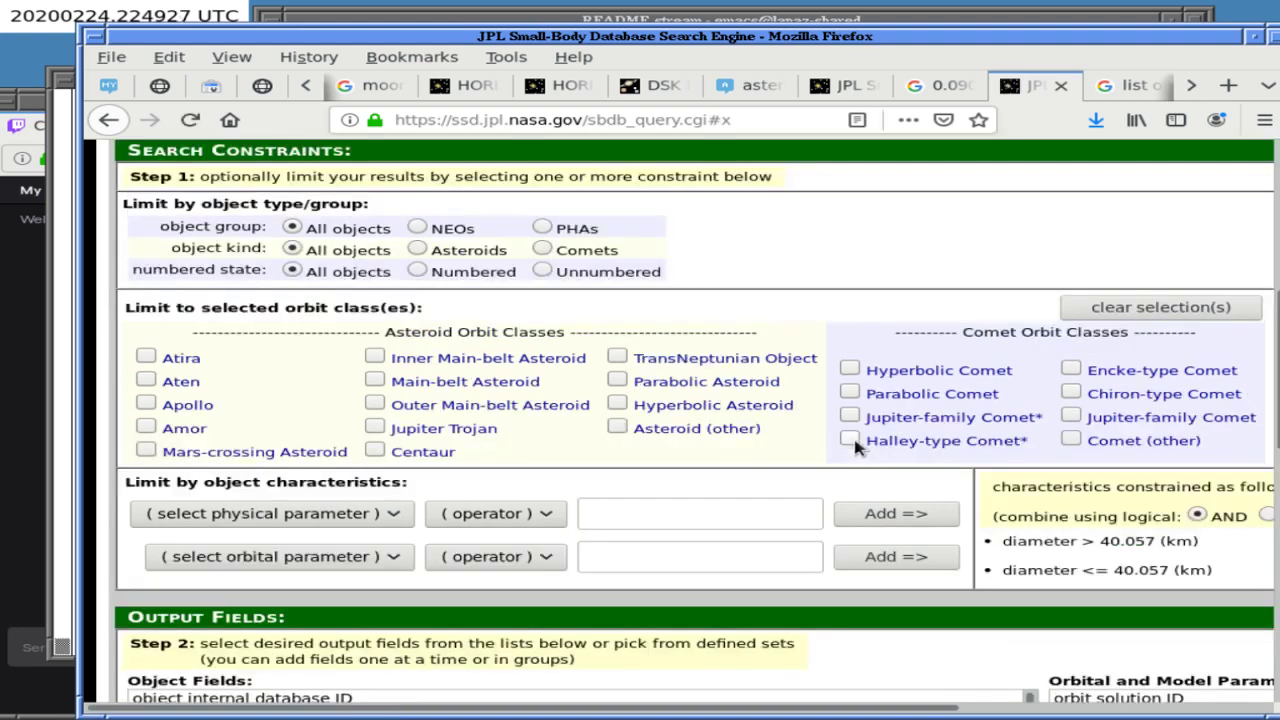
Remove the constraint "diameter > 40.057 (km)" from the search.
{"action": "triple_click", "coordinate": [1042, 541]}
{"action": "triple_click", "coordinate": [1035, 567]}
{"action": "left_click", "coordinate": [1150, 312]}
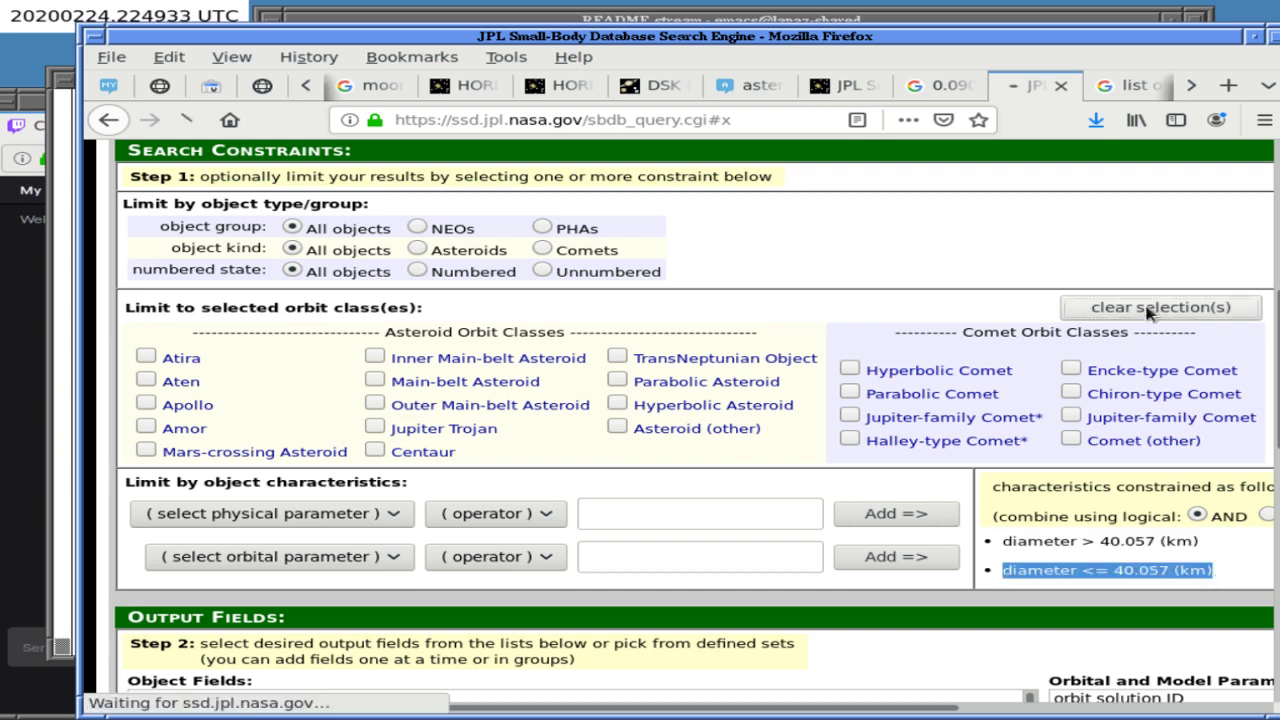
{"action": "left_click", "coordinate": [960, 700]}
{"action": "left_click_drag", "start_coordinate": [940, 710], "coordinate": [1205, 710]}
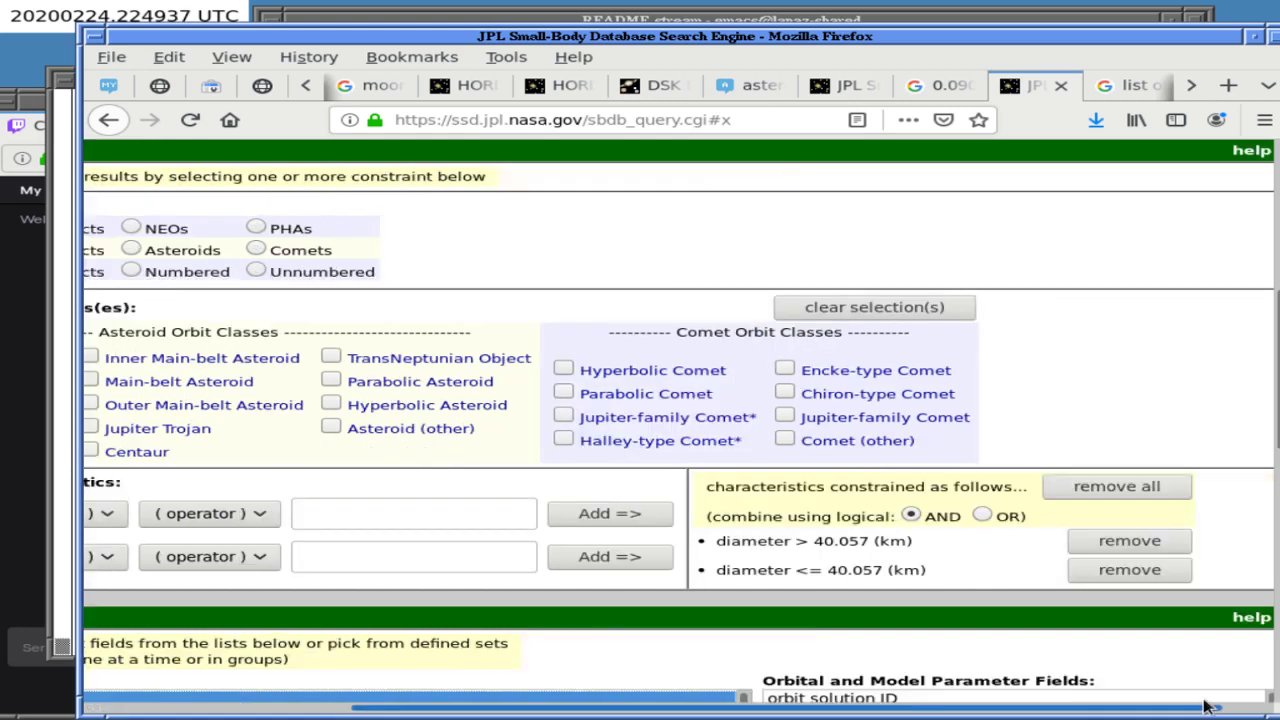
{"action": "left_click", "coordinate": [1157, 541]}
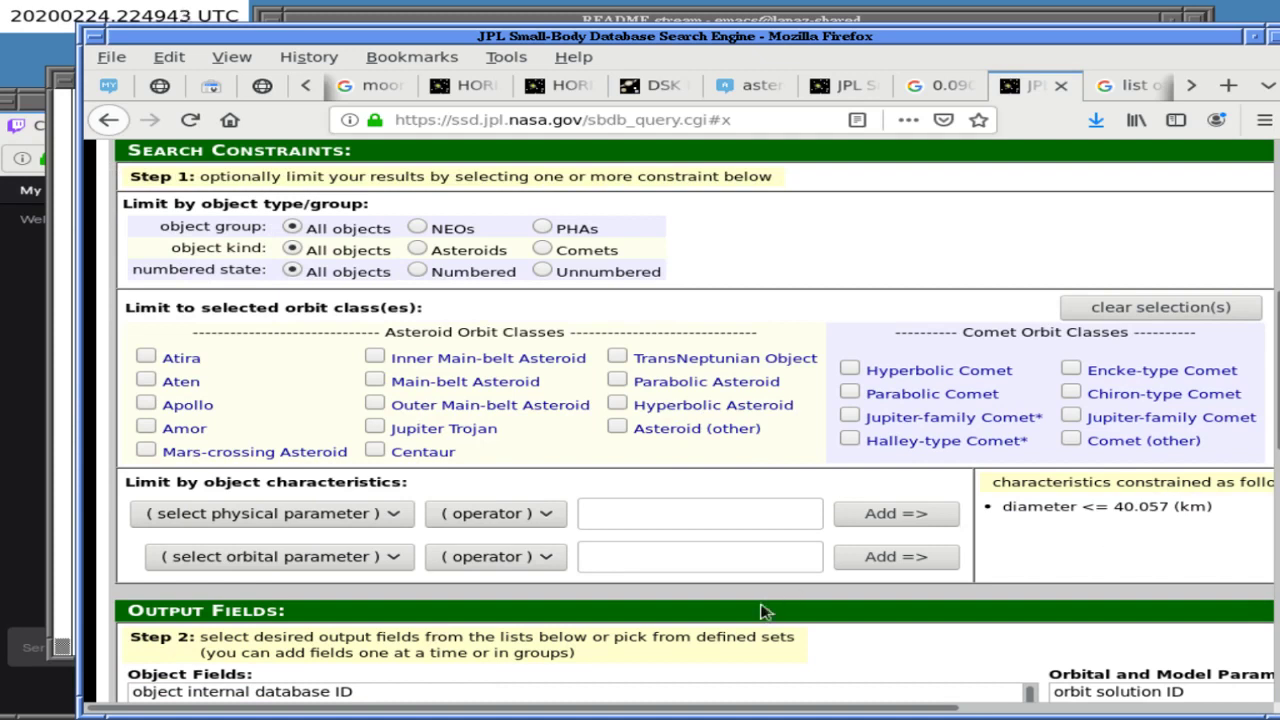
{"action": "left_click_drag", "start_coordinate": [1262, 318], "coordinate": [1073, 230]}
{"action": "left_click", "coordinate": [983, 249]}
Generate the table as HTML with 500 rows per page at most and look through the first results page.
{"action": "scroll", "coordinate": [895, 261], "scroll_direction": "down", "scroll_amount": 10}
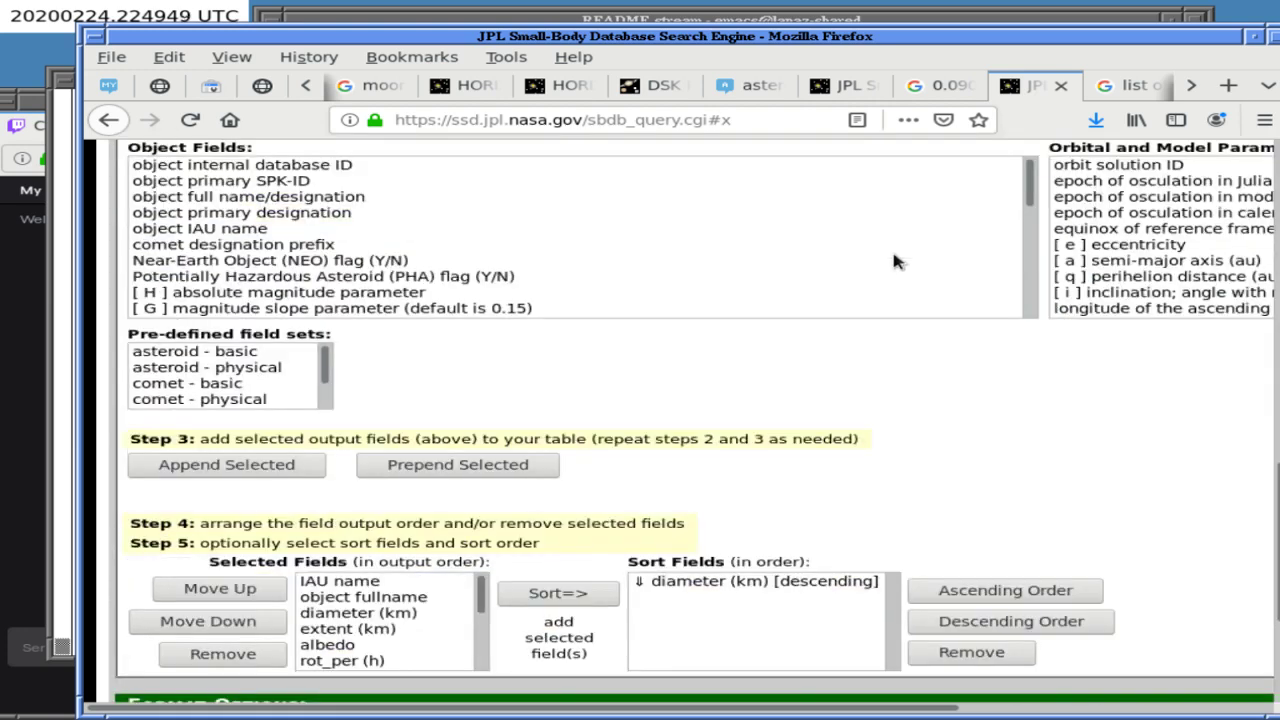
{"action": "scroll", "coordinate": [895, 261], "scroll_direction": "down", "scroll_amount": 5}
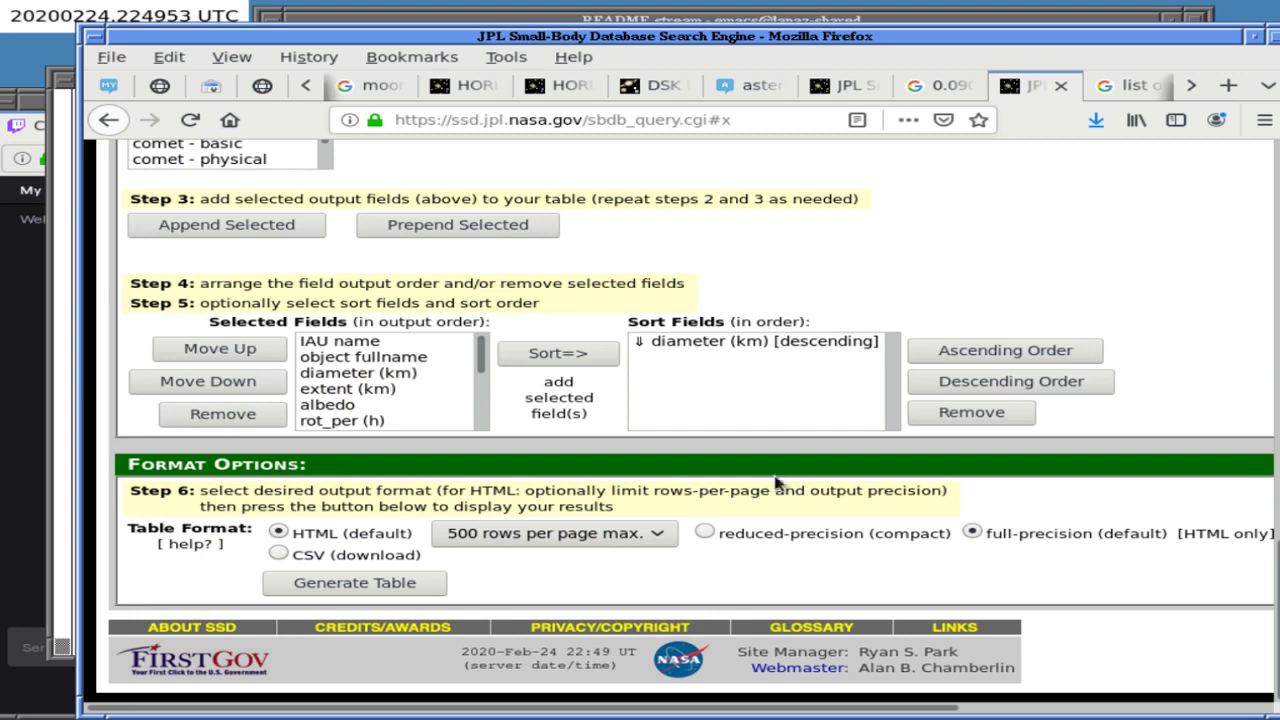
{"action": "left_click", "coordinate": [585, 535]}
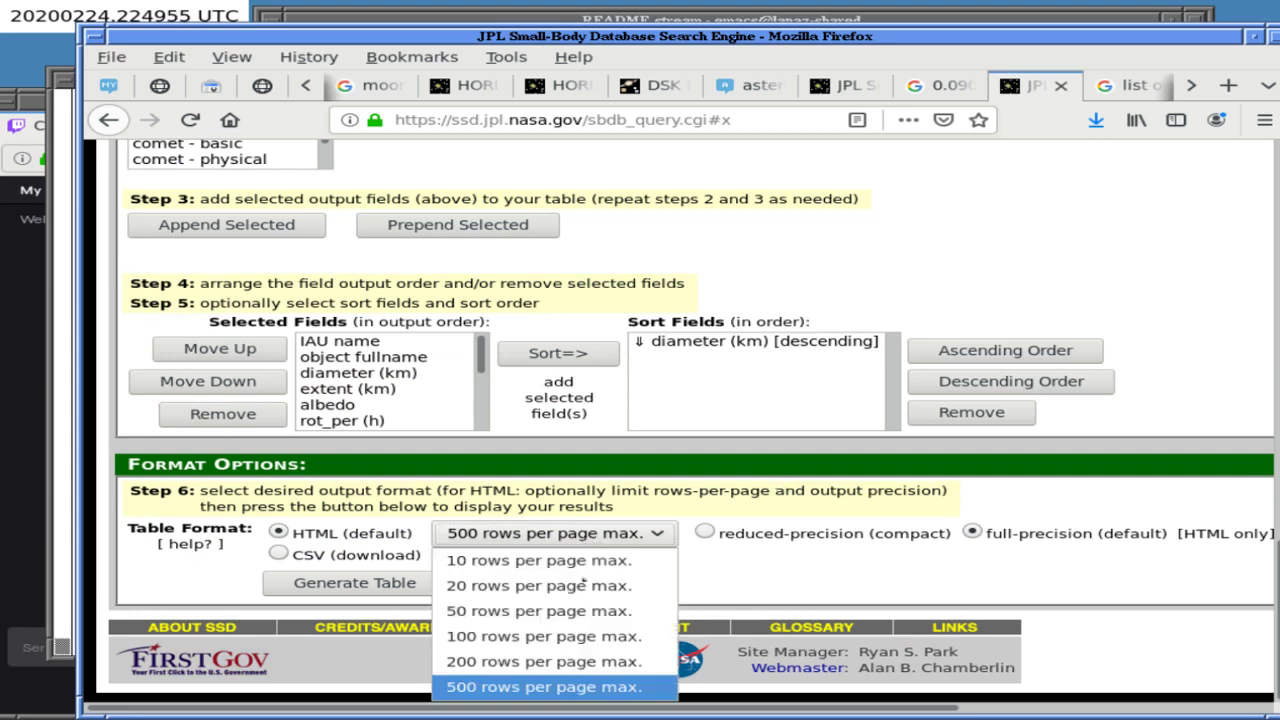
{"action": "left_click", "coordinate": [566, 687]}
{"action": "left_click", "coordinate": [279, 554]}
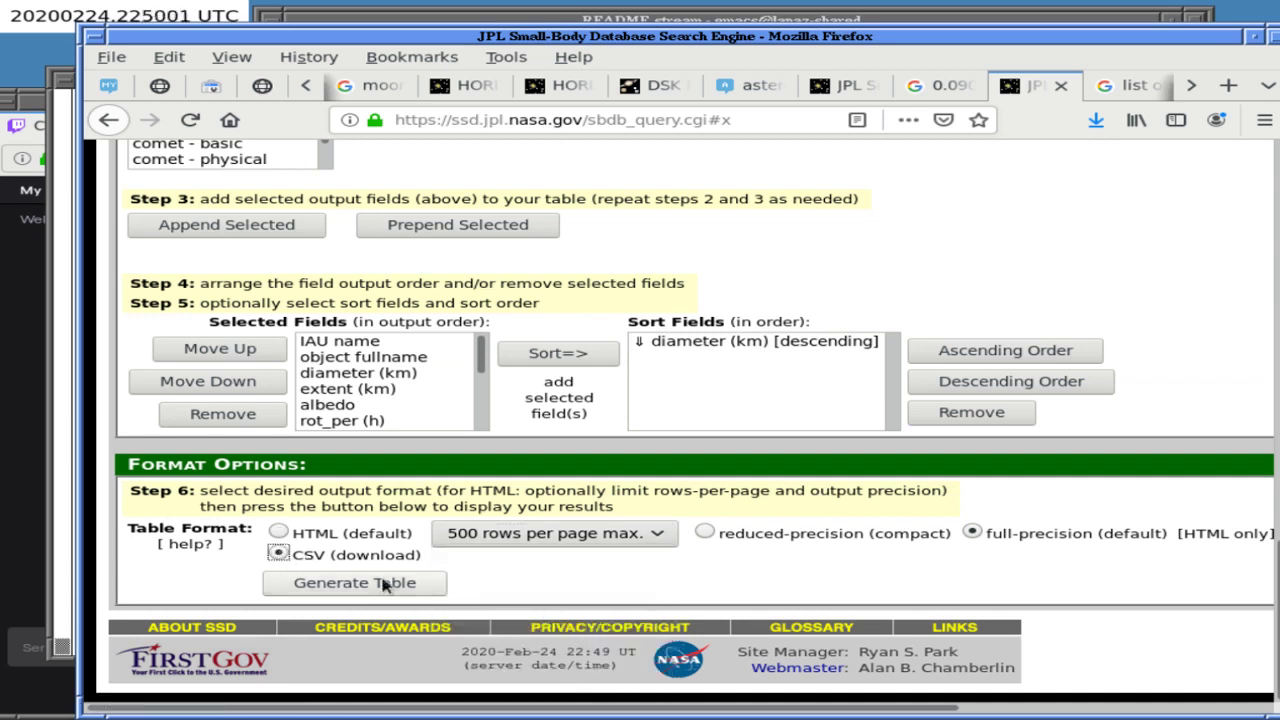
{"action": "left_click", "coordinate": [281, 534]}
{"action": "left_click", "coordinate": [346, 588]}
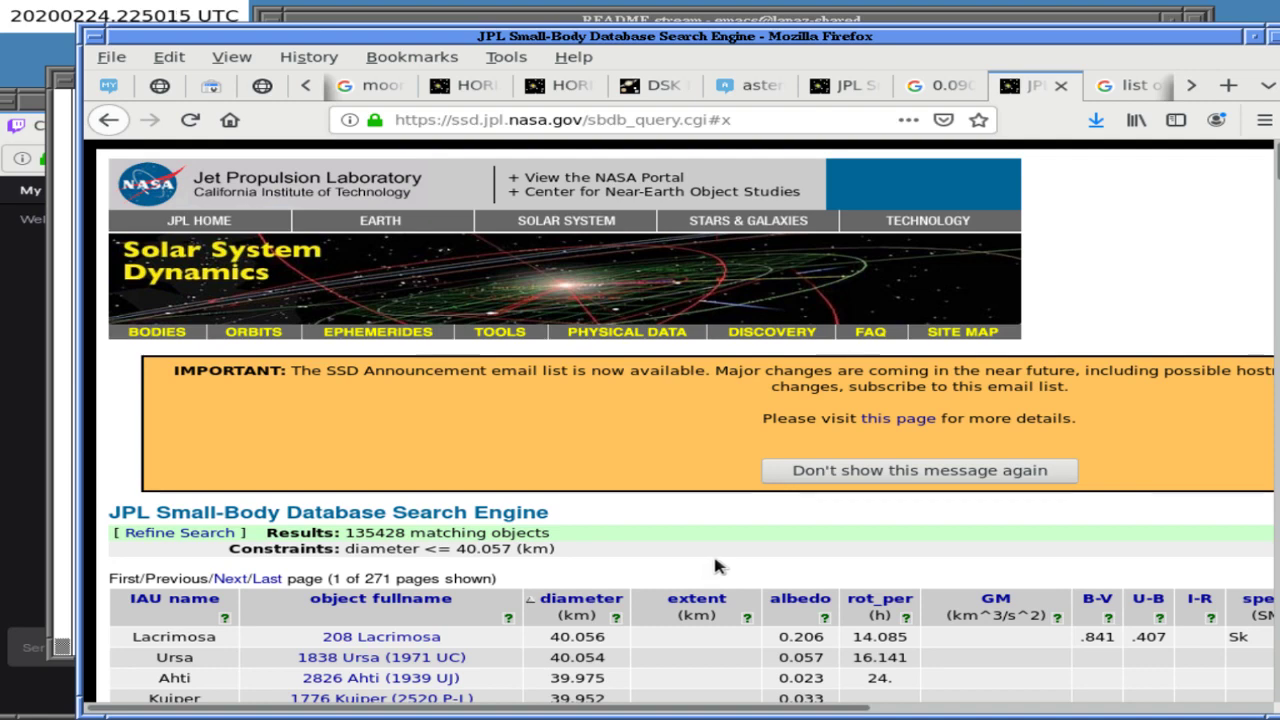
{"action": "scroll", "coordinate": [715, 566], "scroll_direction": "down", "scroll_amount": 15}
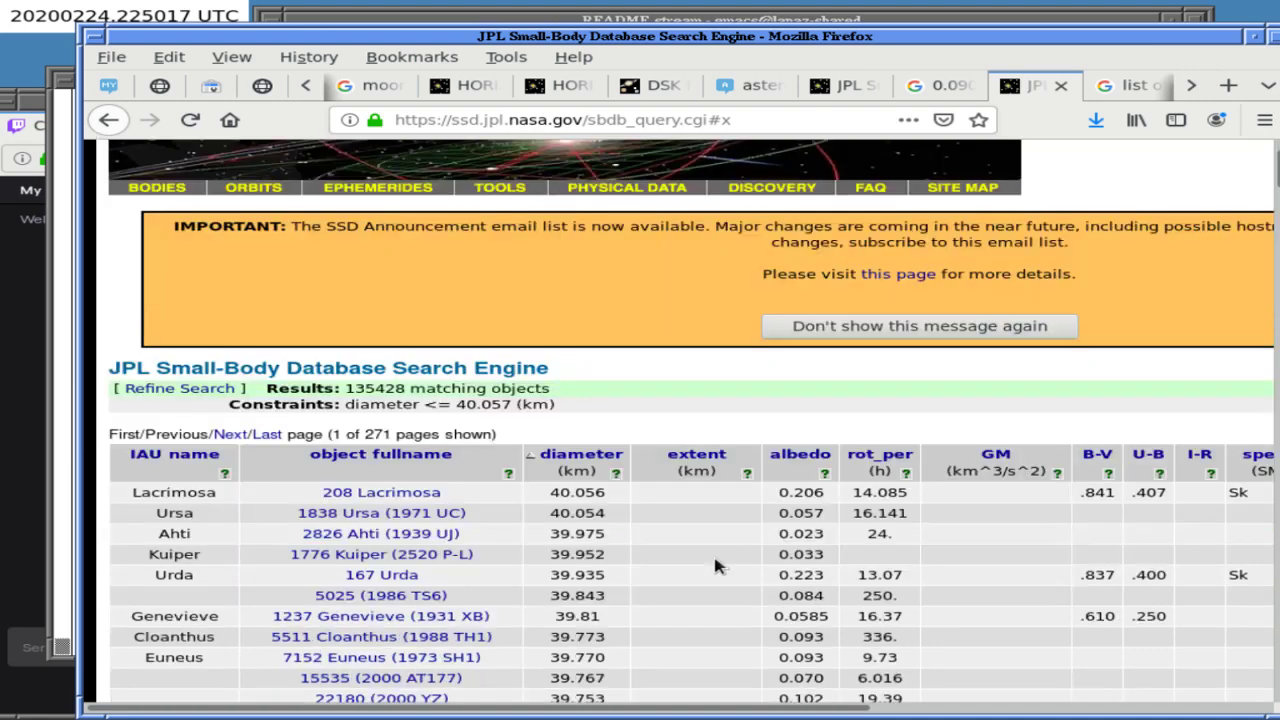
{"action": "scroll", "coordinate": [715, 566], "scroll_direction": "down", "scroll_amount": 5}
{"action": "scroll", "coordinate": [715, 566], "scroll_direction": "down", "scroll_amount": 15}
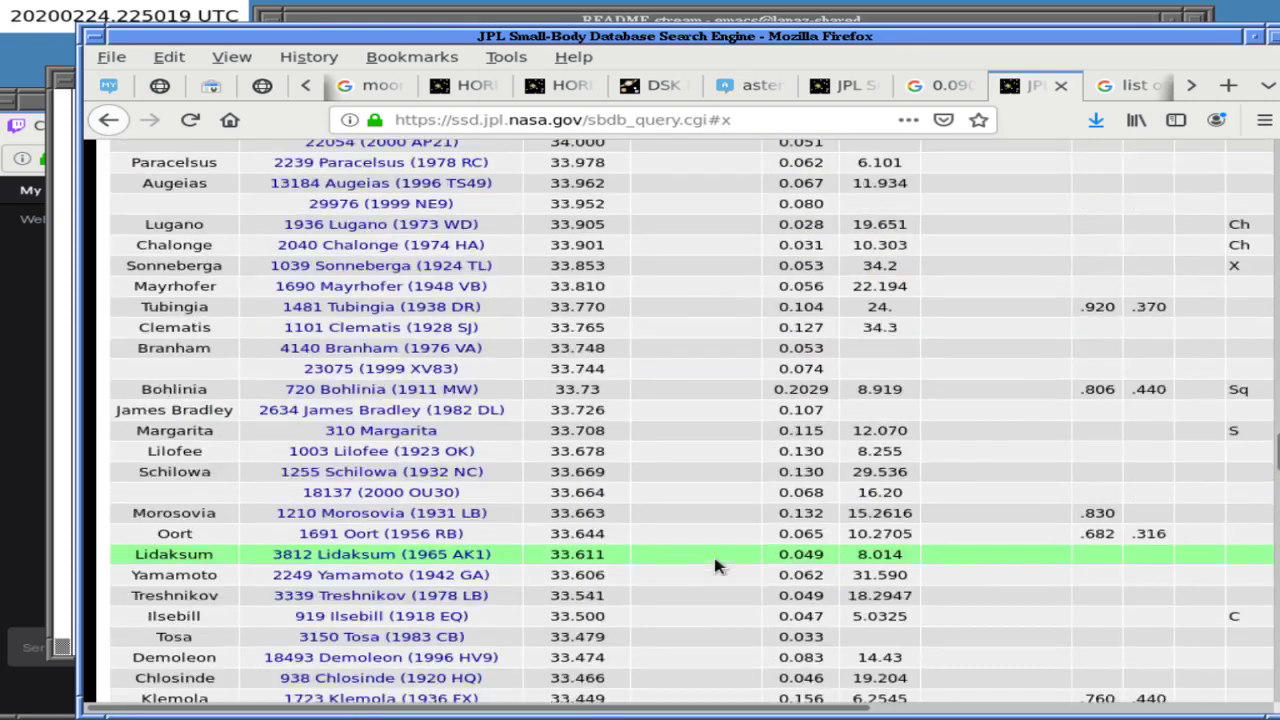
{"action": "scroll", "coordinate": [715, 566], "scroll_direction": "down", "scroll_amount": 15}
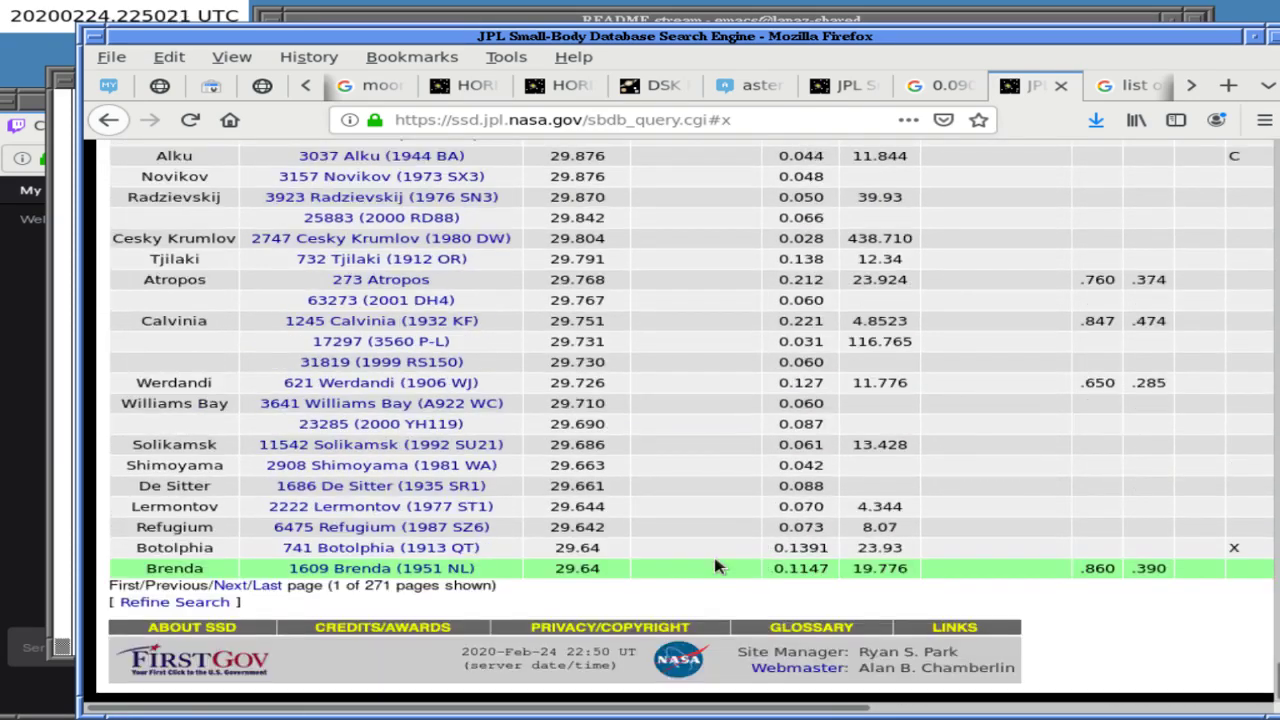
{"action": "key", "text": "Home"}
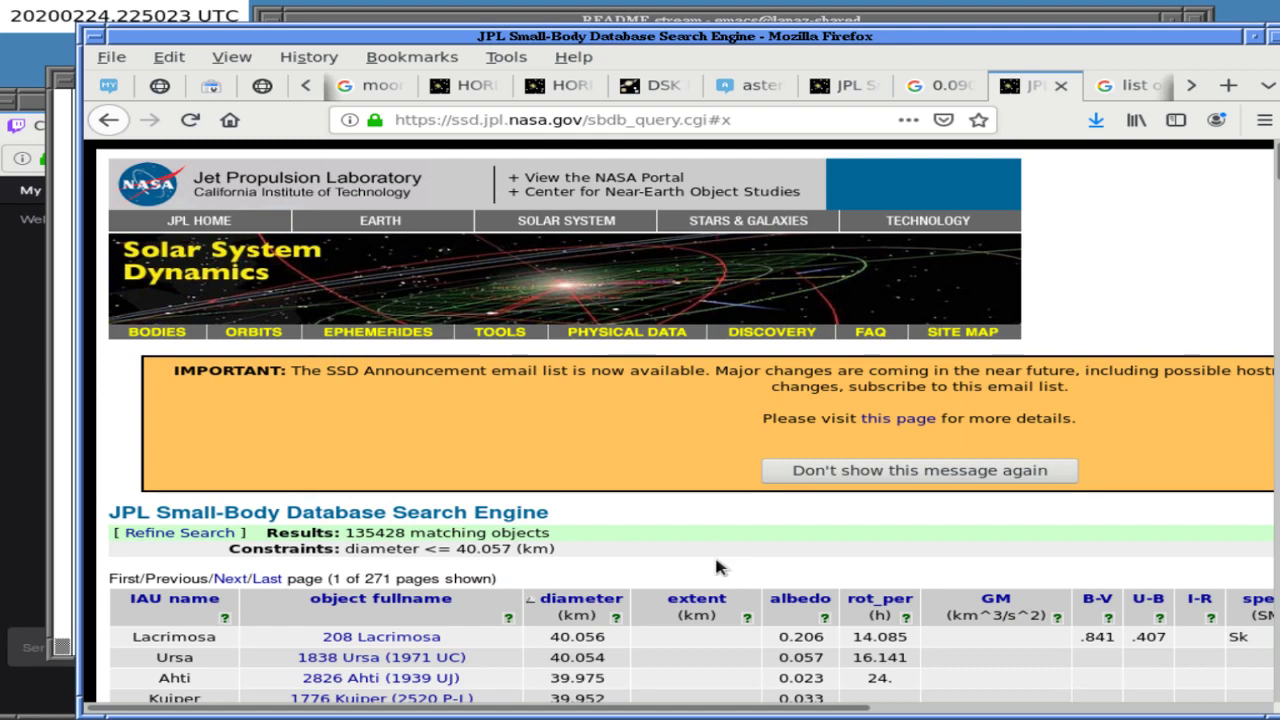
Return to the search form, generate the table as CSV and save results.csv, with automatic saving for files of this type.
{"action": "key", "text": "alt+Left"}
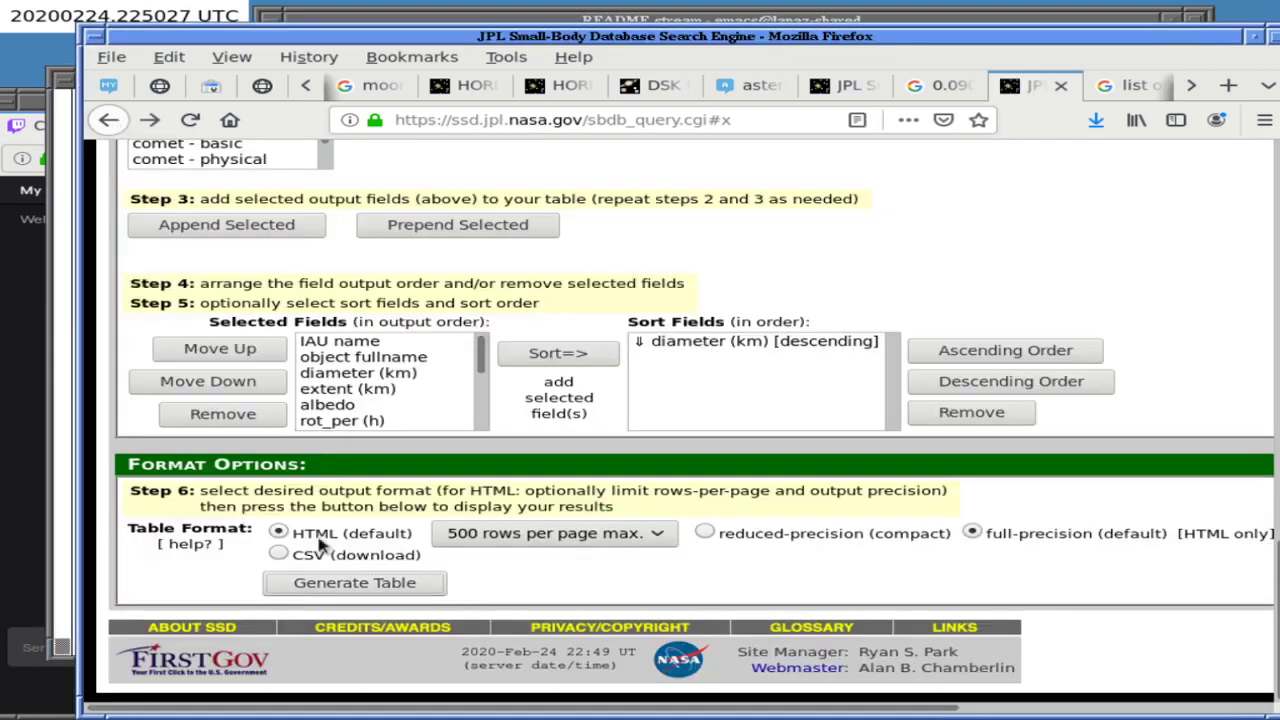
{"action": "left_click", "coordinate": [285, 555]}
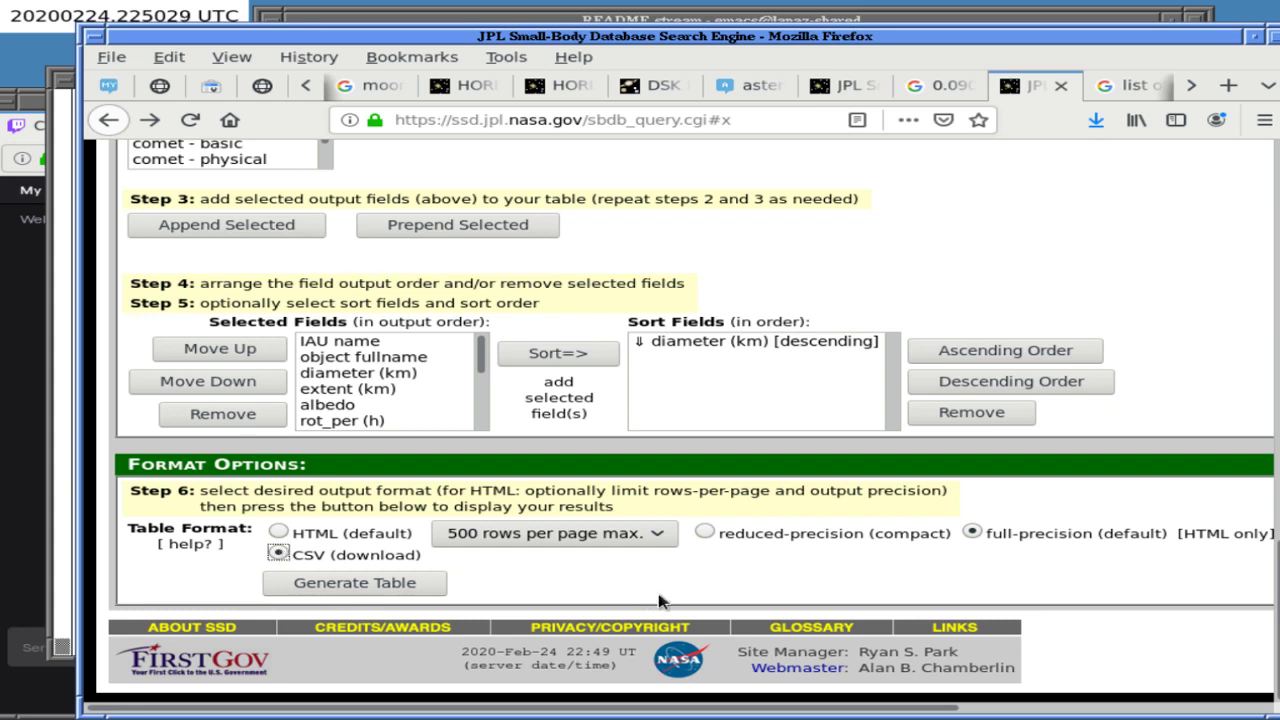
{"action": "left_click", "coordinate": [424, 592]}
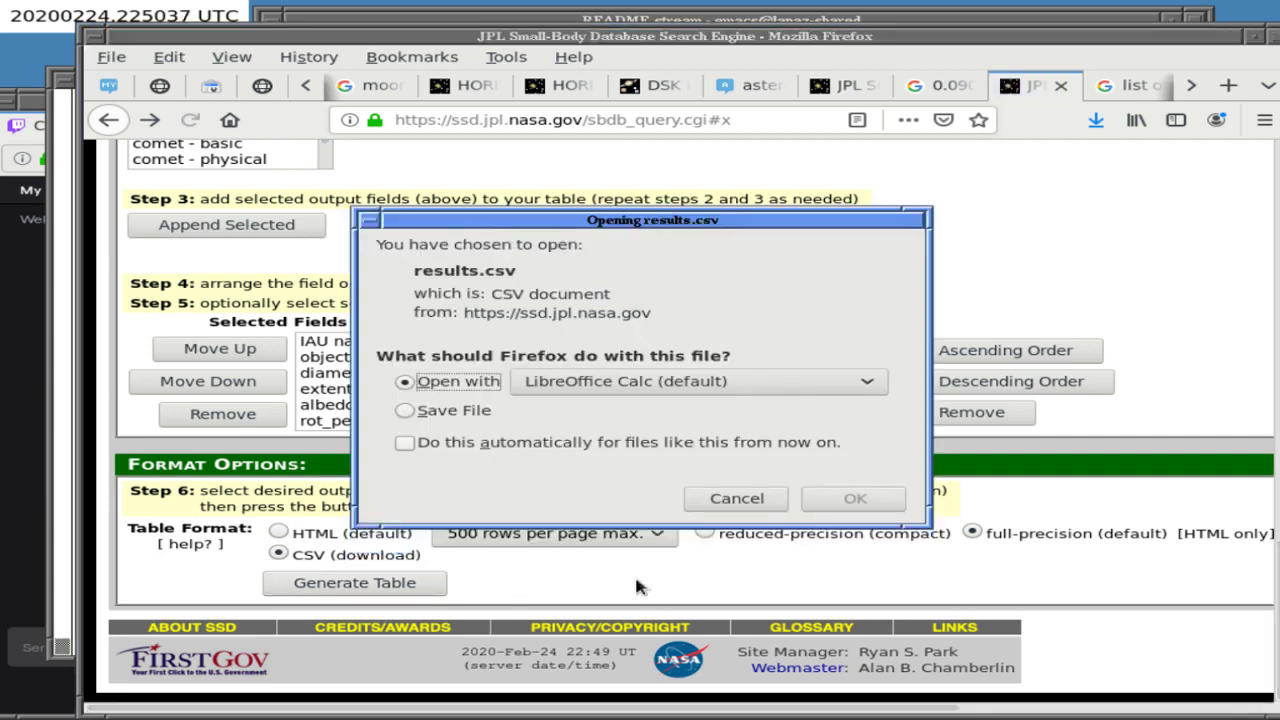
{"action": "key", "text": "alt+s"}
{"action": "key", "text": "alt+a"}
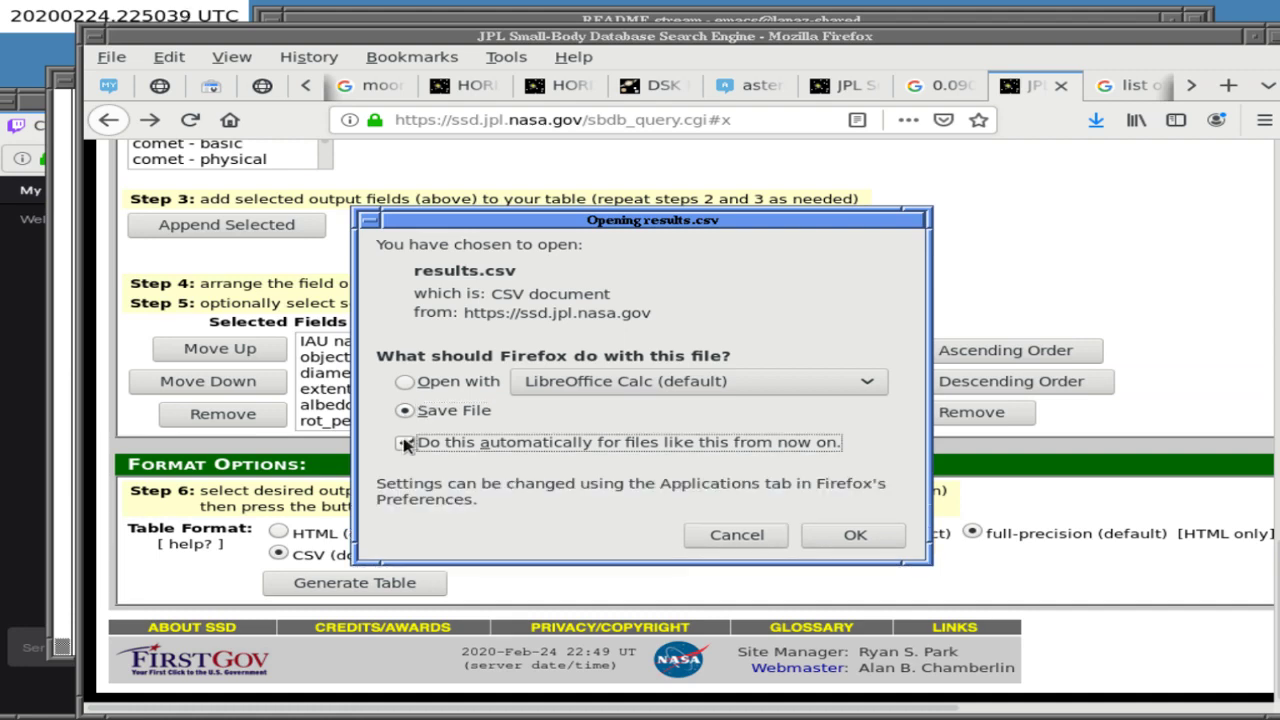
{"action": "left_click", "coordinate": [852, 536]}
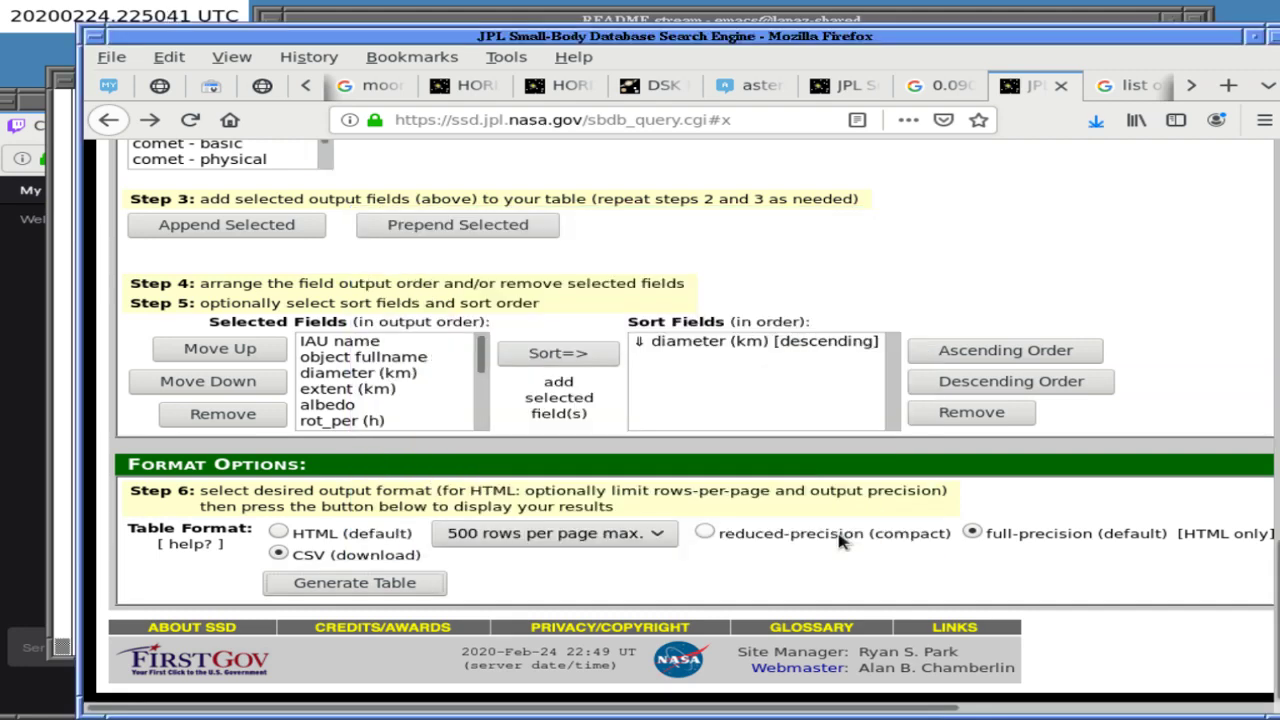
Switch to the xterm and list the Downloads folder newest first with "ls -lat | less".
{"action": "left_click", "coordinate": [726, 21]}
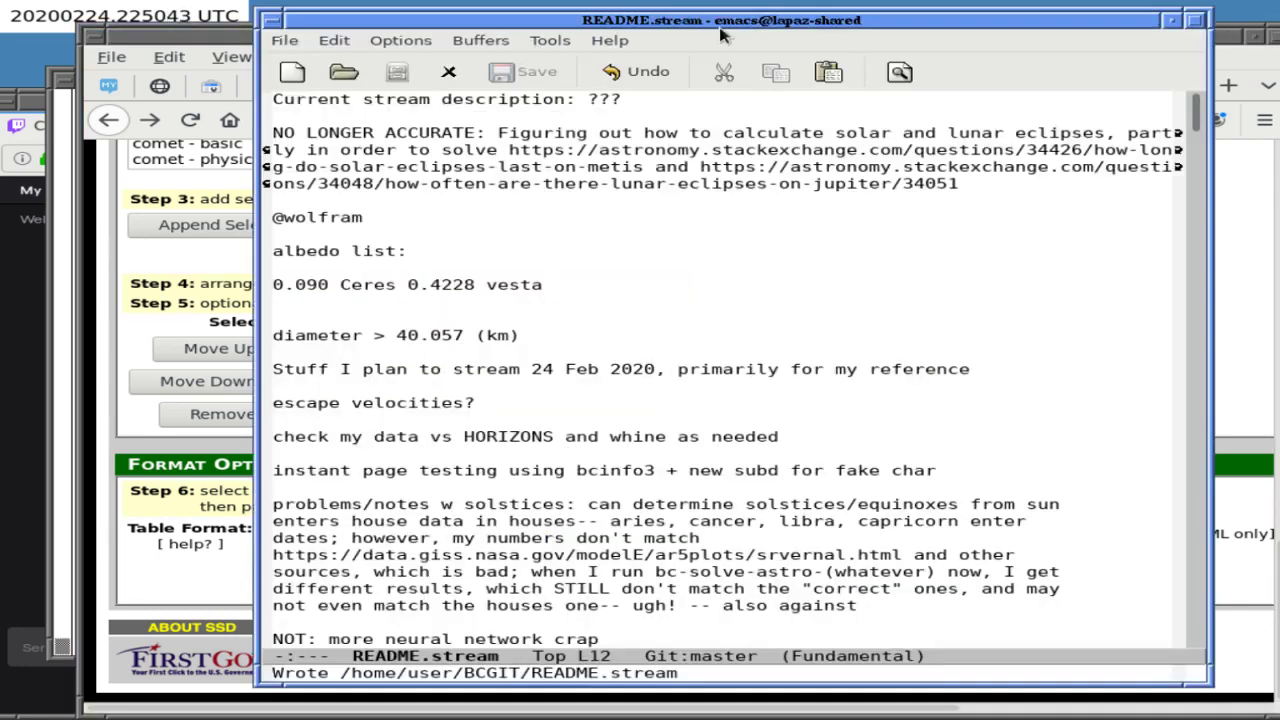
{"action": "key", "text": "alt+Tab"}
{"action": "key", "text": "alt+Tab"}
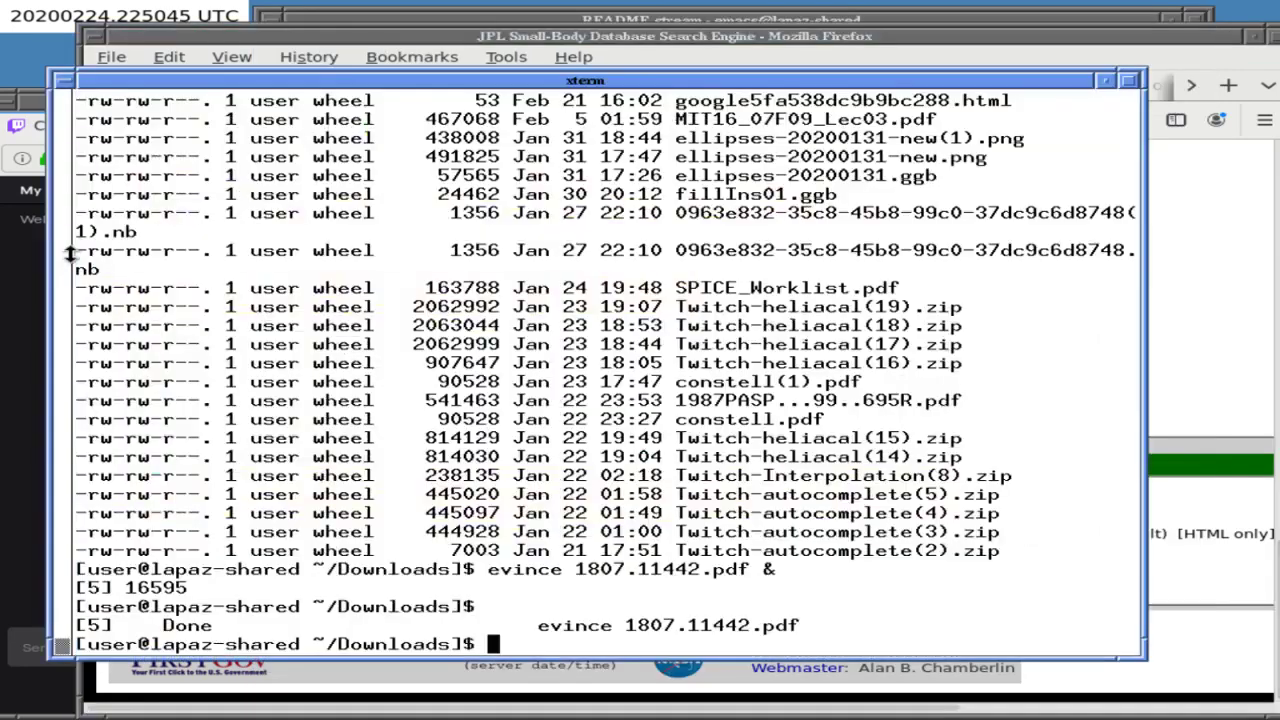
{"action": "key", "text": "ctrl+r"}
{"action": "type", "text": "ls"}
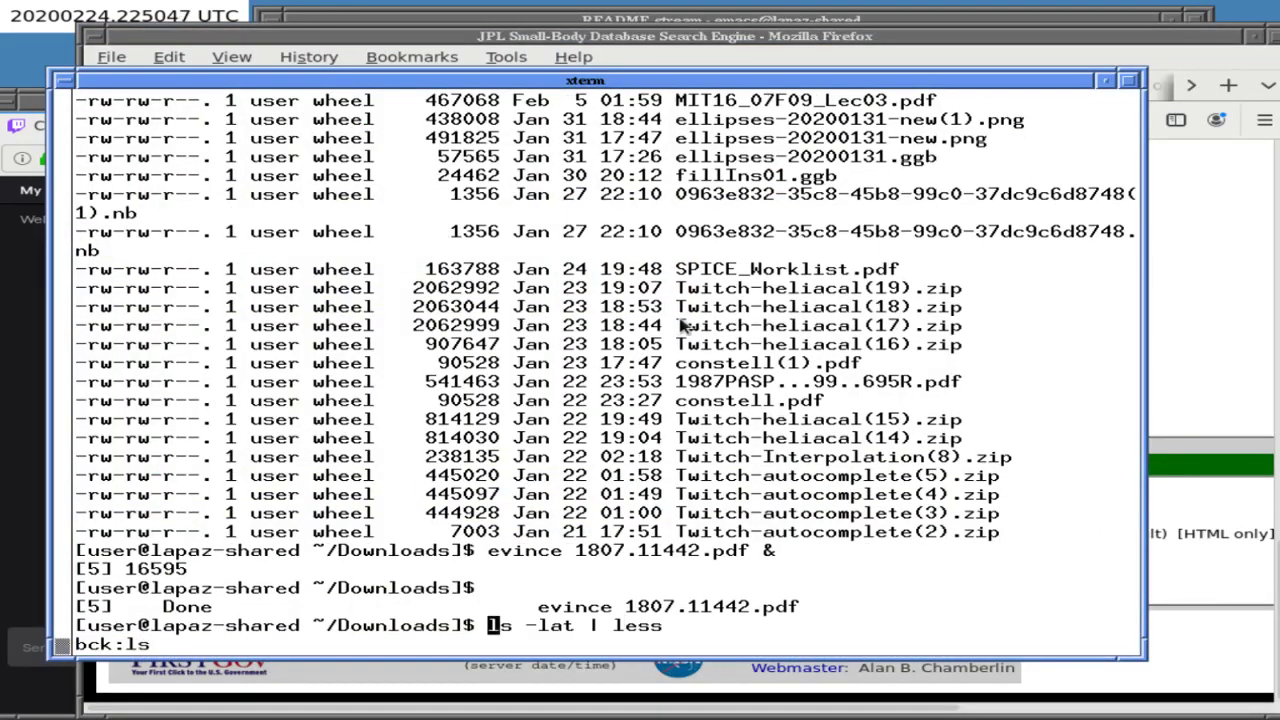
{"action": "key", "text": "Return"}
Page through the records of results.csv with less, and return to the search form in Firefox.
{"action": "type", "text": "qless results.csv"}
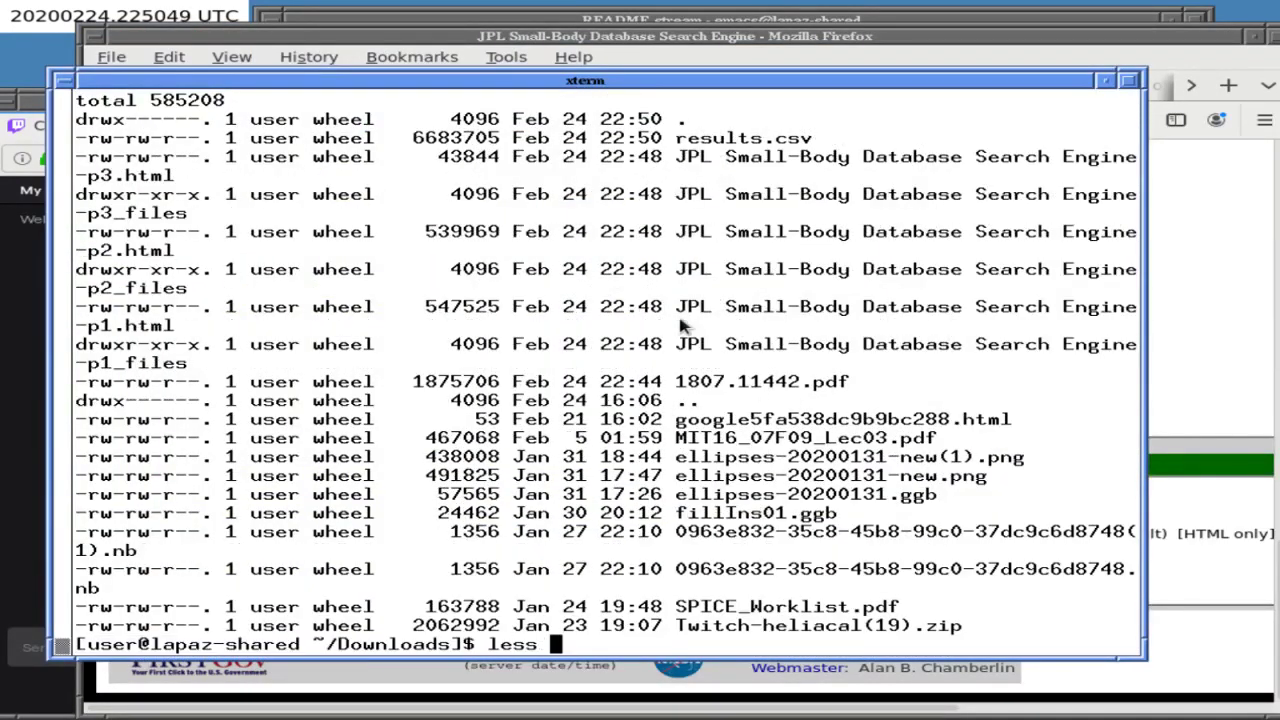
{"action": "key", "text": "ctrl+l"}
{"action": "key", "text": "Return"}
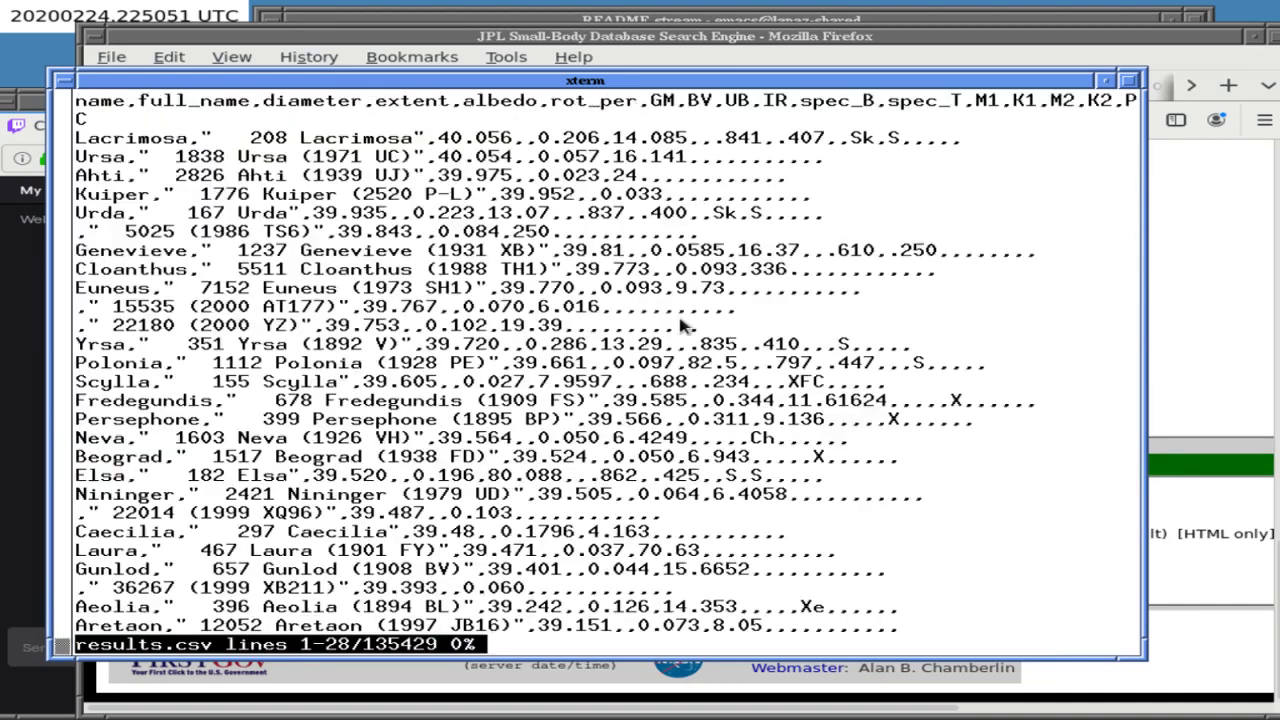
{"action": "key", "text": "space"}
{"action": "key", "text": "space"}
{"action": "key", "text": "space"}
{"action": "key", "text": "space"}
{"action": "key", "text": "space"}
{"action": "key", "text": "space"}
{"action": "key", "text": "space"}
{"action": "key", "text": "space"}
{"action": "key", "text": "space"}
{"action": "key", "text": "space"}
{"action": "key", "text": "space"}
{"action": "key", "text": "space"}
{"action": "key", "text": "space"}
{"action": "key", "text": "space"}
{"action": "key", "text": "space"}
{"action": "key", "text": "space"}
{"action": "key", "text": "space"}
{"action": "key", "text": "space"}
{"action": "key", "text": "space"}
{"action": "key", "text": "space"}
{"action": "key", "text": "space"}
{"action": "key", "text": "space"}
{"action": "key", "text": "space"}
{"action": "key", "text": "space"}
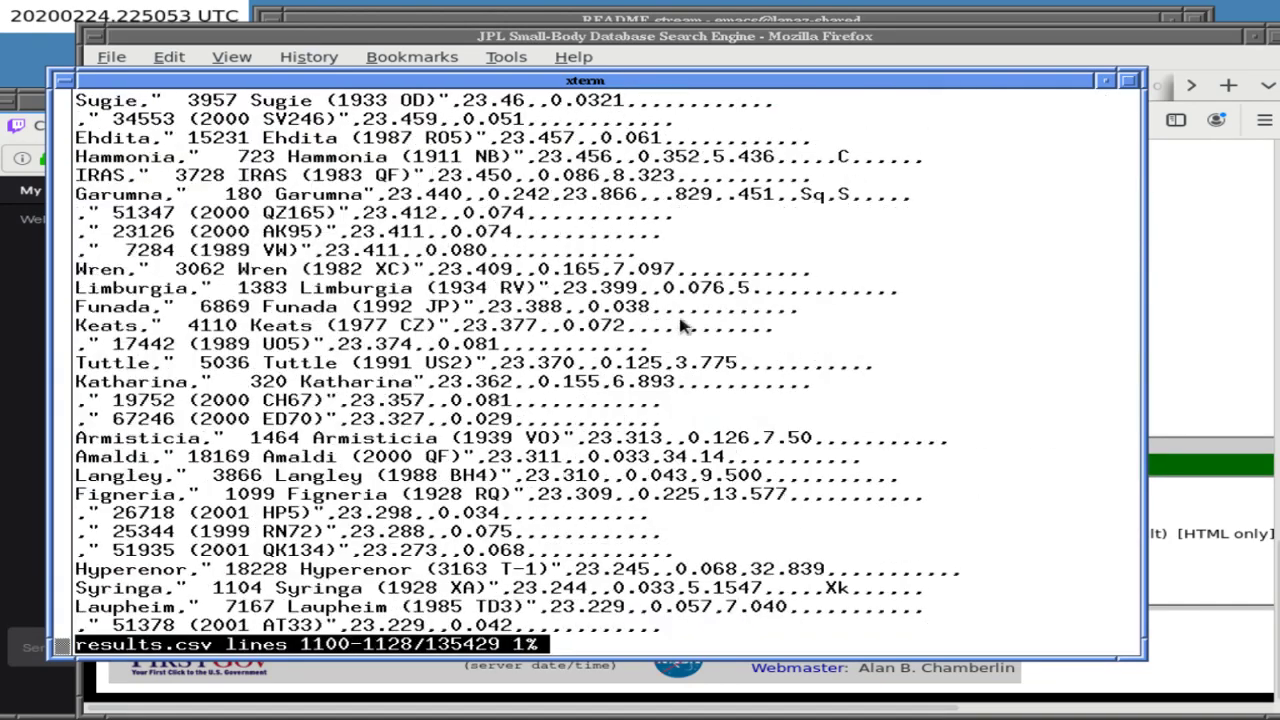
{"action": "key", "text": "space"}
{"action": "key", "text": "space"}
{"action": "key", "text": "space"}
{"action": "key", "text": "space"}
{"action": "key", "text": "space"}
{"action": "key", "text": "space"}
{"action": "key", "text": "space"}
{"action": "key", "text": "space"}
{"action": "key", "text": "space"}
{"action": "key", "text": "space"}
{"action": "key", "text": "space"}
{"action": "key", "text": "space"}
{"action": "key", "text": "space"}
{"action": "key", "text": "space"}
{"action": "key", "text": "space"}
{"action": "key", "text": "space"}
{"action": "key", "text": "space"}
{"action": "key", "text": "space"}
{"action": "key", "text": "space"}
{"action": "key", "text": "space"}
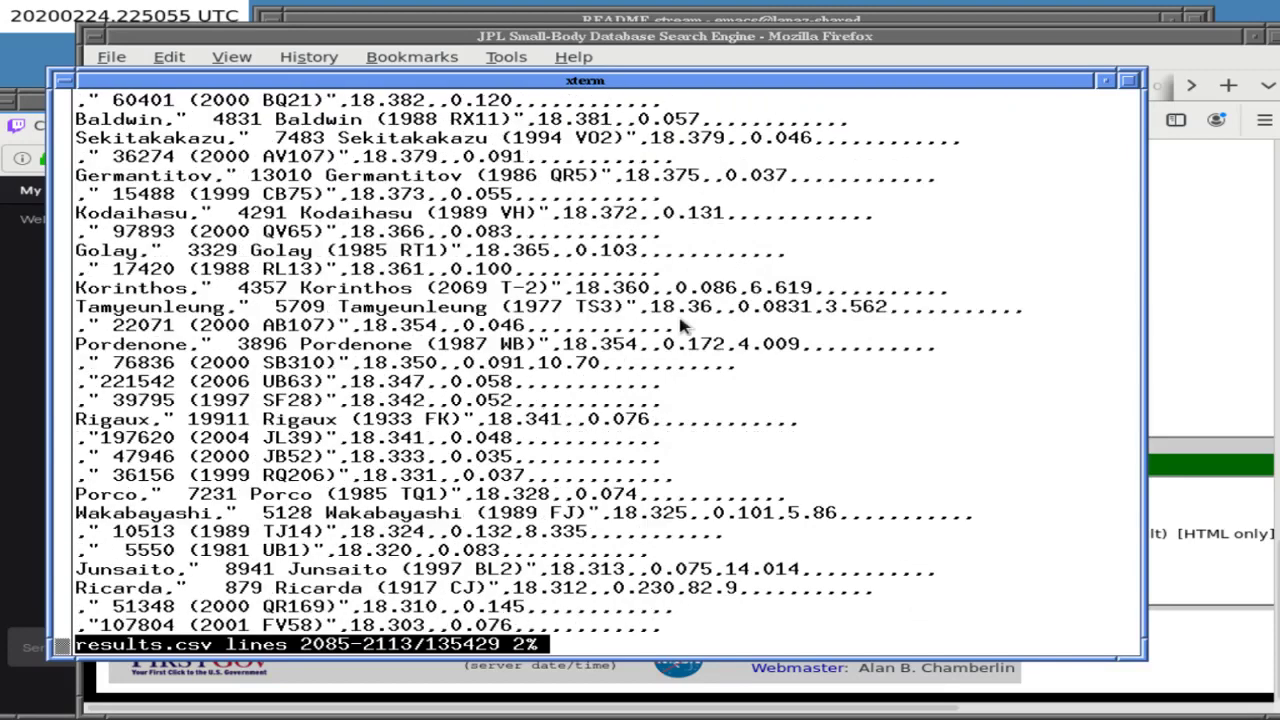
{"action": "key", "text": "q"}
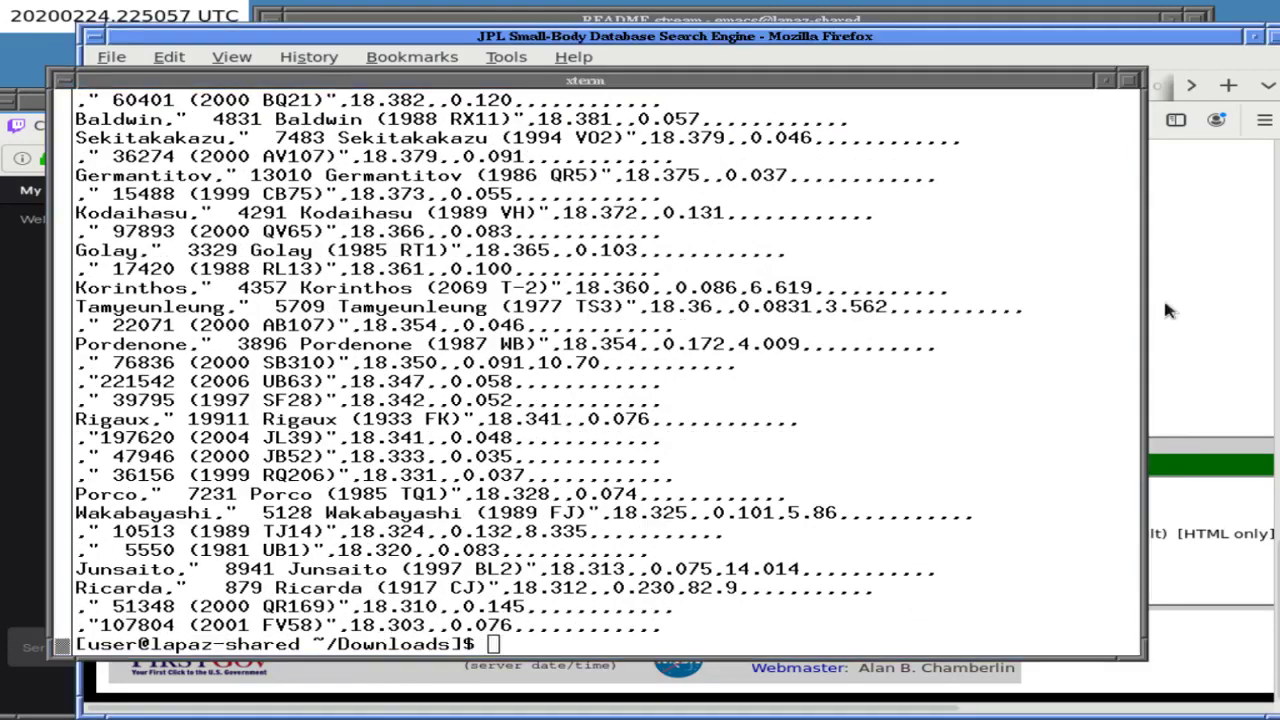
{"action": "left_click", "coordinate": [1165, 295]}
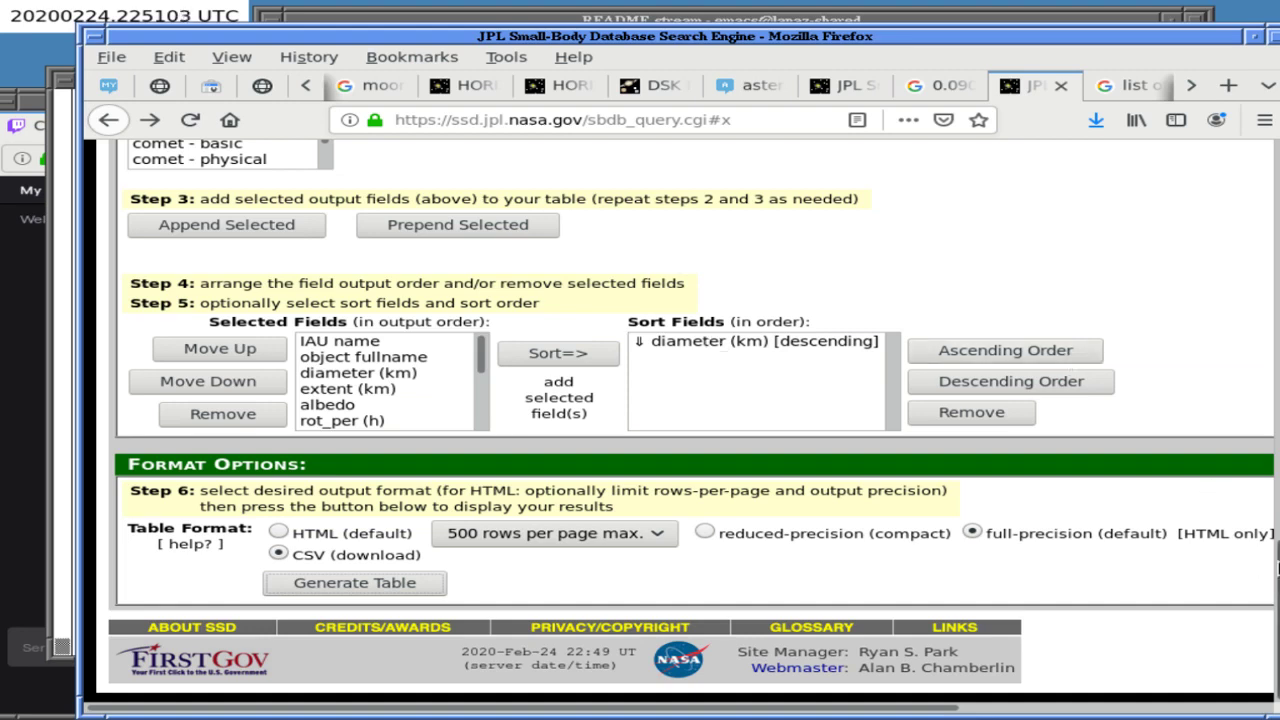
Remove the diameter constraint from the object characteristics limits of the search form.
{"action": "scroll", "coordinate": [1233, 442], "scroll_direction": "up", "scroll_amount": 5}
{"action": "scroll", "coordinate": [1233, 442], "scroll_direction": "up", "scroll_amount": 2}
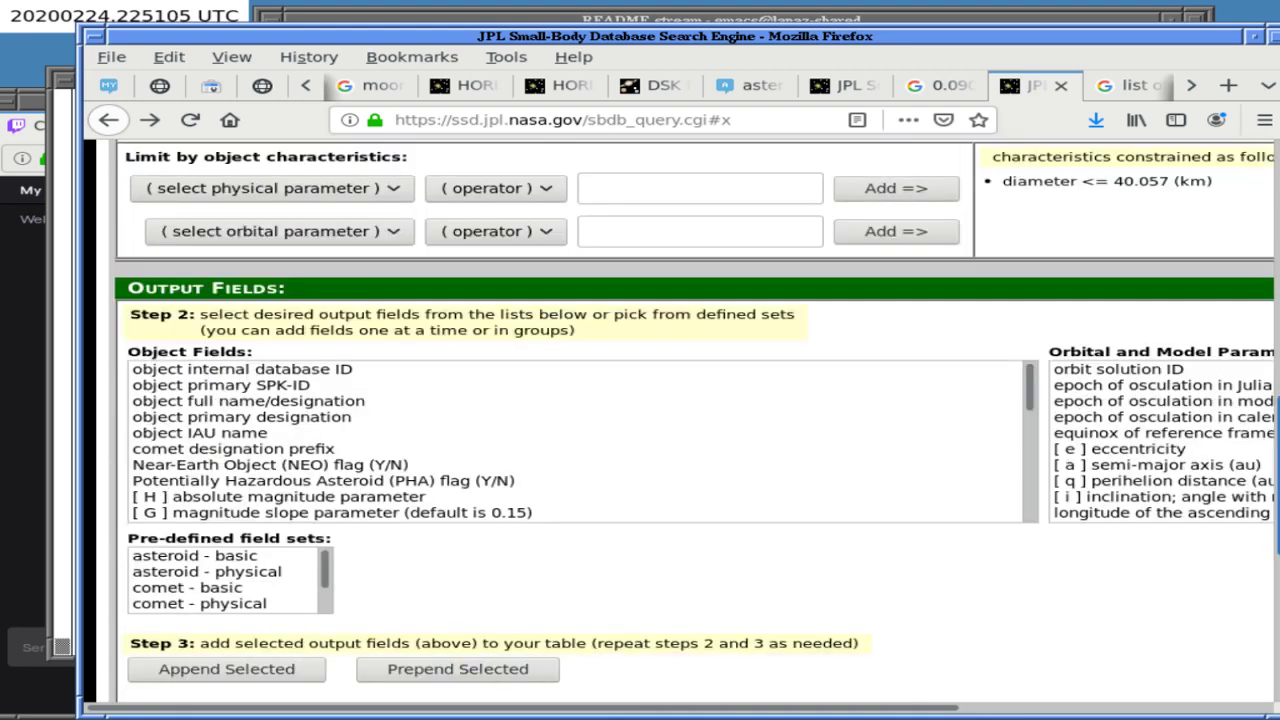
{"action": "scroll", "coordinate": [810, 300], "scroll_direction": "up", "scroll_amount": 4}
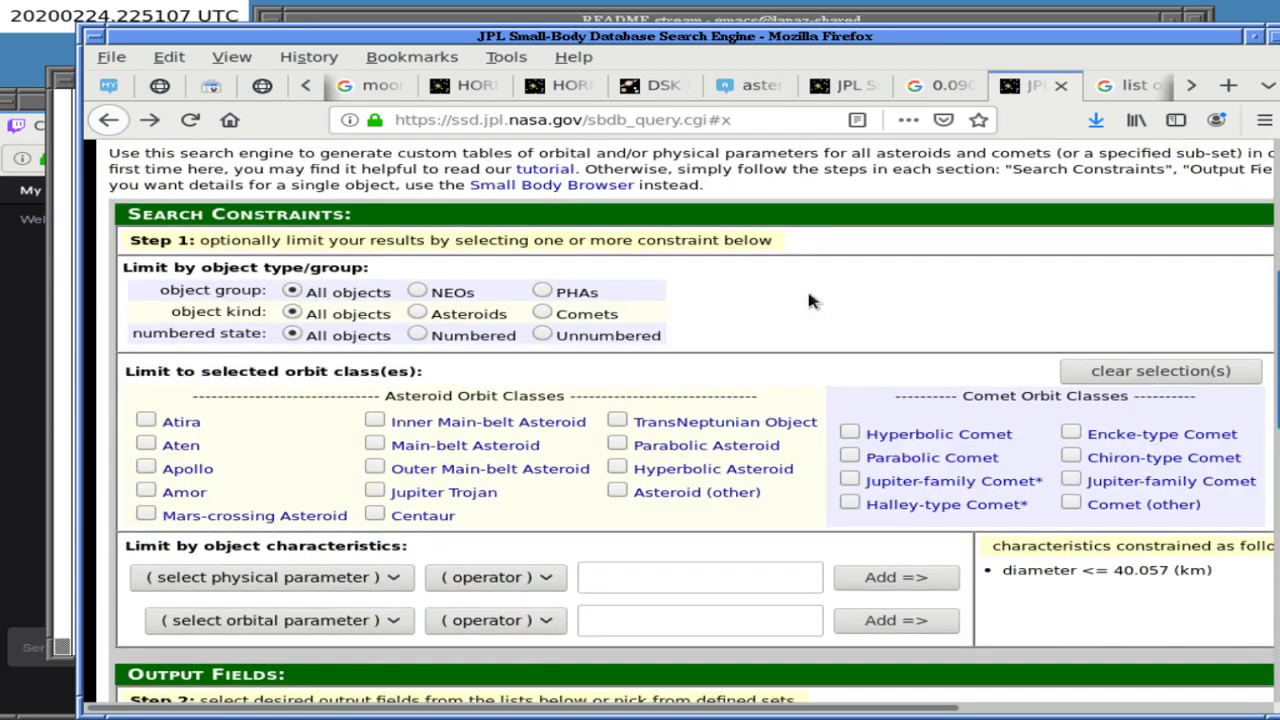
{"action": "scroll", "coordinate": [810, 300], "scroll_direction": "down", "scroll_amount": 3}
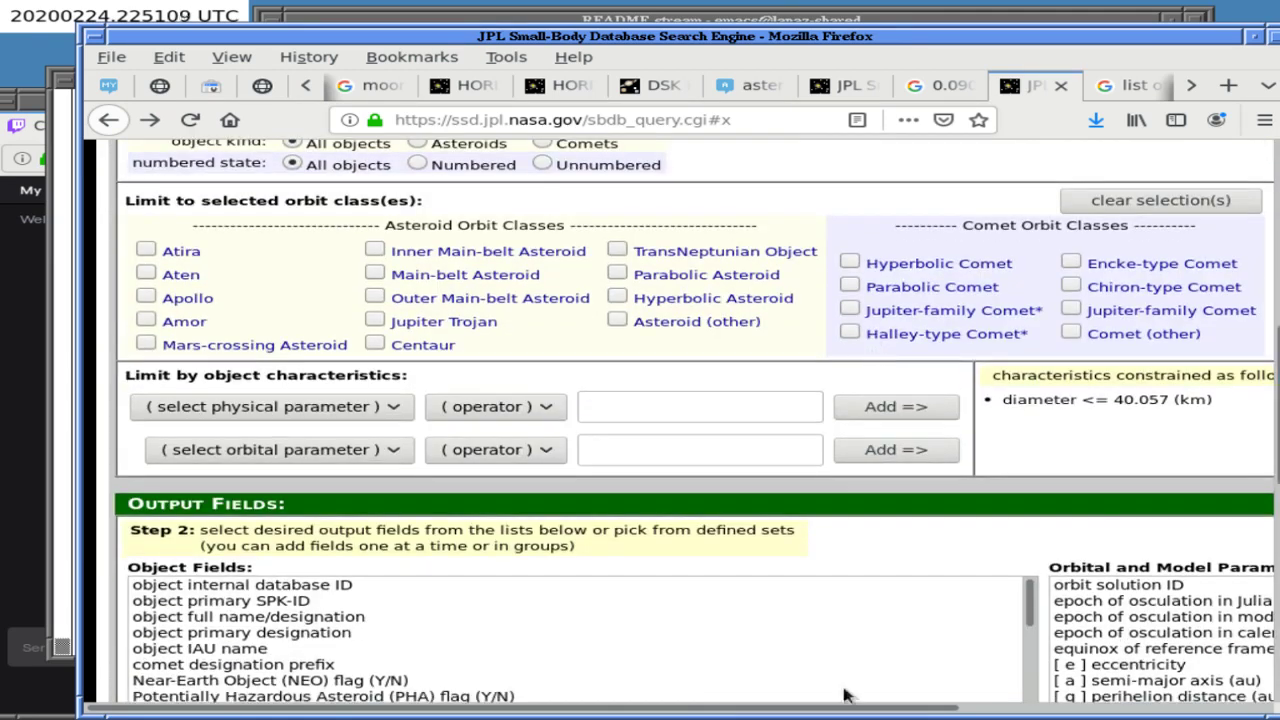
{"action": "scroll", "coordinate": [850, 697], "scroll_direction": "right", "scroll_amount": 5}
{"action": "left_click", "coordinate": [1125, 403]}
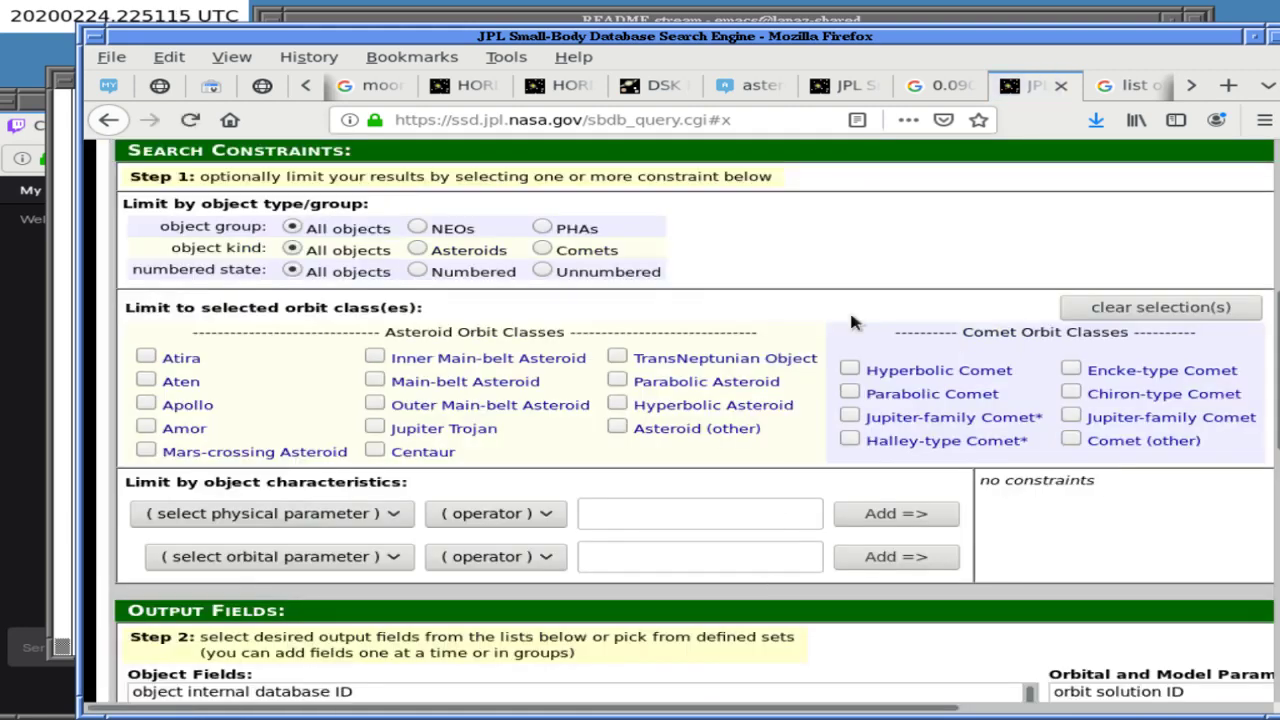
Generate the unconstrained table as a CSV download, keeping the sort by descending diameter.
{"action": "scroll", "coordinate": [798, 306], "scroll_direction": "down", "scroll_amount": 5}
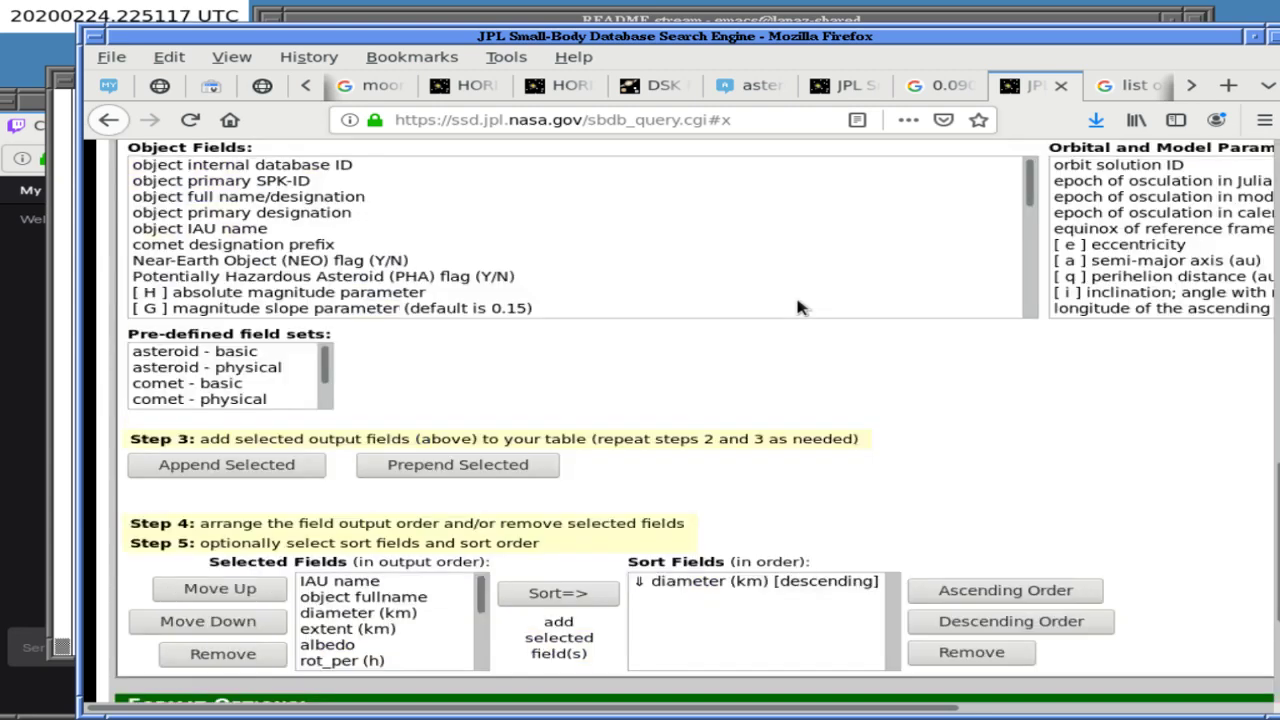
{"action": "scroll", "coordinate": [798, 304], "scroll_direction": "down", "scroll_amount": 2}
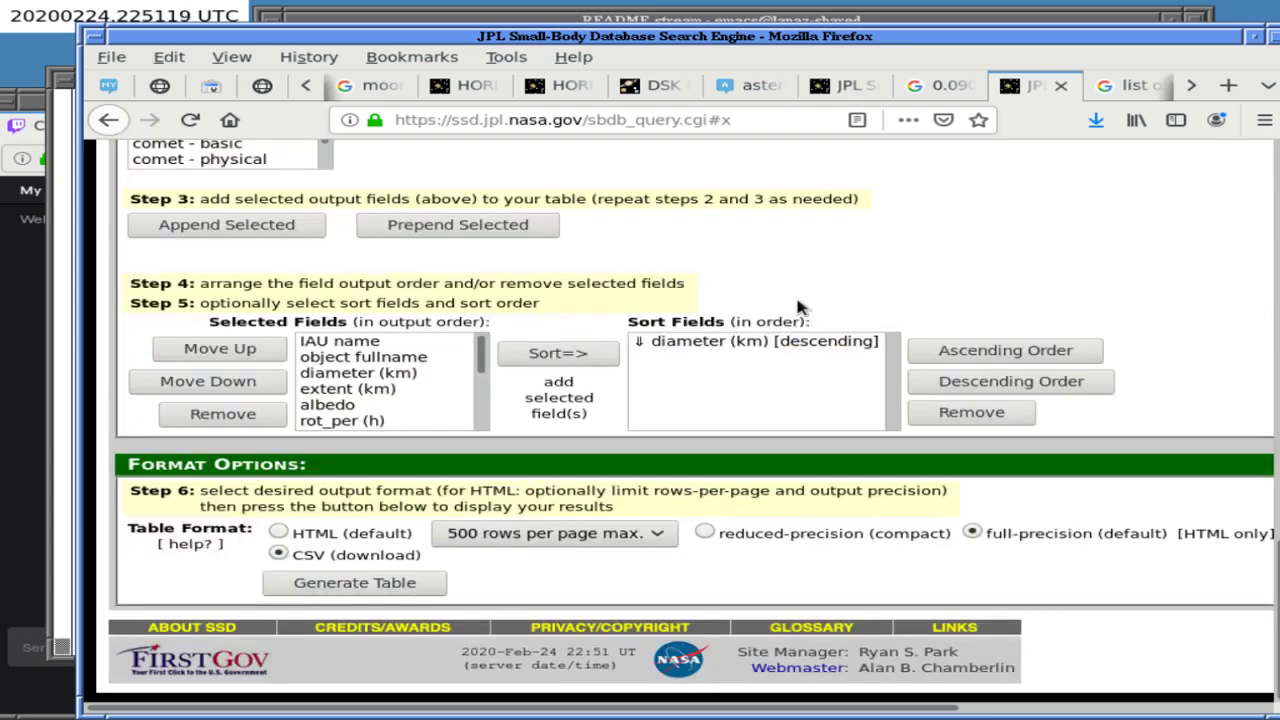
{"action": "left_click", "coordinate": [606, 532]}
{"action": "left_click", "coordinate": [603, 532]}
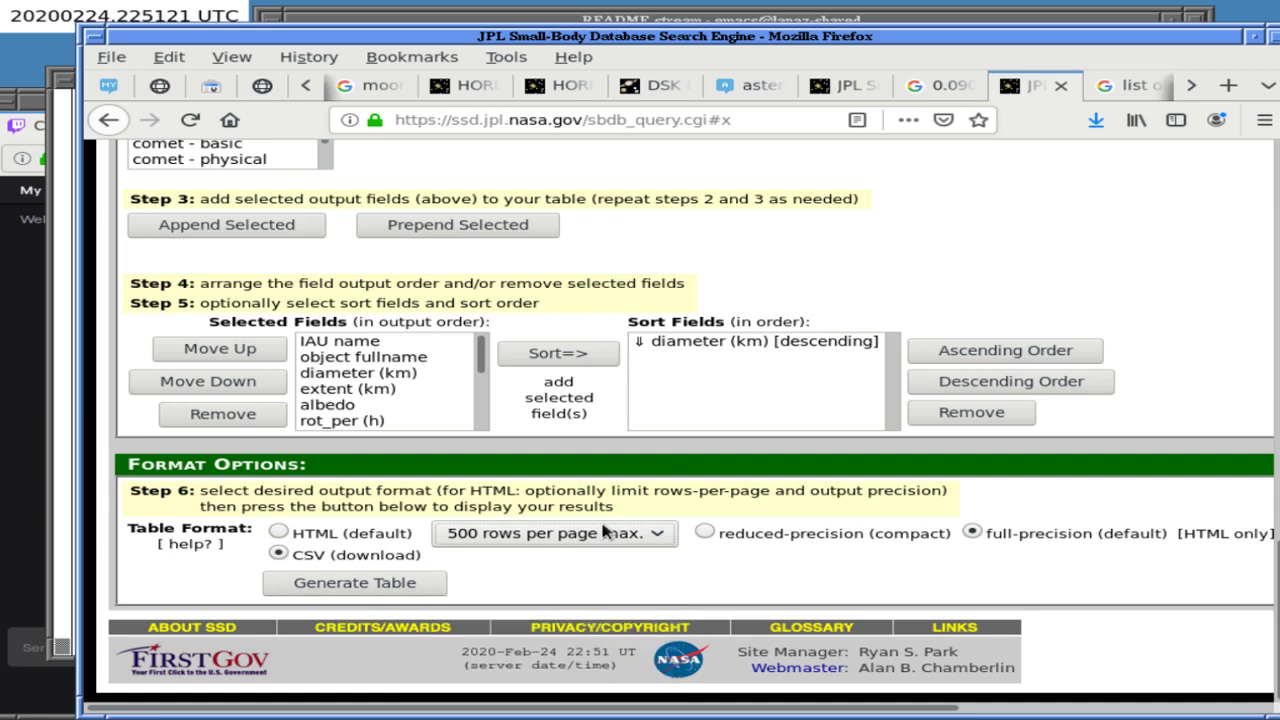
{"action": "left_click", "coordinate": [678, 342]}
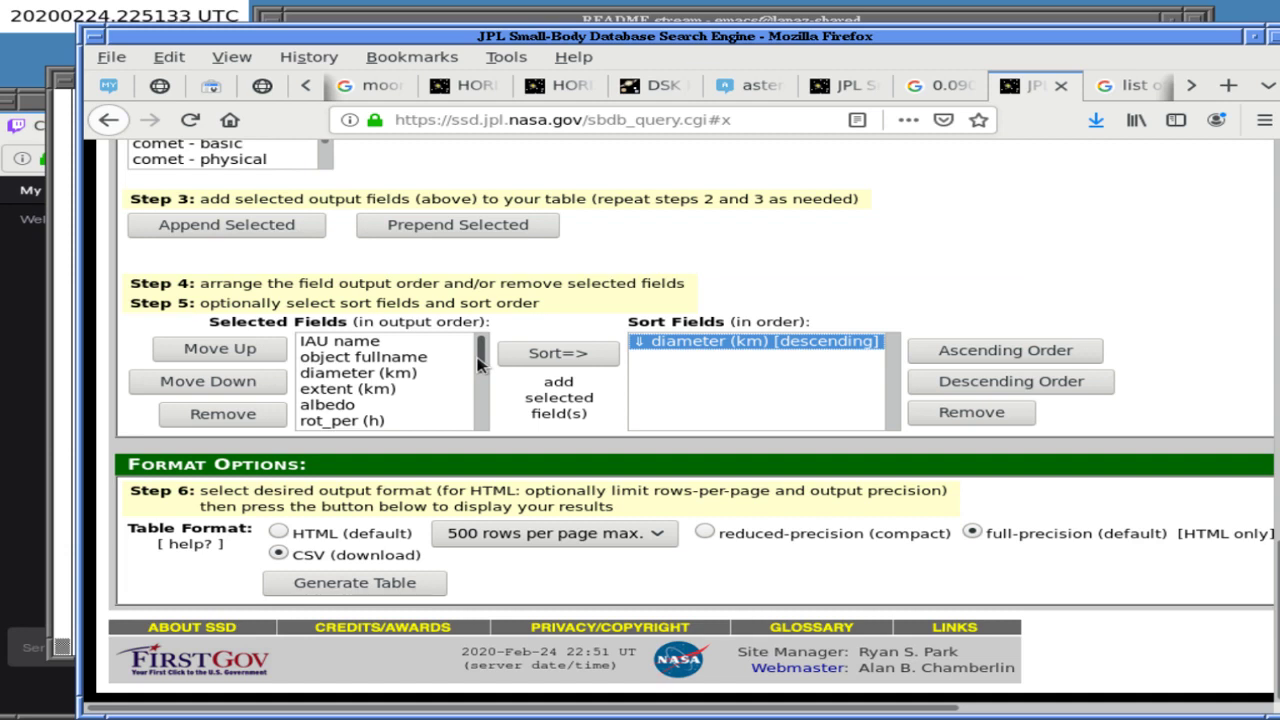
{"action": "mouse_move", "coordinate": [478, 365]}
{"action": "left_mouse_down"}
{"action": "mouse_move", "coordinate": [479, 378]}
{"action": "mouse_move", "coordinate": [478, 352]}
{"action": "left_mouse_up"}
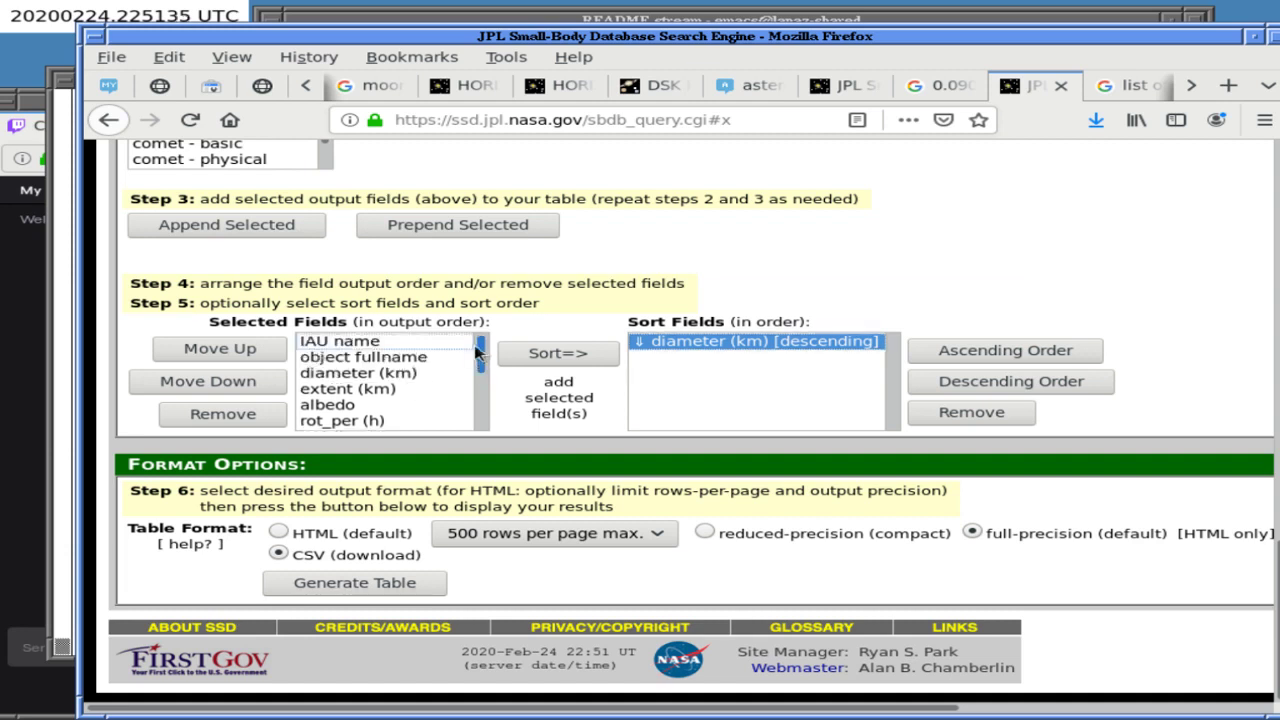
{"action": "left_click", "coordinate": [378, 586]}
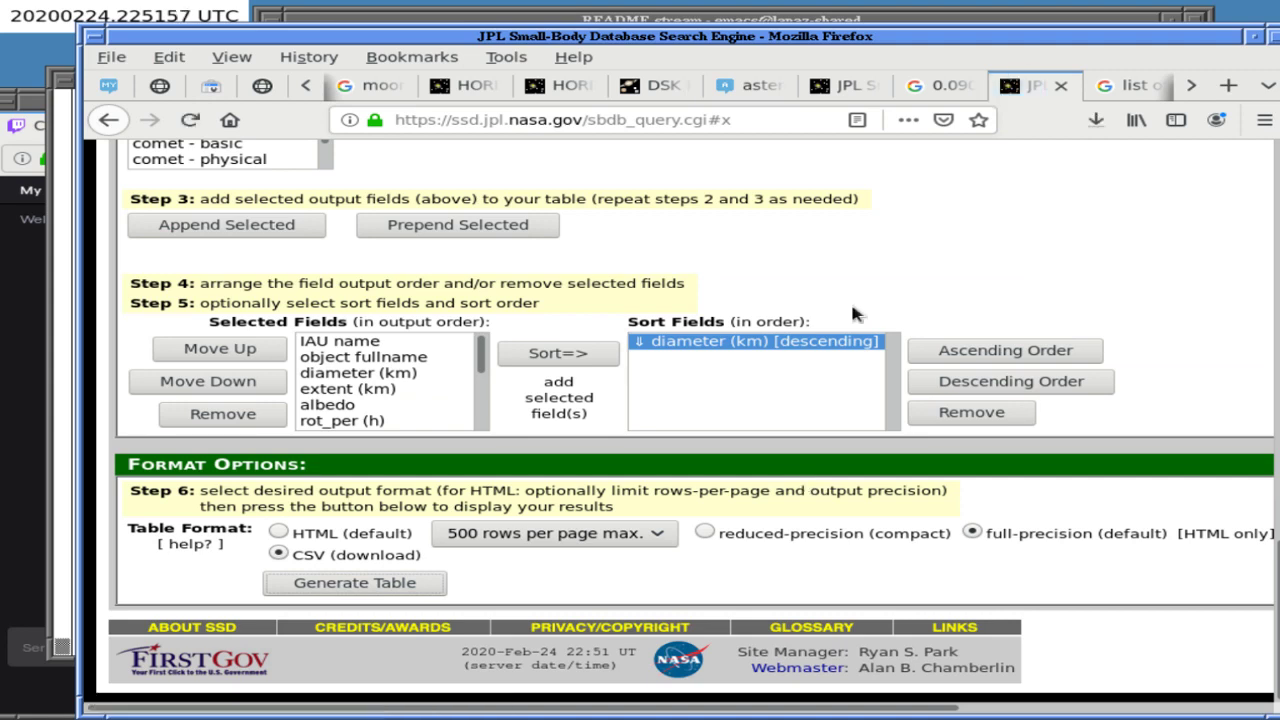
Switch to the xterm and list the Downloads folder with "dir".
{"action": "left_click", "coordinate": [785, 27]}
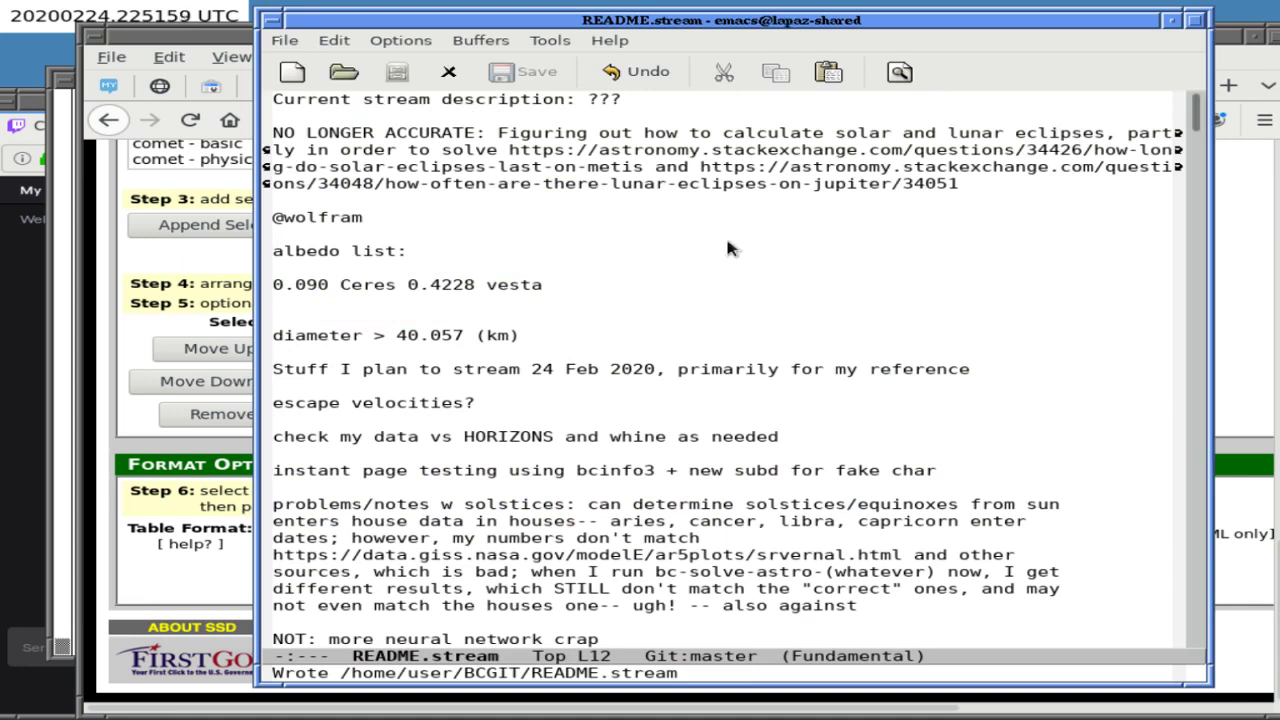
{"action": "left_click", "coordinate": [82, 240]}
{"action": "left_click", "coordinate": [66, 240]}
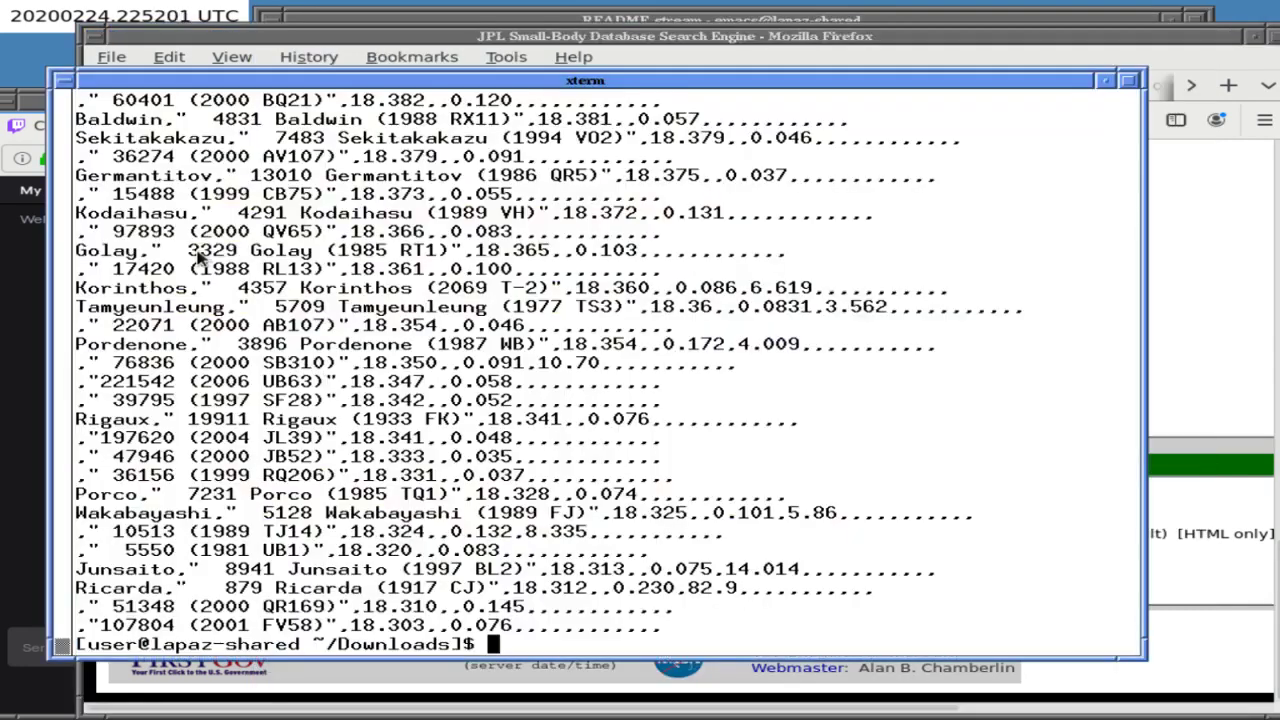
{"action": "type", "text": "dir"}
{"action": "key", "text": "Return"}
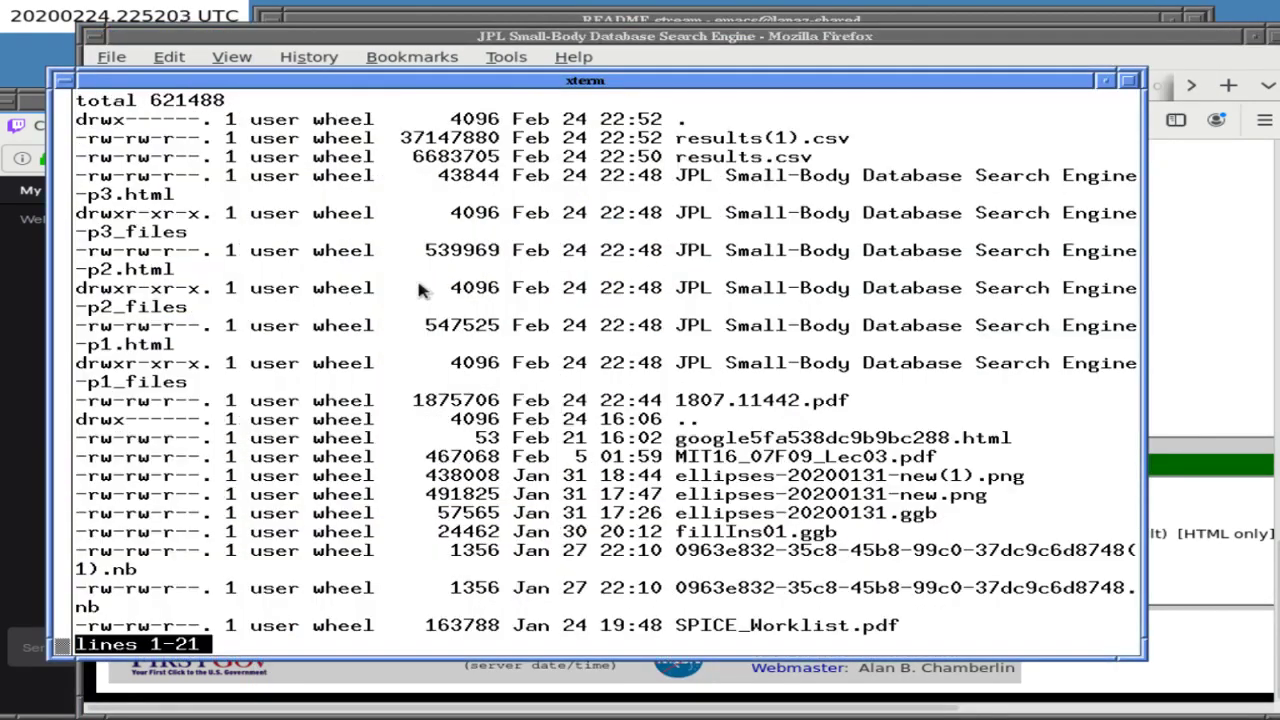
Quit the listing and view the start of results(1).csv with less.
{"action": "type", "text": "qless resul"}
{"action": "key", "text": "Tab"}
{"action": "type", "text": "ts\\(1"}
{"action": "key", "text": "Tab"}
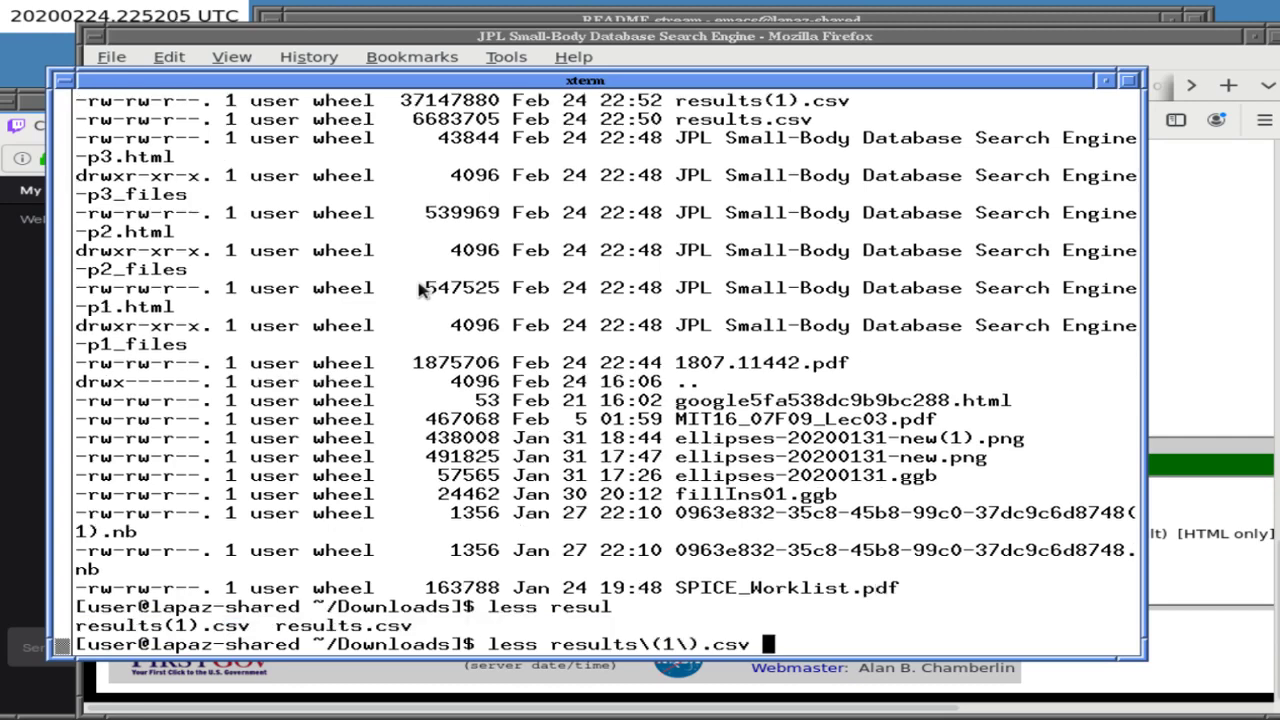
{"action": "key", "text": "Return"}
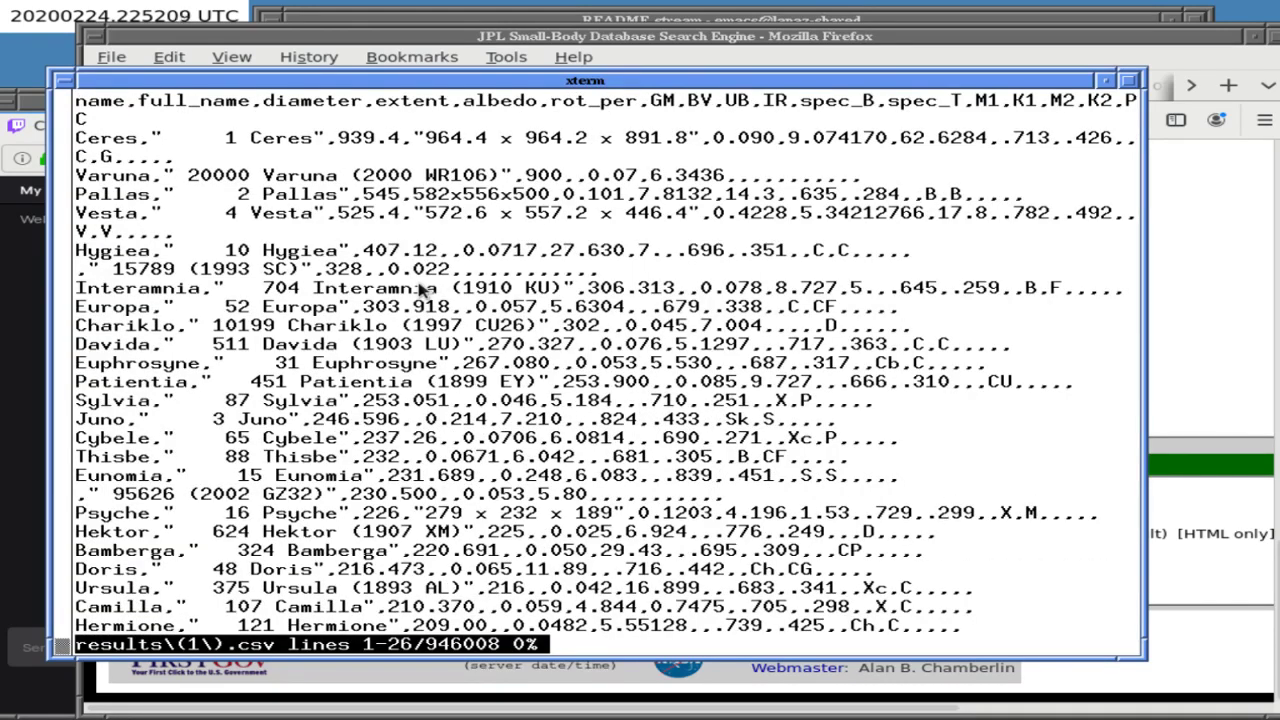
{"action": "key", "text": "q"}
Rename results(1).csv as asteroid-albedos.txt with mv, reusing the previous less command line.
{"action": "key", "text": "Up"}
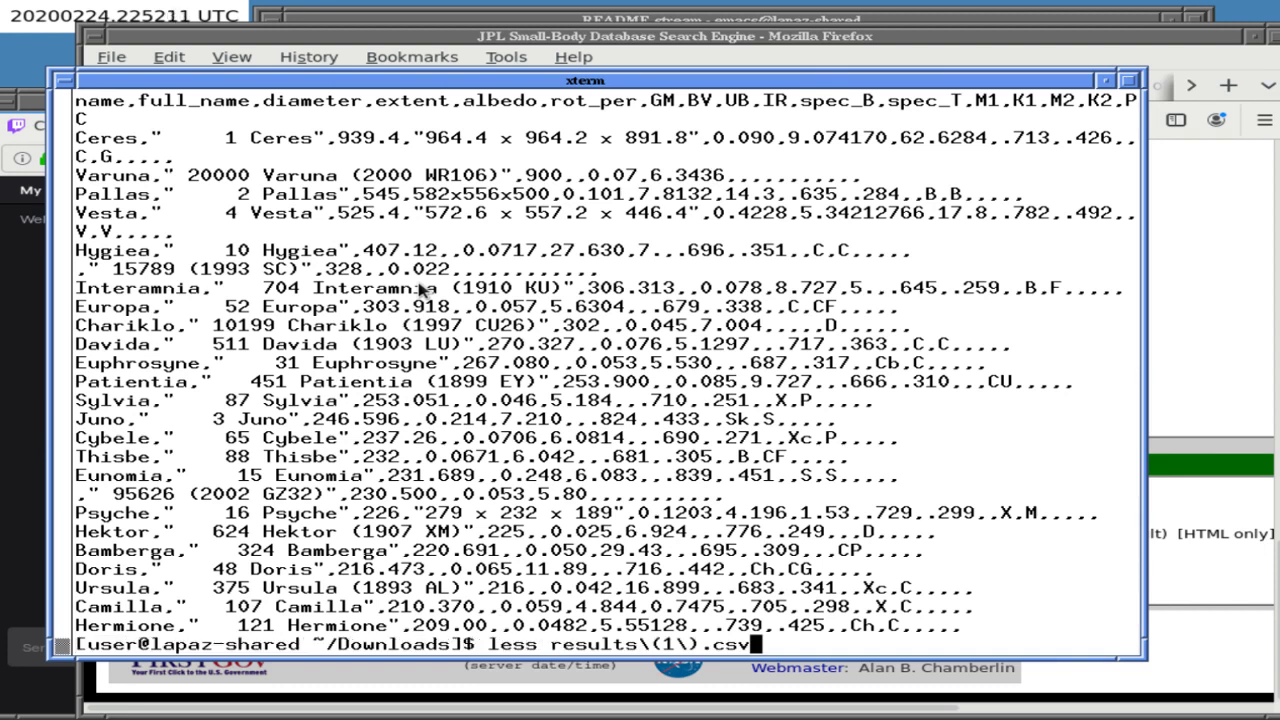
{"action": "key", "text": "Home"}
{"action": "key", "text": "Right"}
{"action": "key", "text": "Right"}
{"action": "key", "text": "Right"}
{"action": "key", "text": "Right"}
{"action": "key", "text": "BackSpace"}
{"action": "key", "text": "BackSpace"}
{"action": "key", "text": "BackSpace"}
{"action": "key", "text": "BackSpace"}
{"action": "type", "text": "mv"}
{"action": "key", "text": "End"}
{"action": "type", "text": "aster"}
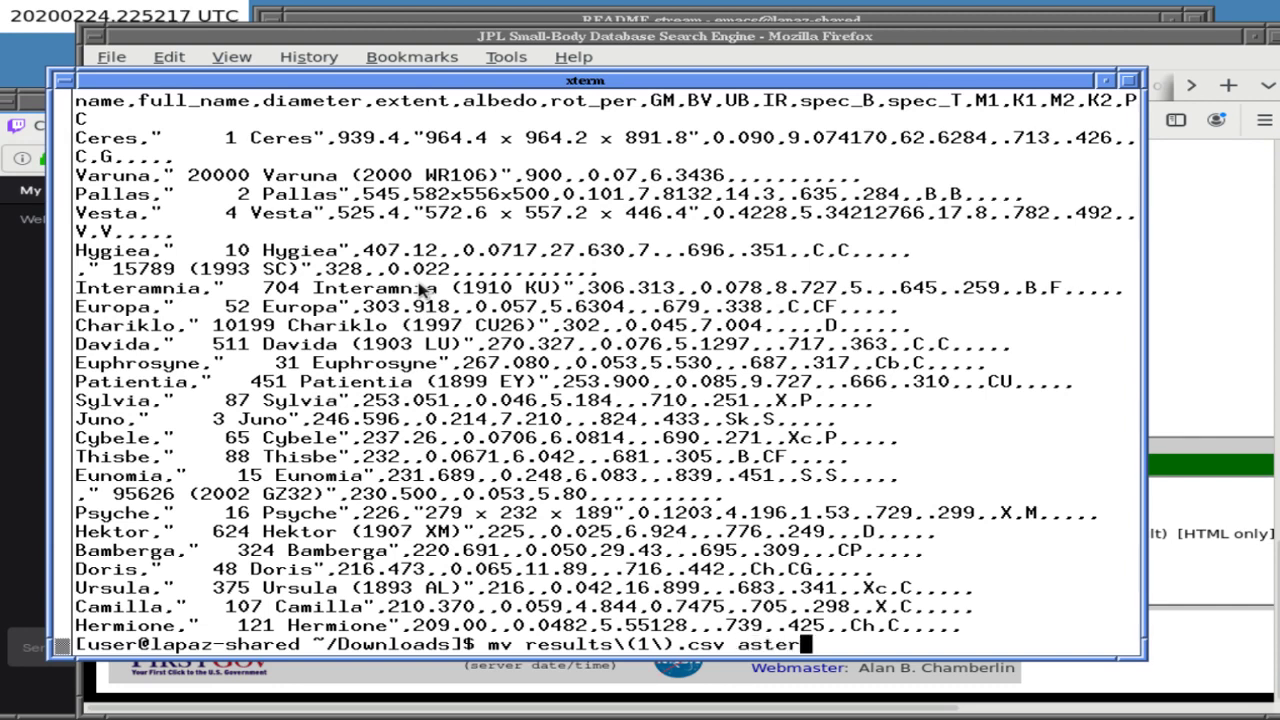
{"action": "type", "text": "oid-albedos.txt"}
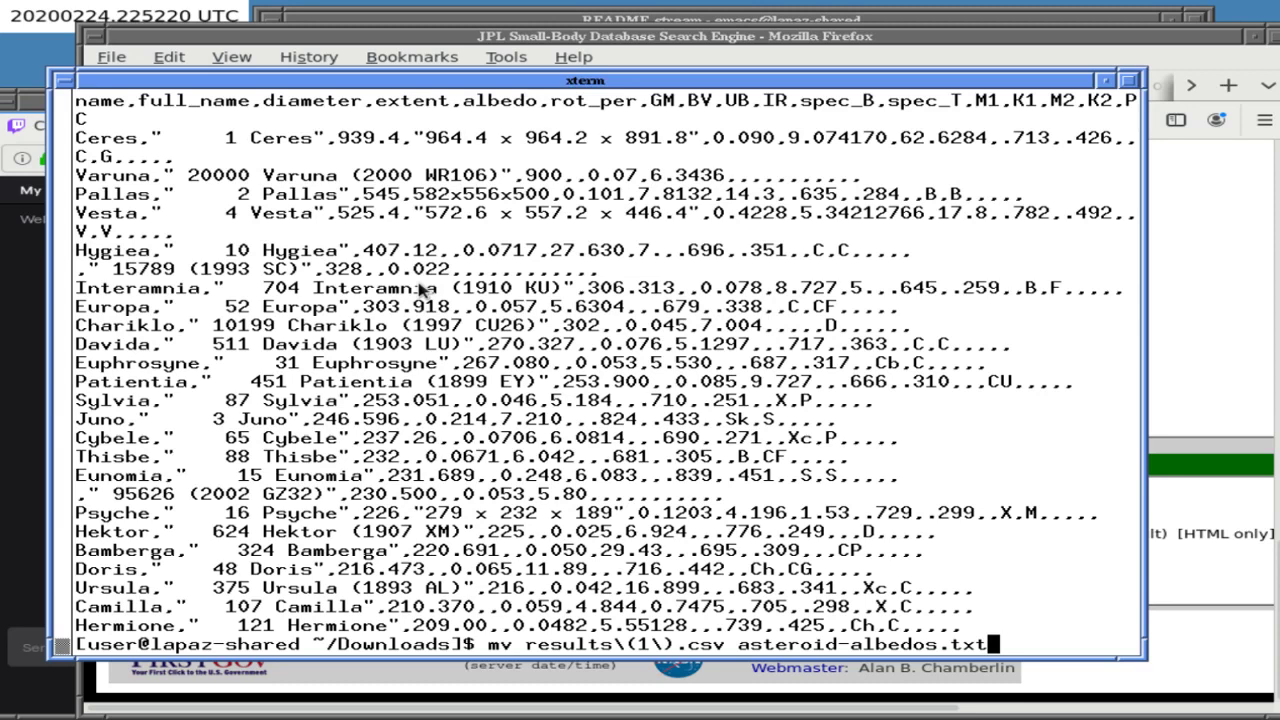
{"action": "key", "text": "Return"}
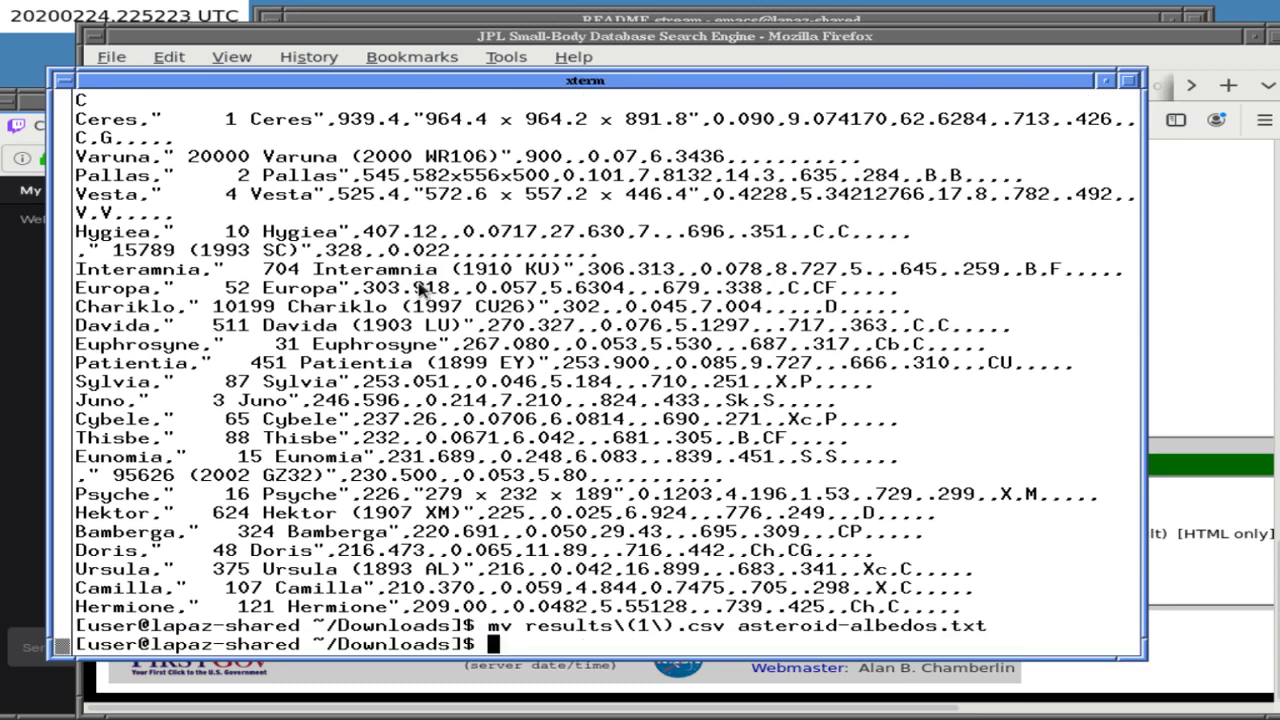
Open the bzip2 manual page and read through its options, including the one for keeping input files.
{"action": "type", "text": "c"}
{"action": "key", "text": "BackSpace"}
{"action": "type", "text": "man bzip2"}
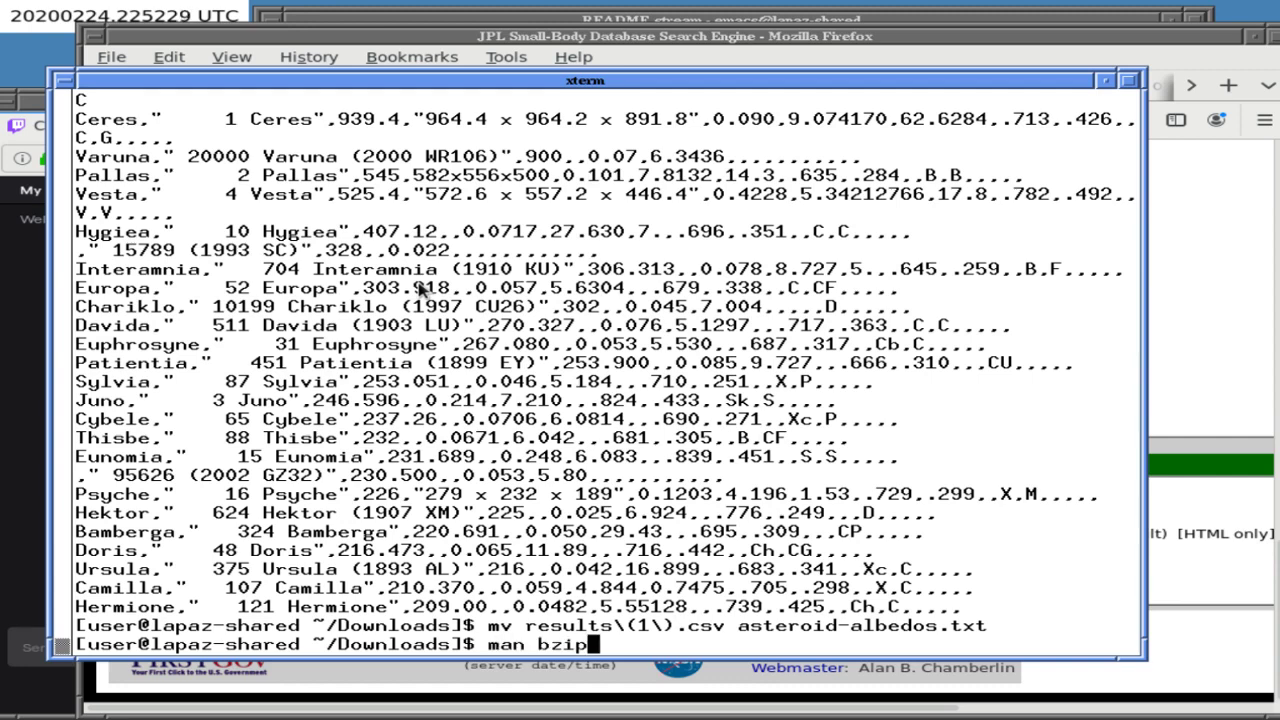
{"action": "key", "text": "Return"}
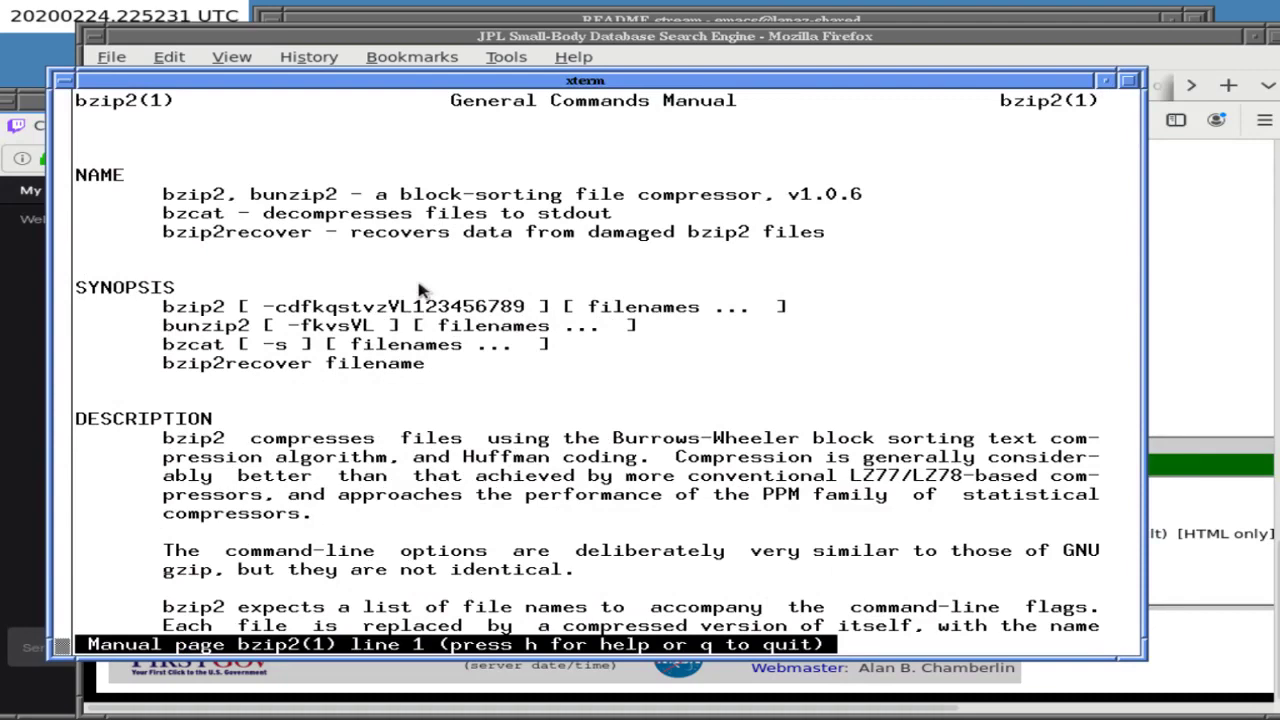
{"action": "key", "text": "space"}
{"action": "key", "text": "space"}
{"action": "key", "text": "space"}
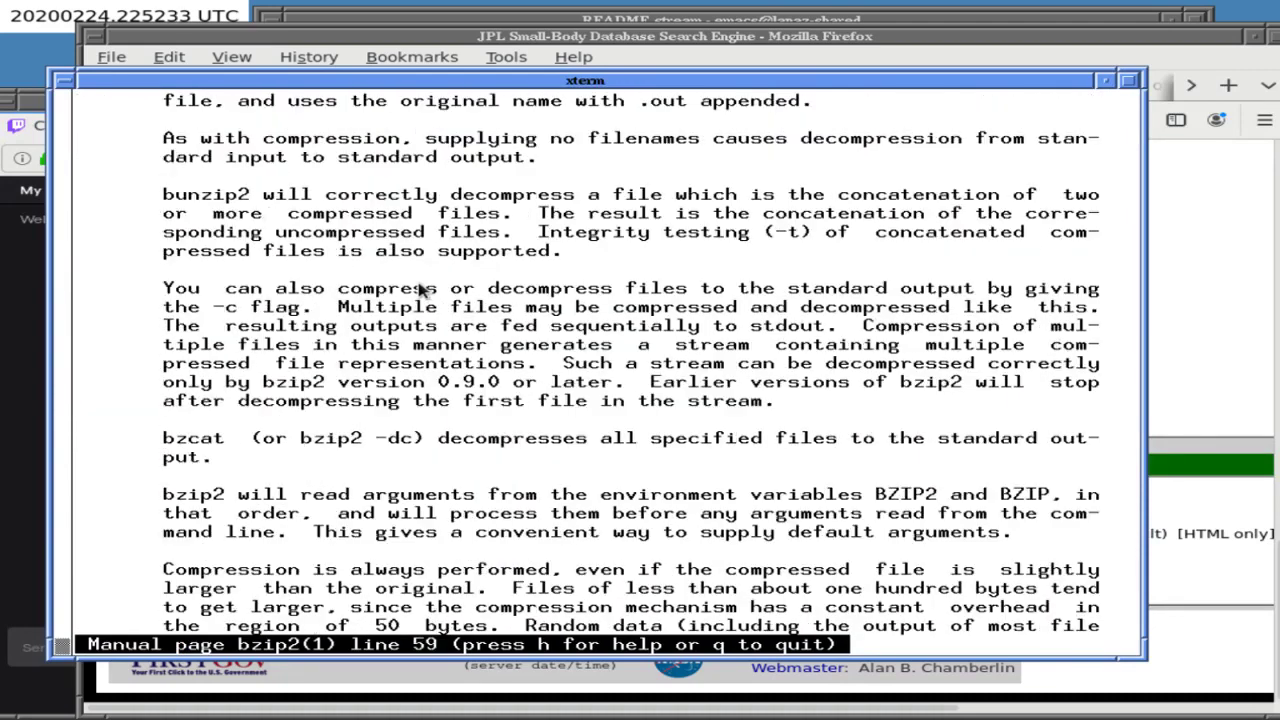
{"action": "key", "text": "Down"}
{"action": "key", "text": "Down"}
{"action": "key", "text": "Down"}
{"action": "key", "text": "Down"}
{"action": "key", "text": "Down"}
{"action": "key", "text": "Down"}
{"action": "key", "text": "Down"}
{"action": "key", "text": "Down"}
{"action": "key", "text": "Down"}
{"action": "key", "text": "Down"}
{"action": "key", "text": "Down"}
{"action": "key", "text": "Down"}
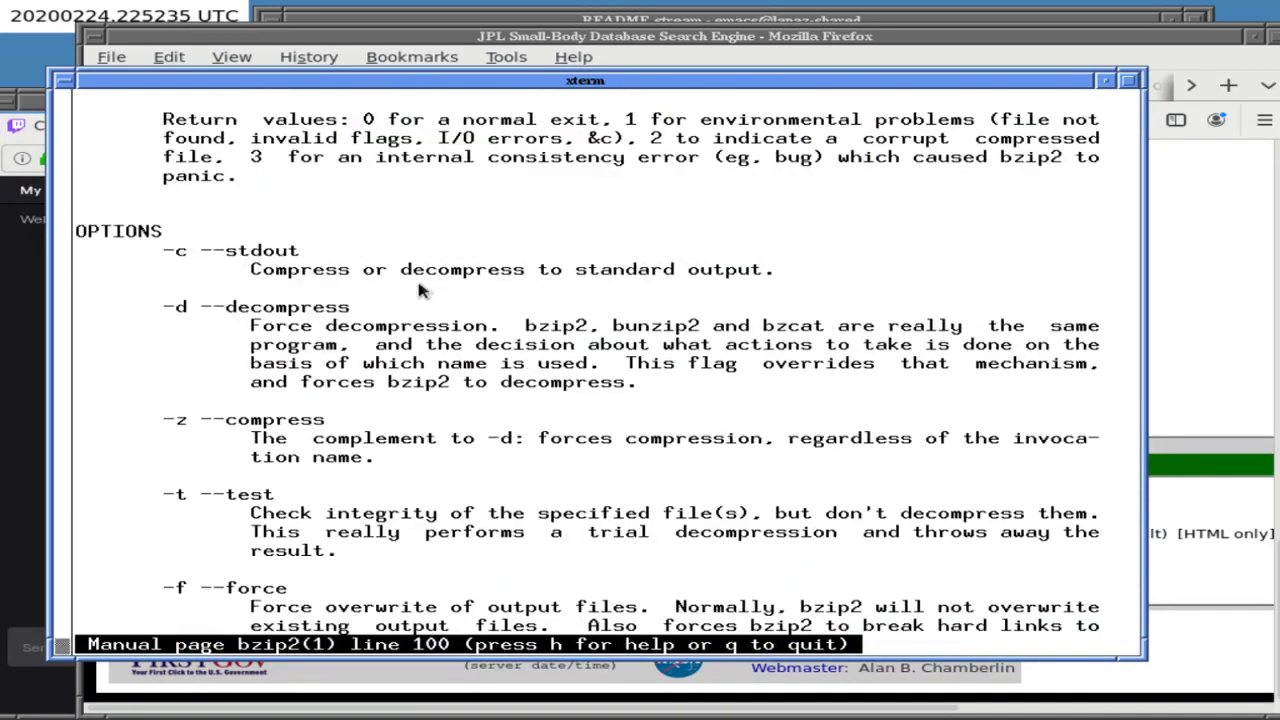
{"action": "key", "text": "Down"}
{"action": "key", "text": "Down"}
{"action": "key", "text": "Down"}
{"action": "key", "text": "Down"}
{"action": "key", "text": "Down"}
{"action": "key", "text": "Down"}
{"action": "key", "text": "Down"}
{"action": "key", "text": "Down"}
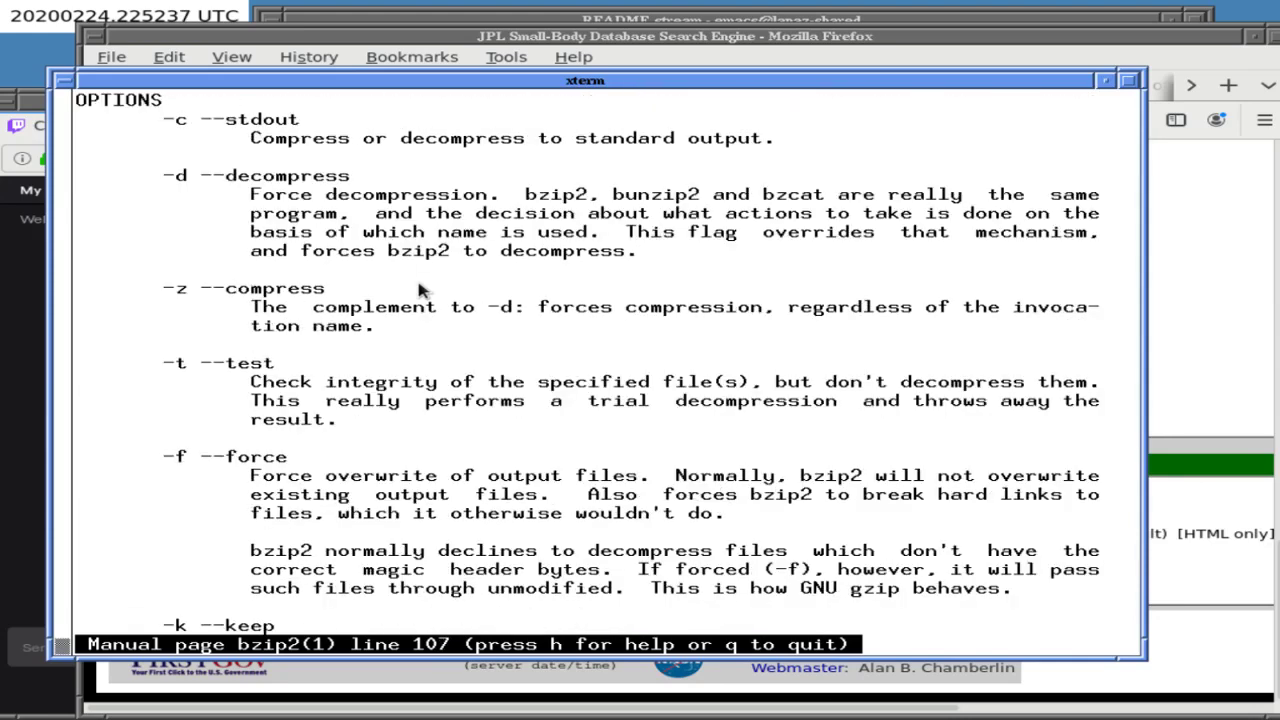
{"action": "key", "text": "Down"}
{"action": "key", "text": "Down"}
{"action": "key", "text": "Down"}
{"action": "key", "text": "Down"}
{"action": "key", "text": "Down"}
{"action": "key", "text": "Down"}
{"action": "key", "text": "Down"}
{"action": "key", "text": "Down"}
{"action": "key", "text": "Down"}
{"action": "key", "text": "Down"}
{"action": "key", "text": "Down"}
{"action": "key", "text": "Down"}
{"action": "key", "text": "Down"}
{"action": "key", "text": "Down"}
{"action": "key", "text": "Down"}
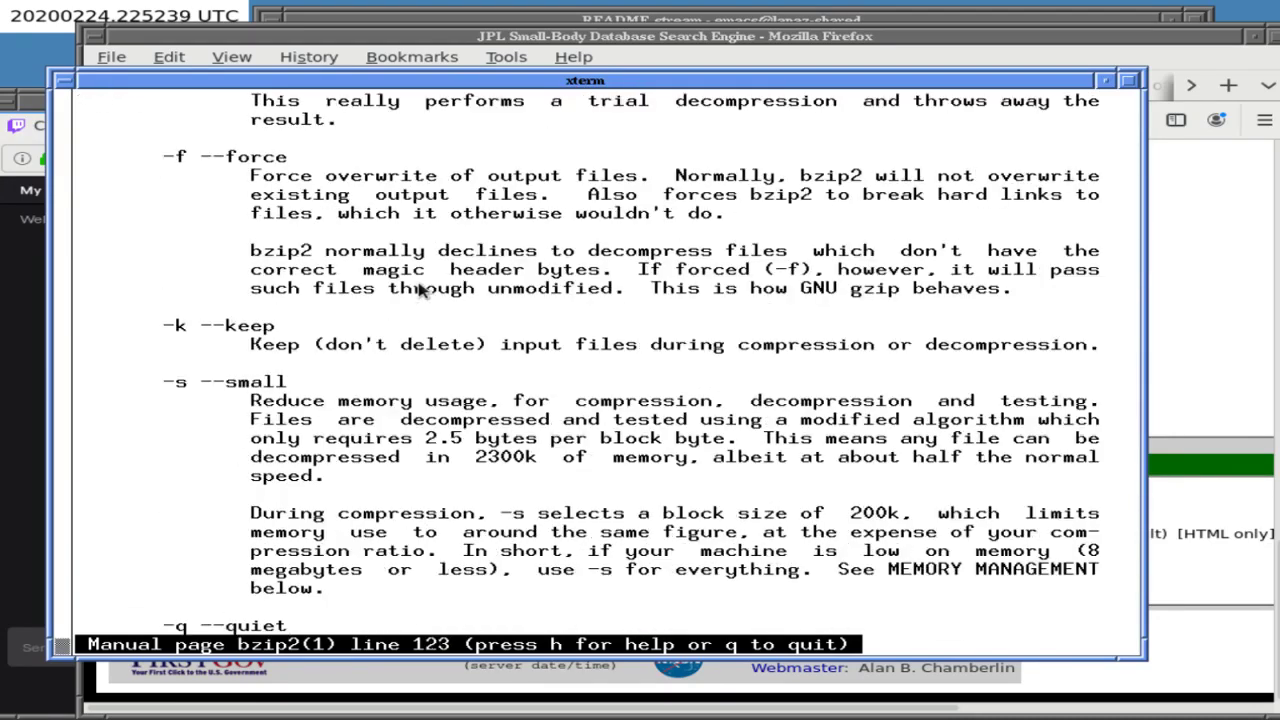
Quit the manual and compress the albedo file with "bzip2 -kv asteroid-albedos.txt".
{"action": "type", "text": "qbzip2 -kv"}
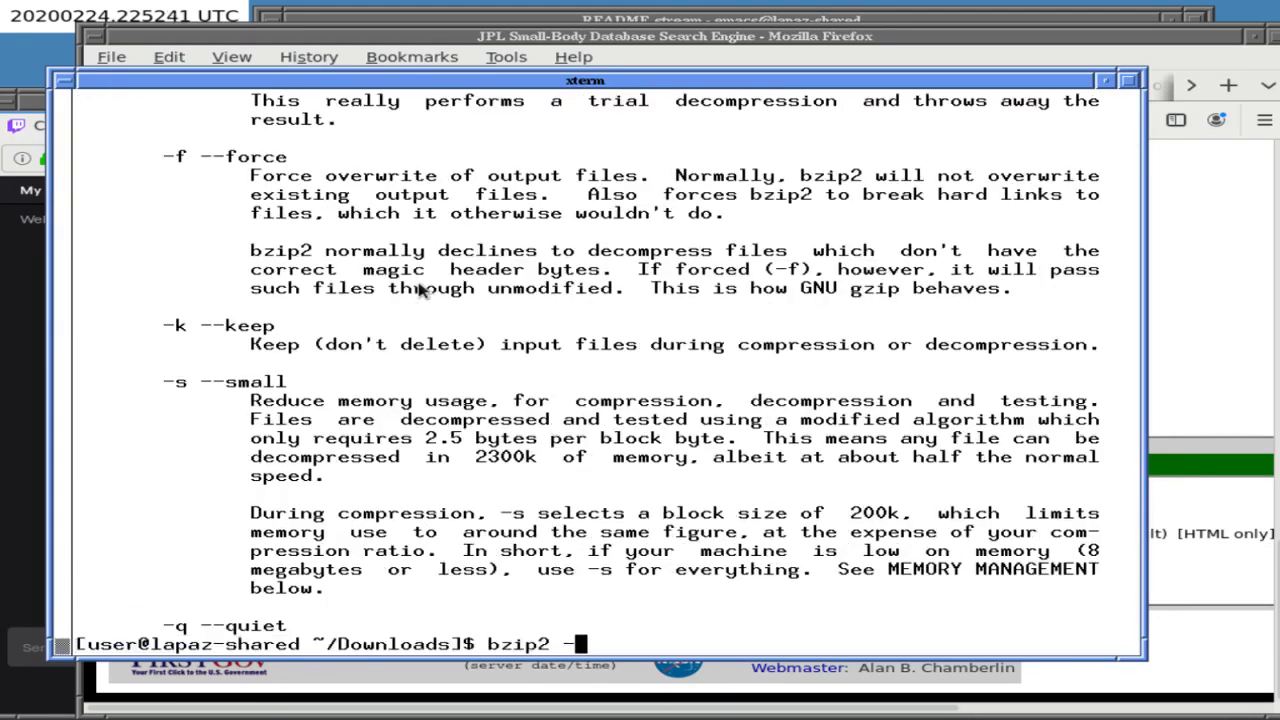
{"action": "type", "text": " a"}
{"action": "key", "text": "Tab"}
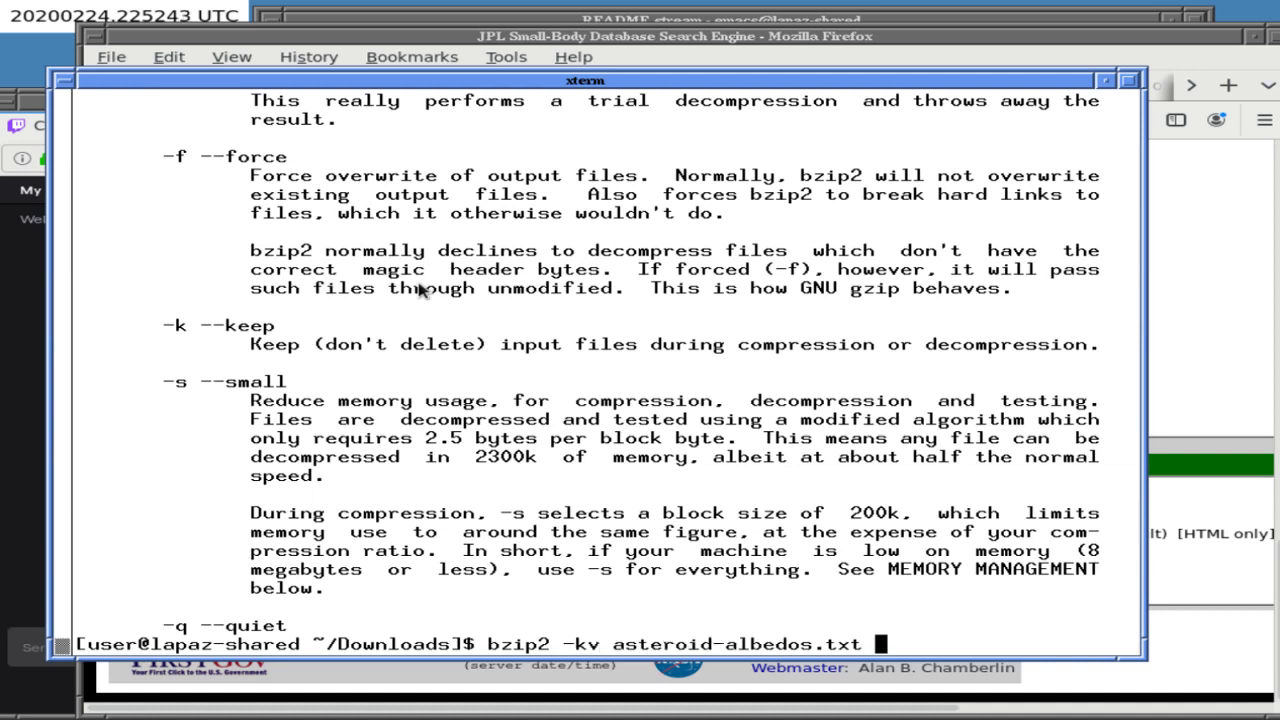
{"action": "key", "text": "Return"}
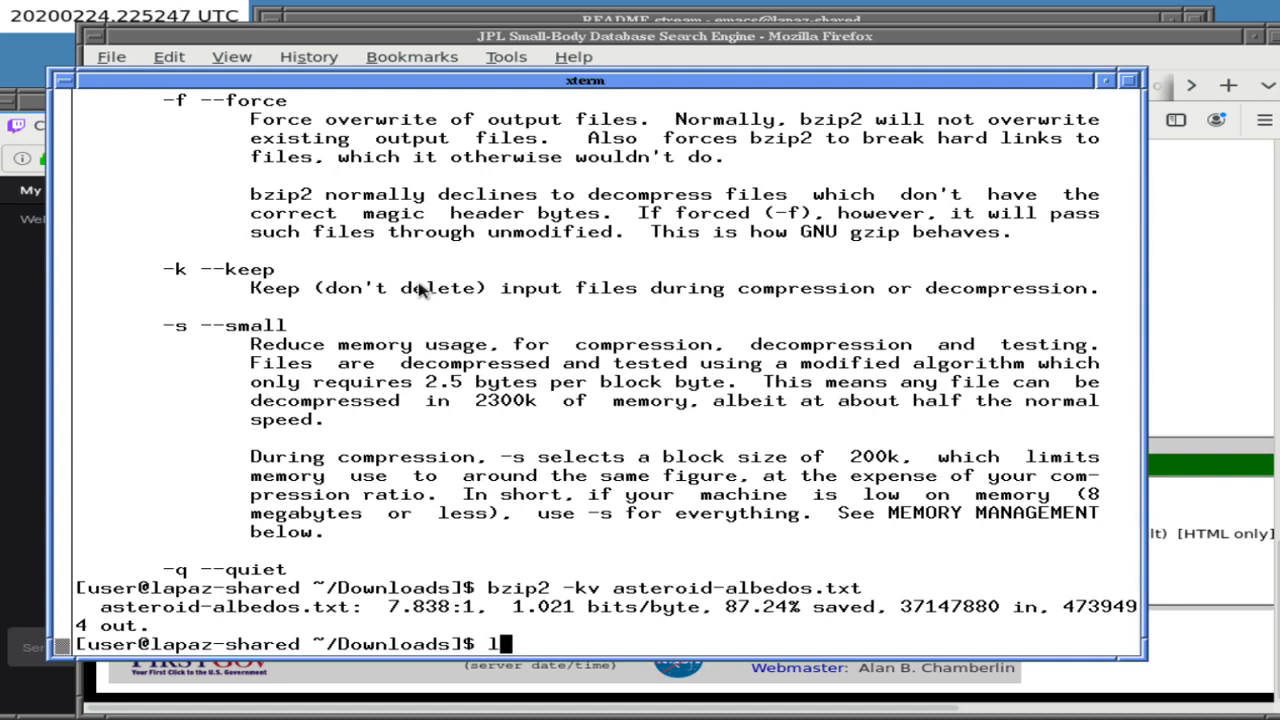
Check the compressed file's size with "ls -l asteroid-albedos.txt.bz2".
{"action": "type", "text": "ls -l ast"}
{"action": "key", "text": "Tab"}
{"action": "key", "text": "Tab"}
{"action": "type", "text": ".b"}
{"action": "key", "text": "Tab"}
{"action": "key", "text": "Return"}
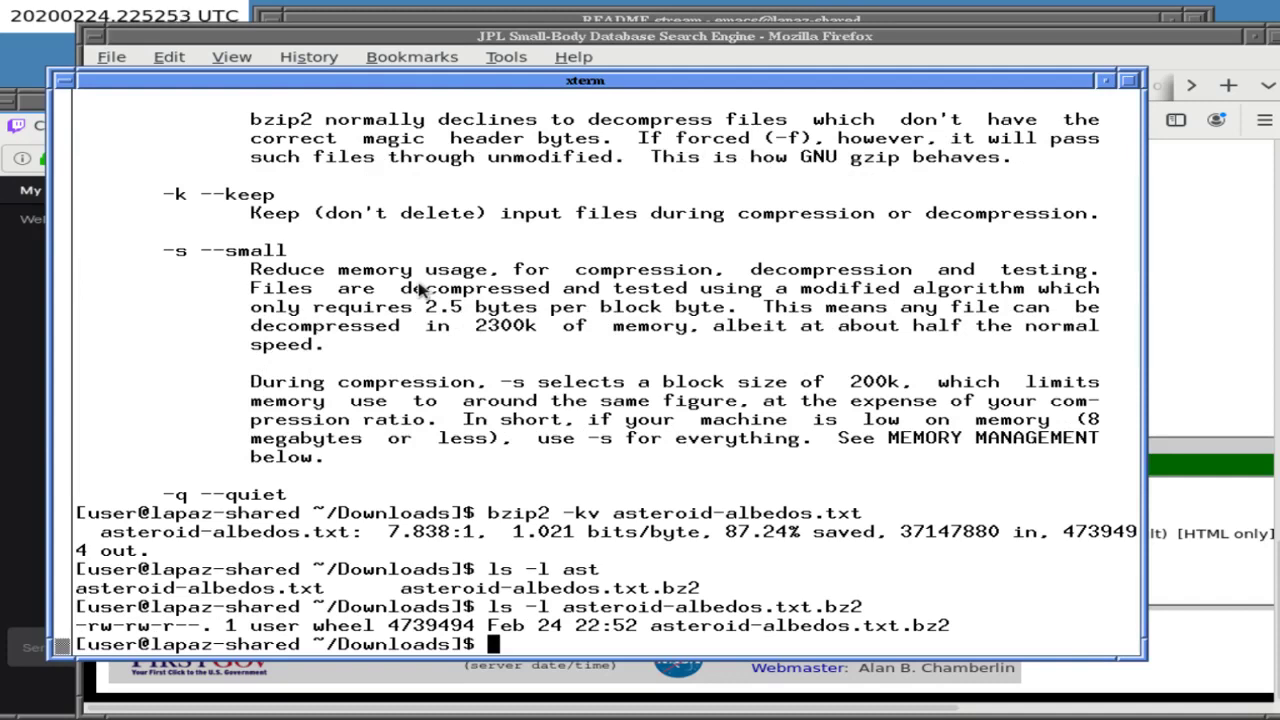
Move asteroid-albedos.txt.bz2 into the ~/BCGIT/ASTRO/ folder.
{"action": "type", "text": "mv aster"}
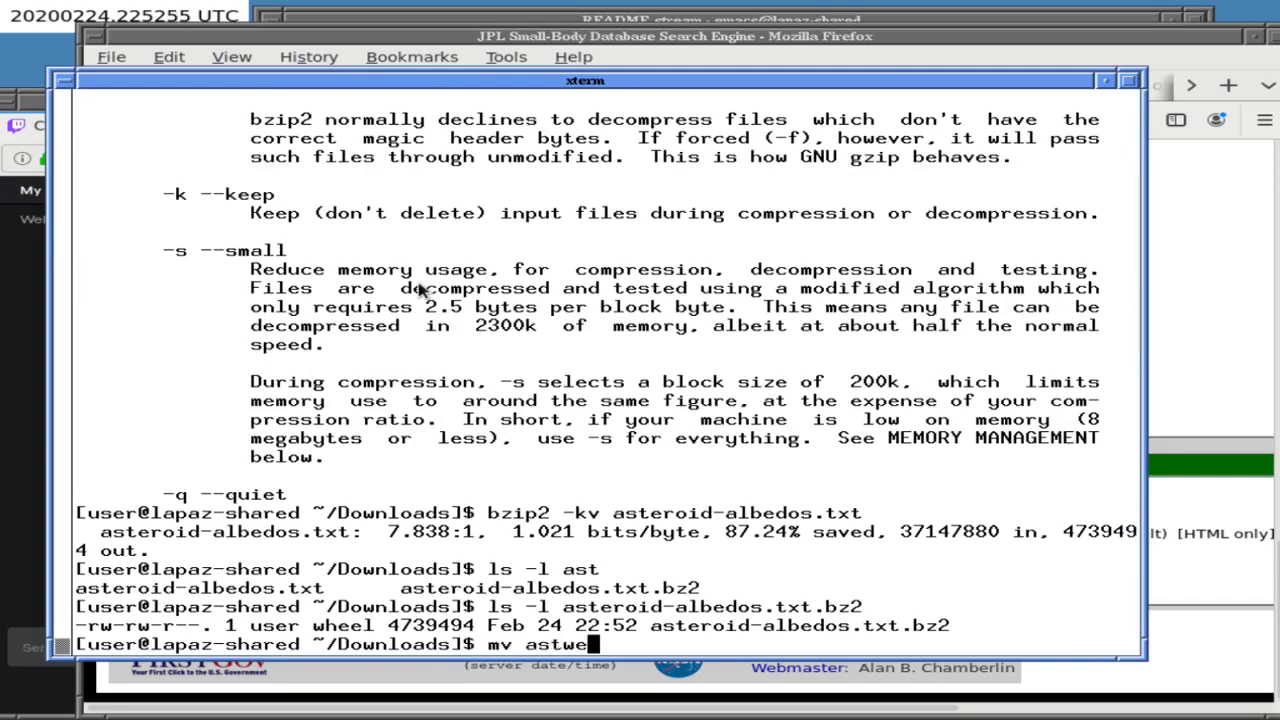
{"action": "key", "text": "Tab"}
{"action": "key", "text": "Tab"}
{"action": "type", "text": "."}
{"action": "key", "text": "Tab"}
{"action": "type", "text": "~/BCG"}
{"action": "key", "text": "Tab"}
{"action": "type", "text": "A"}
{"action": "key", "text": "Tab"}
{"action": "key", "text": "Return"}
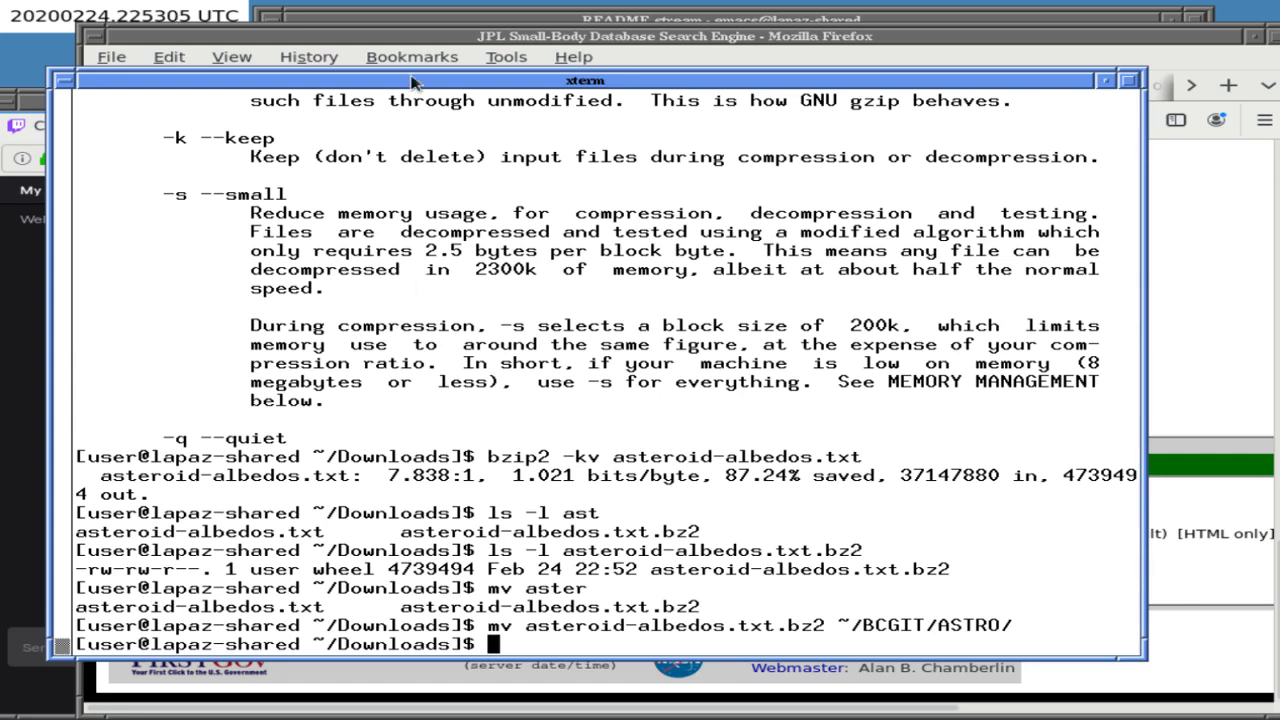
Switch to Emacs, insert a blank line above the diameter note, save README.stream, and return to the search form in Firefox.
{"action": "left_click", "coordinate": [412, 40]}
{"action": "left_click", "coordinate": [405, 20]}
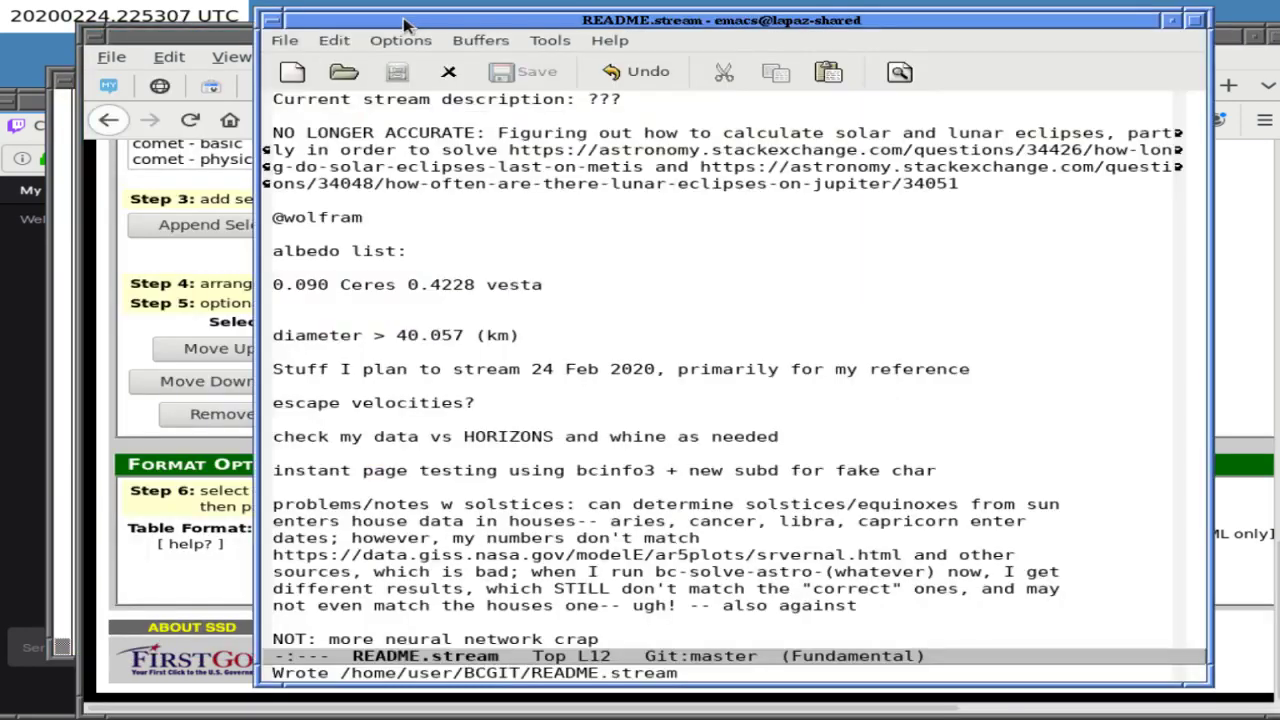
{"action": "key", "text": "Up"}
{"action": "key", "text": "Up"}
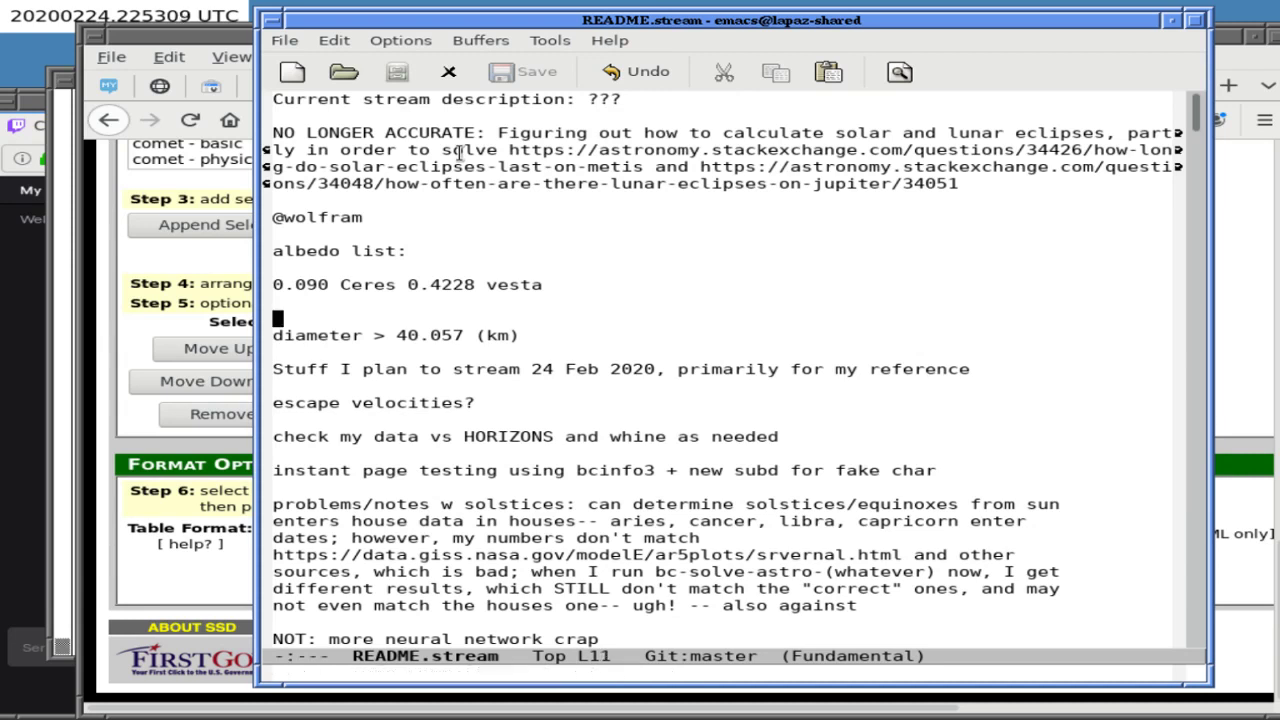
{"action": "key", "text": "Return"}
{"action": "key", "text": "ctrl+x"}
{"action": "key", "text": "ctrl+s"}
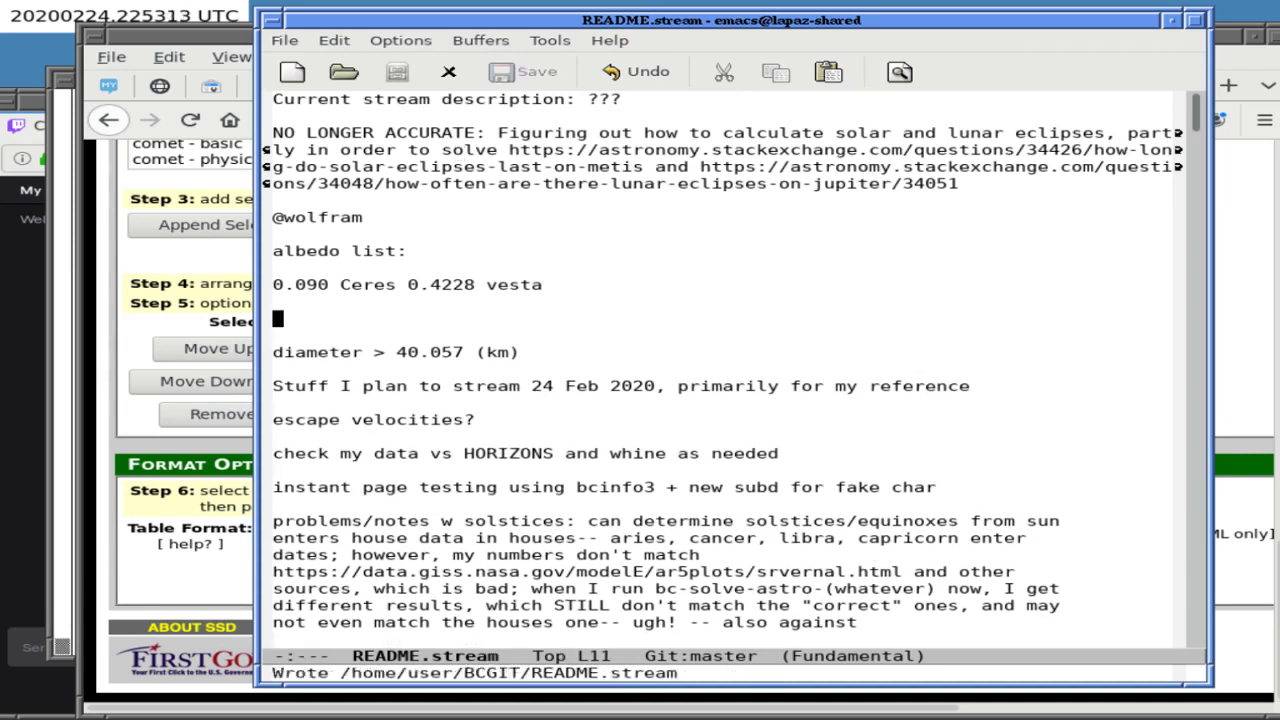
{"action": "left_click", "coordinate": [222, 279]}
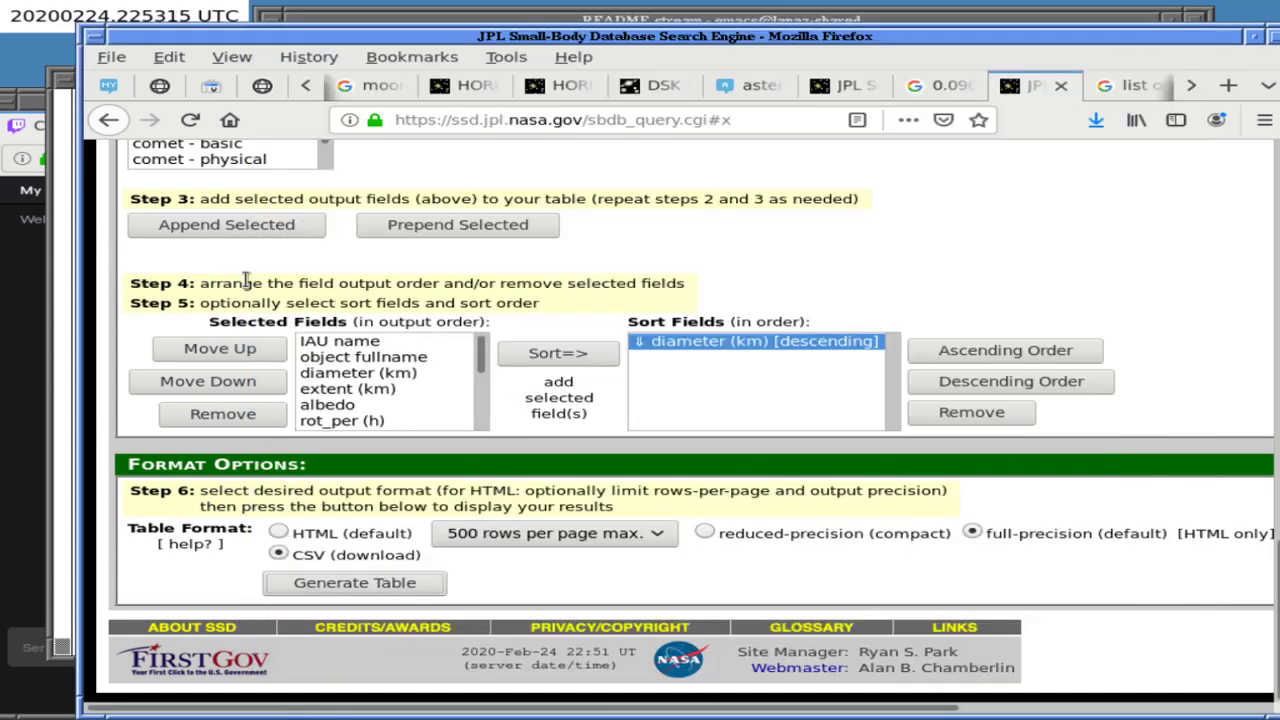
Search Google for "planetary albedos" in place of the small-body search form.
{"action": "left_click", "coordinate": [507, 125]}
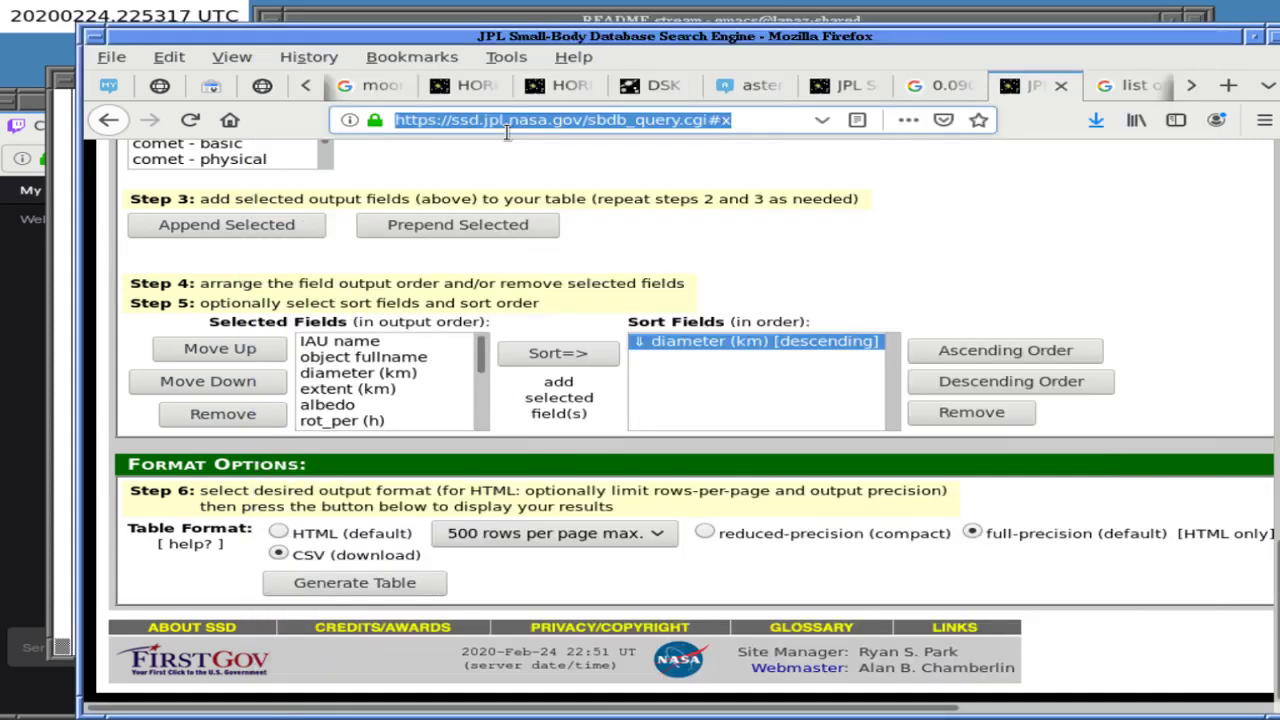
{"action": "type", "text": "planetary alb"}
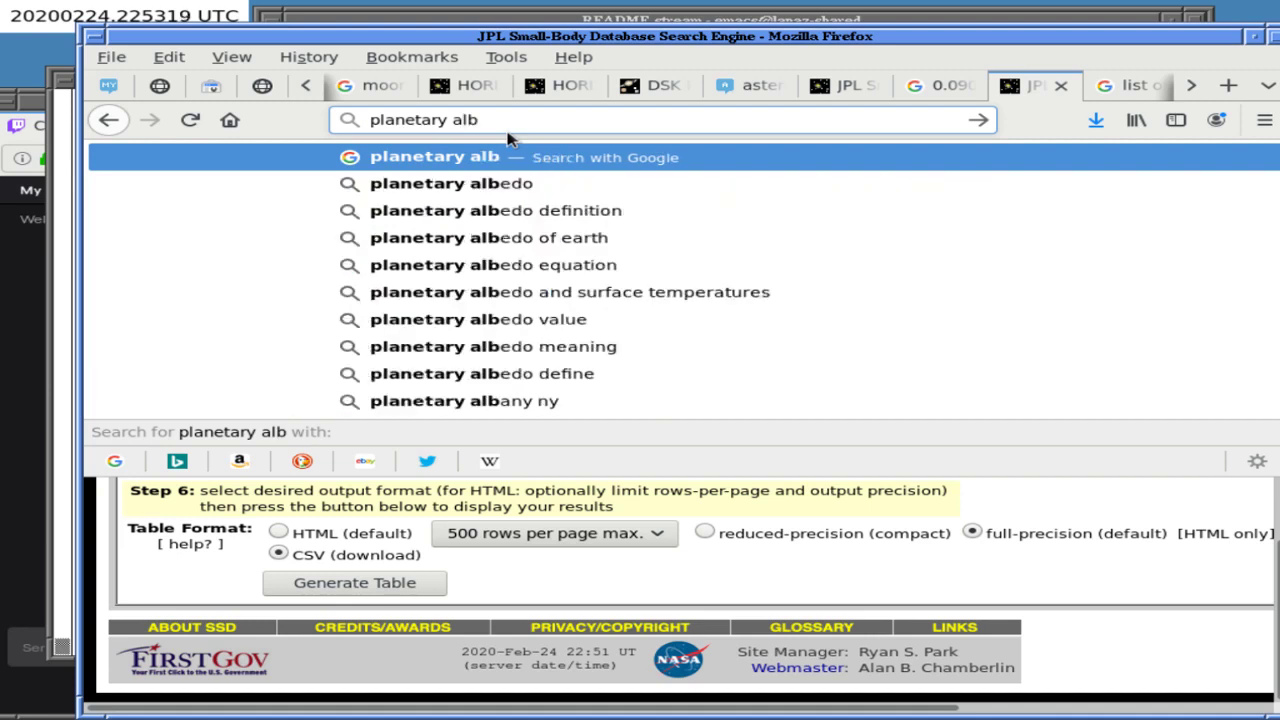
{"action": "type", "text": "edos"}
{"action": "key", "text": "Return"}
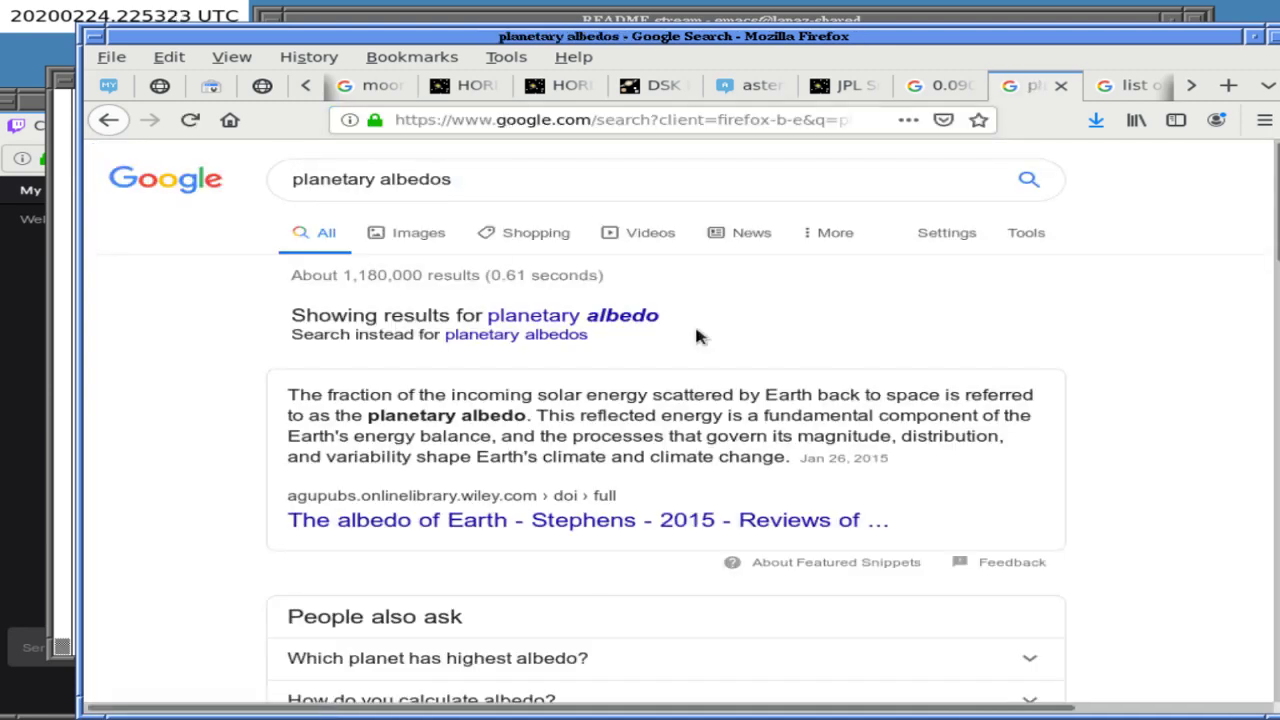
Open the Sciencing result "Albedo of the Planets" and read its sections on each planet's albedo.
{"action": "scroll", "coordinate": [697, 336], "scroll_direction": "down", "scroll_amount": 1}
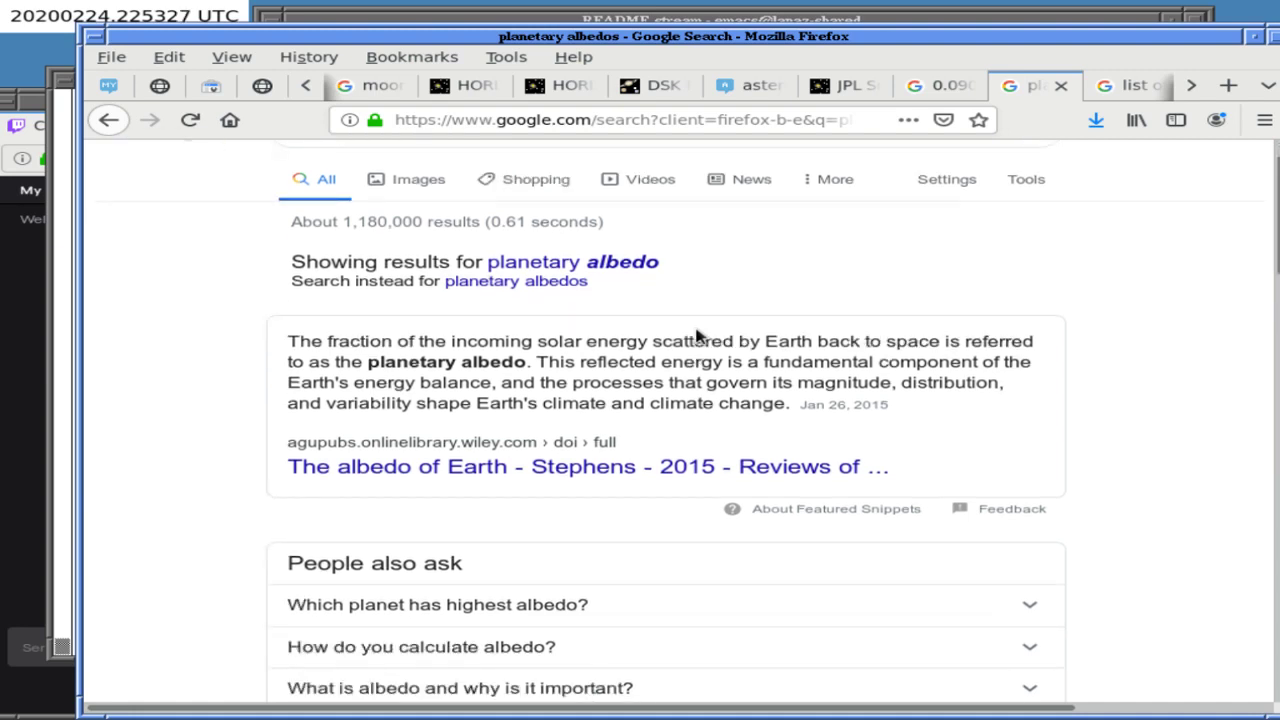
{"action": "scroll", "coordinate": [697, 336], "scroll_direction": "down", "scroll_amount": 8}
{"action": "scroll", "coordinate": [697, 336], "scroll_direction": "down", "scroll_amount": 2}
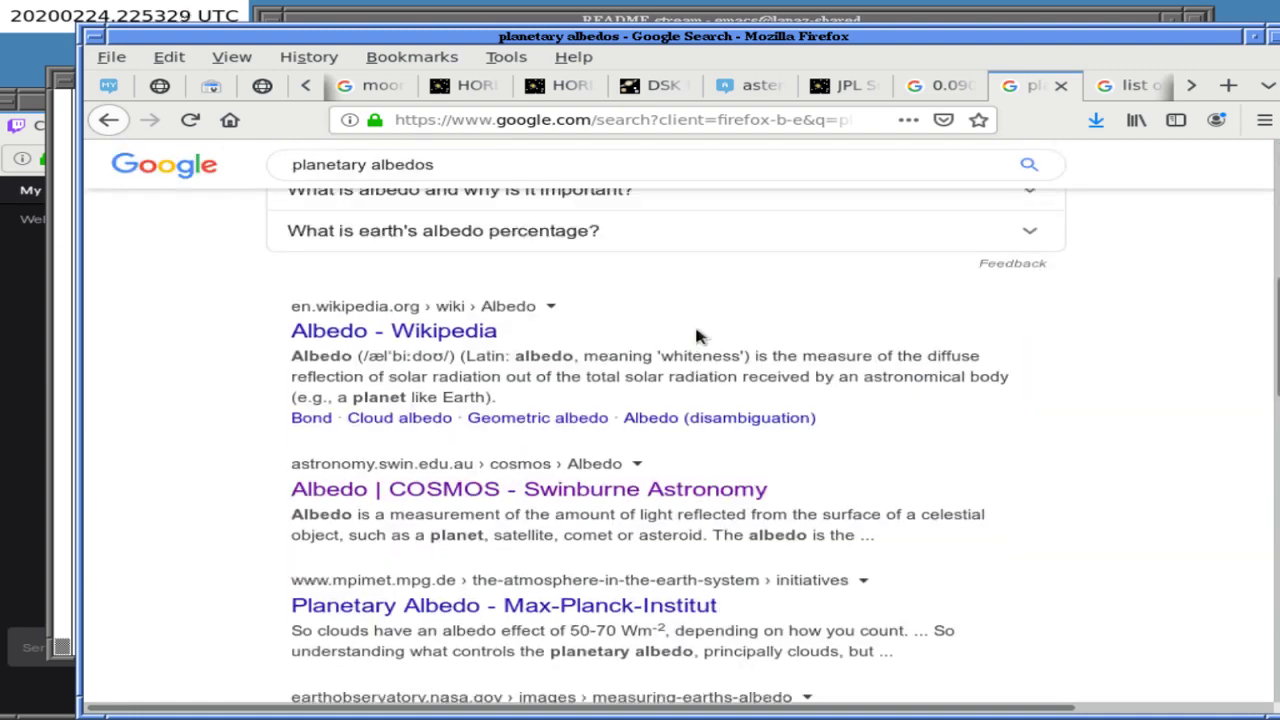
{"action": "scroll", "coordinate": [697, 336], "scroll_direction": "down", "scroll_amount": 6}
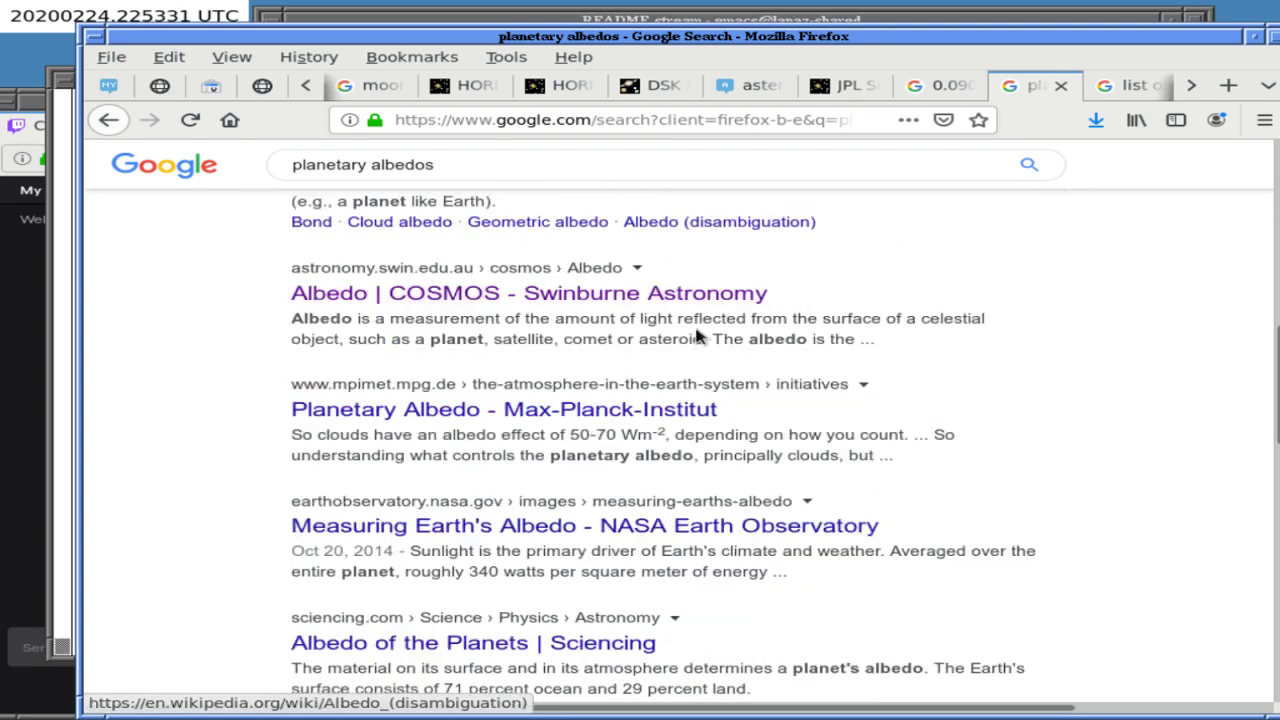
{"action": "scroll", "coordinate": [697, 336], "scroll_direction": "down", "scroll_amount": 1}
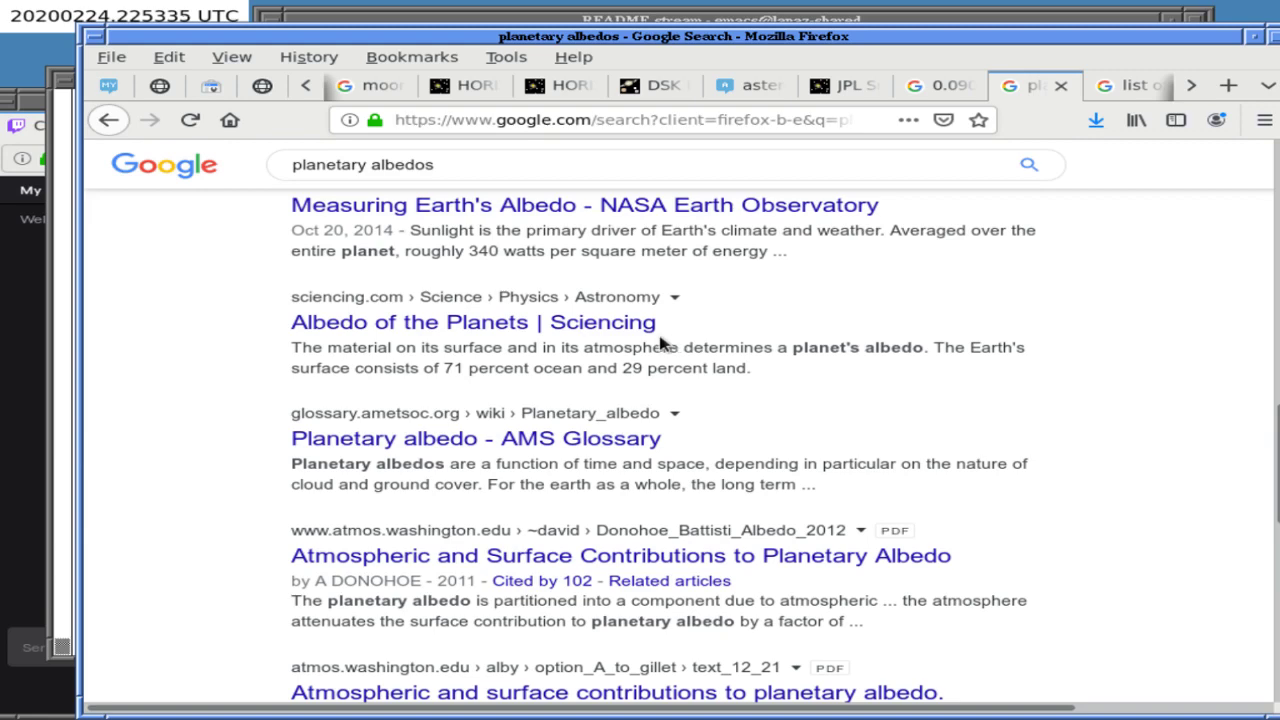
{"action": "left_click", "coordinate": [541, 323]}
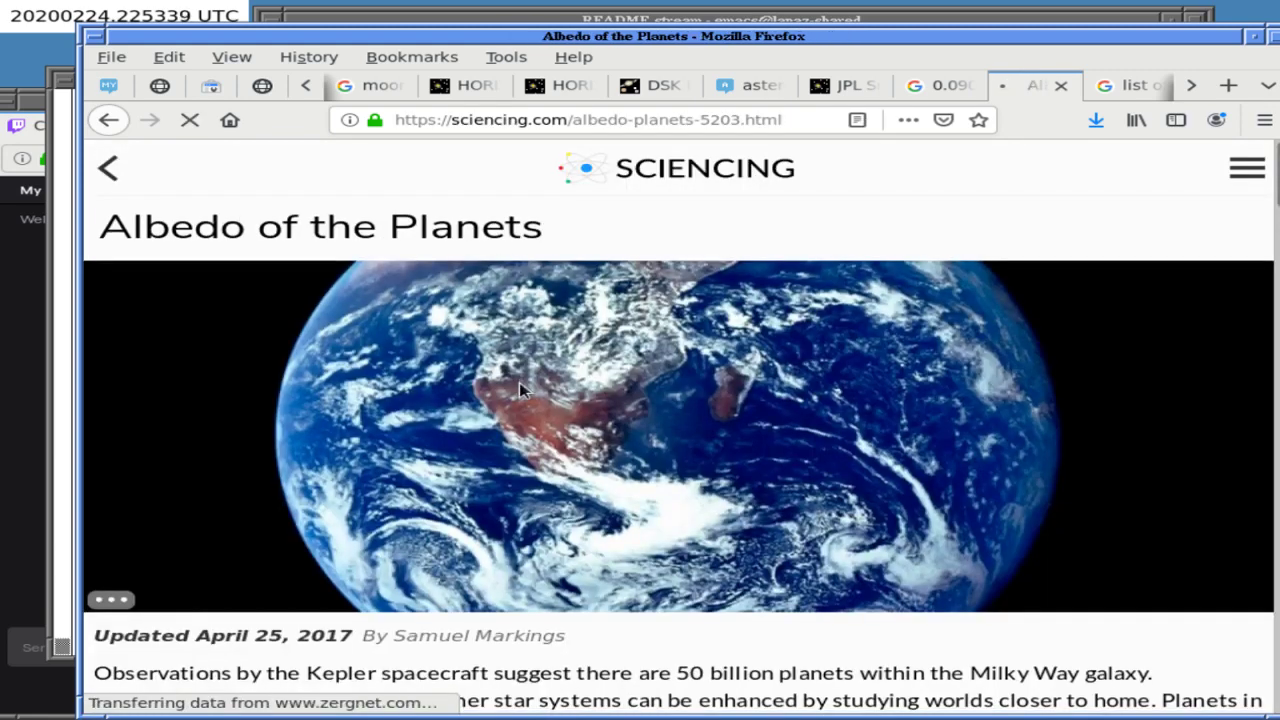
{"action": "scroll", "coordinate": [519, 382], "scroll_direction": "down", "scroll_amount": 6}
{"action": "scroll", "coordinate": [518, 377], "scroll_direction": "down", "scroll_amount": 4}
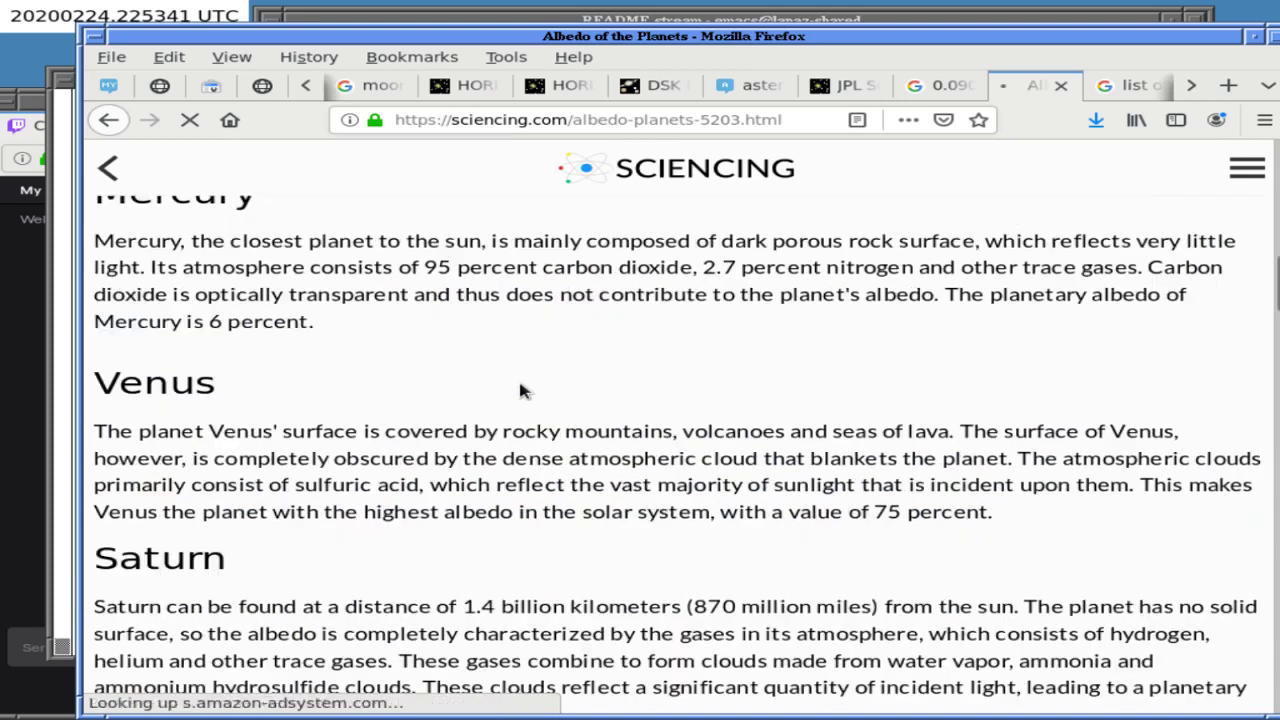
{"action": "scroll", "coordinate": [518, 377], "scroll_direction": "up", "scroll_amount": 2}
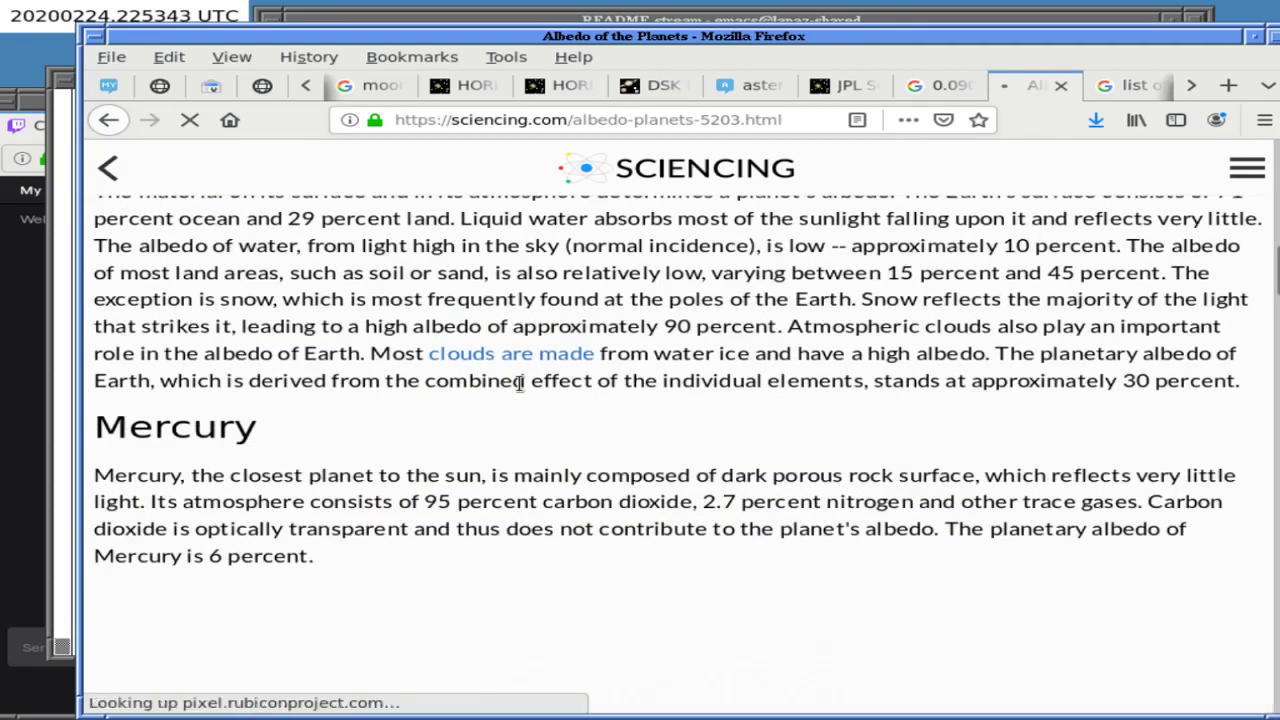
{"action": "scroll", "coordinate": [522, 386], "scroll_direction": "down", "scroll_amount": 3}
{"action": "scroll", "coordinate": [520, 390], "scroll_direction": "down", "scroll_amount": 5}
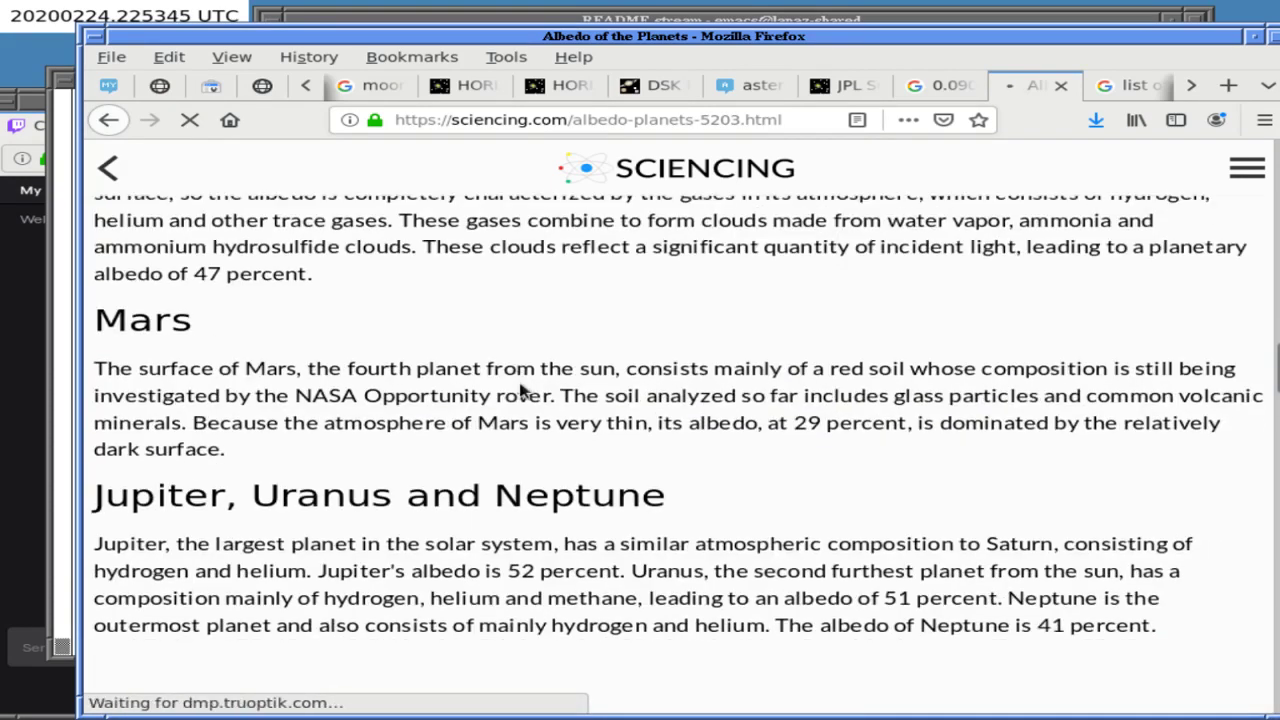
Switch to the terminal, view asteroid-albedos.txt with less to check its contents, and quit the pager.
{"action": "left_click", "coordinate": [634, 22]}
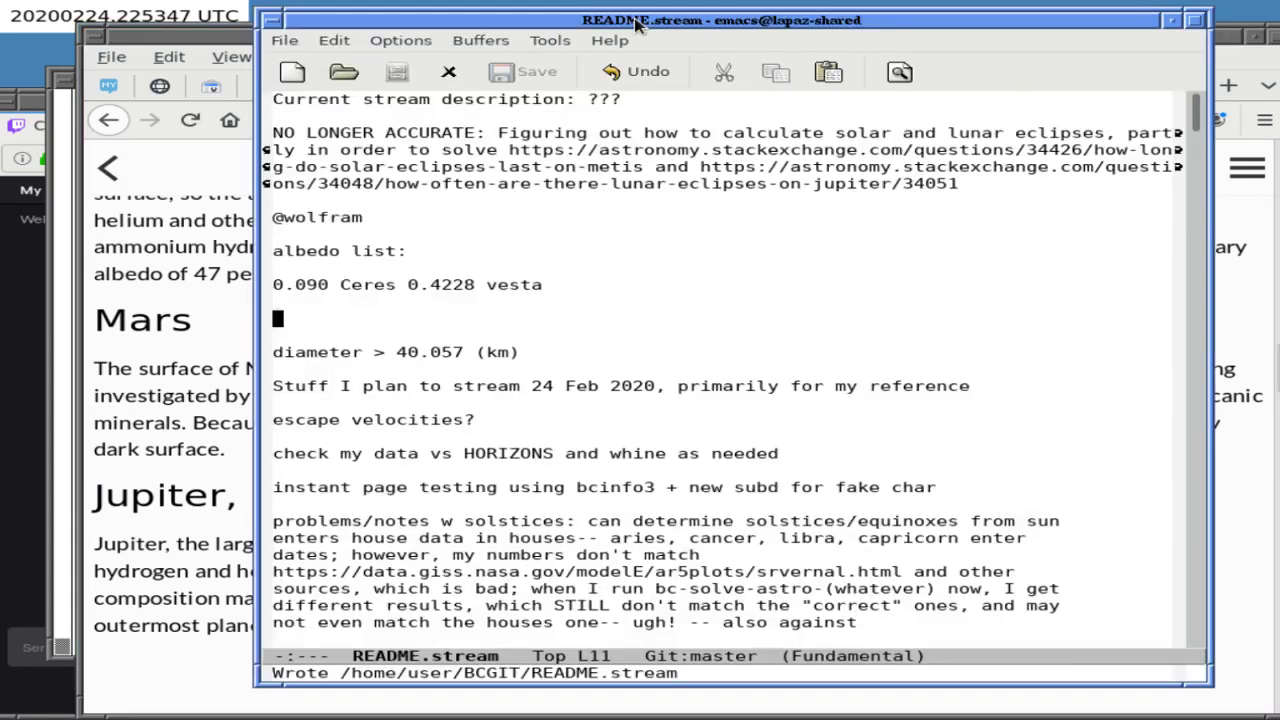
{"action": "left_click", "coordinate": [86, 334]}
{"action": "left_click", "coordinate": [68, 331]}
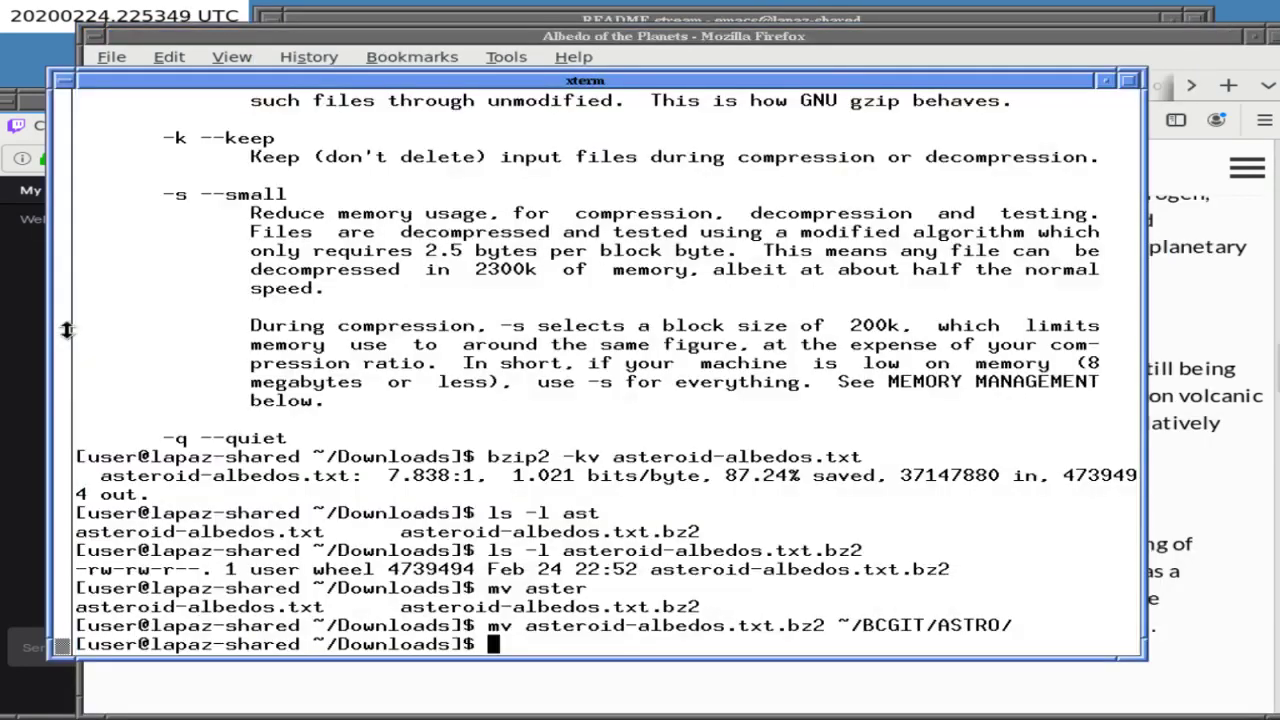
{"action": "key", "text": "ctrl+r"}
{"action": "type", "text": "less"}
{"action": "key", "text": "ctrl+r"}
{"action": "key", "text": "ctrl+c"}
{"action": "type", "text": "less aster"}
{"action": "key", "text": "Tab"}
{"action": "key", "text": "ctrl+l"}
{"action": "key", "text": "Return"}
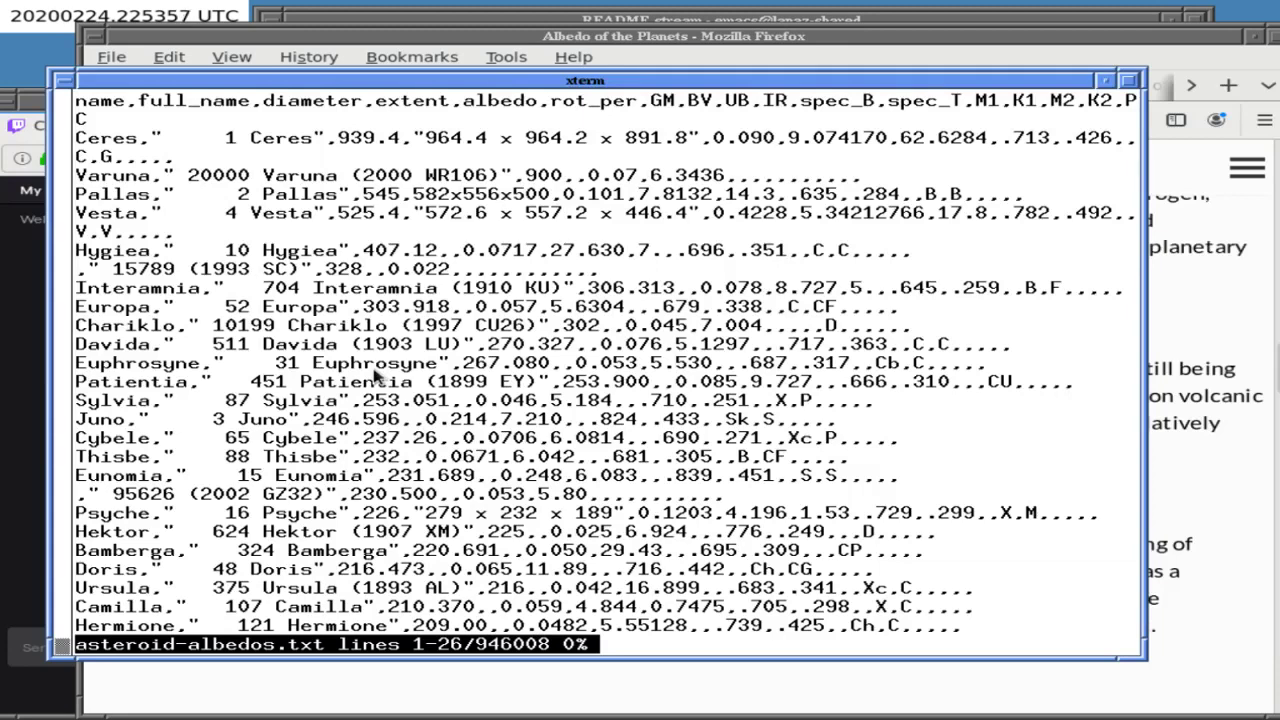
{"action": "key", "text": "q"}
Return to Firefox and check the open JPL, HORIZONS manual, DSK and Google search tabs for an albedo source.
{"action": "left_click", "coordinate": [620, 64]}
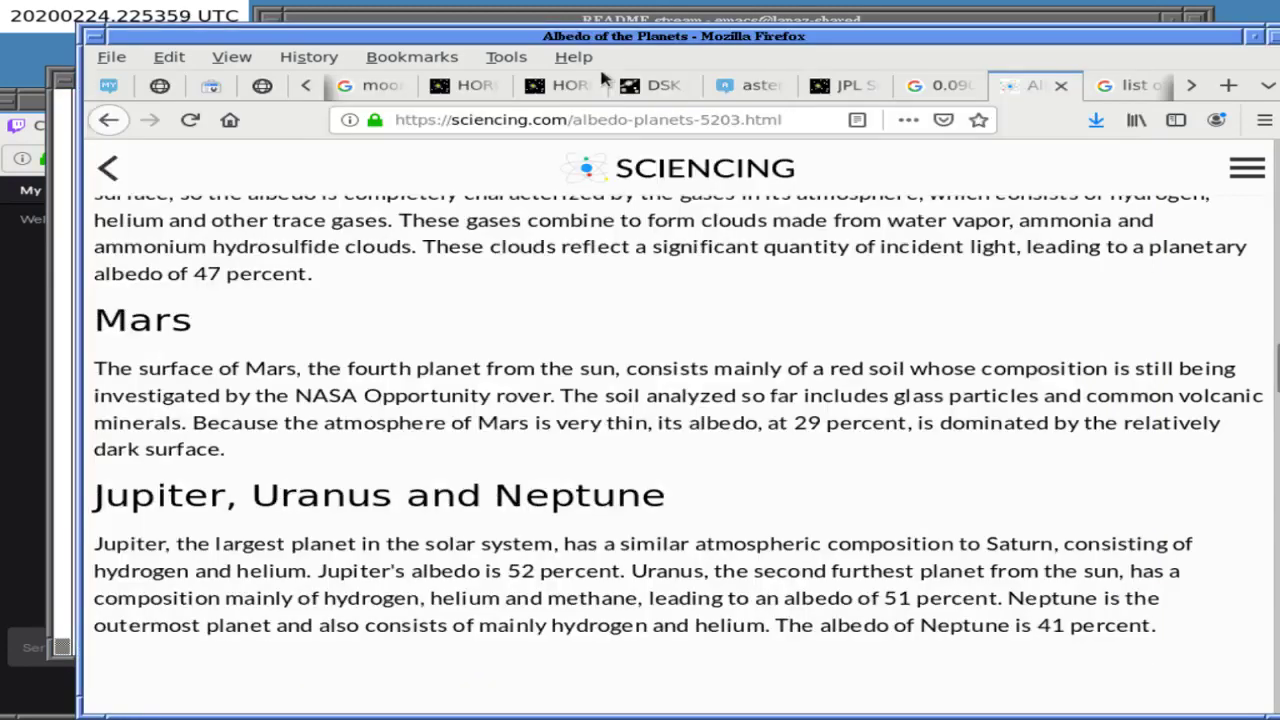
{"action": "left_click", "coordinate": [843, 86]}
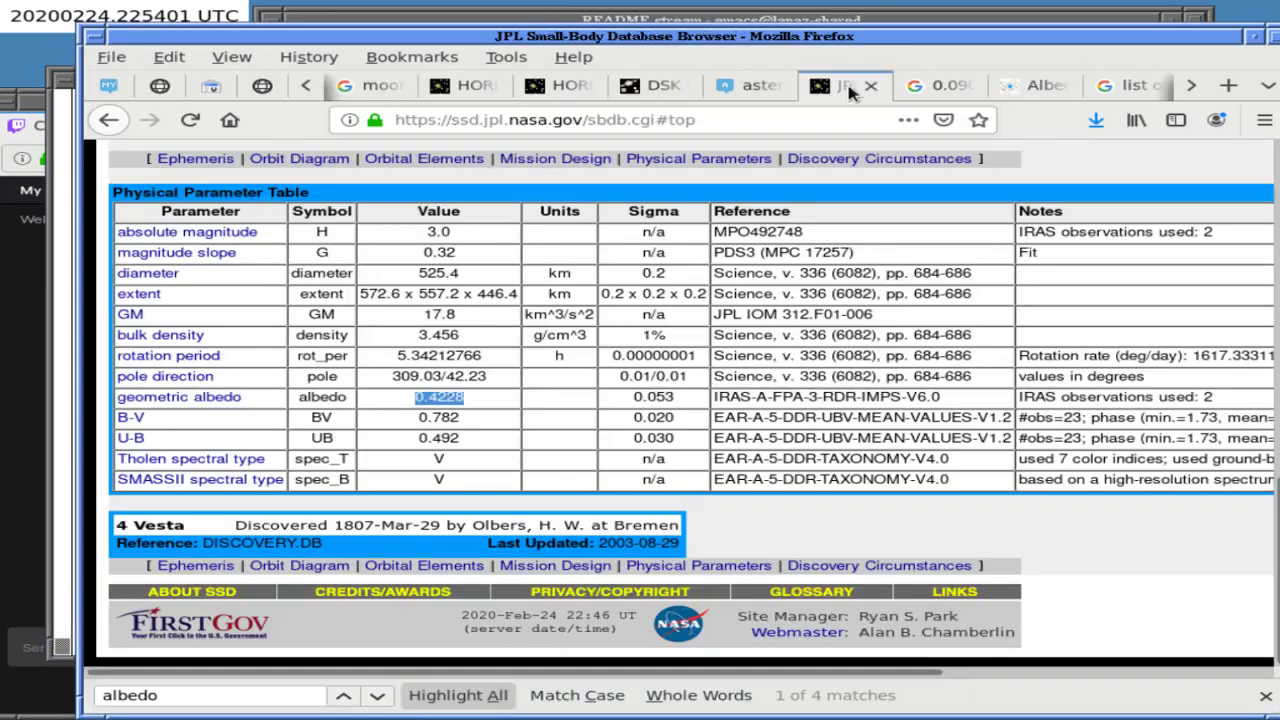
{"action": "left_click", "coordinate": [384, 86]}
{"action": "left_click", "coordinate": [475, 86]}
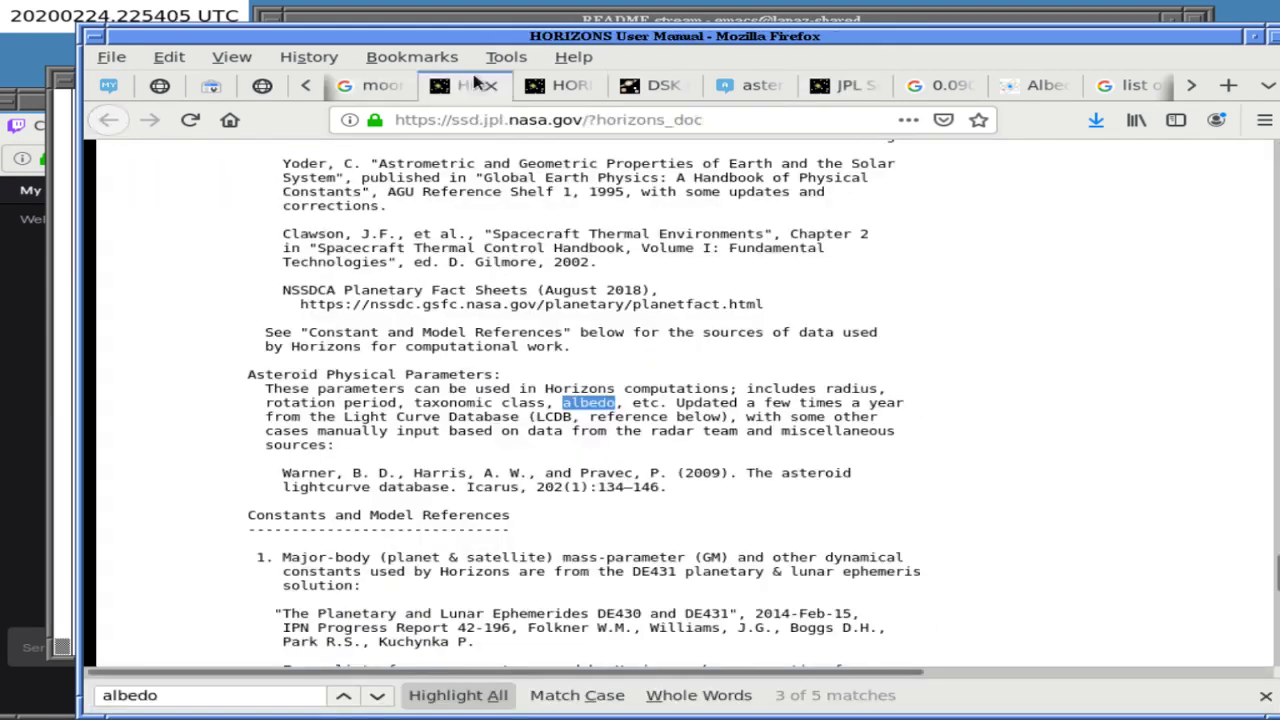
{"action": "left_click", "coordinate": [655, 86]}
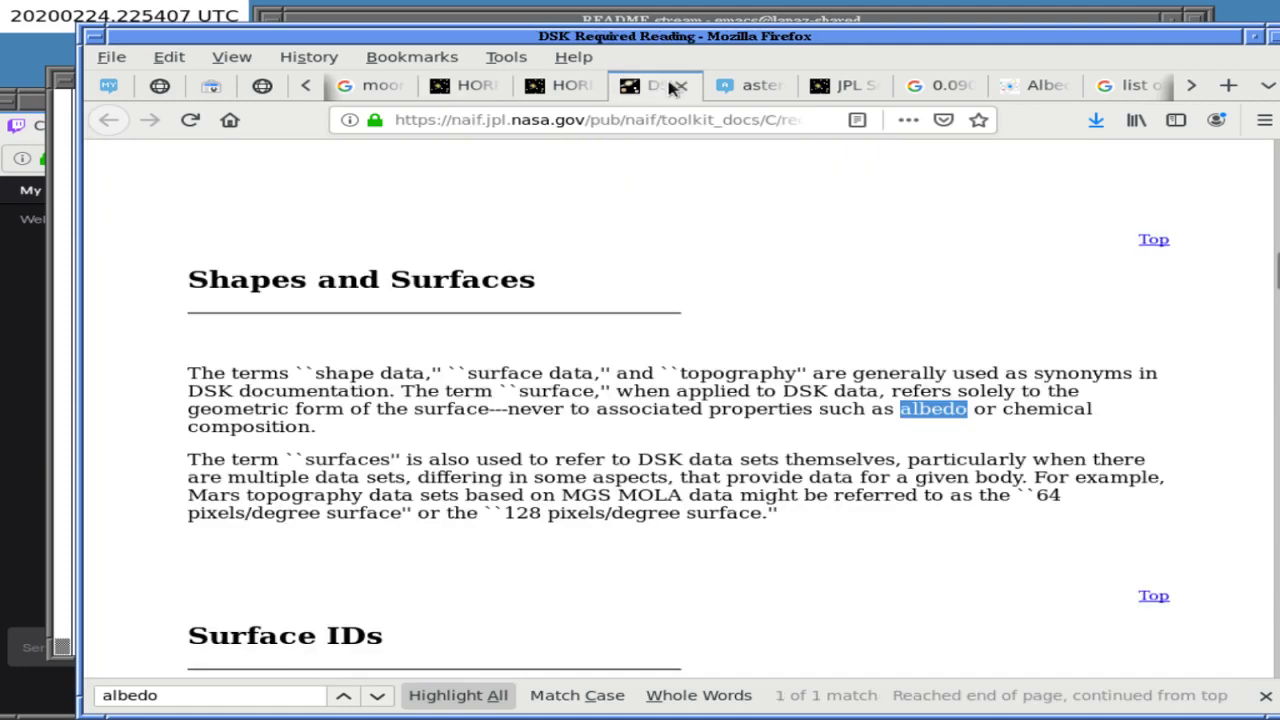
{"action": "left_click", "coordinate": [1032, 88]}
{"action": "left_click", "coordinate": [952, 87]}
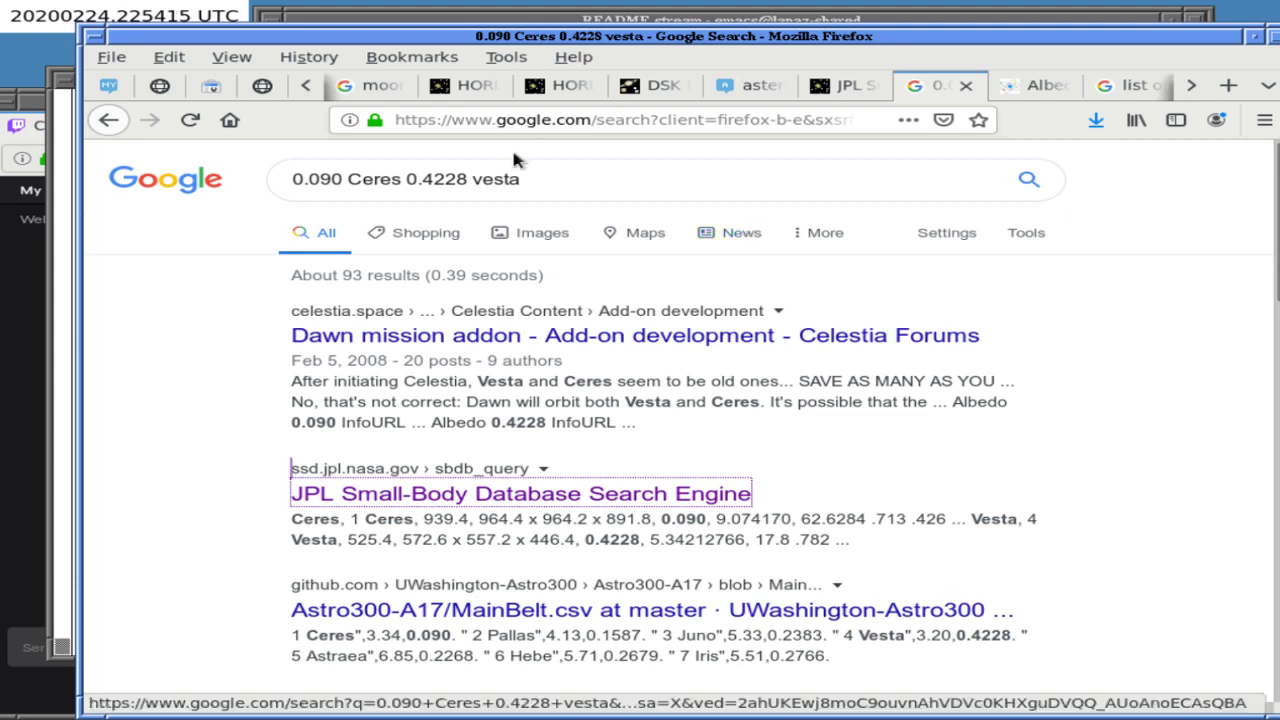
Load the JPL Solar System Dynamics home page, ssd.jpl.nasa.gov, in the Ceres and Vesta search results tab.
{"action": "left_click", "coordinate": [521, 120]}
{"action": "type", "text": "ssd."}
{"action": "key", "text": "Right"}
{"action": "key", "text": "Return"}
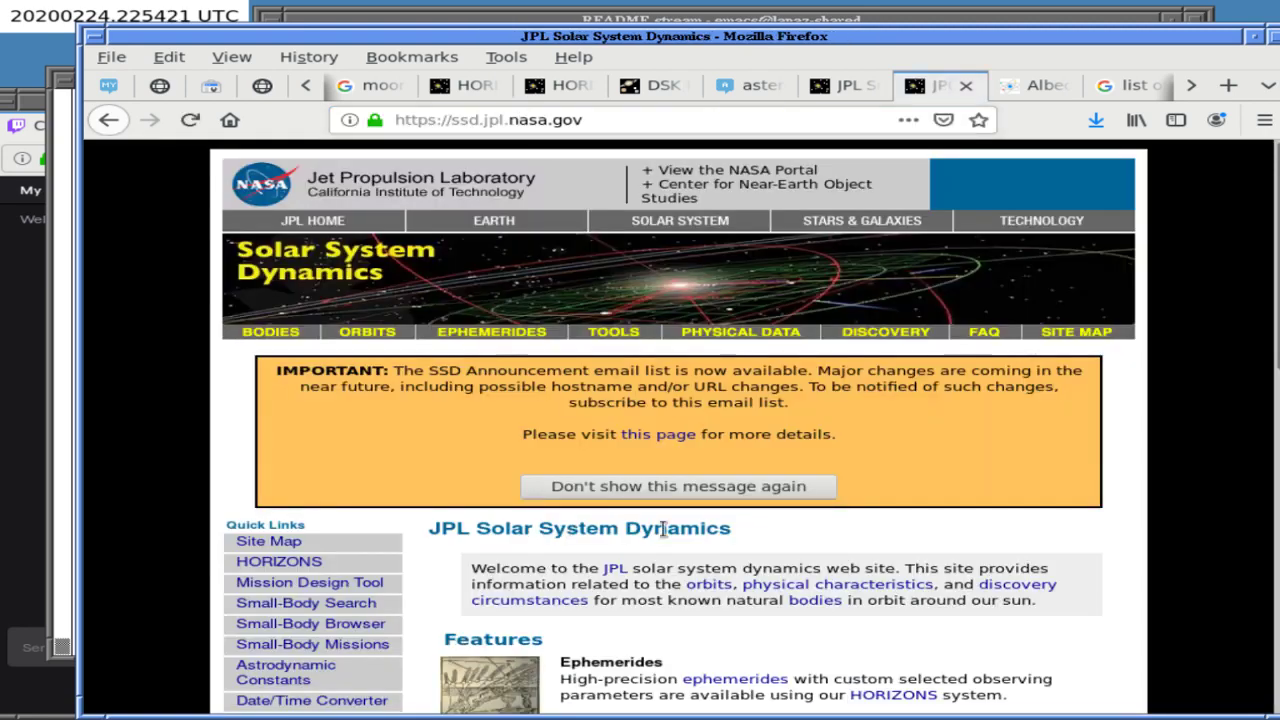
Look through the Solar System Dynamics home page for a site search by finding "search" in the page.
{"action": "scroll", "coordinate": [663, 530], "scroll_direction": "down", "scroll_amount": 1}
{"action": "key", "text": "ctrl+f"}
{"action": "type", "text": "alb"}
{"action": "key", "text": "BackSpace"}
{"action": "key", "text": "BackSpace"}
{"action": "key", "text": "BackSpace"}
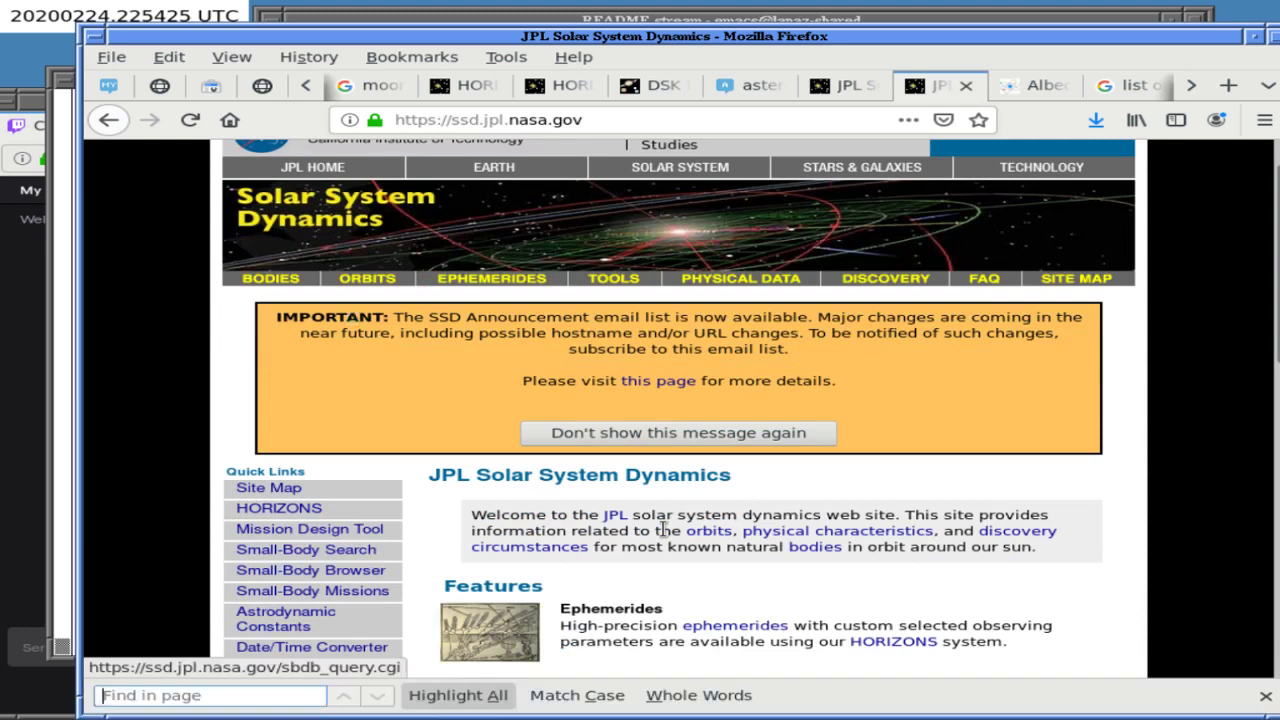
{"action": "scroll", "coordinate": [1222, 433], "scroll_direction": "up", "scroll_amount": 1}
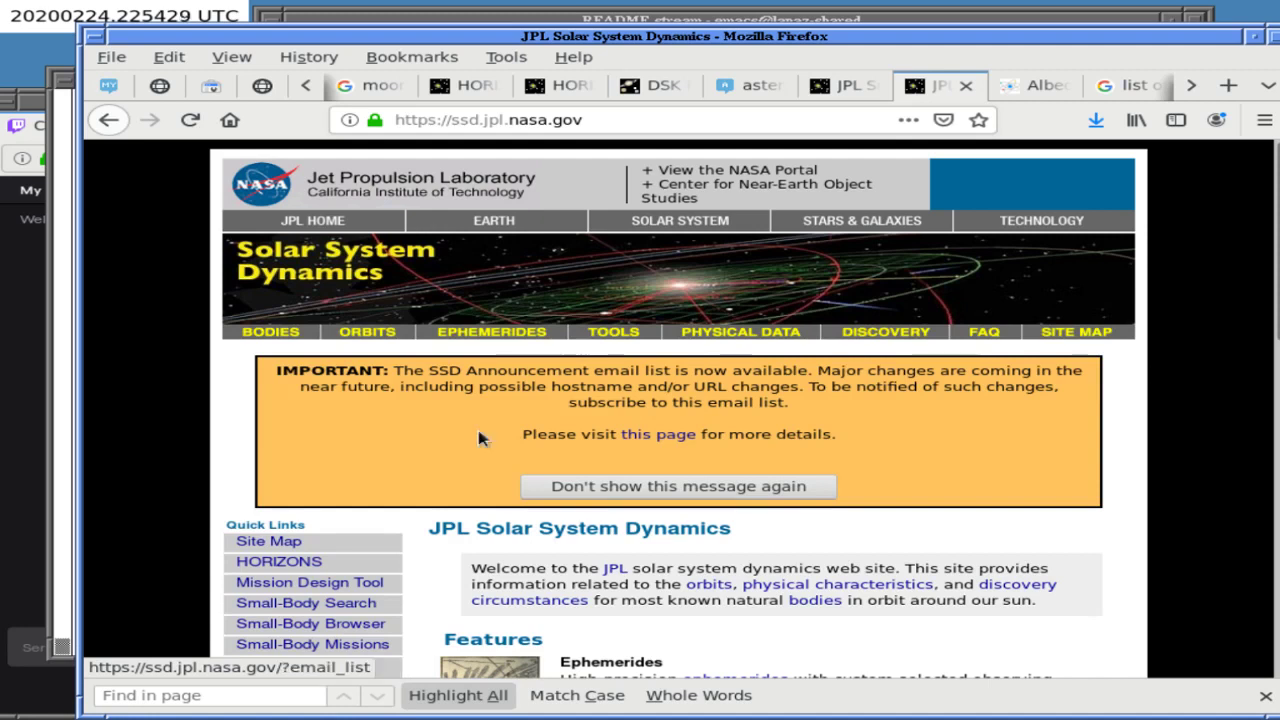
{"action": "type", "text": "search"}
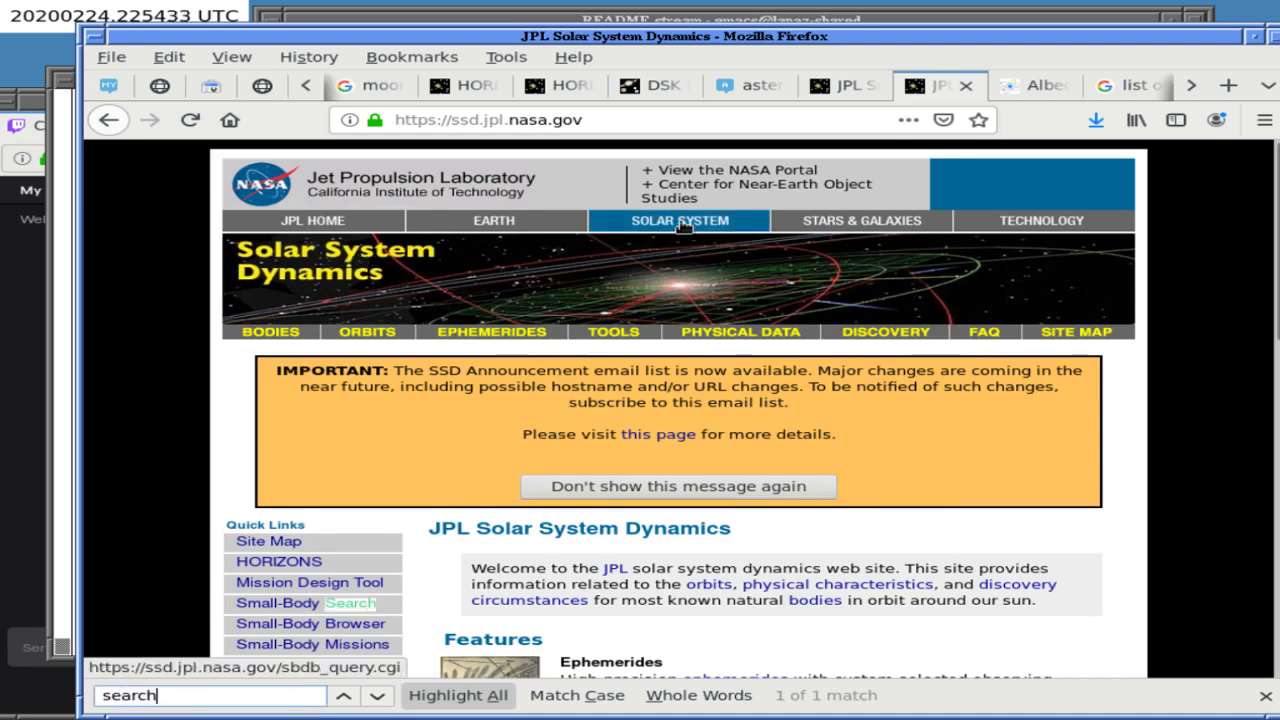
{"action": "left_click", "coordinate": [106, 400]}
{"action": "scroll", "coordinate": [106, 400], "scroll_direction": "down", "scroll_amount": 2}
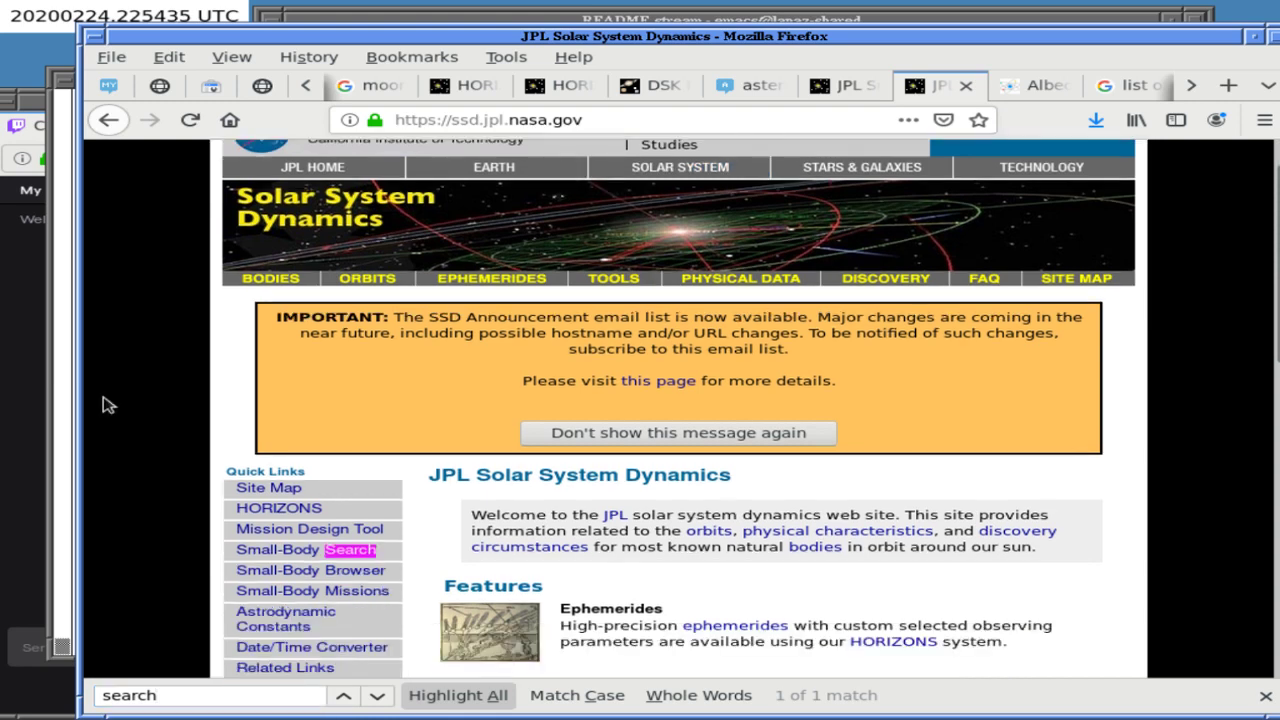
{"action": "scroll", "coordinate": [108, 404], "scroll_direction": "down", "scroll_amount": 4}
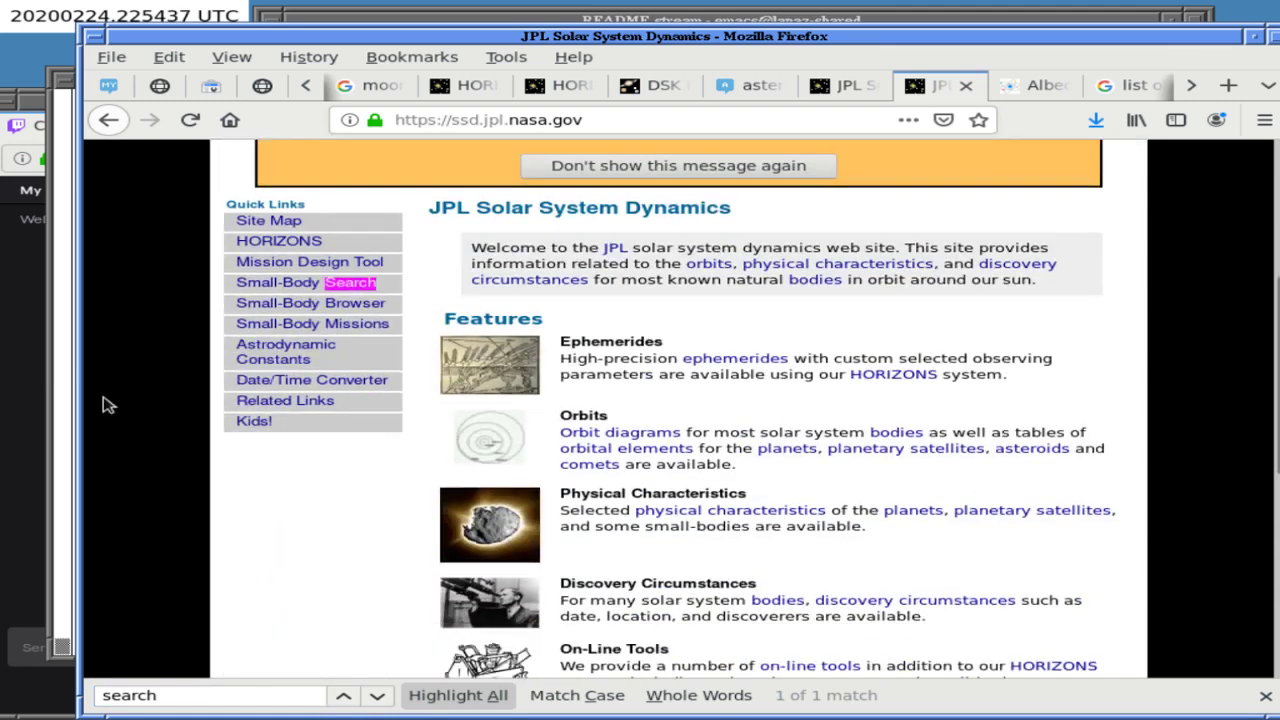
{"action": "left_click", "coordinate": [377, 697]}
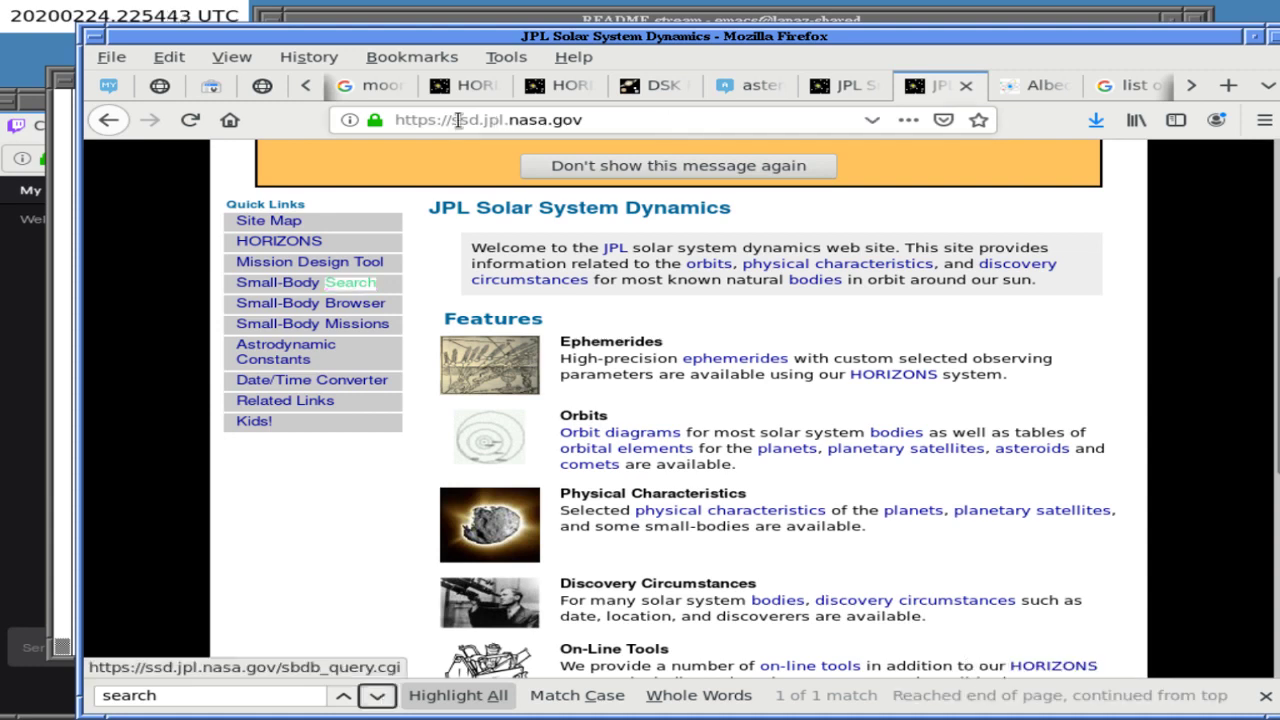
Copy the site's domain and run a Google search for "site:ssd.jpl.nasa.gov albedo" in the Sciencing article's tab.
{"action": "left_click_drag", "start_coordinate": [456, 120], "coordinate": [670, 124]}
{"action": "key", "text": "ctrl+Tab"}
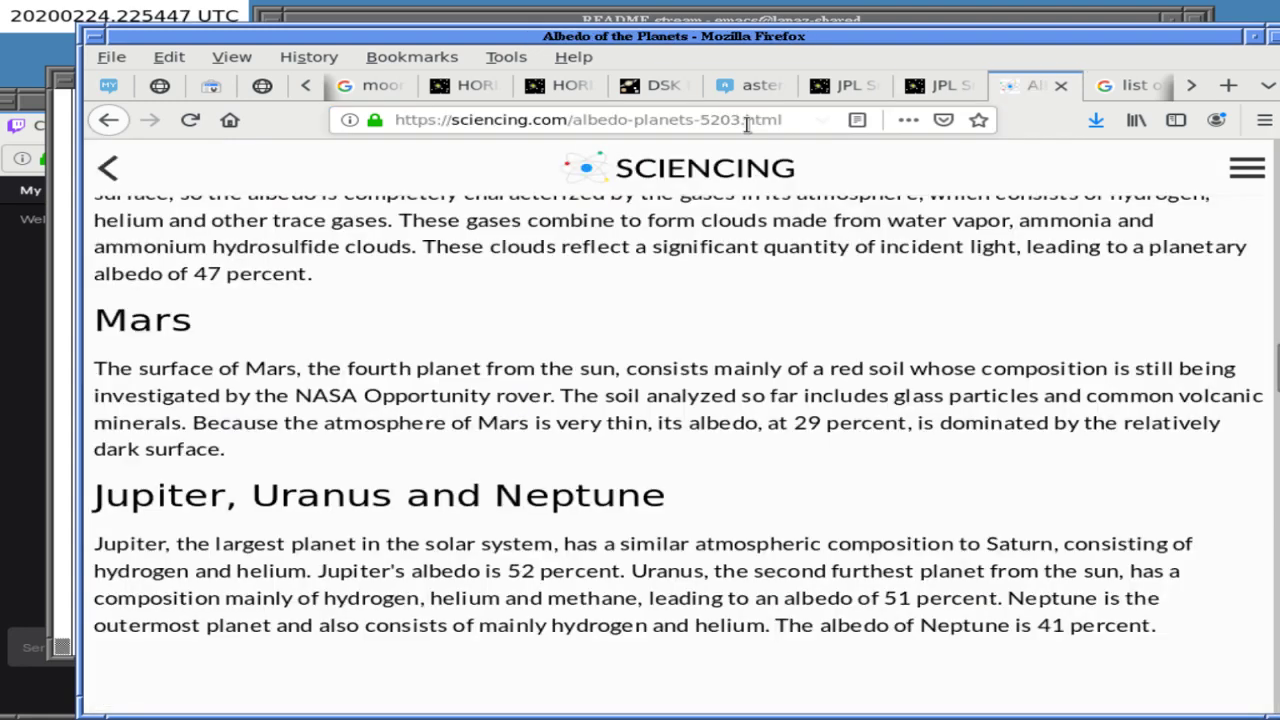
{"action": "left_click", "coordinate": [709, 118]}
{"action": "type", "text": "site:"}
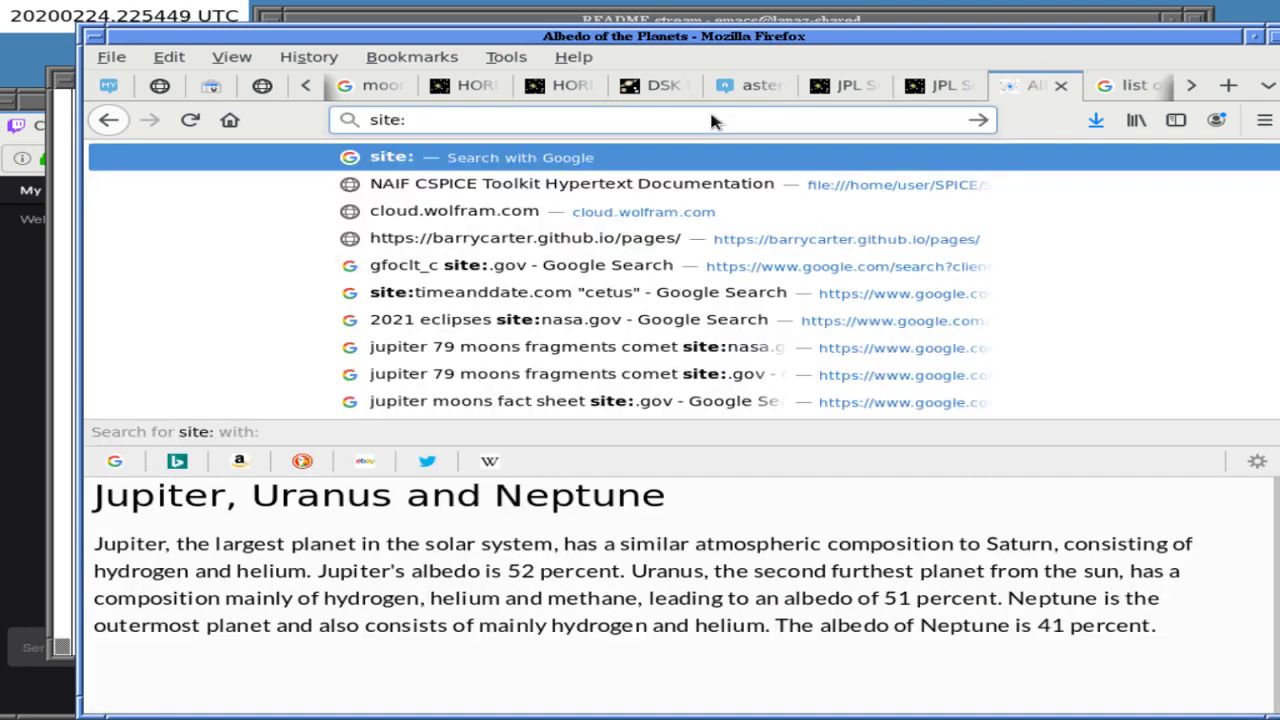
{"action": "key", "text": "ctrl+v"}
{"action": "type", "text": "albedo"}
{"action": "key", "text": "Return"}
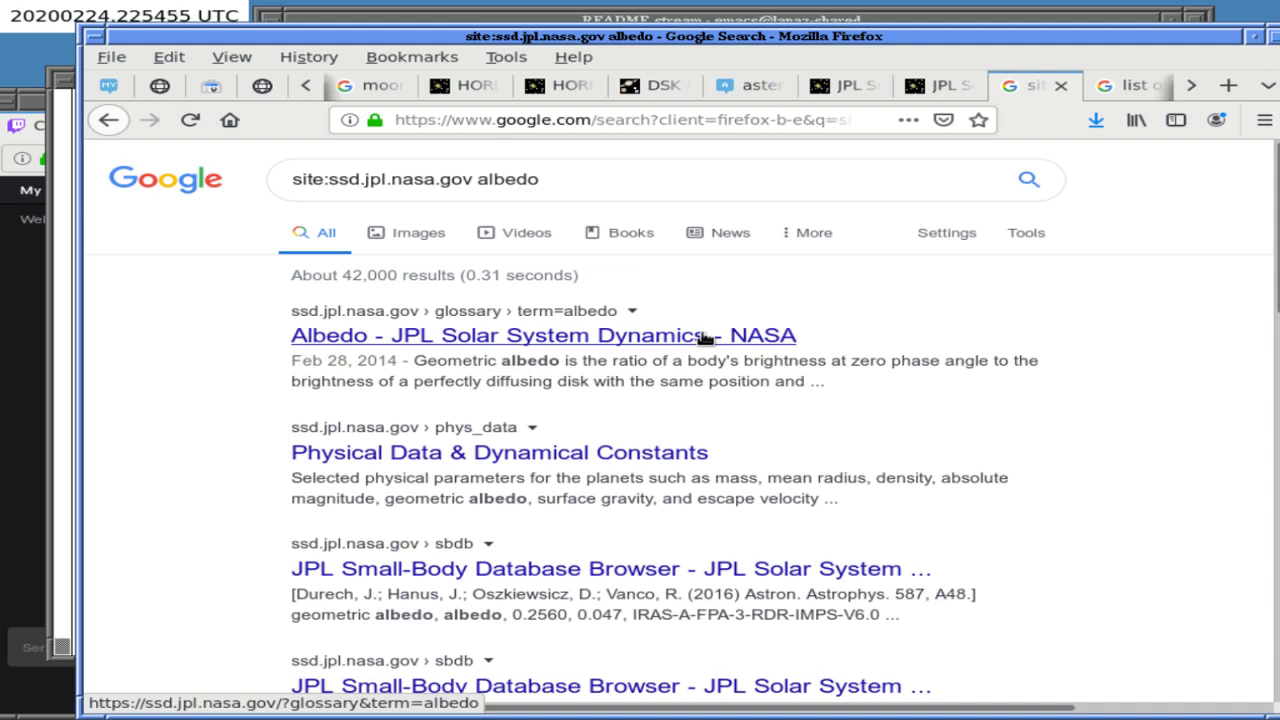
Open the "Physical Data & Dynamical Constants" result in a new tab and switch to it.
{"action": "right_click", "coordinate": [630, 459]}
{"action": "key", "text": "t"}
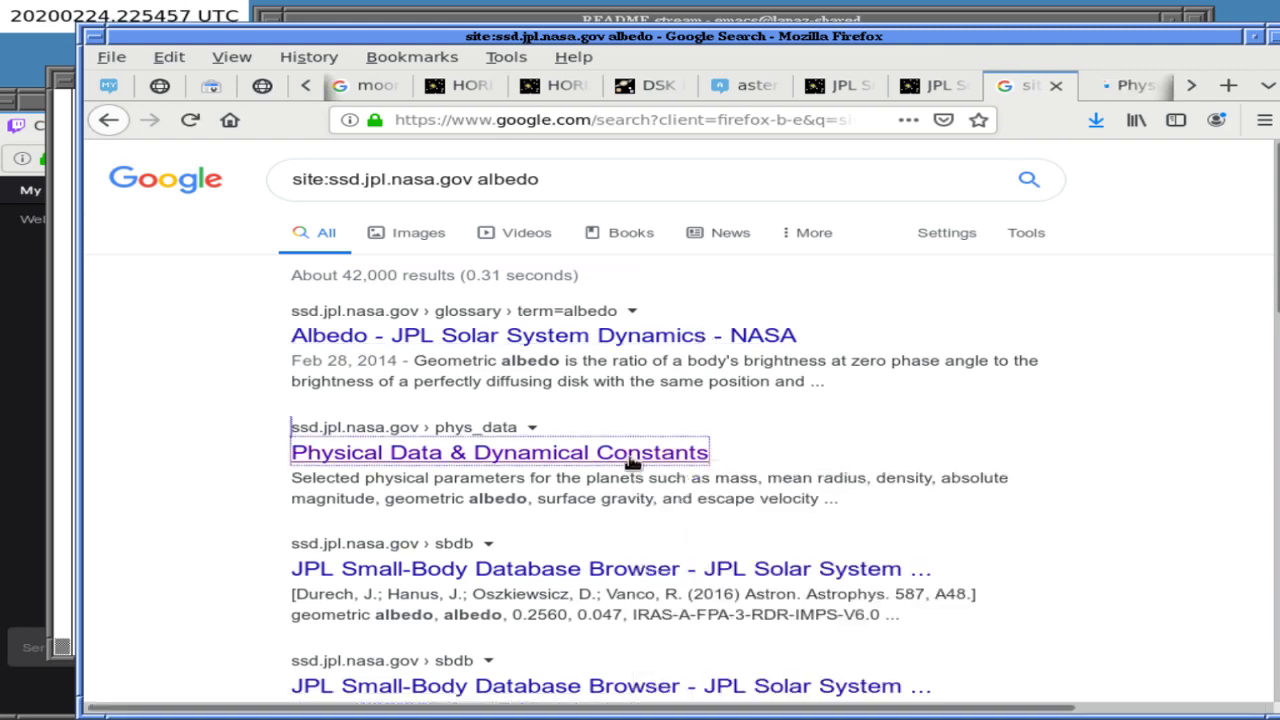
{"action": "left_click", "coordinate": [1143, 84]}
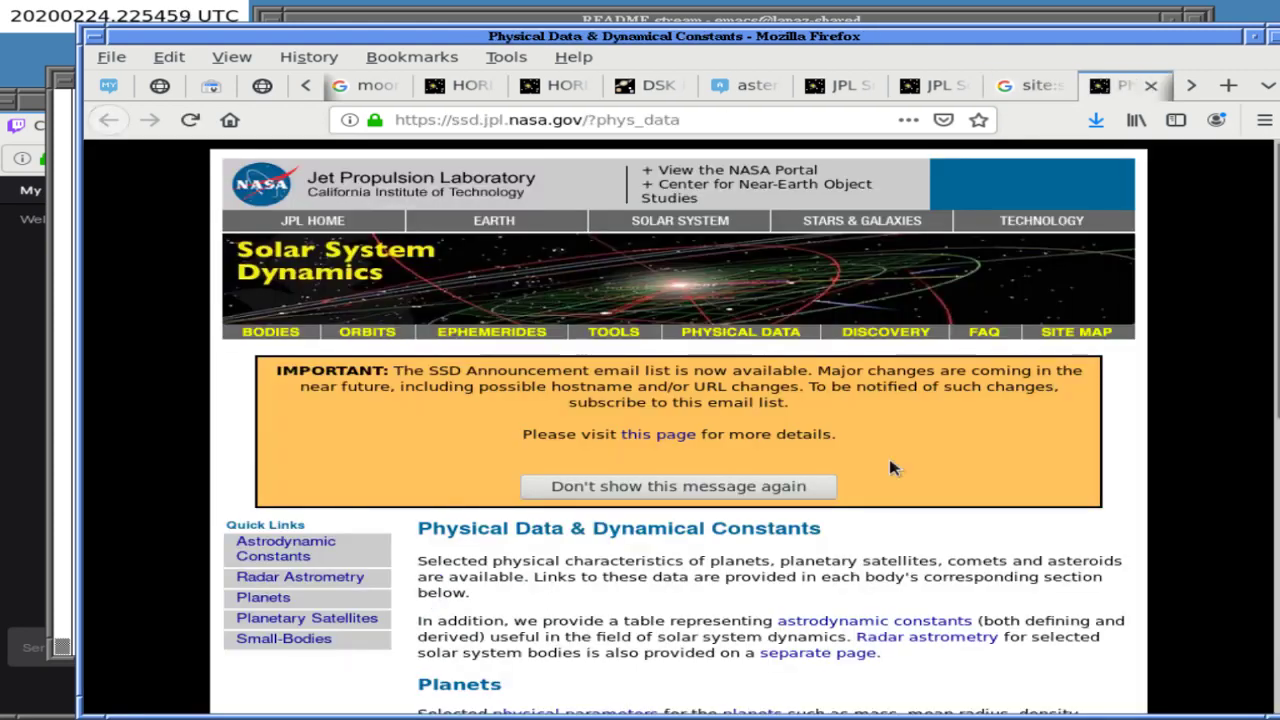
Find "albedo" in the page and open the planets' physical parameters table with its geometric albedo column.
{"action": "scroll", "coordinate": [885, 468], "scroll_direction": "down", "scroll_amount": 5}
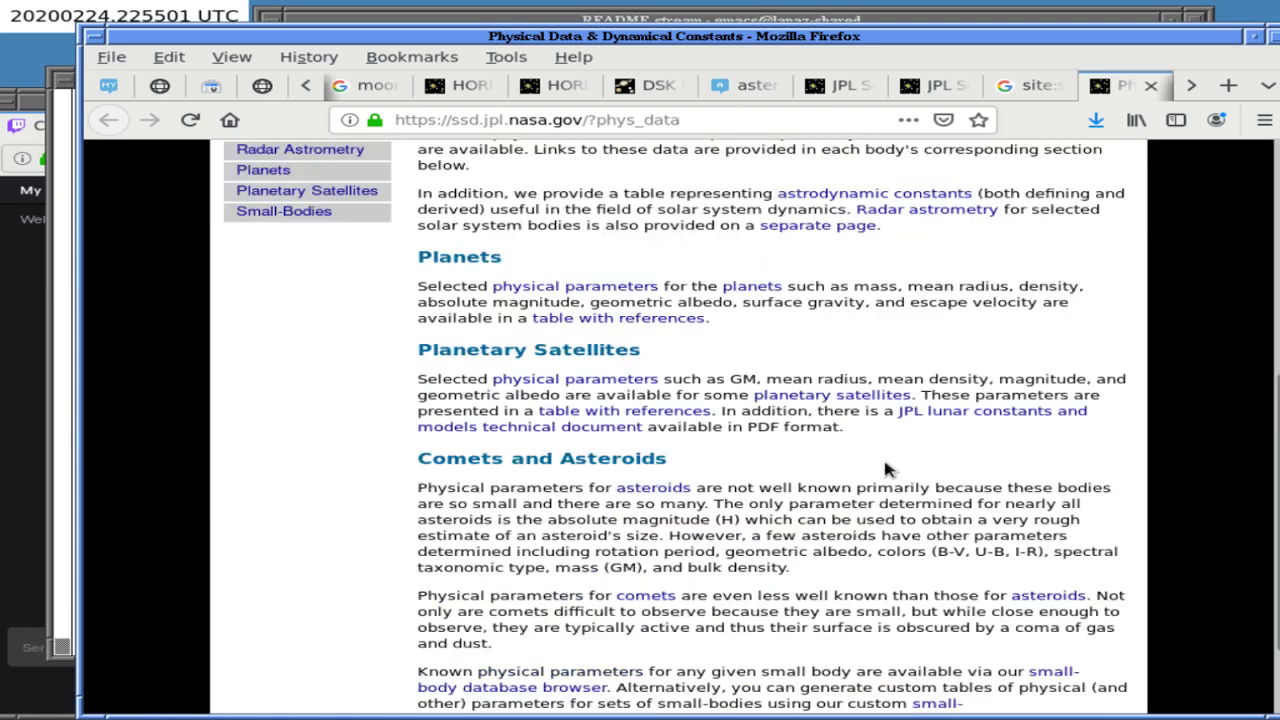
{"action": "scroll", "coordinate": [885, 468], "scroll_direction": "down", "scroll_amount": 2}
{"action": "key", "text": "ctrl+f"}
{"action": "type", "text": "albedo"}
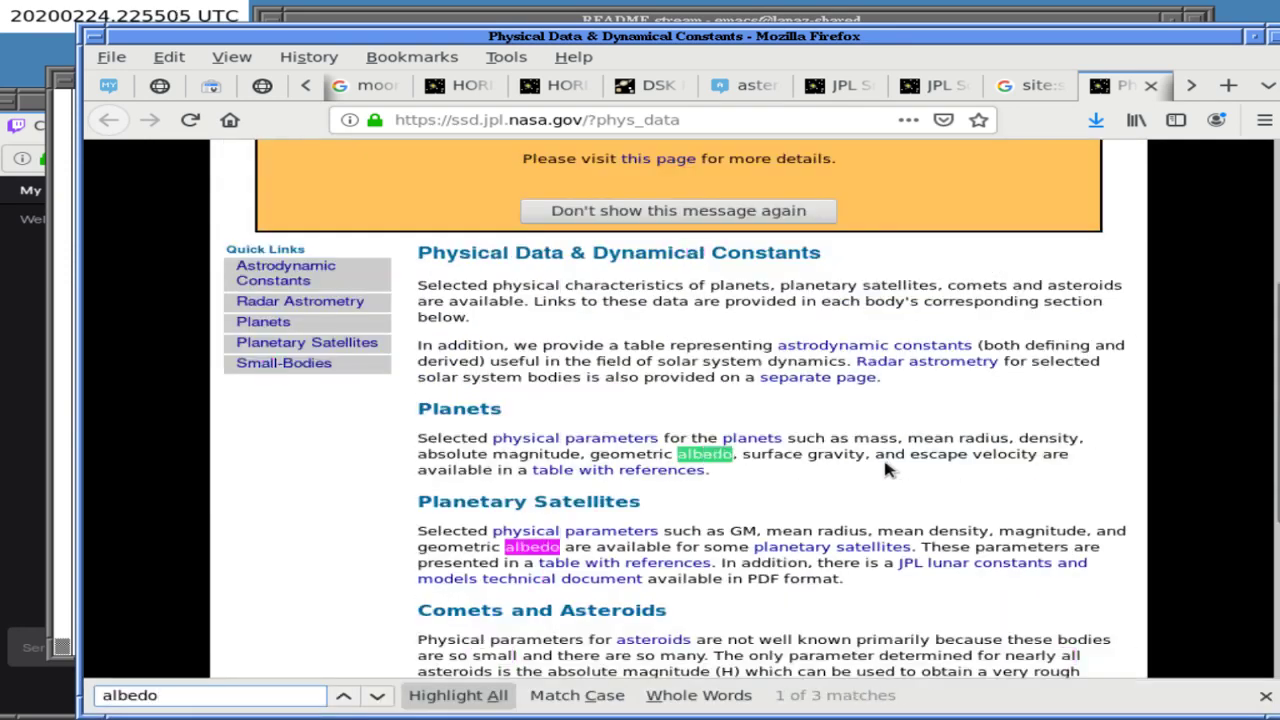
{"action": "left_click", "coordinate": [636, 442]}
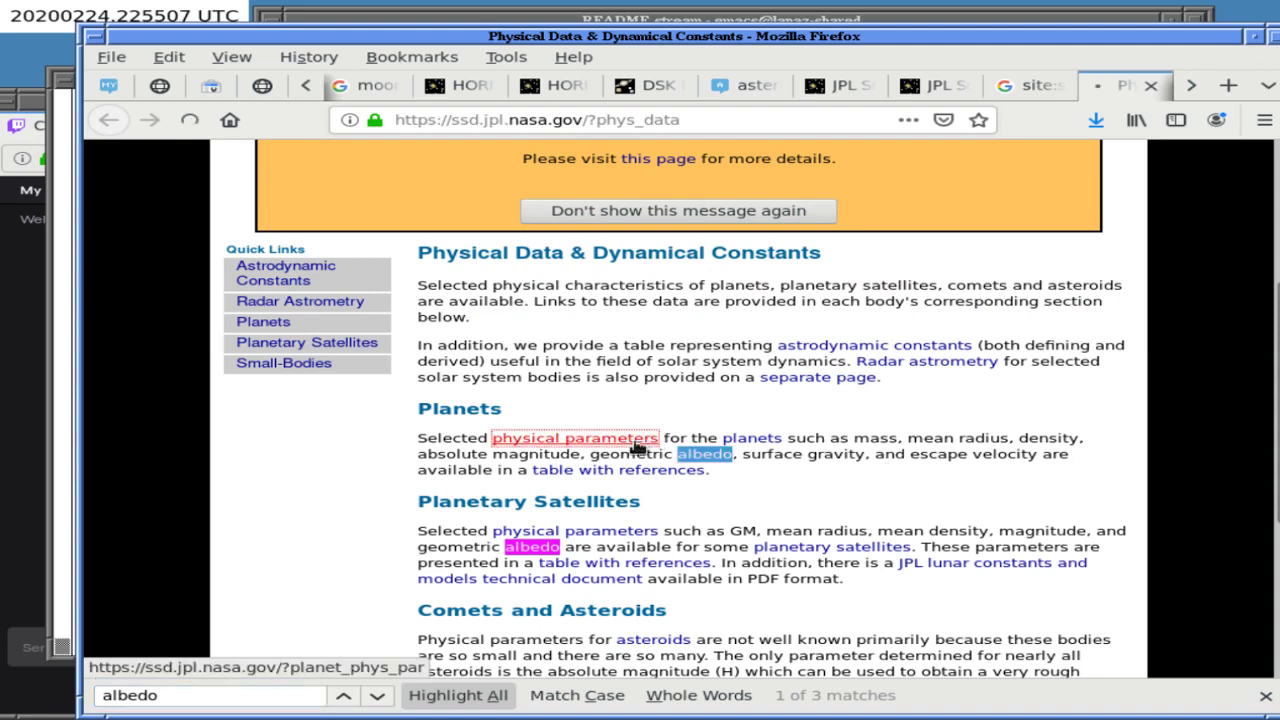
{"action": "scroll", "coordinate": [638, 501], "scroll_direction": "down", "scroll_amount": 5}
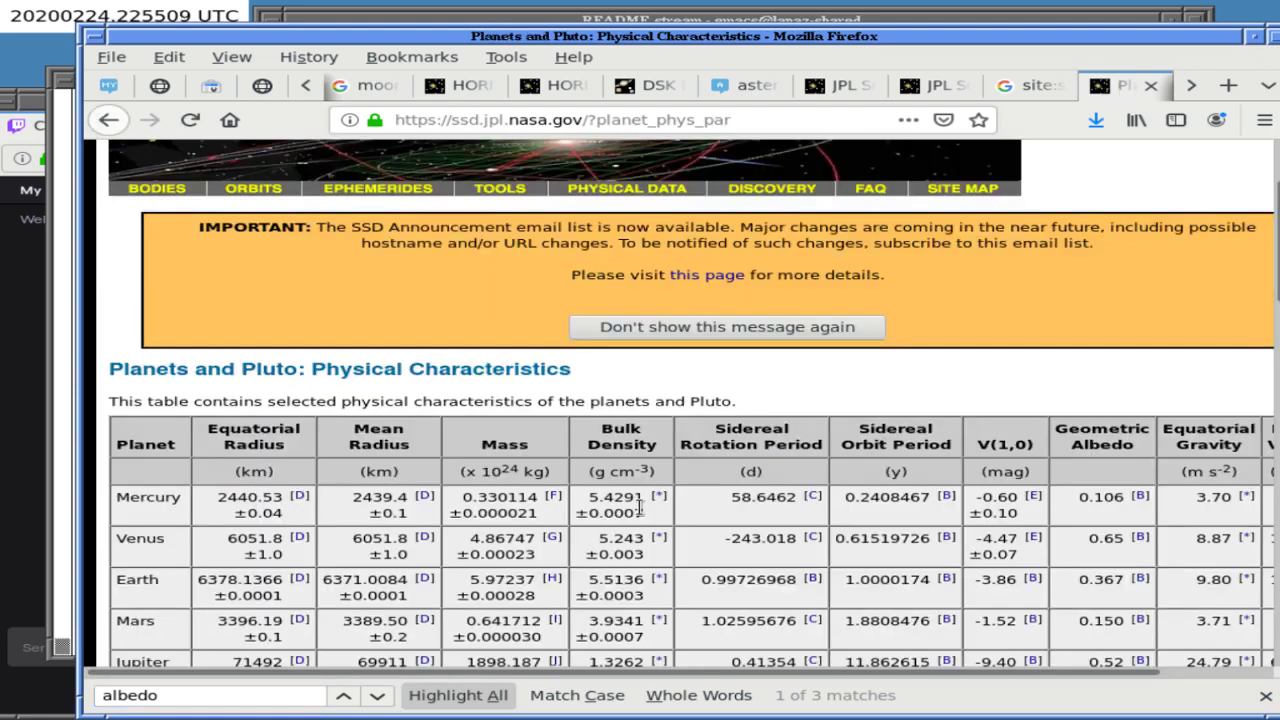
Save the "Planets and Pluto: Physical Characteristics" page as a complete web page in Downloads under its suggested name.
{"action": "scroll", "coordinate": [638, 507], "scroll_direction": "down", "scroll_amount": 6}
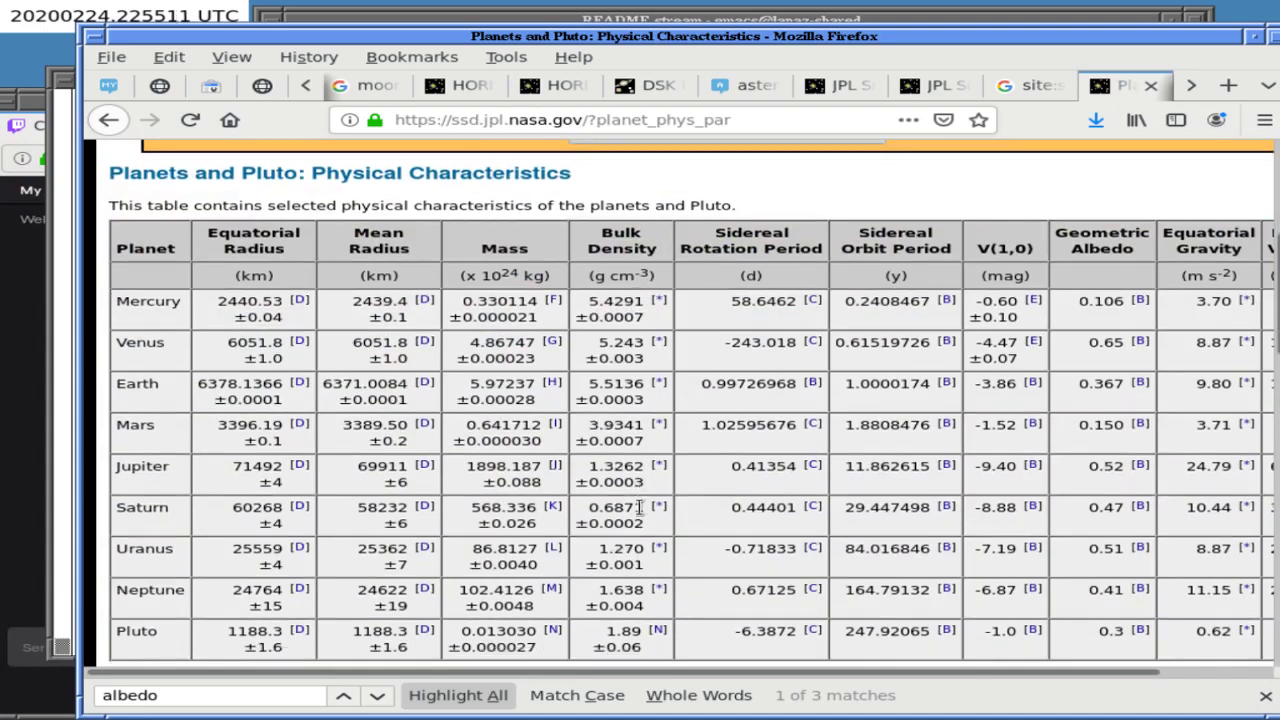
{"action": "scroll", "coordinate": [638, 507], "scroll_direction": "up", "scroll_amount": 5}
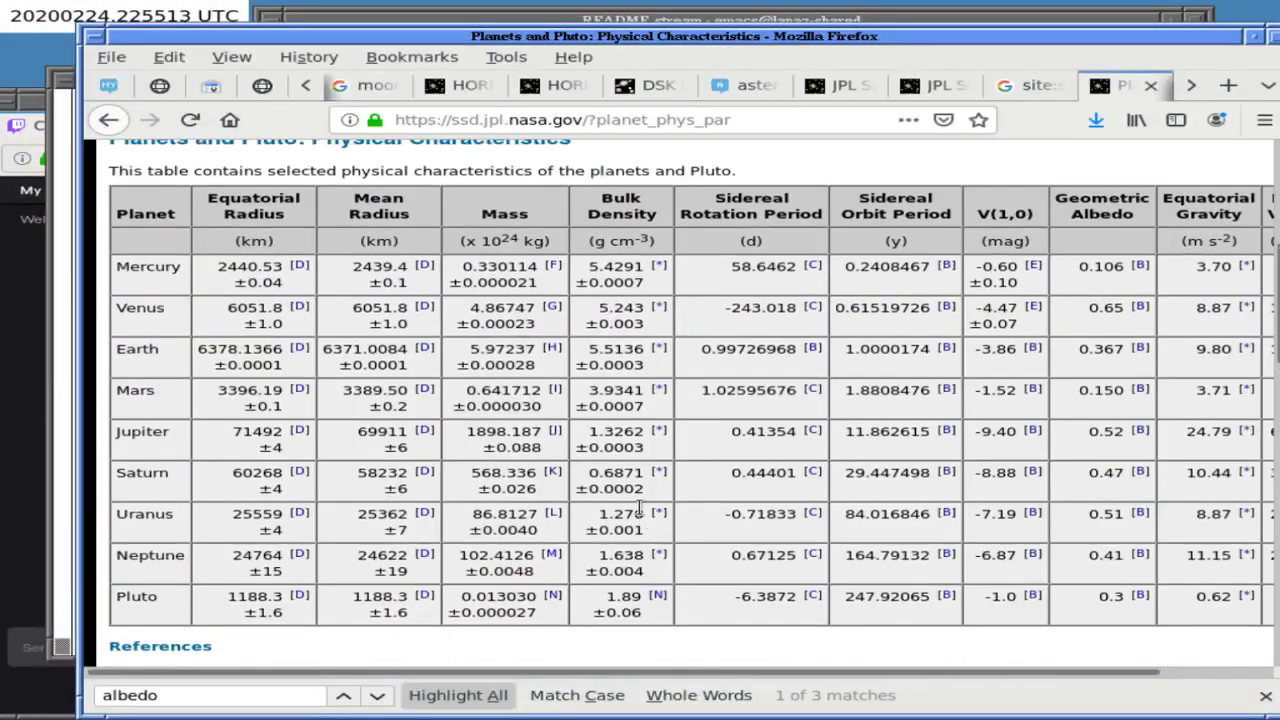
{"action": "key", "text": "ctrl+s"}
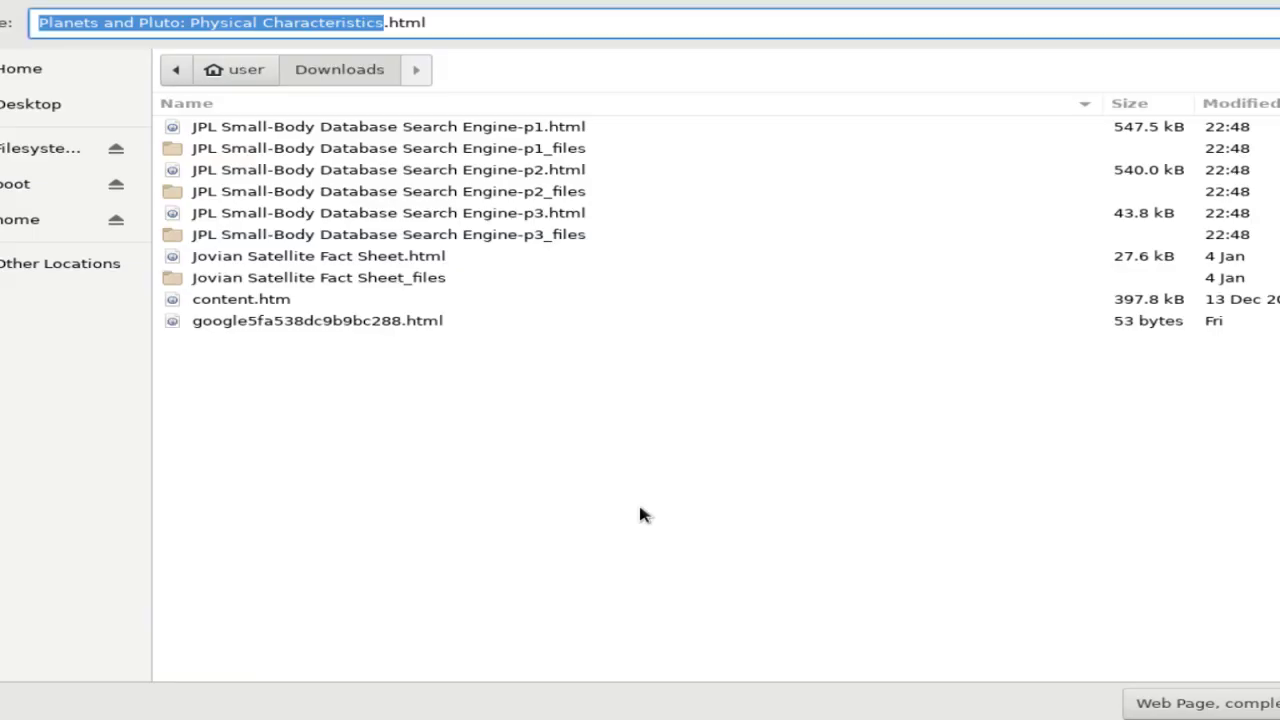
{"action": "key", "text": "Return"}
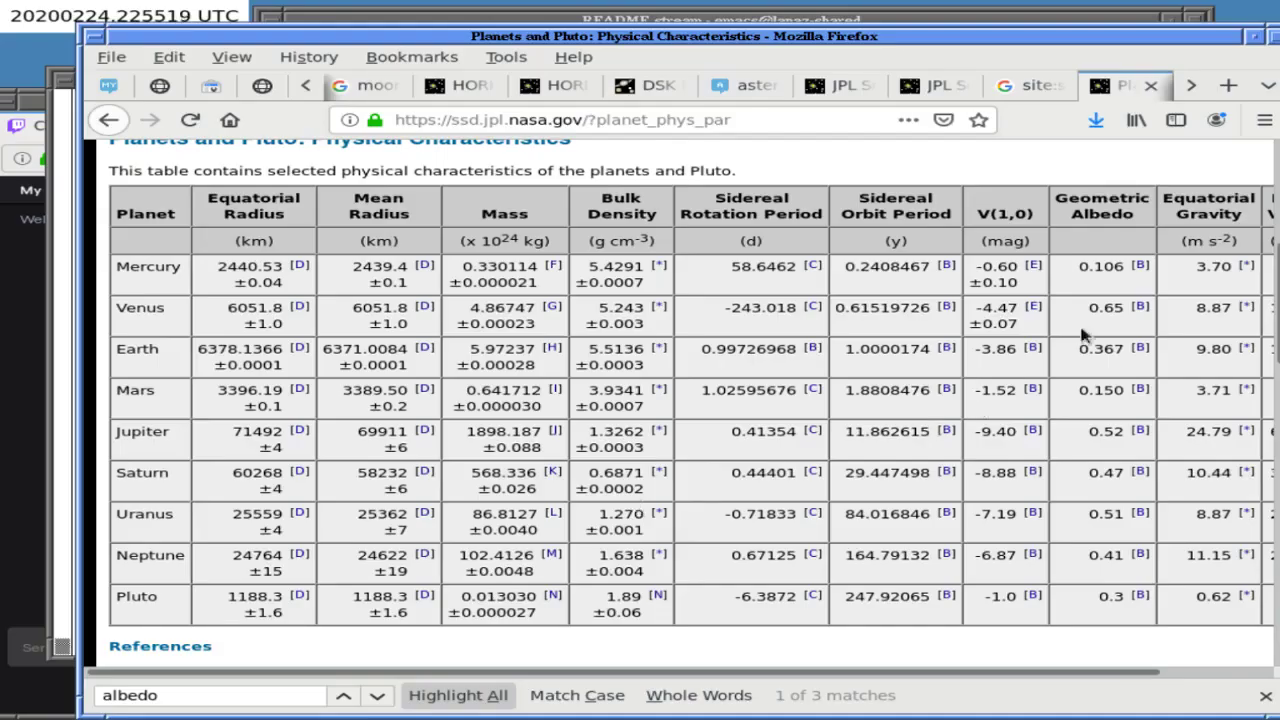
Add "mercury 0.106" to the albedo list in README.stream in Emacs, copying the value from the planets table.
{"action": "left_click", "coordinate": [832, 18]}
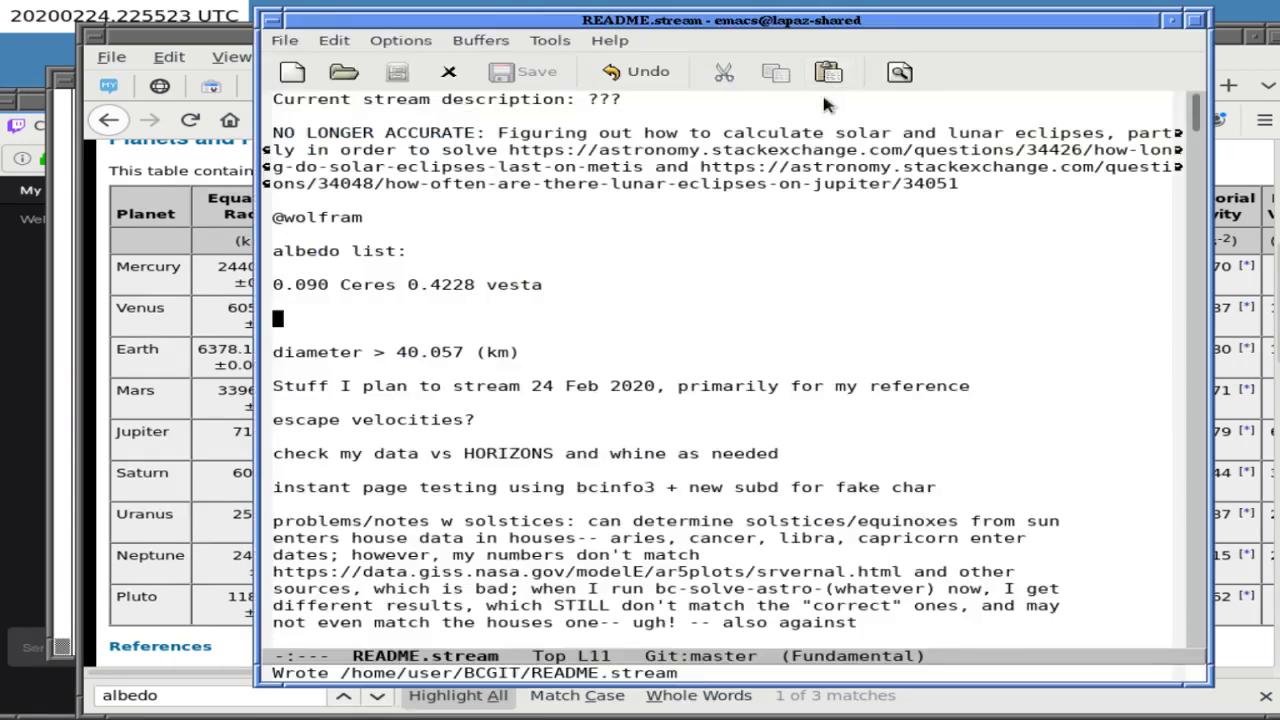
{"action": "type", "text": "mercury"}
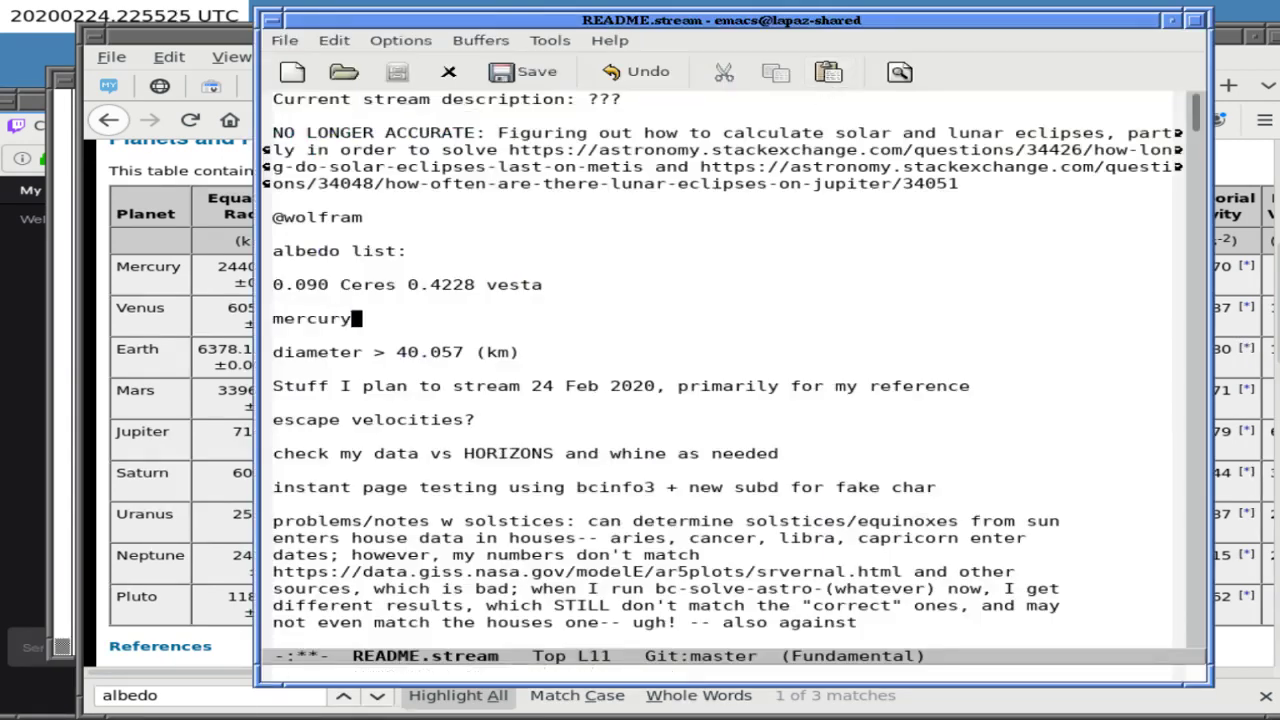
{"action": "left_click", "coordinate": [1272, 217]}
{"action": "left_click_drag", "start_coordinate": [1077, 266], "coordinate": [1120, 267]}
{"action": "key", "text": "ctrl+c"}
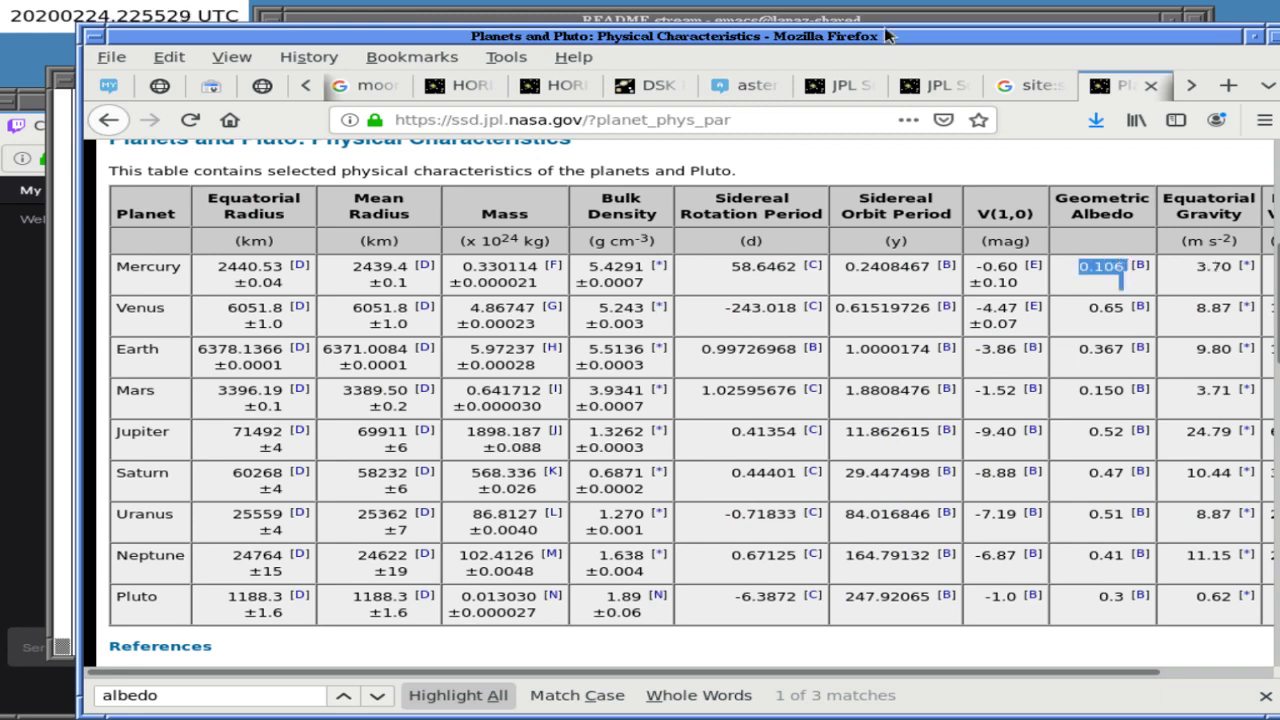
{"action": "left_click", "coordinate": [886, 20]}
{"action": "middle_click", "coordinate": [382, 324]}
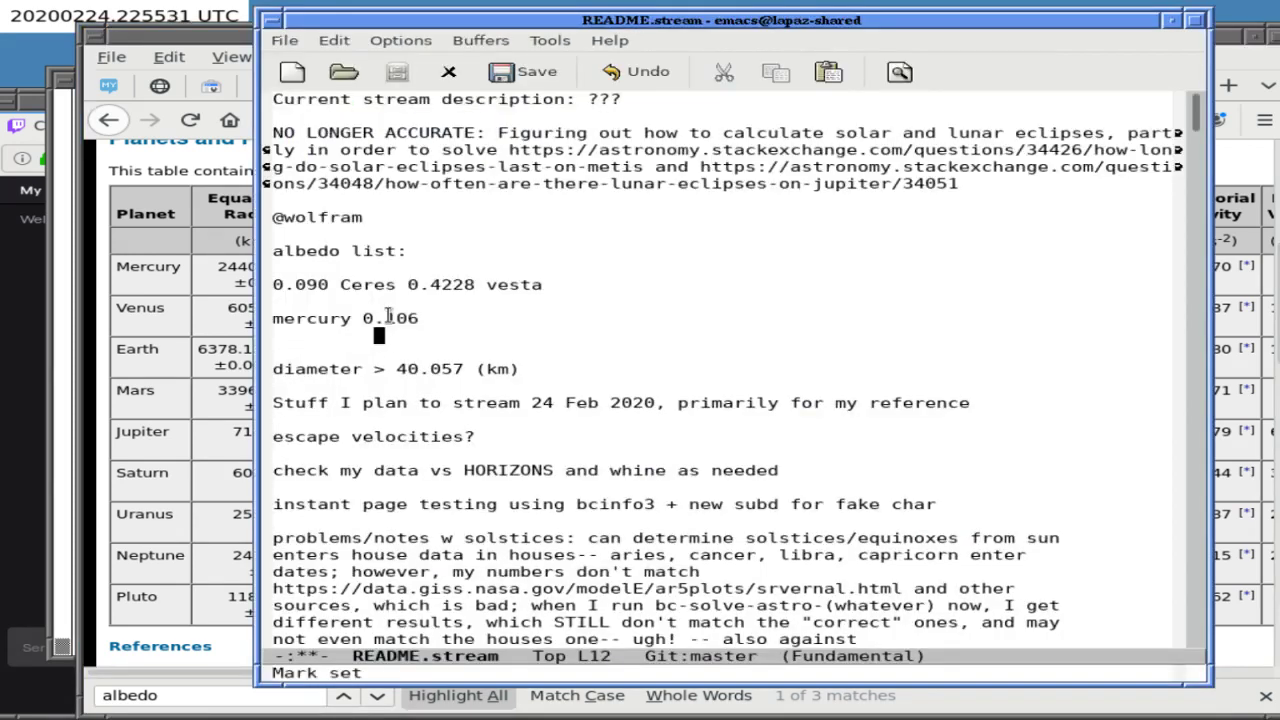
{"action": "key", "text": "BackSpace"}
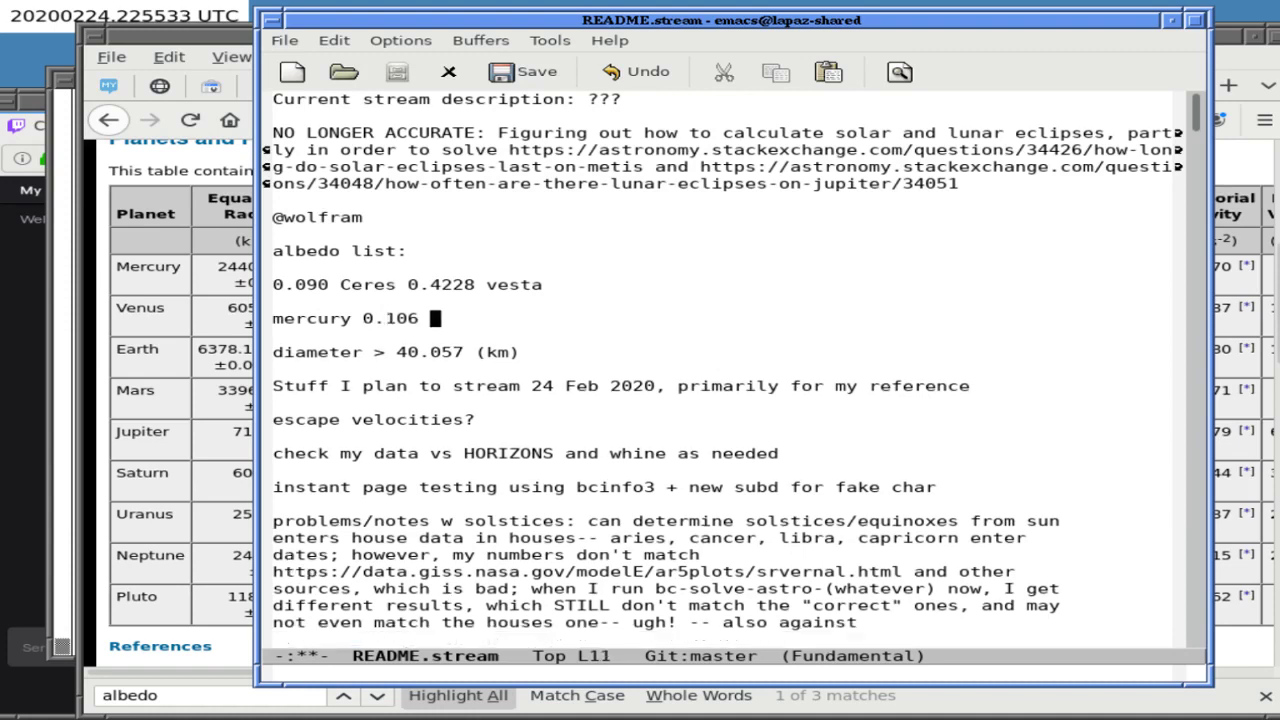
Add "Jupiter 0.52" after the Mercury entry in README.stream, copying the planet's name from the table.
{"action": "left_click", "coordinate": [57, 458]}
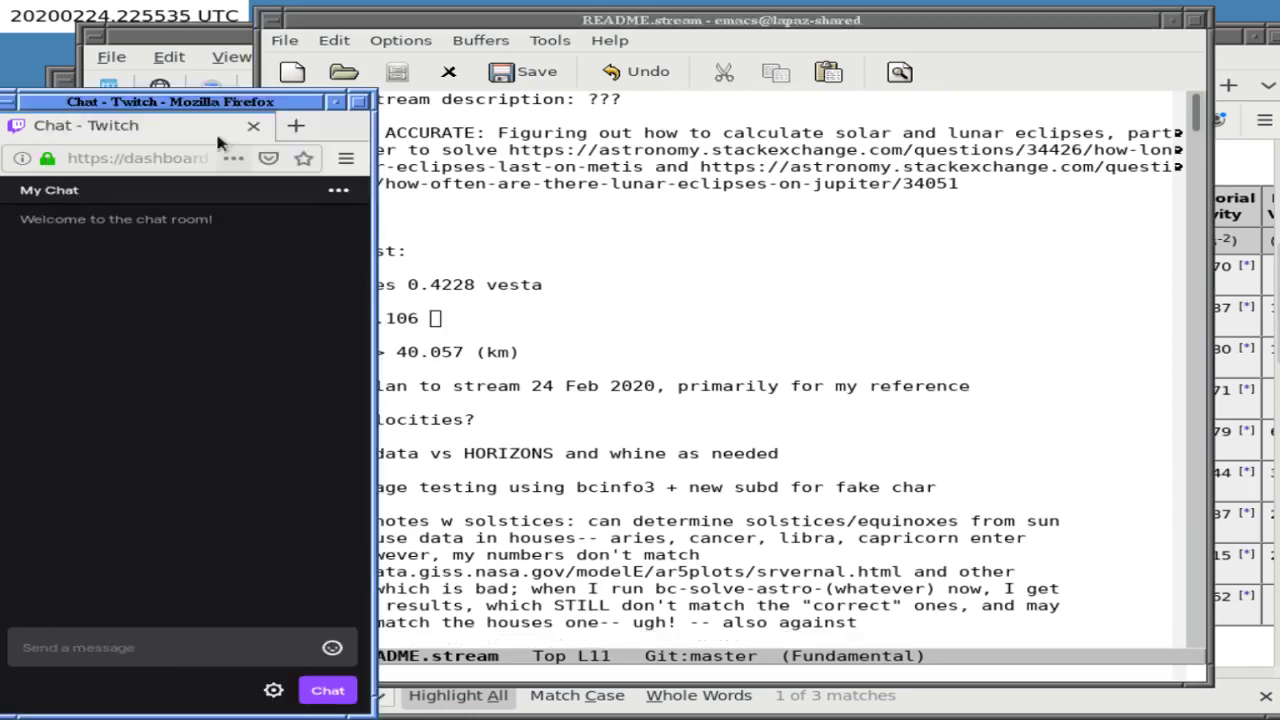
{"action": "left_click", "coordinate": [224, 72]}
{"action": "double_click", "coordinate": [163, 430]}
{"action": "key", "text": "ctrl+c"}
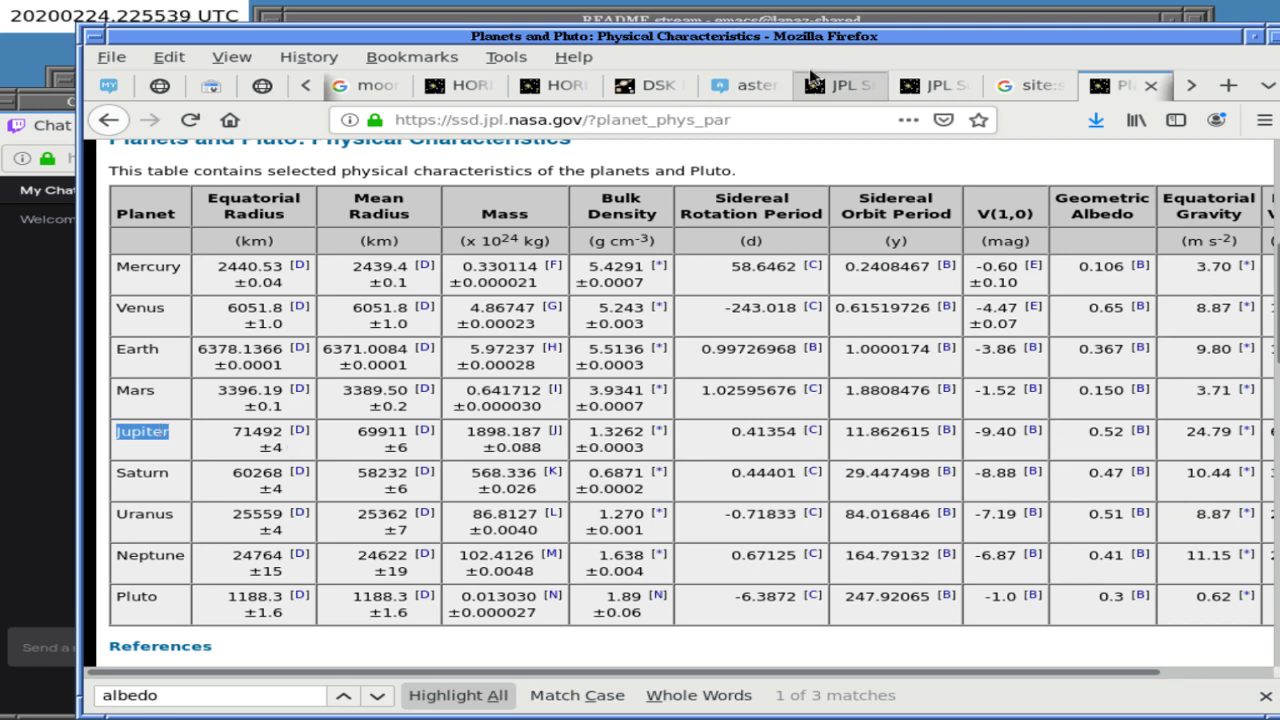
{"action": "left_click", "coordinate": [820, 18]}
{"action": "middle_click", "coordinate": [518, 322]}
{"action": "type", "text": "0.52"}
{"action": "key", "text": "Return"}
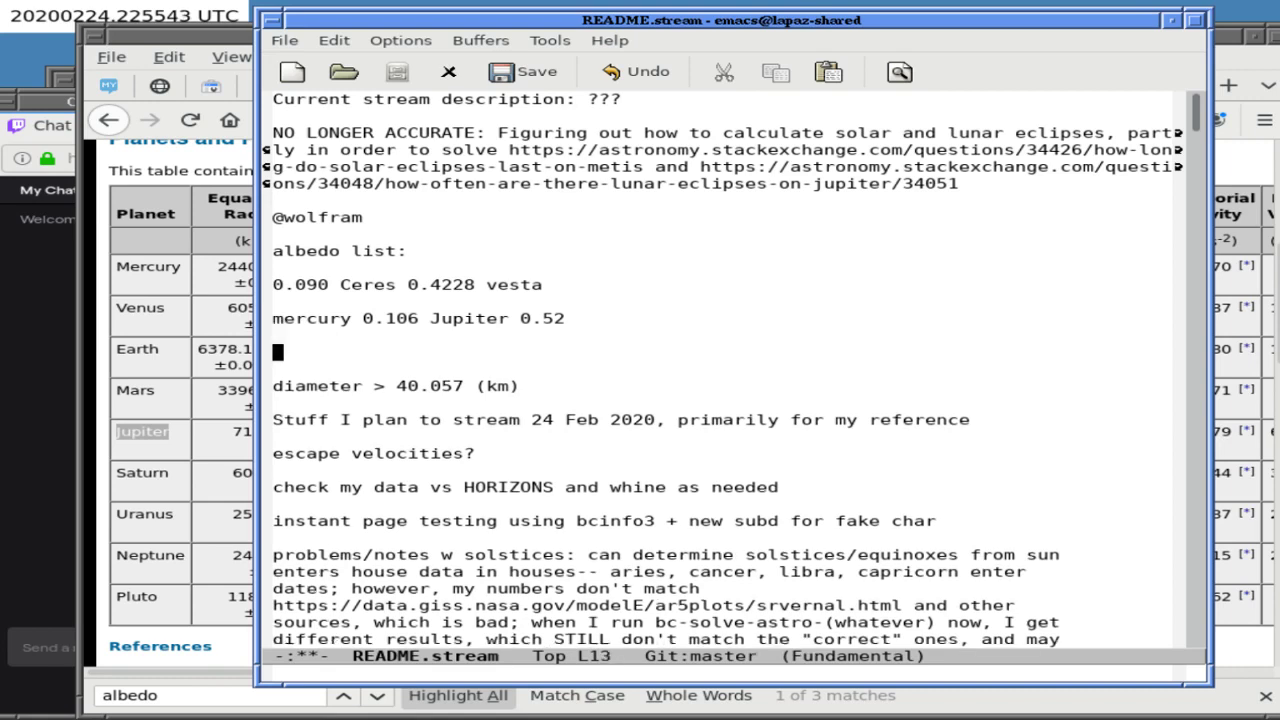
{"action": "mouse_move", "coordinate": [200, 188]}
{"action": "left_click", "coordinate": [483, 118]}
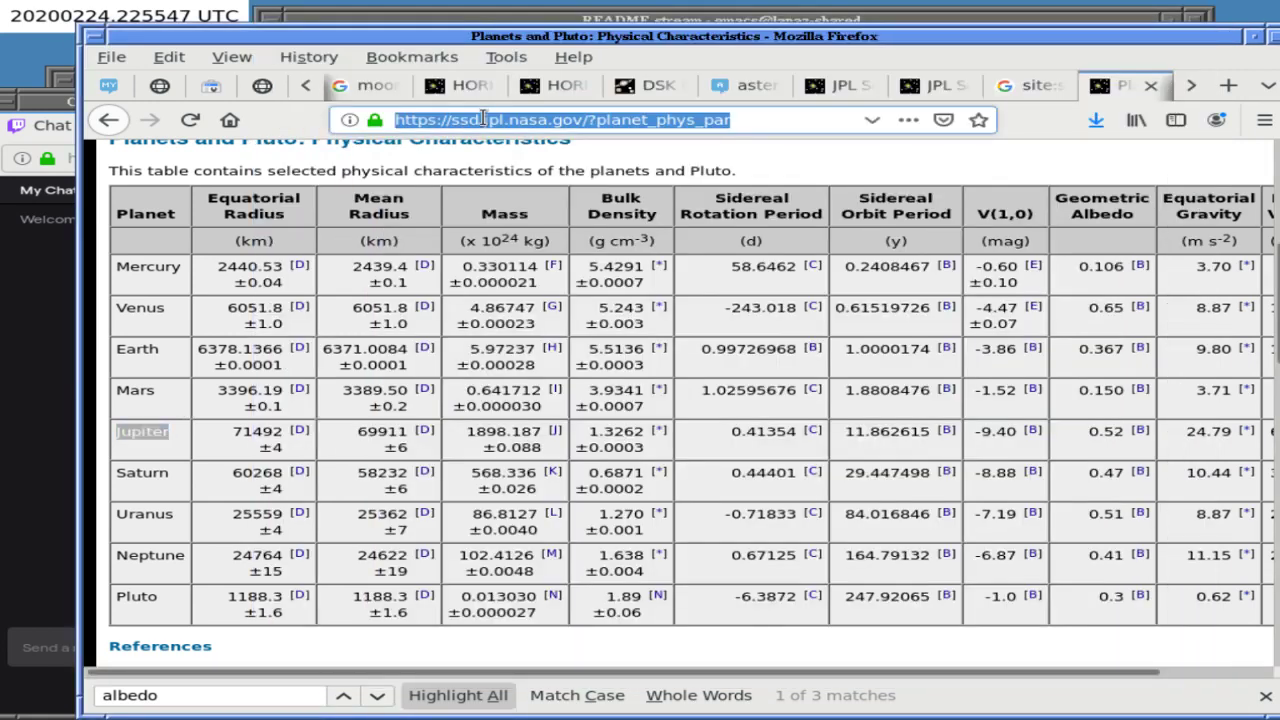
{"action": "key", "text": "BackSpace"}
{"action": "key", "text": "Escape"}
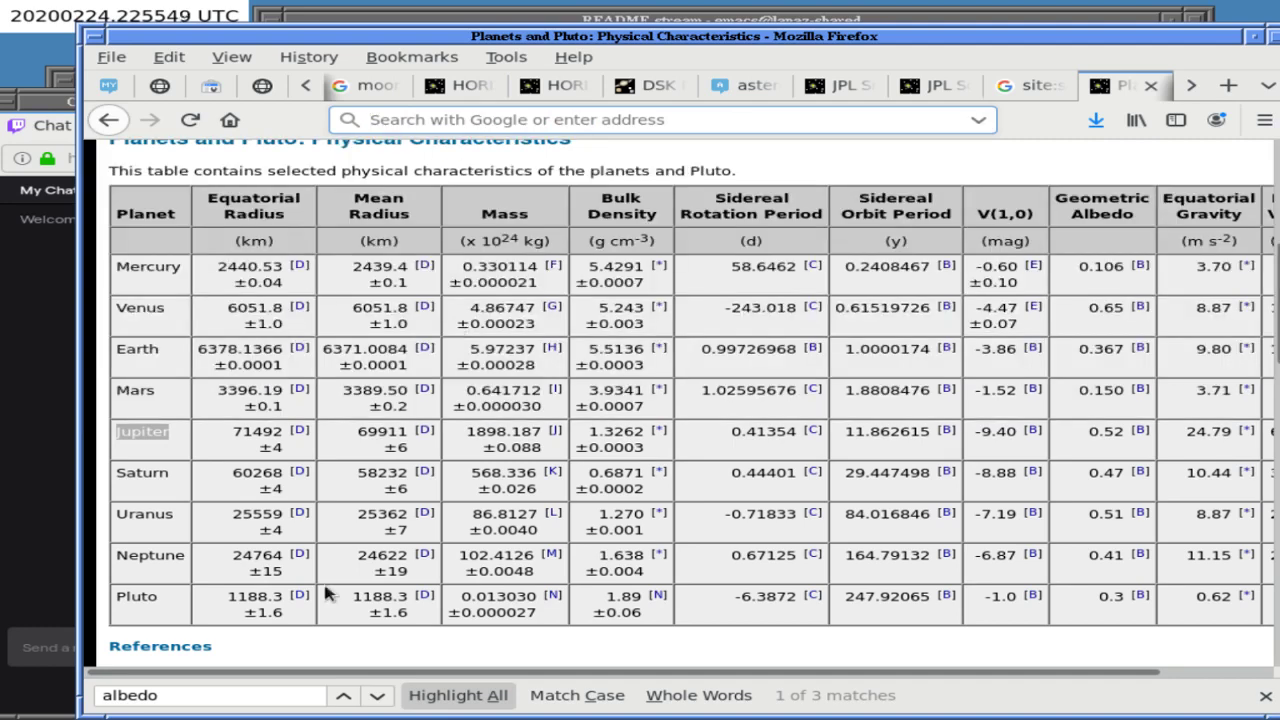
Examine the references and data update notes below the planets table, and return to the page header.
{"action": "left_click", "coordinate": [313, 636]}
{"action": "scroll", "coordinate": [313, 638], "scroll_direction": "down", "scroll_amount": 1}
{"action": "scroll", "coordinate": [312, 637], "scroll_direction": "down", "scroll_amount": 5}
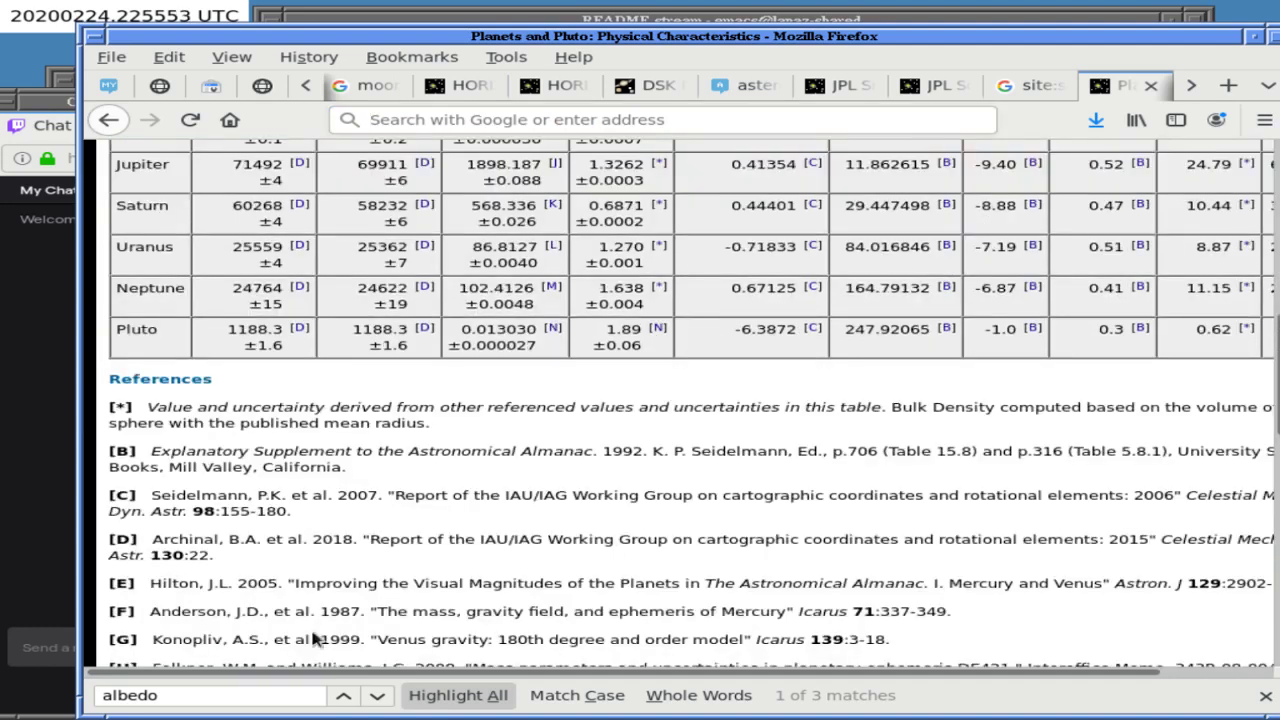
{"action": "scroll", "coordinate": [313, 638], "scroll_direction": "down", "scroll_amount": 7}
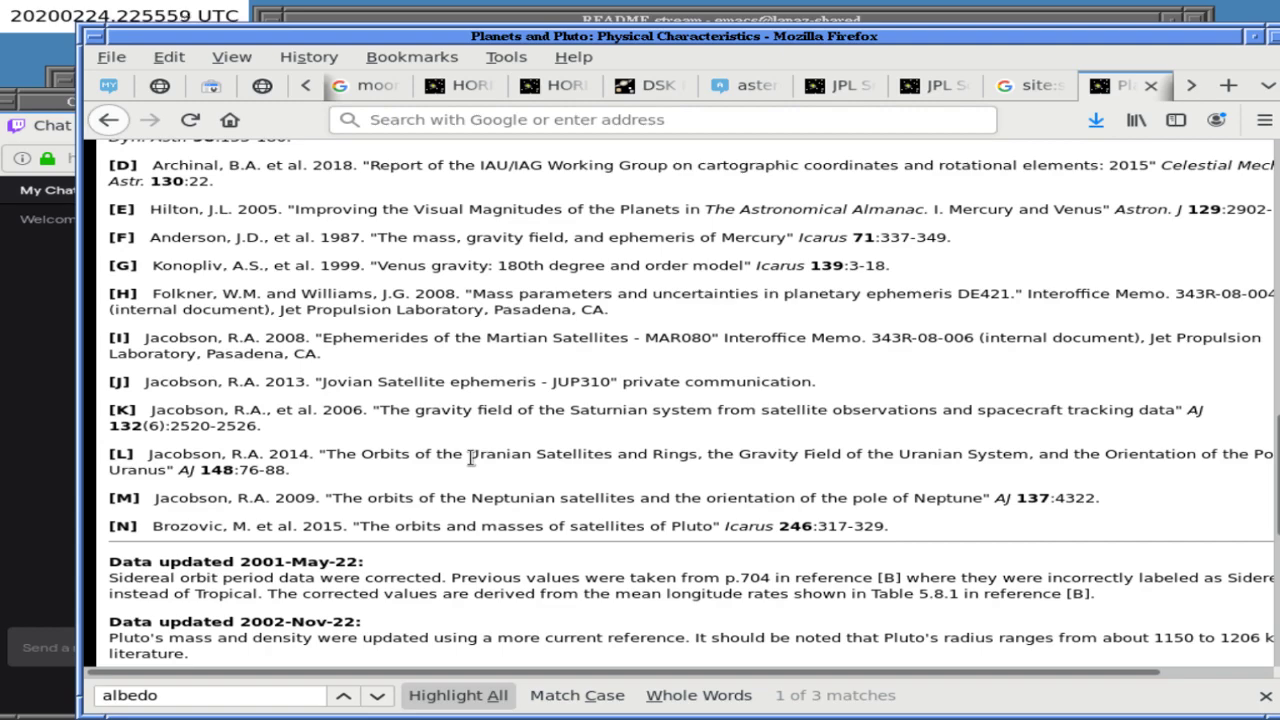
{"action": "scroll", "coordinate": [471, 458], "scroll_direction": "down", "scroll_amount": 7}
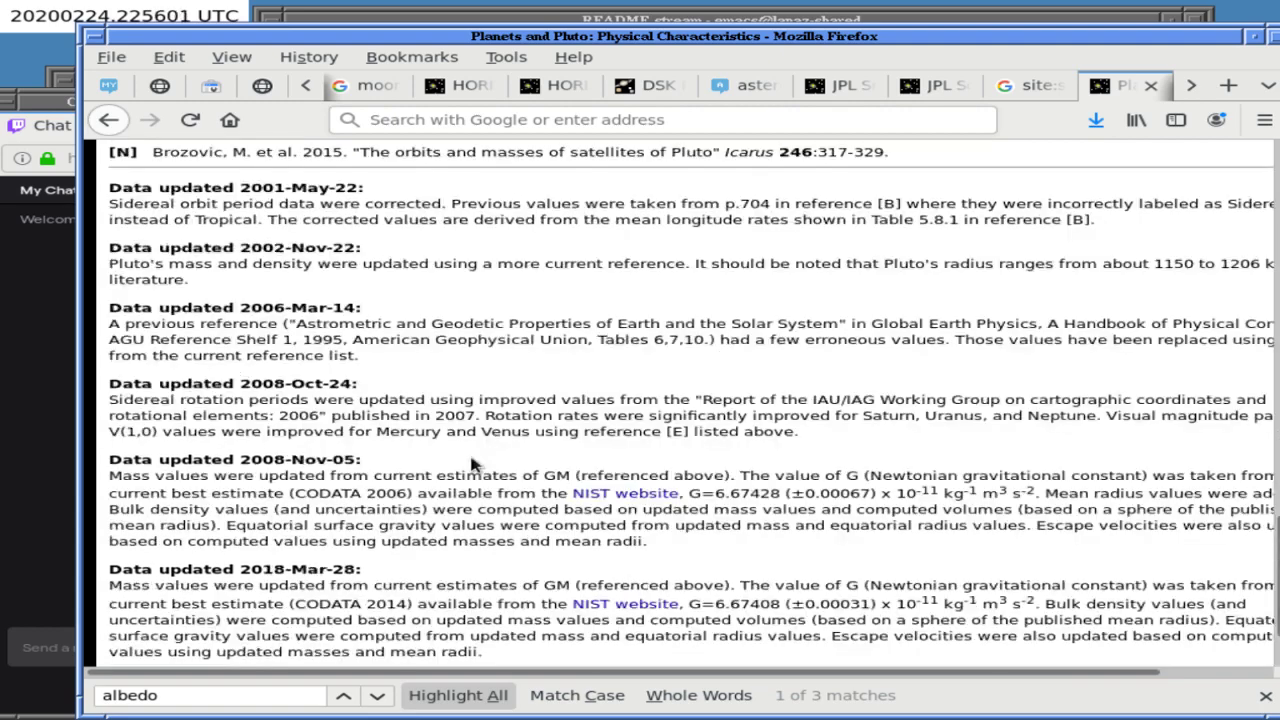
{"action": "scroll", "coordinate": [471, 458], "scroll_direction": "down", "scroll_amount": 2}
{"action": "scroll", "coordinate": [471, 458], "scroll_direction": "up", "scroll_amount": 20}
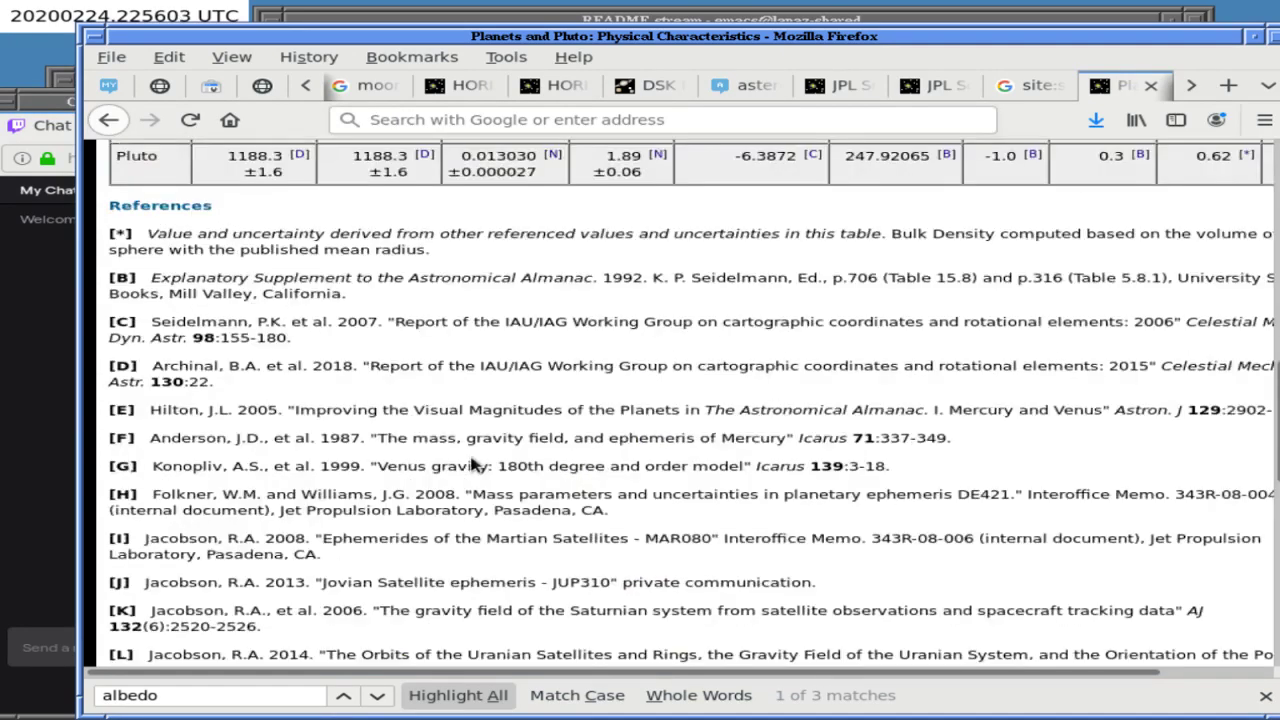
{"action": "scroll", "coordinate": [471, 458], "scroll_direction": "up", "scroll_amount": 3}
{"action": "scroll", "coordinate": [471, 458], "scroll_direction": "down", "scroll_amount": 4}
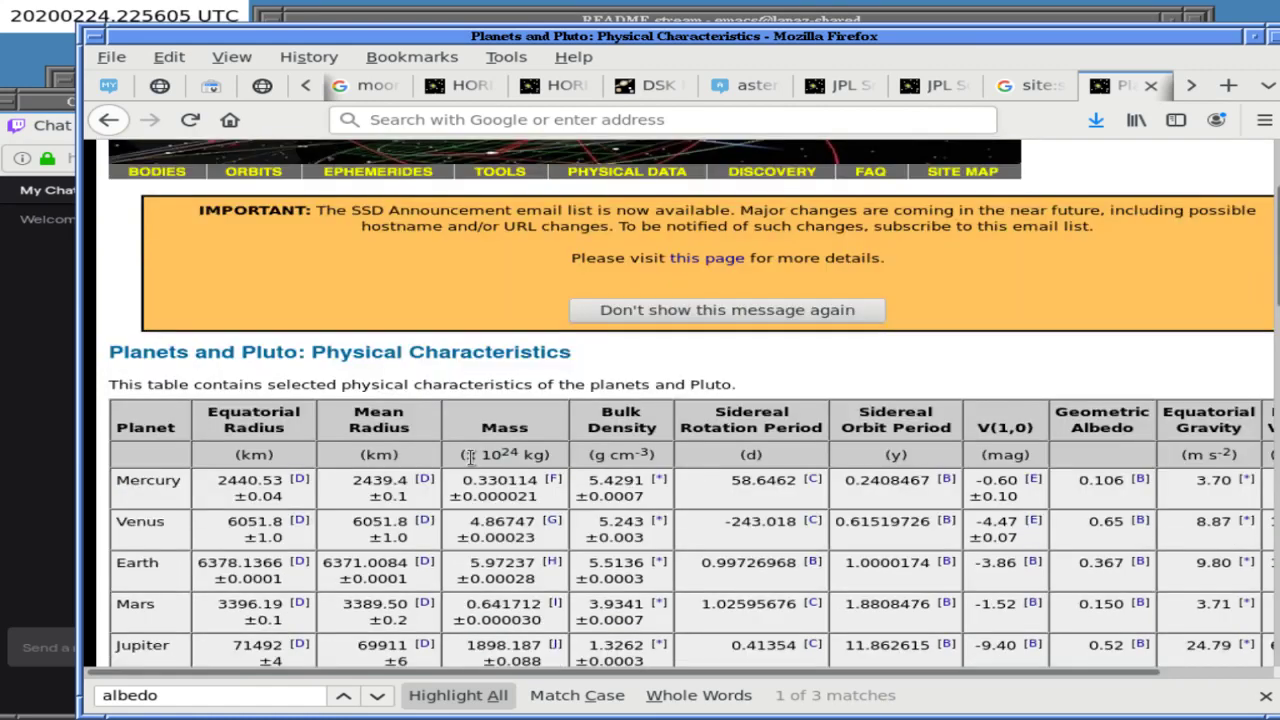
{"action": "scroll", "coordinate": [470, 455], "scroll_direction": "up", "scroll_amount": 3}
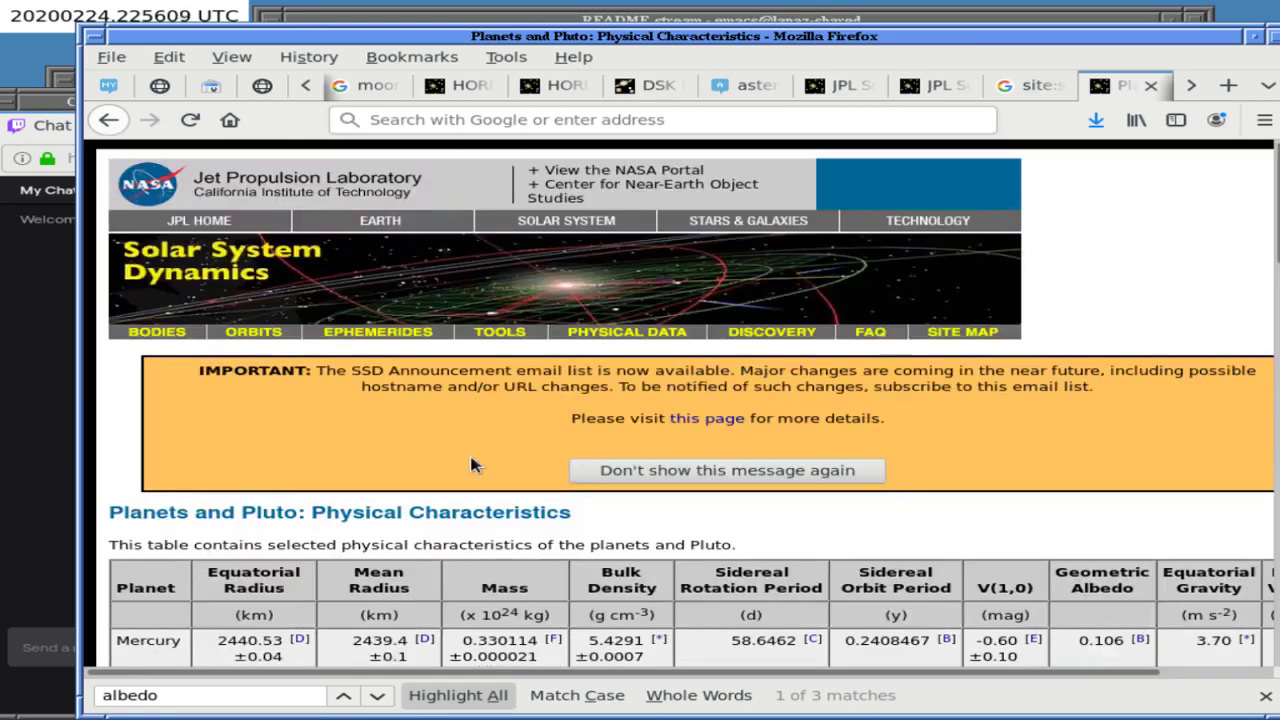
Open the Solar System link from the JPL header and look through the NASA Solar System Exploration home page.
{"action": "left_click", "coordinate": [578, 222]}
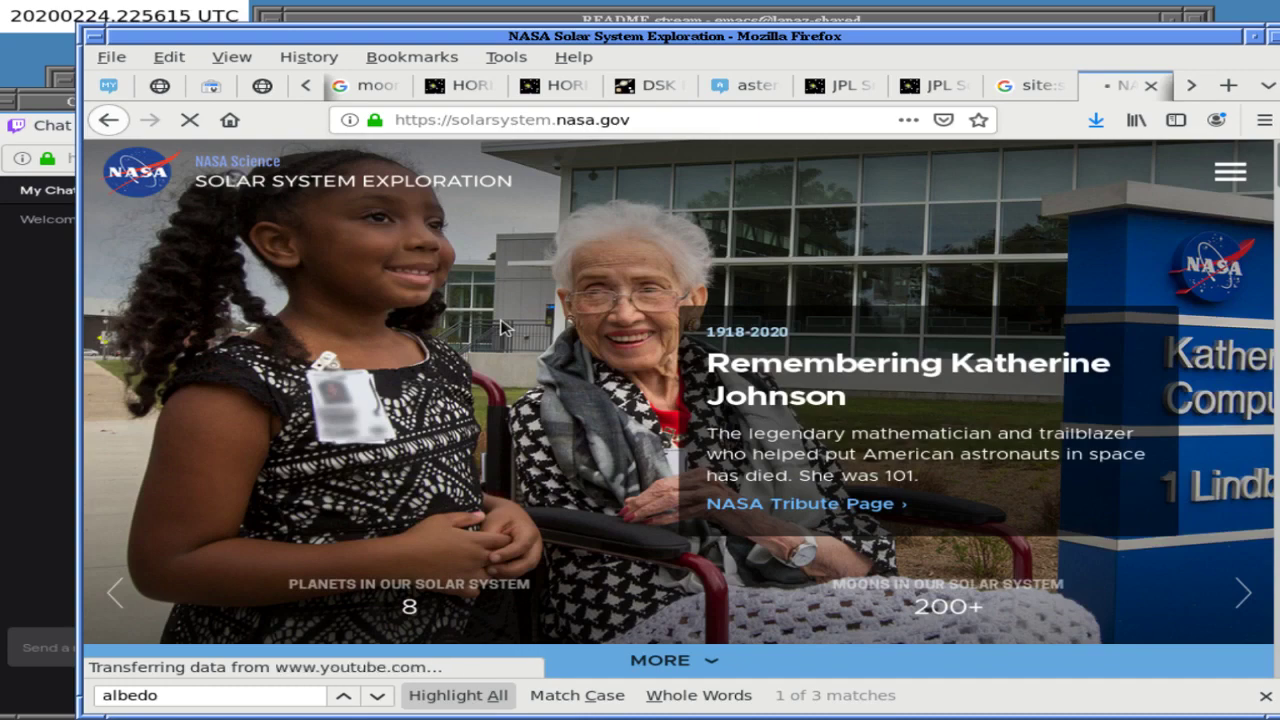
{"action": "scroll", "coordinate": [503, 328], "scroll_direction": "down", "scroll_amount": 5}
{"action": "scroll", "coordinate": [503, 328], "scroll_direction": "down", "scroll_amount": 3}
{"action": "scroll", "coordinate": [505, 328], "scroll_direction": "down", "scroll_amount": 3}
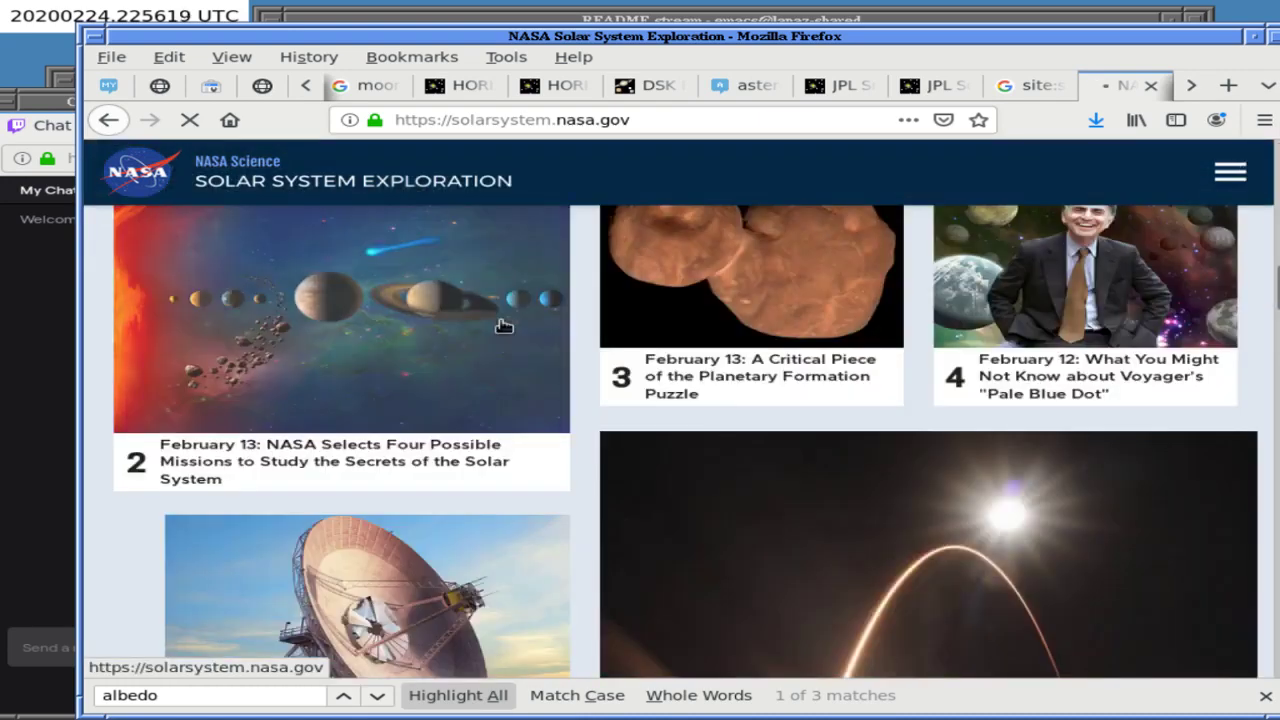
{"action": "scroll", "coordinate": [503, 327], "scroll_direction": "down", "scroll_amount": 6}
{"action": "scroll", "coordinate": [503, 328], "scroll_direction": "up", "scroll_amount": 15}
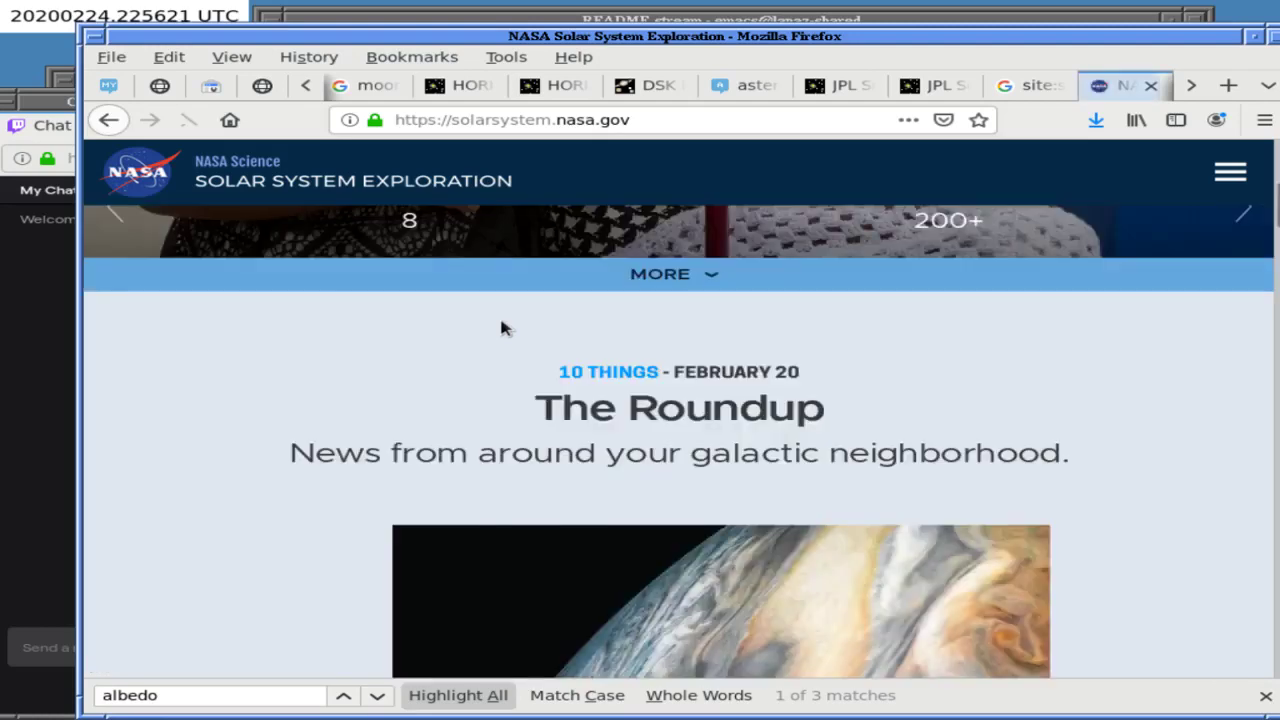
Run a Google search for "moon albedo" in the current browser tab.
{"action": "left_click", "coordinate": [650, 122]}
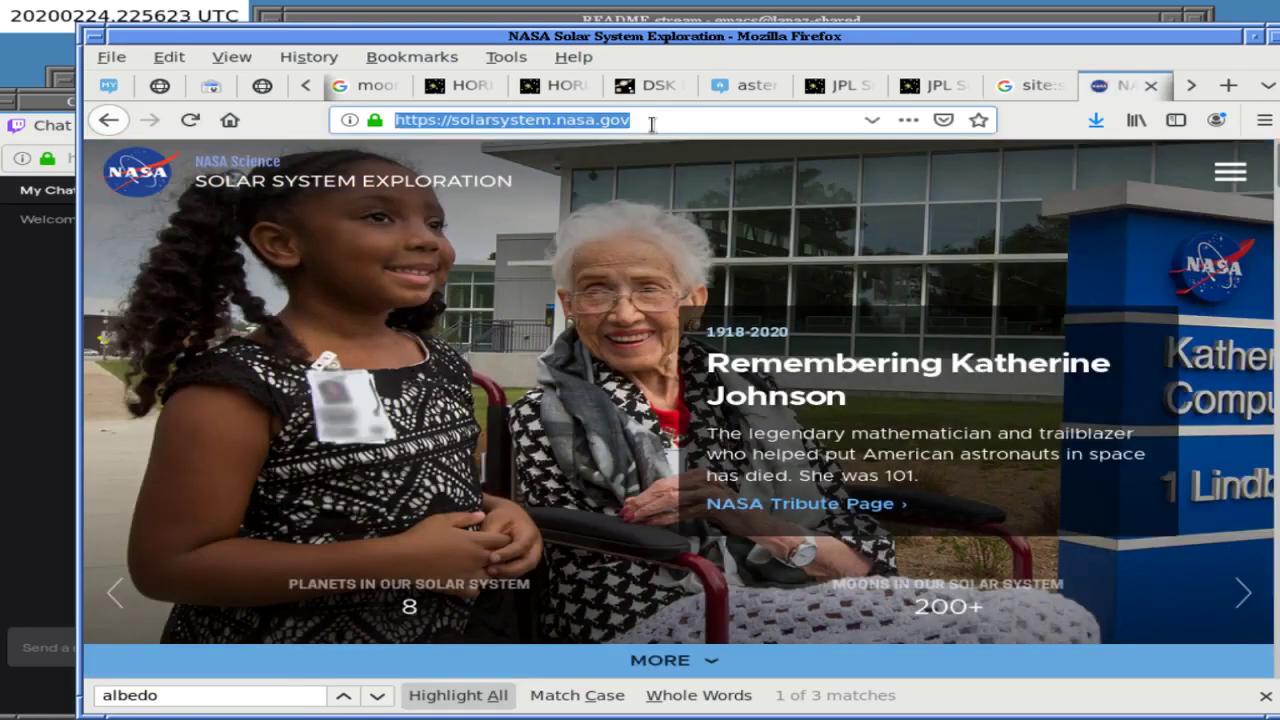
{"action": "type", "text": "lu"}
{"action": "key", "text": "BackSpace"}
{"action": "key", "text": "BackSpace"}
{"action": "type", "text": "mo"}
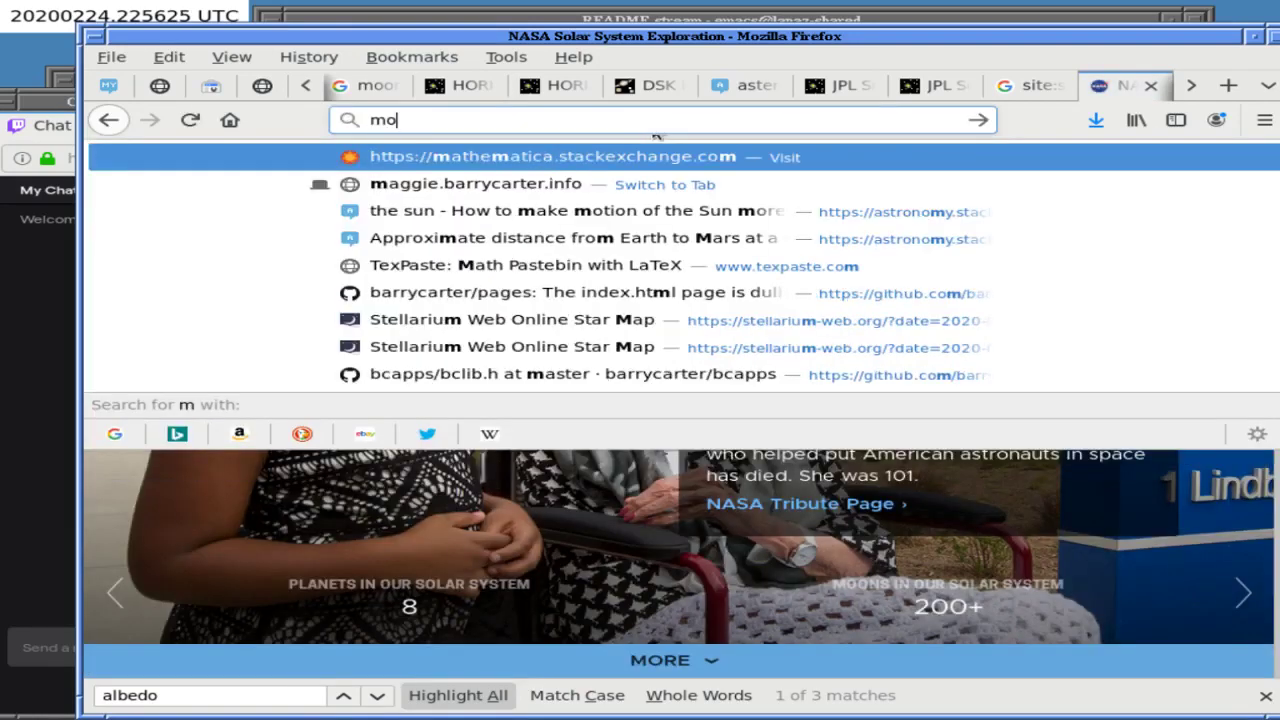
{"action": "type", "text": "on albedo"}
{"action": "key", "text": "Return"}
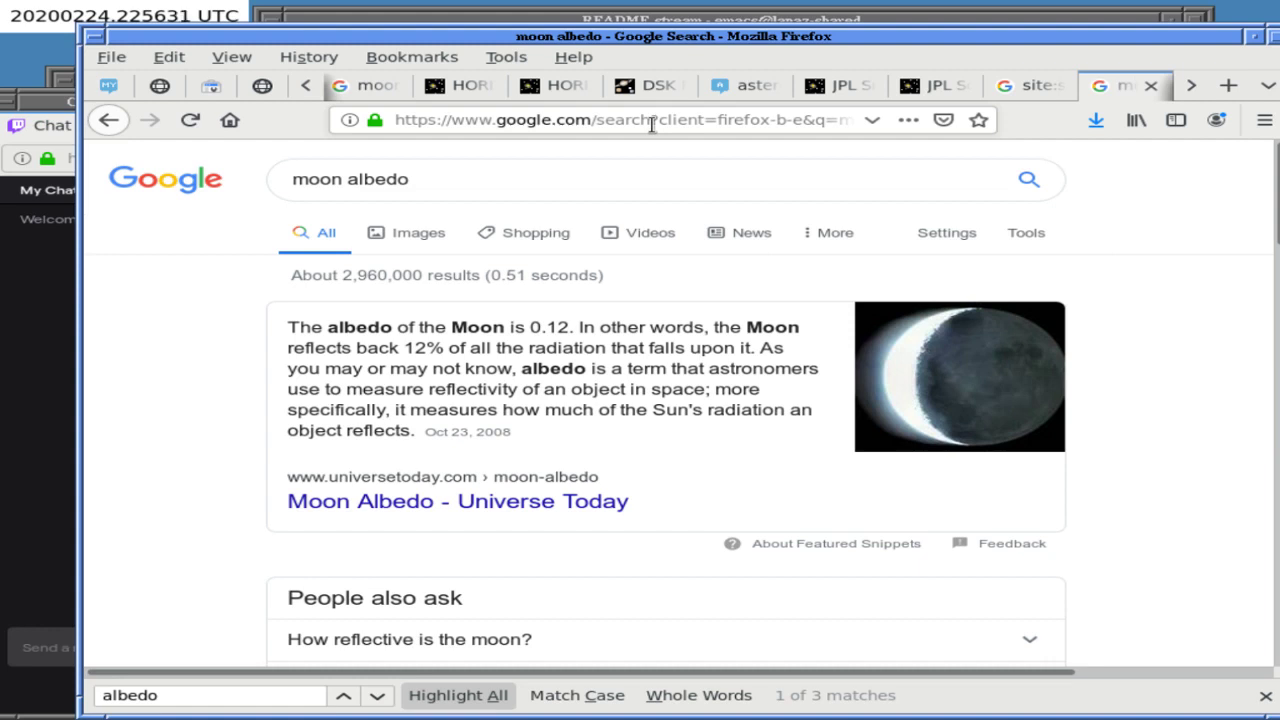
Switch to README.stream in Emacs and append "moon 0.12" after the Jupiter entry in the albedo list.
{"action": "key", "text": "alt+Tab"}
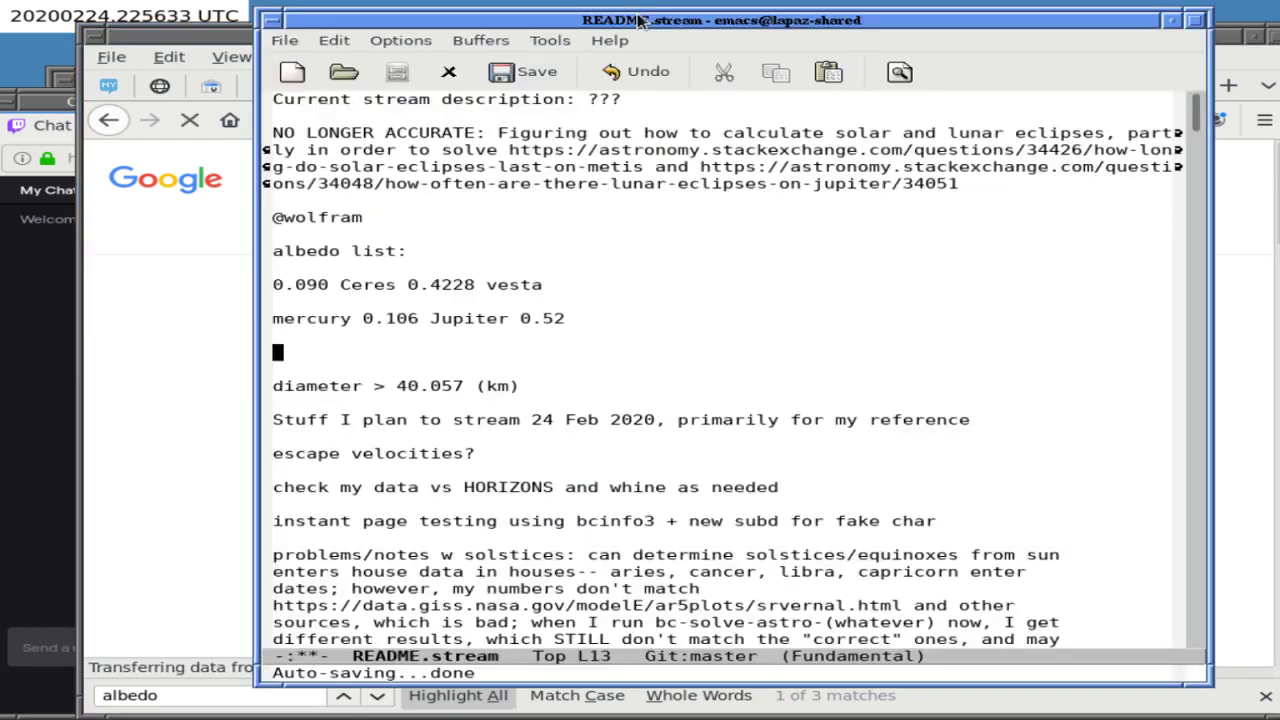
{"action": "key", "text": "Up"}
{"action": "key", "text": "Up"}
{"action": "key", "text": "End"}
{"action": "type", "text": "moo"}
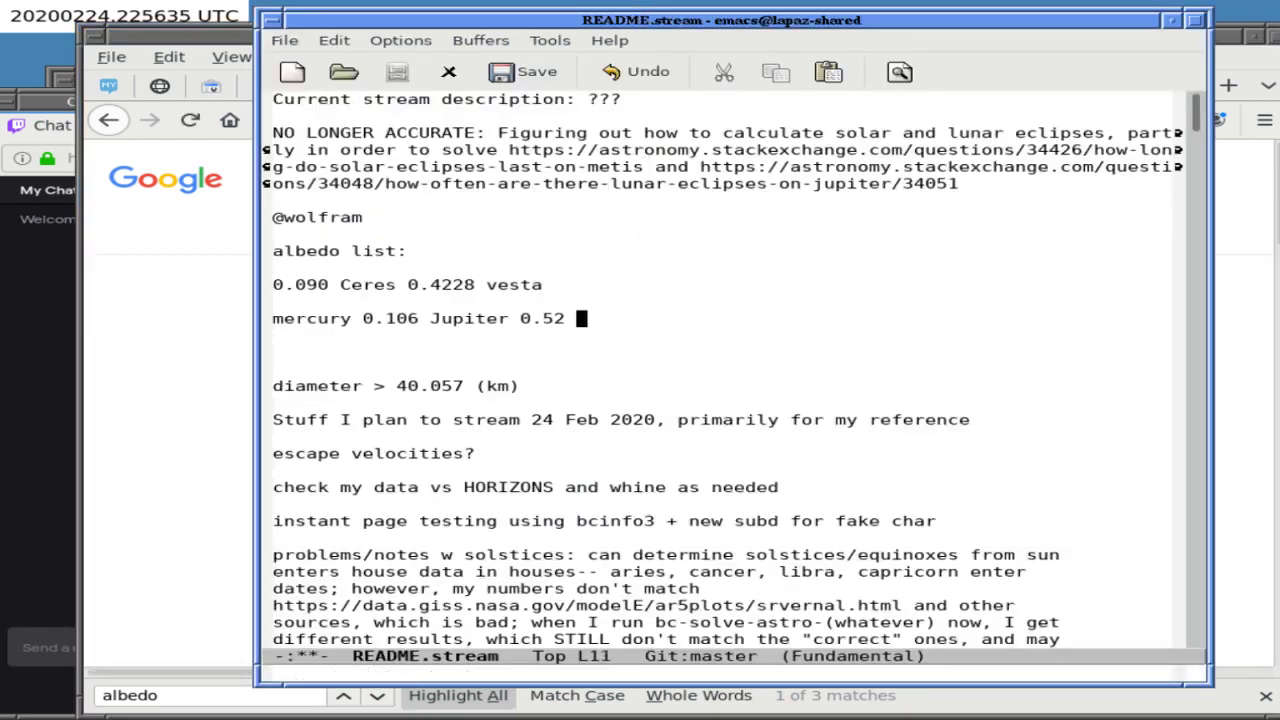
{"action": "type", "text": "n 0.12"}
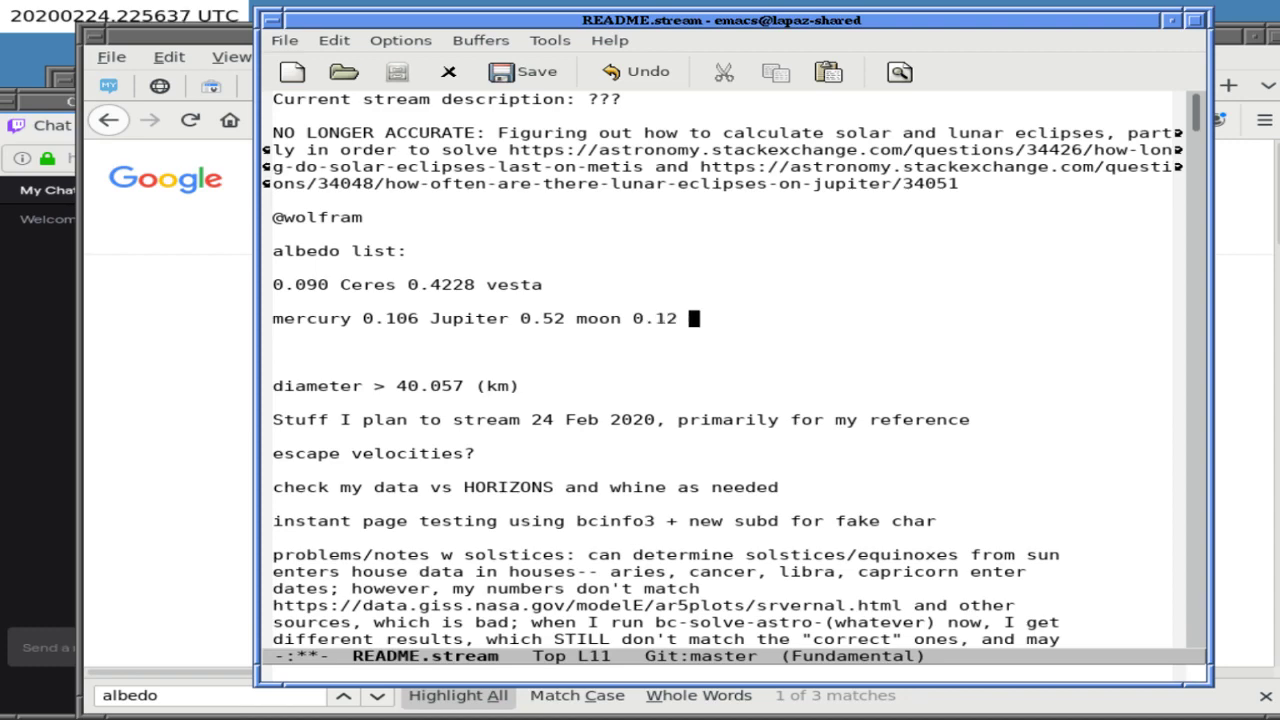
Return to Firefox and replace the Google query with a search for "io albedo".
{"action": "left_click", "coordinate": [234, 414]}
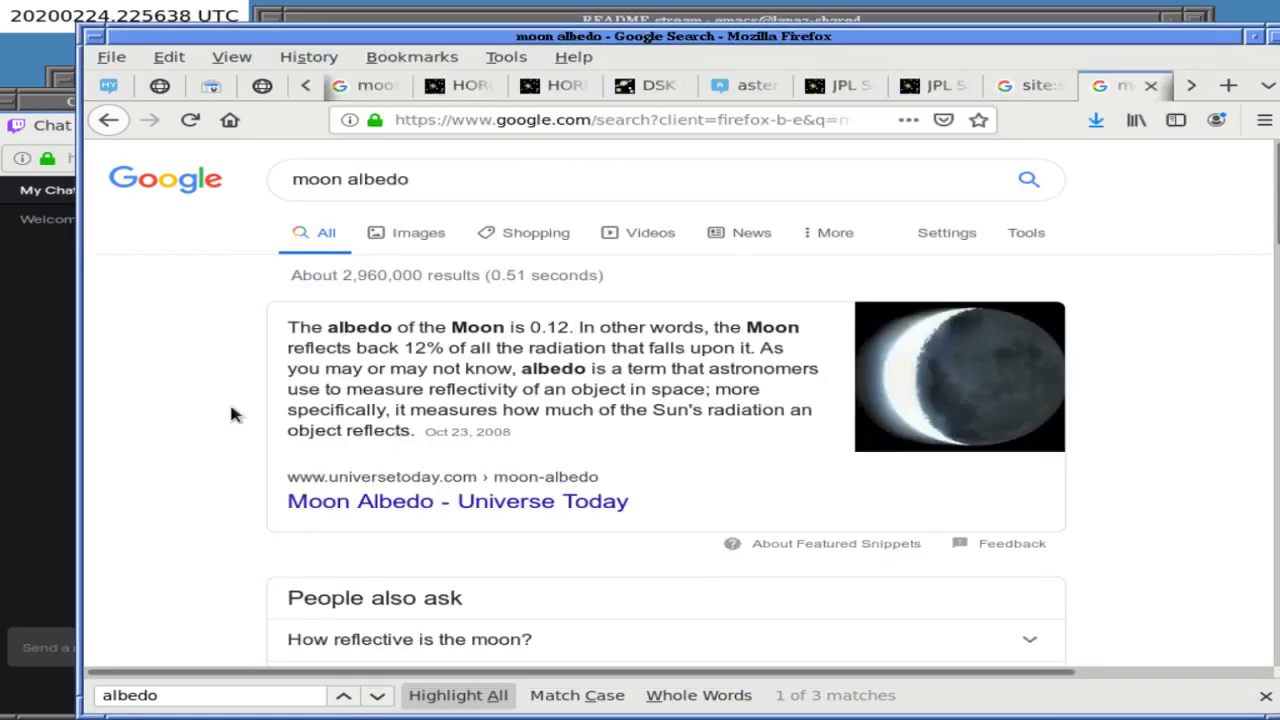
{"action": "triple_click", "coordinate": [519, 189]}
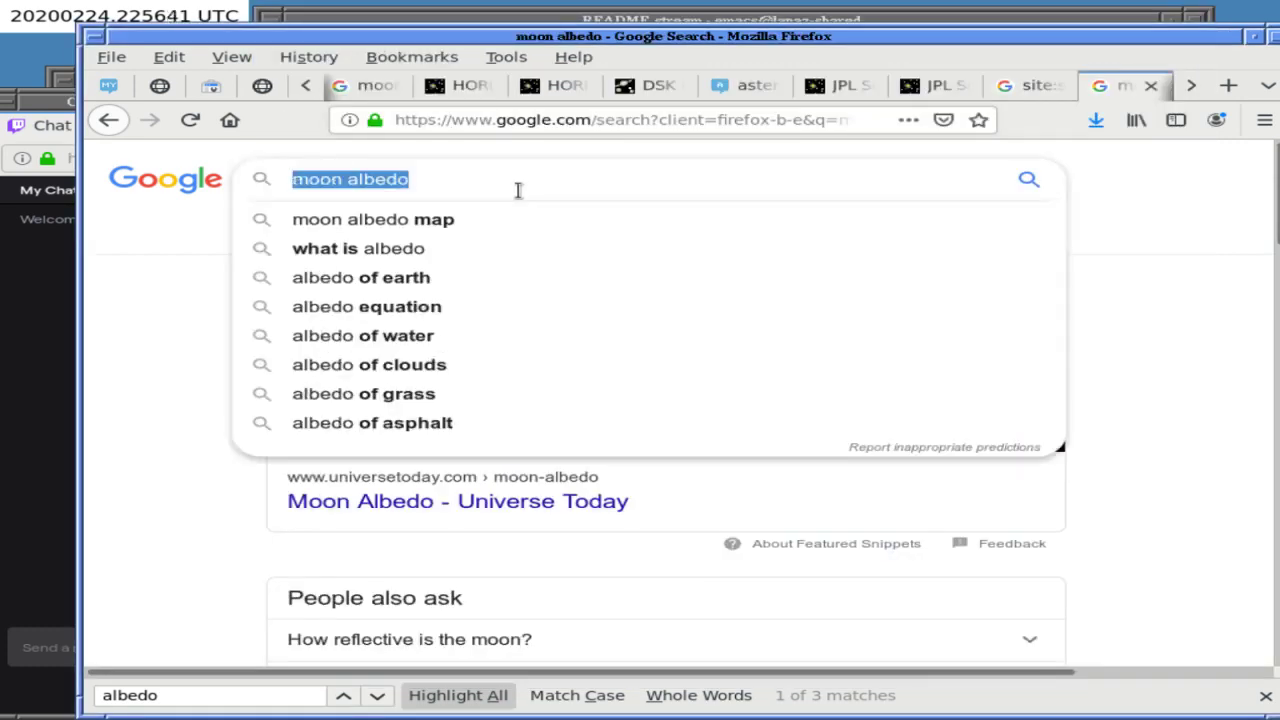
{"action": "type", "text": "io albedo"}
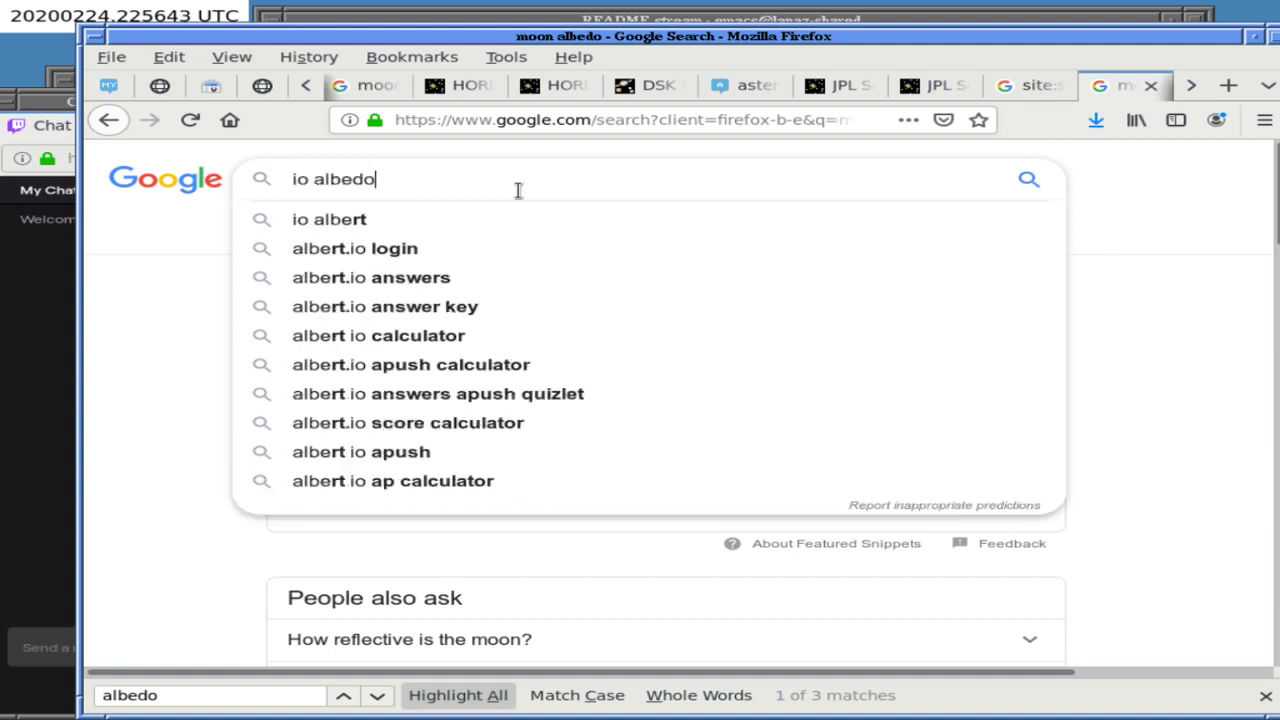
{"action": "key", "text": "Return"}
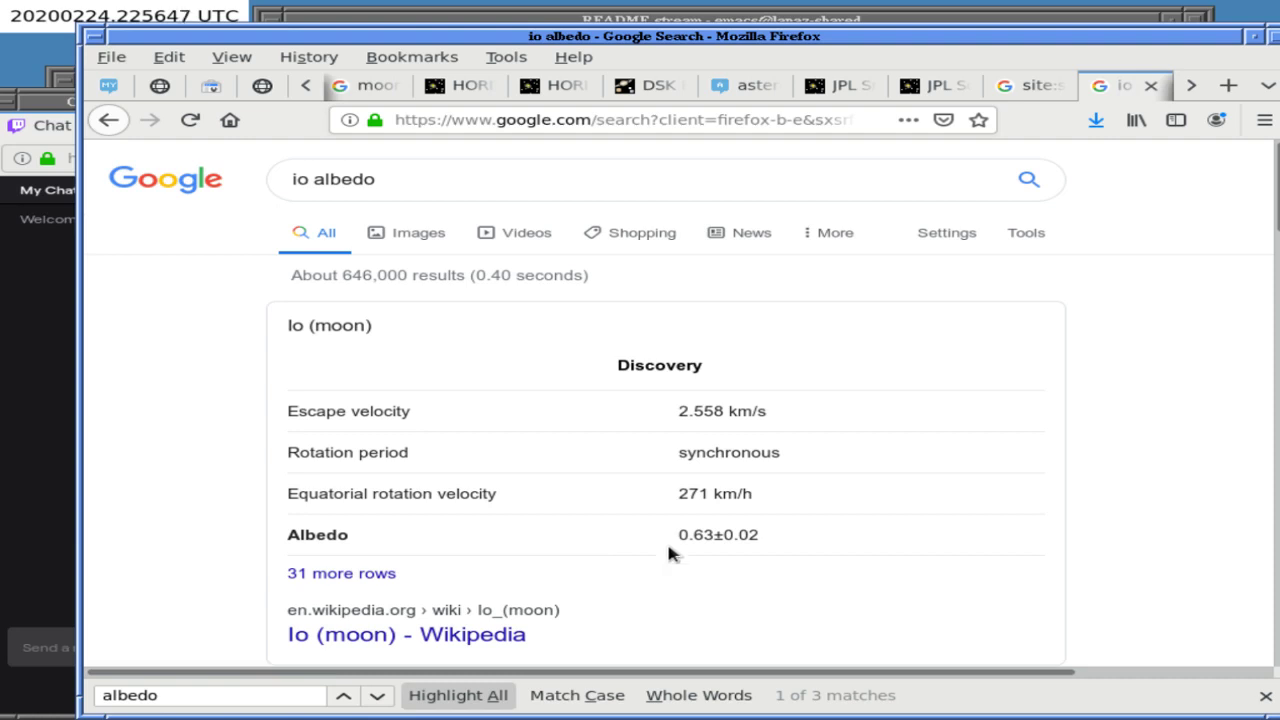
Copy Io's albedo without its uncertainty and append "io 0.63" after the moon entry in README.stream.
{"action": "left_click_drag", "start_coordinate": [678, 540], "coordinate": [712, 537]}
{"action": "key", "text": "ctrl+c"}
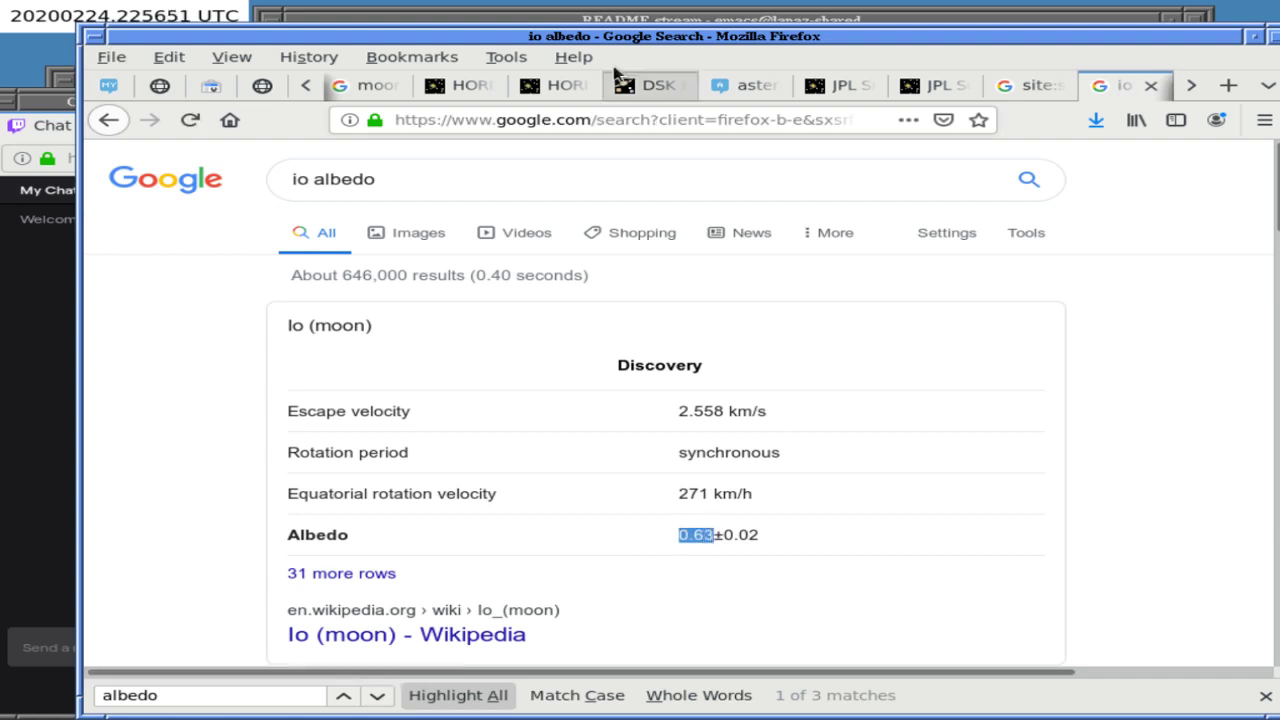
{"action": "left_click", "coordinate": [608, 22]}
{"action": "type", "text": "io"}
{"action": "middle_click", "coordinate": [756, 324]}
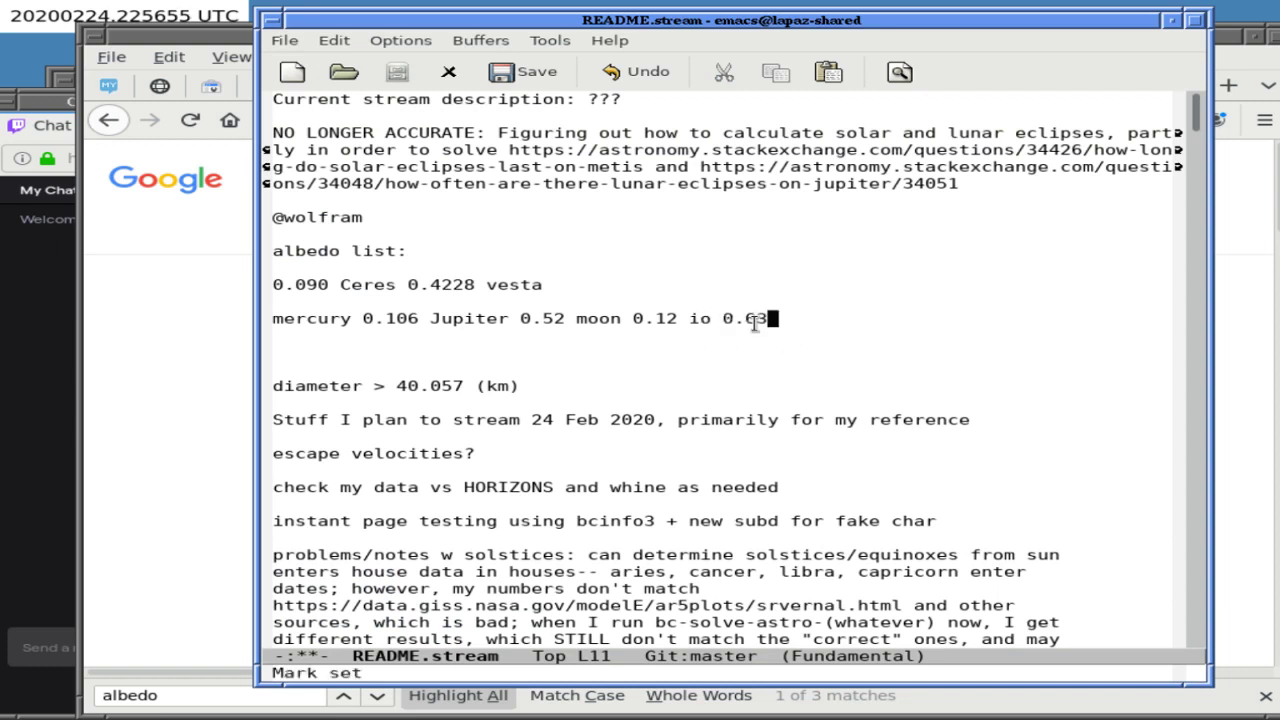
Save README.stream and copy the line "mercury 0.106 Jupiter 0.52 moon 0.12 io 0.63" from the albedo list.
{"action": "key", "text": "ctrl+x"}
{"action": "key", "text": "ctrl+s"}
{"action": "left_click_drag", "start_coordinate": [273, 320], "coordinate": [772, 320]}
{"action": "key", "text": "alt+w"}
Return to Firefox, search Google for the copied mercury, Jupiter, moon and io albedo line, and look through the results.
{"action": "key", "text": "alt+Tab"}
{"action": "triple_click", "coordinate": [503, 190]}
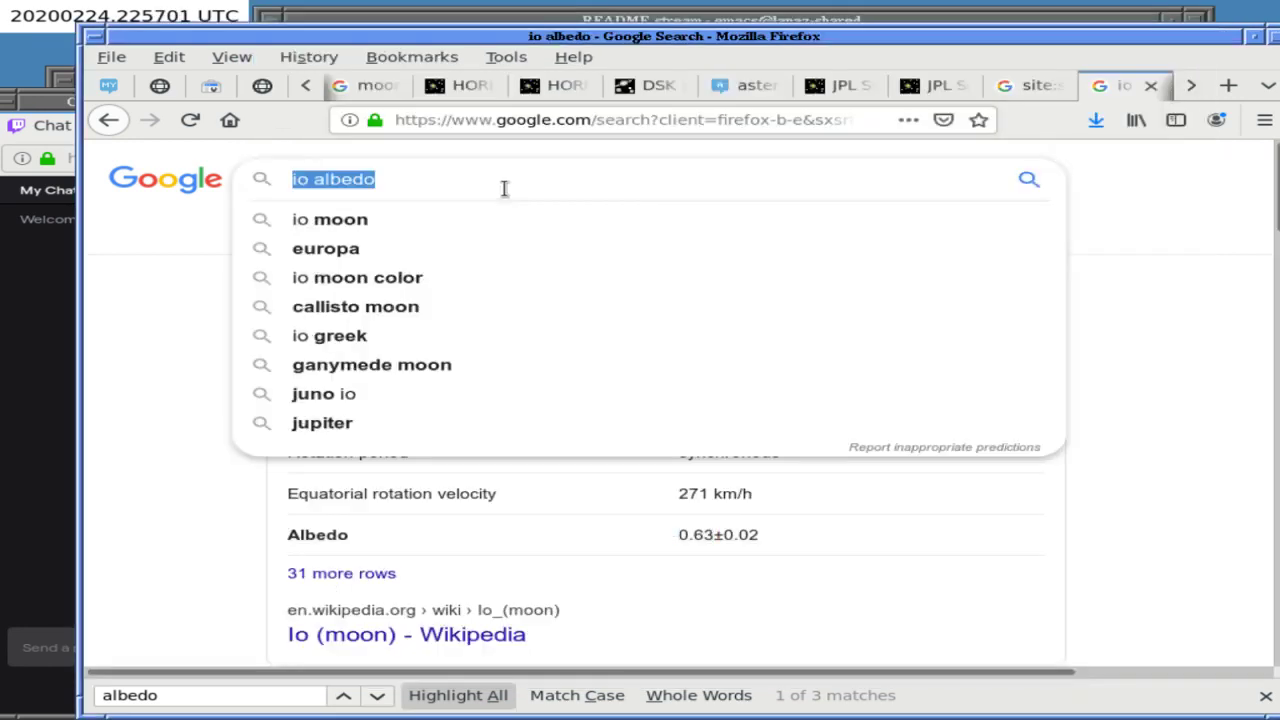
{"action": "key", "text": "BackSpace"}
{"action": "key", "text": "ctrl+v"}
{"action": "key", "text": "Return"}
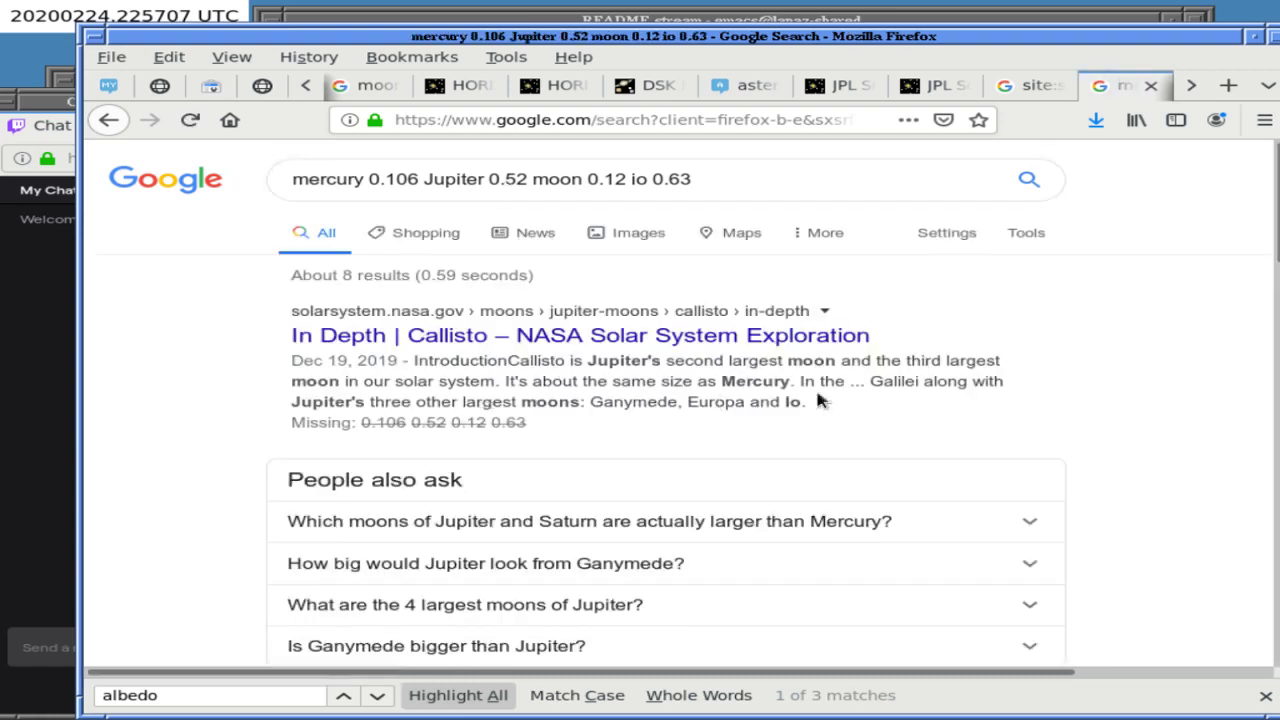
{"action": "scroll", "coordinate": [817, 400], "scroll_direction": "down", "scroll_amount": 5}
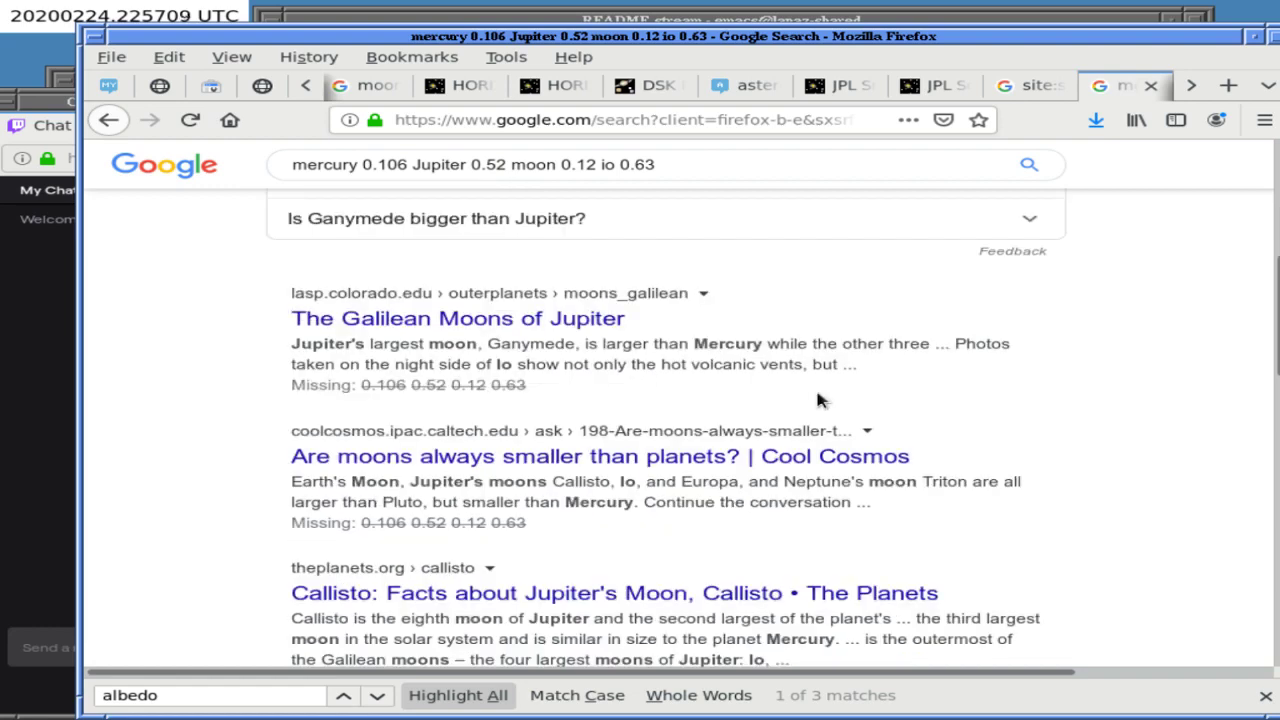
{"action": "scroll", "coordinate": [817, 399], "scroll_direction": "down", "scroll_amount": 3}
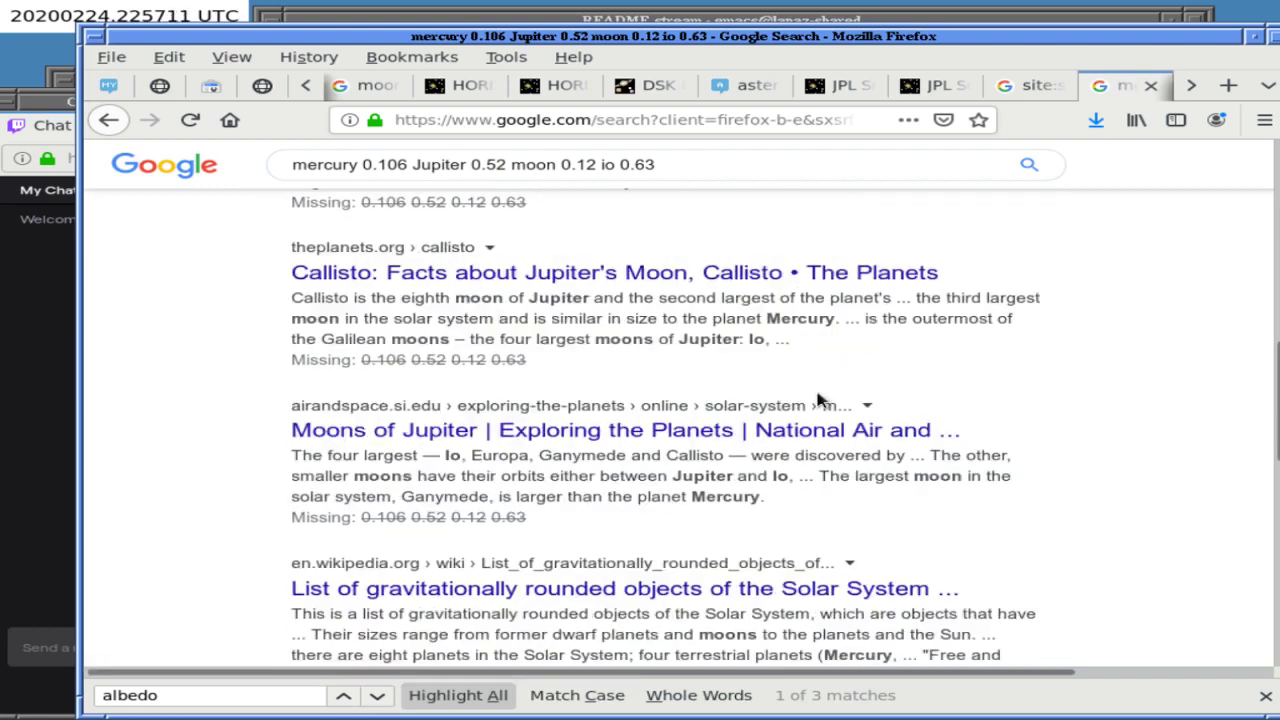
{"action": "scroll", "coordinate": [817, 399], "scroll_direction": "down", "scroll_amount": 2}
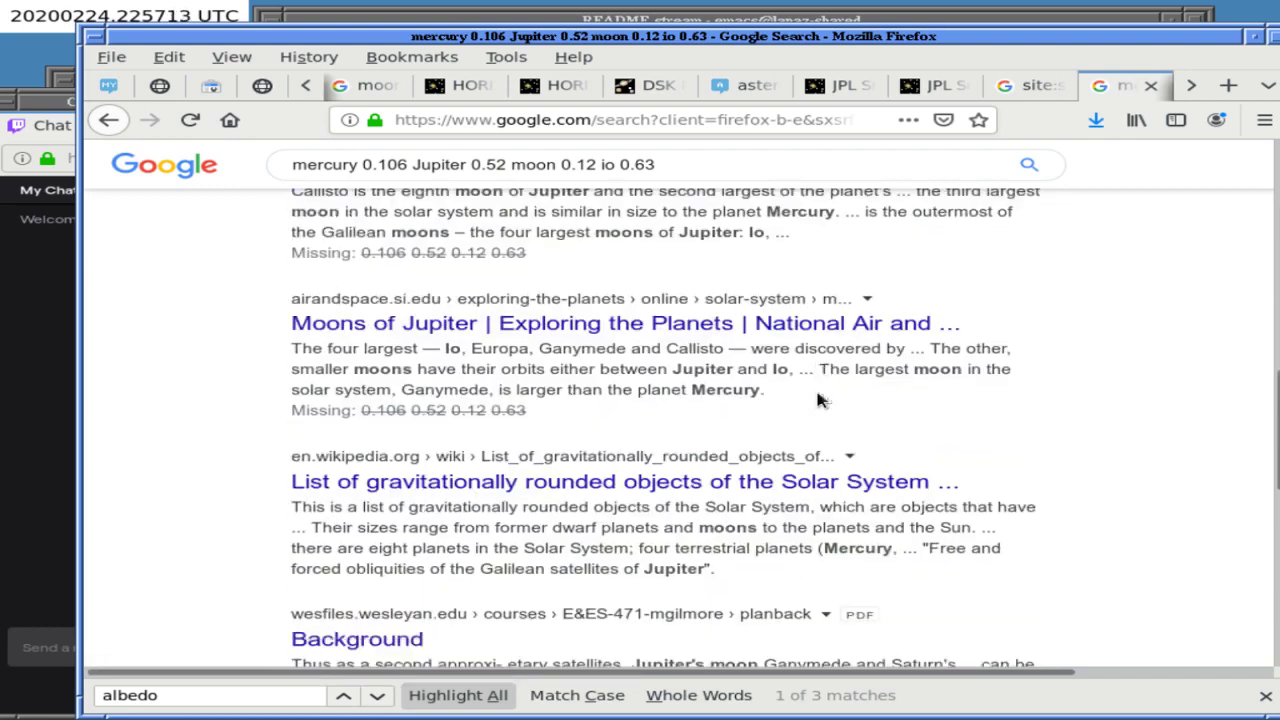
{"action": "scroll", "coordinate": [817, 399], "scroll_direction": "down", "scroll_amount": 5}
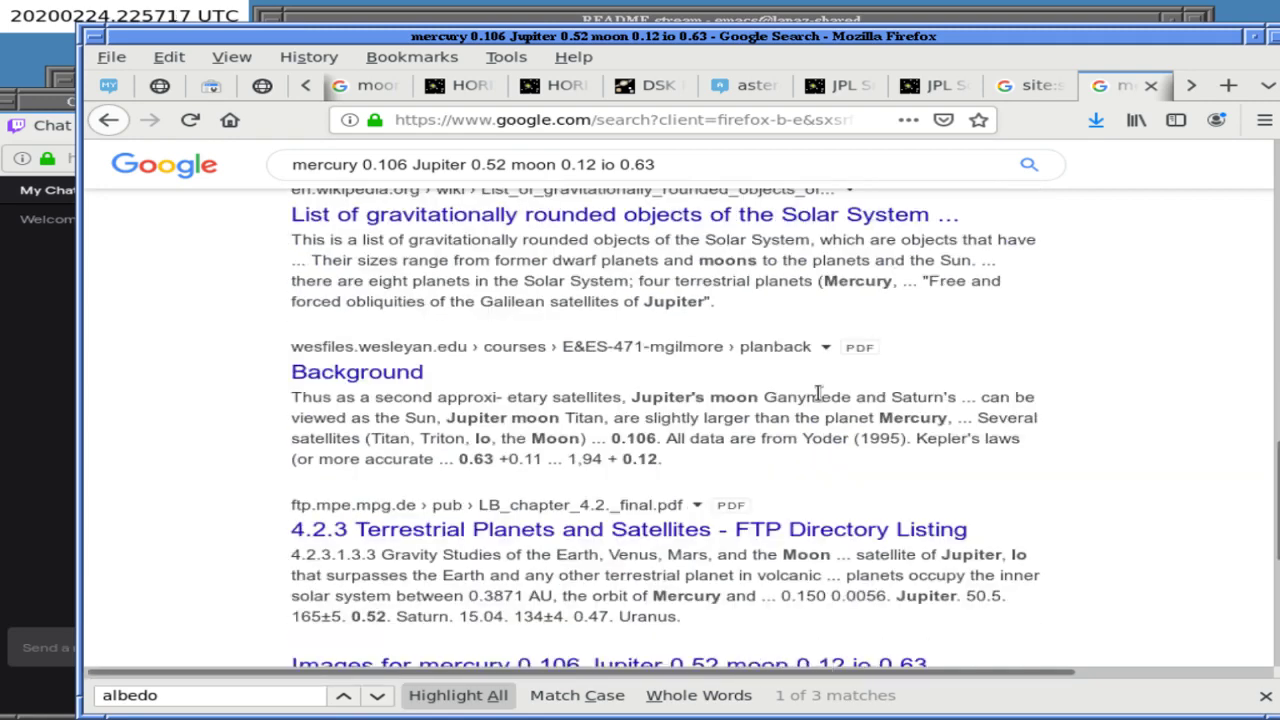
{"action": "scroll", "coordinate": [817, 393], "scroll_direction": "up", "scroll_amount": 10}
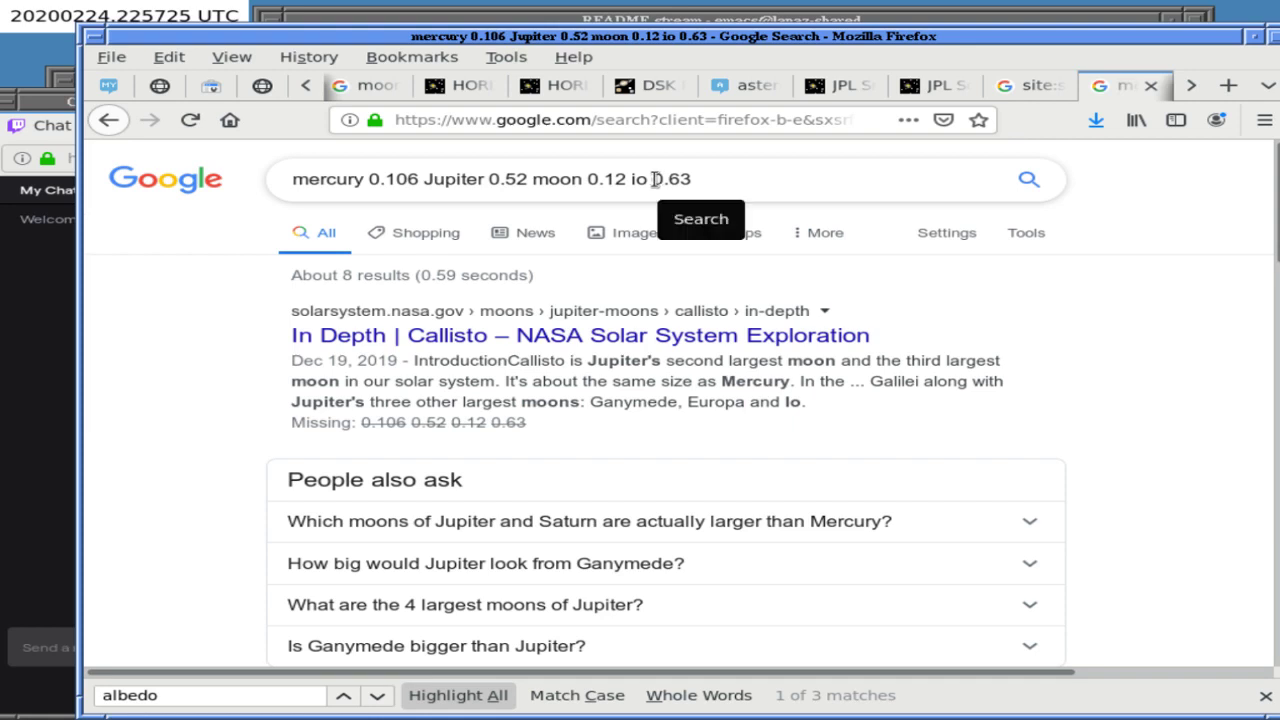
Put double quotes around the values 0.106 and 0.52 in the Google query to require exact matches.
{"action": "left_click", "coordinate": [370, 180]}
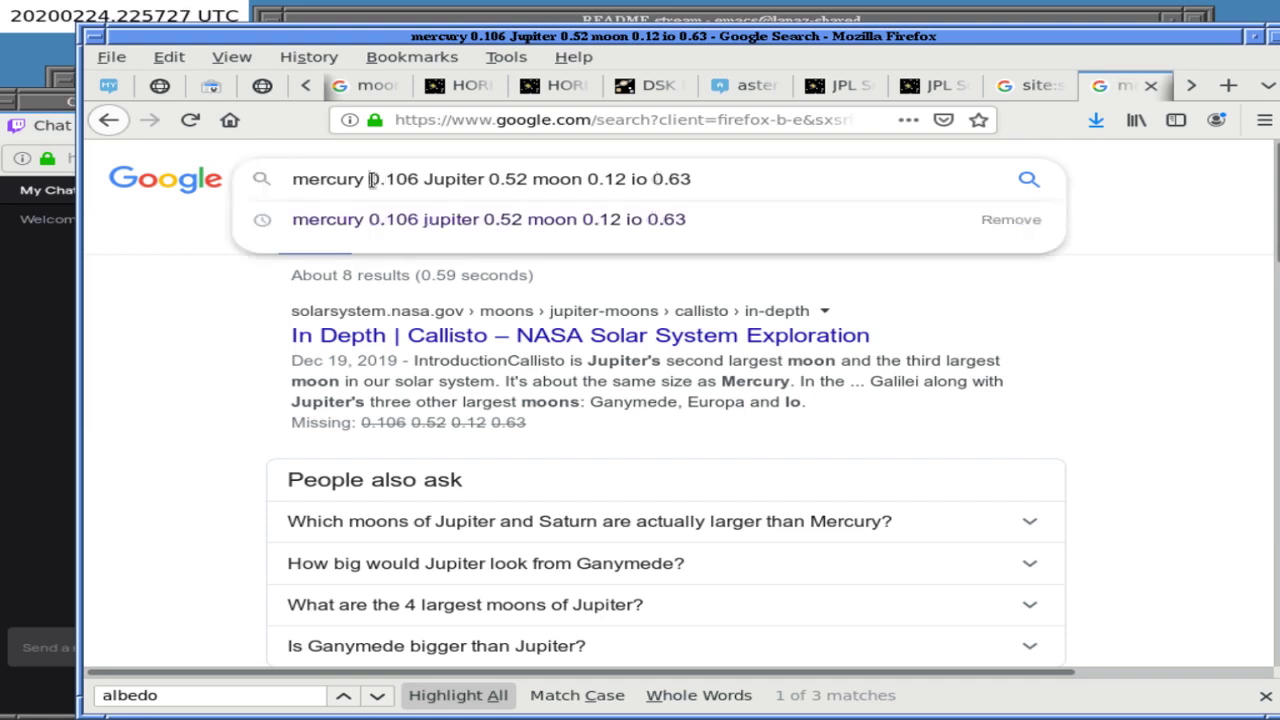
{"action": "type", "text": "\""}
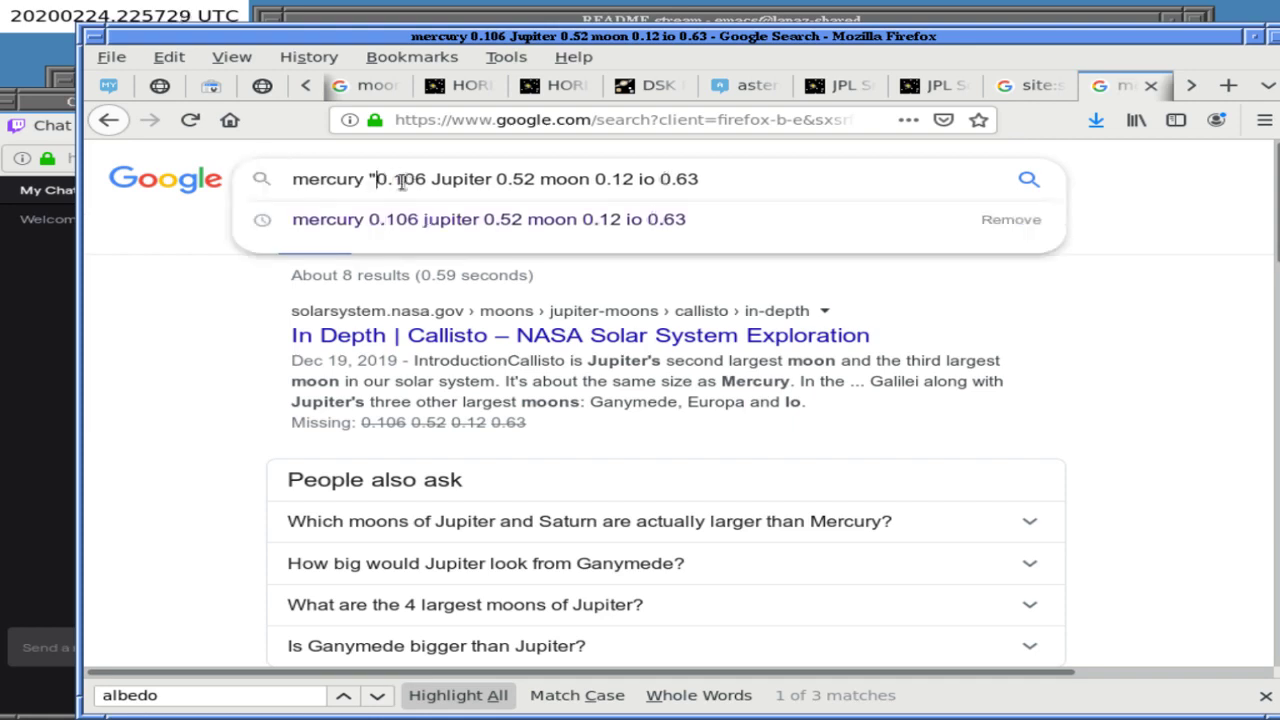
{"action": "key", "text": "ctrl+Right"}
{"action": "type", "text": "\""}
{"action": "key", "text": "ctrl+Right"}
{"action": "key", "text": "Right"}
{"action": "type", "text": "\""}
{"action": "key", "text": "ctrl+Right"}
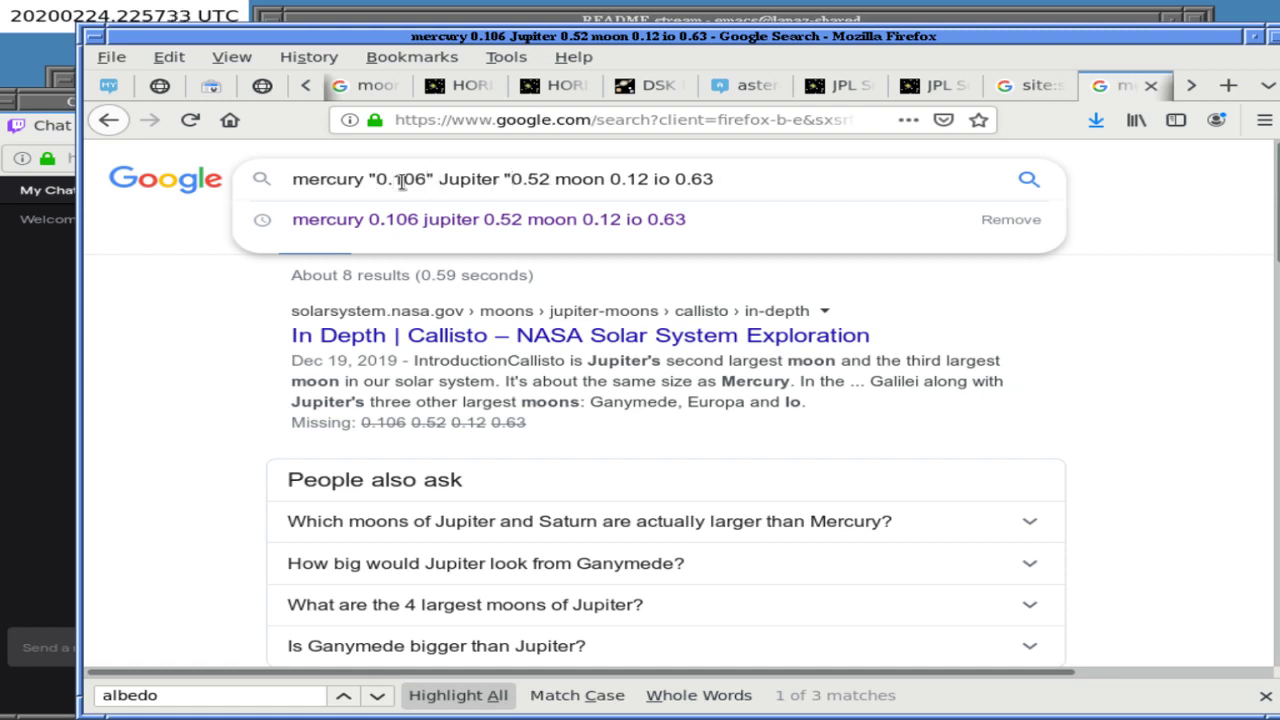
{"action": "type", "text": "\""}
Put double quotes around 0.12 and 0.63 in the query as well and run the refined search.
{"action": "key", "text": "Right"}
{"action": "key", "text": "ctrl+Right"}
{"action": "key", "text": "Right"}
{"action": "type", "text": "\""}
{"action": "key", "text": "ctrl+Right"}
{"action": "type", "text": "\""}
{"action": "key", "text": "ctrl+Right"}
{"action": "key", "text": "Right"}
{"action": "type", "text": "\""}
{"action": "key", "text": "ctrl+Right"}
{"action": "type", "text": "\""}
{"action": "key", "text": "Return"}
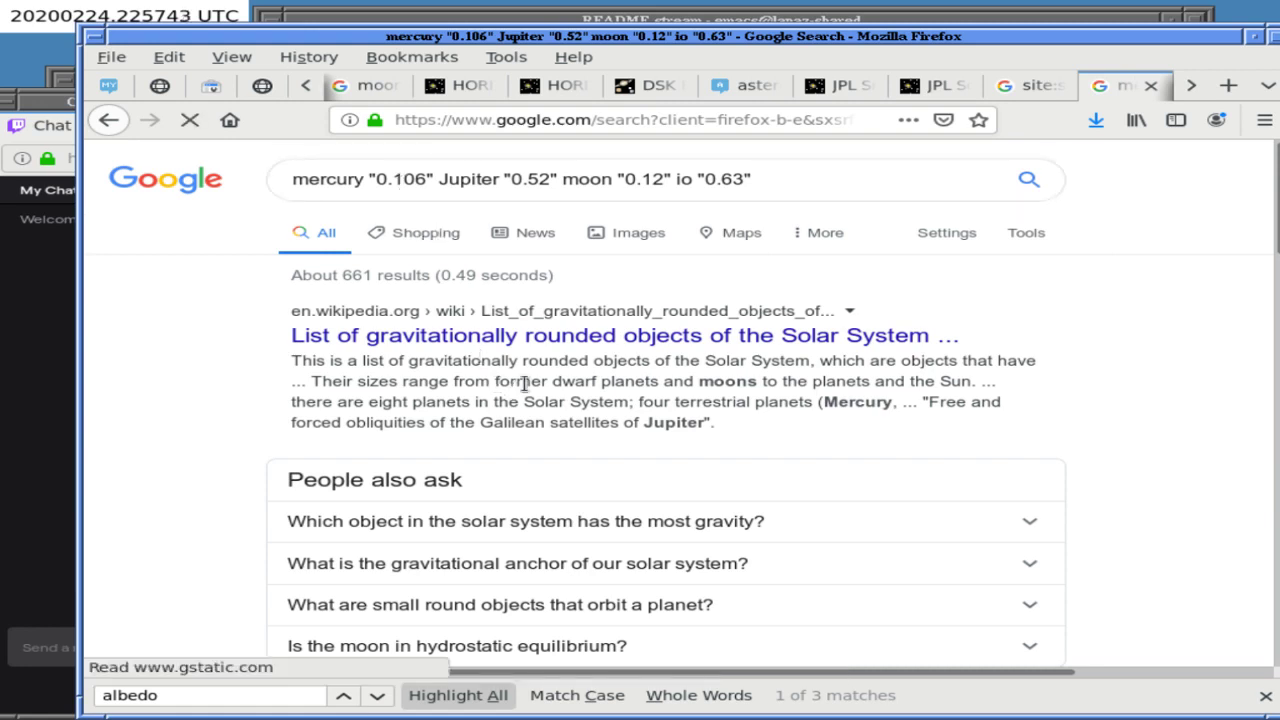
Open the Wikipedia result "List of gravitationally rounded objects of the Solar System" in a new tab and scan the other results.
{"action": "middle_click", "coordinate": [470, 336]}
{"action": "scroll", "coordinate": [170, 400], "scroll_direction": "down", "scroll_amount": 5}
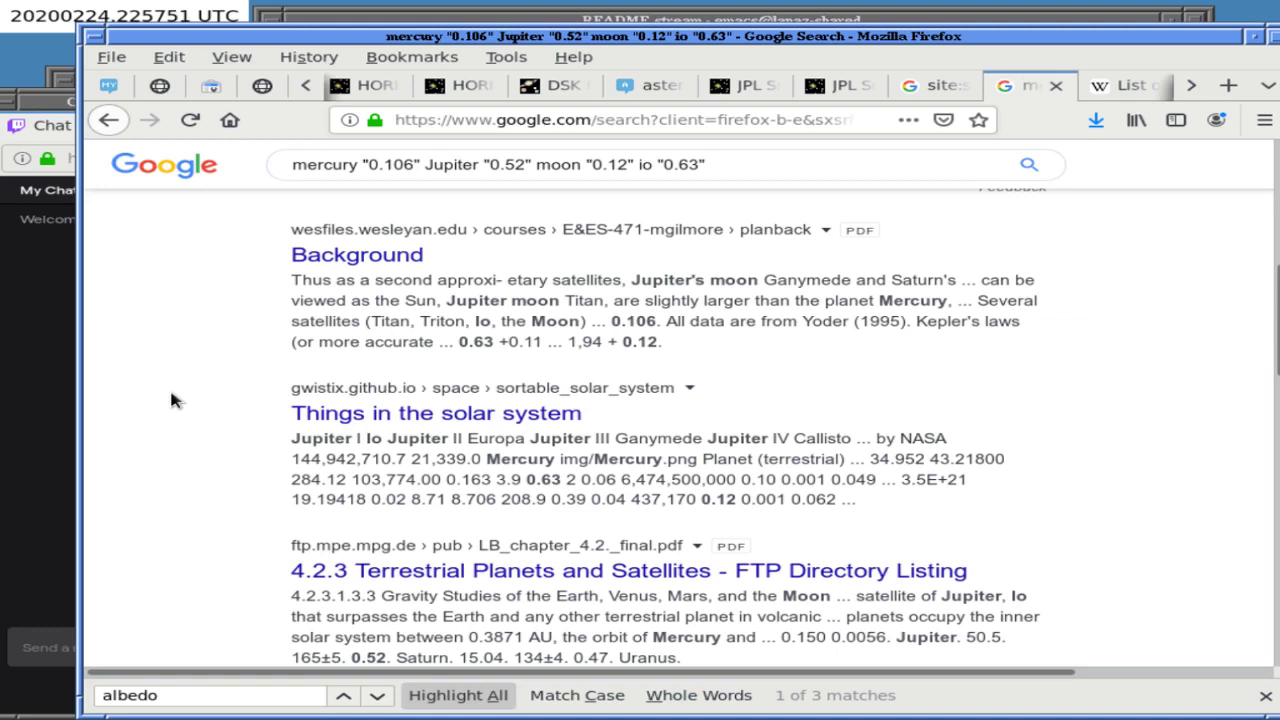
{"action": "scroll", "coordinate": [170, 400], "scroll_direction": "down", "scroll_amount": 1}
{"action": "scroll", "coordinate": [170, 400], "scroll_direction": "down", "scroll_amount": 1}
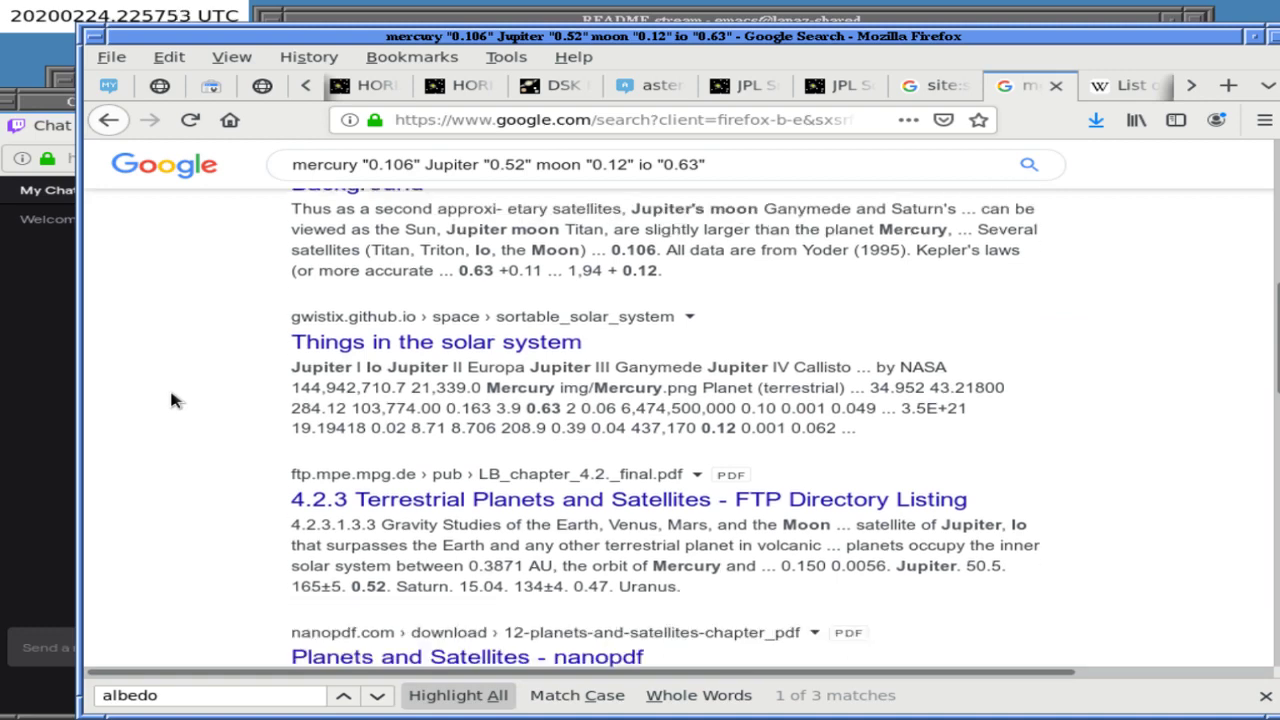
{"action": "scroll", "coordinate": [170, 400], "scroll_direction": "down", "scroll_amount": 3}
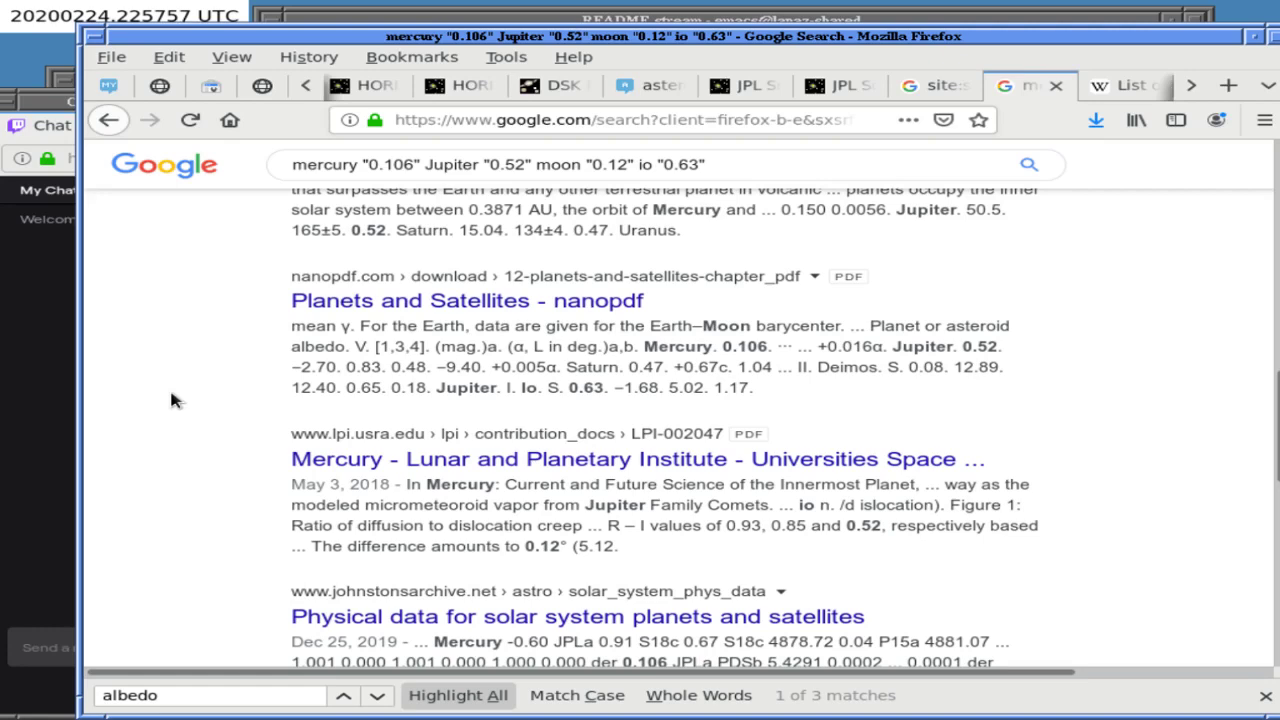
Find ".gov" within the Google results page and step through the matches.
{"action": "key", "text": "ctrl+f"}
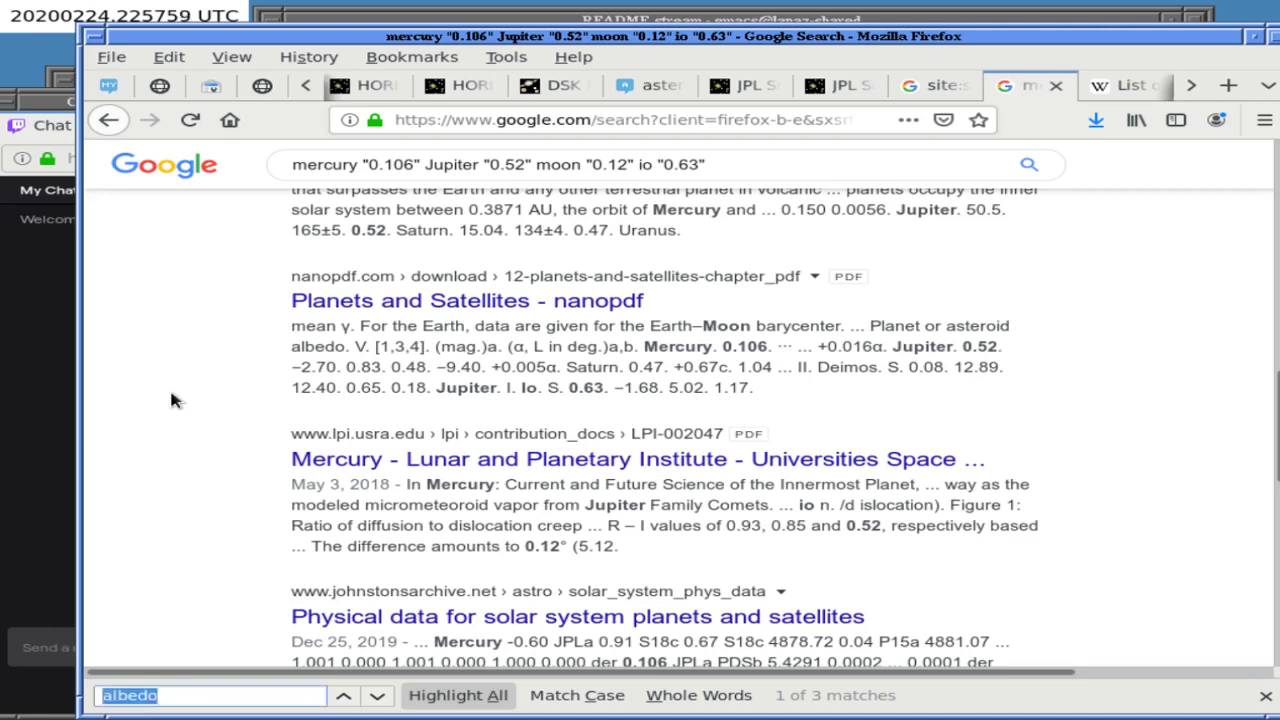
{"action": "type", "text": ".gov"}
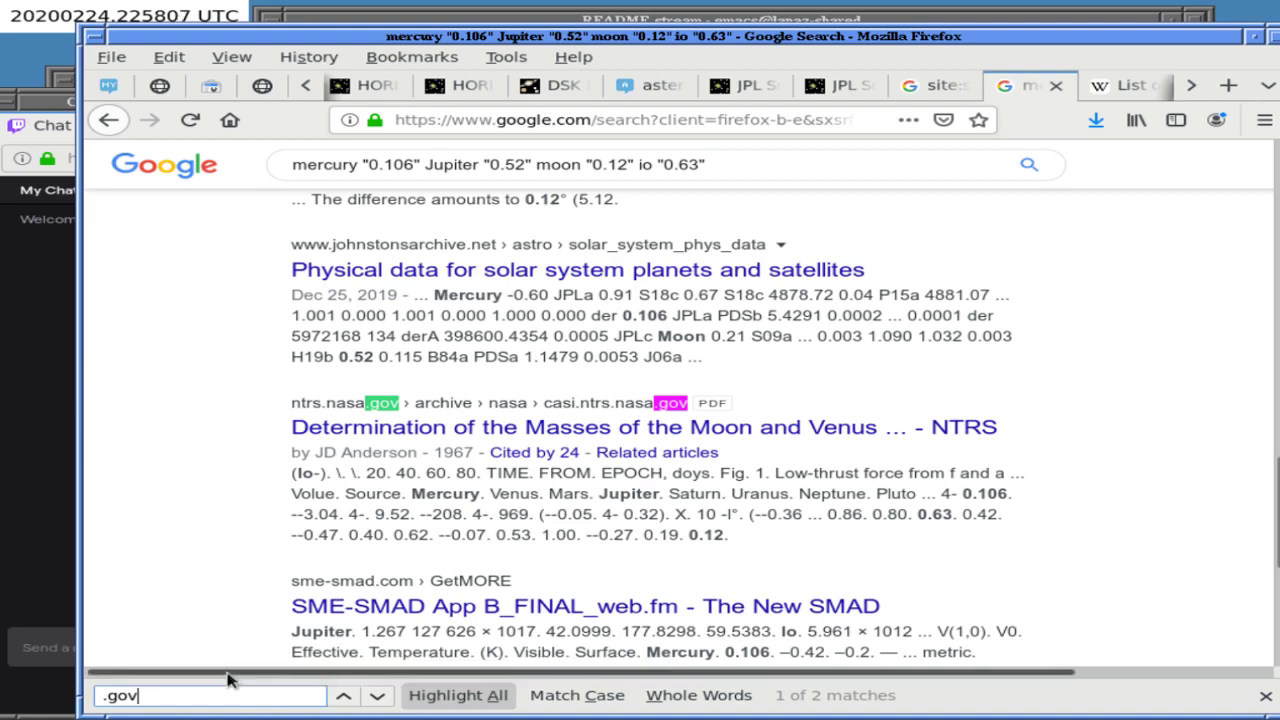
{"action": "left_click", "coordinate": [373, 695]}
{"action": "left_click", "coordinate": [373, 695]}
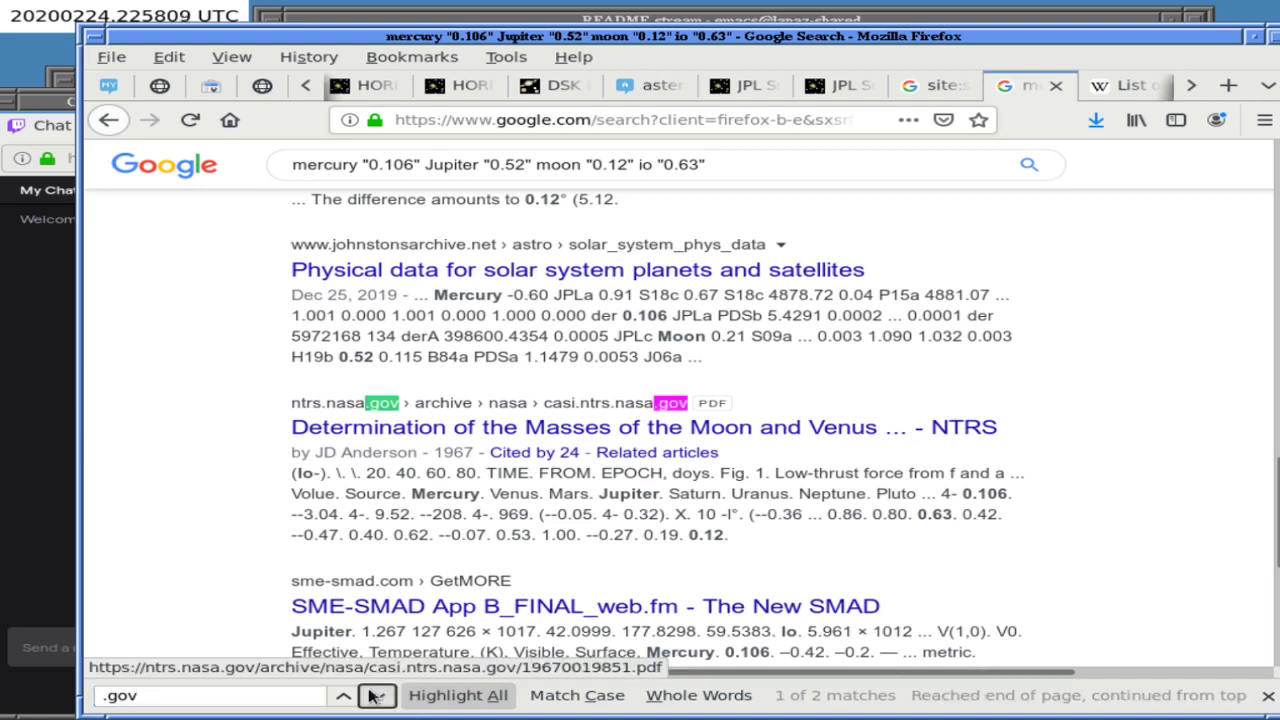
{"action": "left_click", "coordinate": [373, 695]}
Go to the opened Wikipedia list and find "albedo" in the article, stepping through every match.
{"action": "left_click", "coordinate": [1130, 86]}
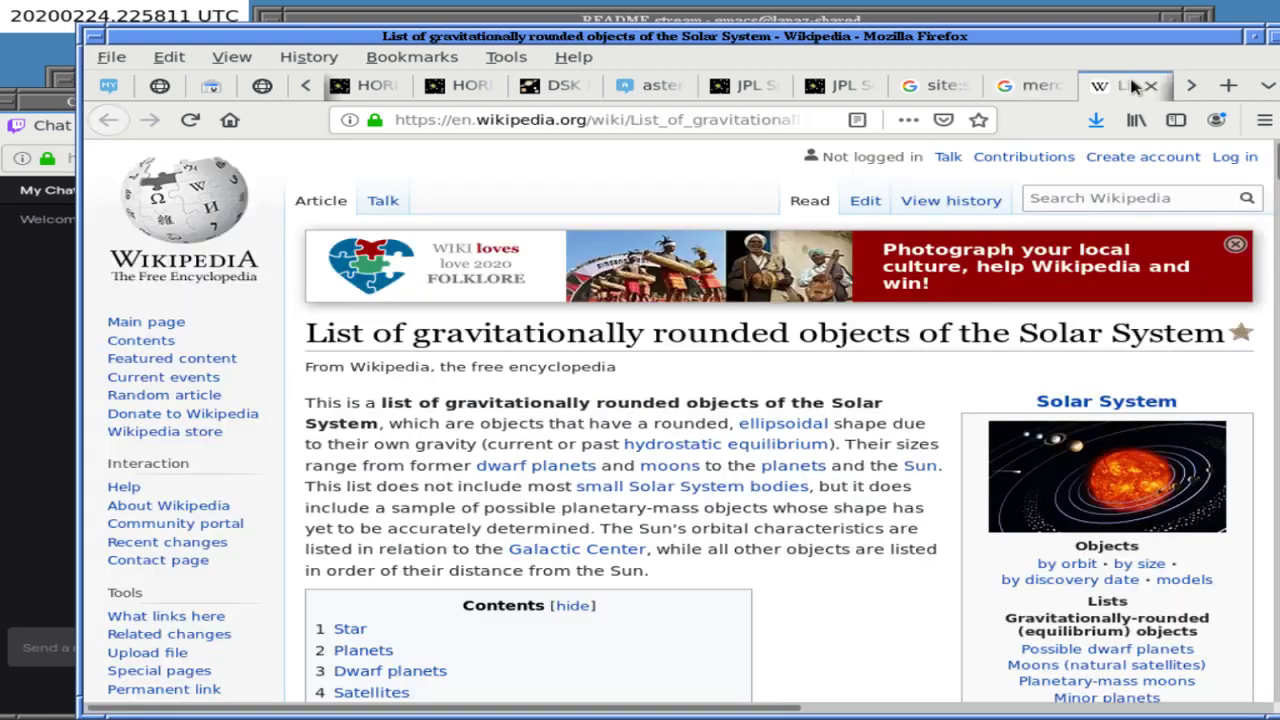
{"action": "scroll", "coordinate": [731, 443], "scroll_direction": "down", "scroll_amount": 10}
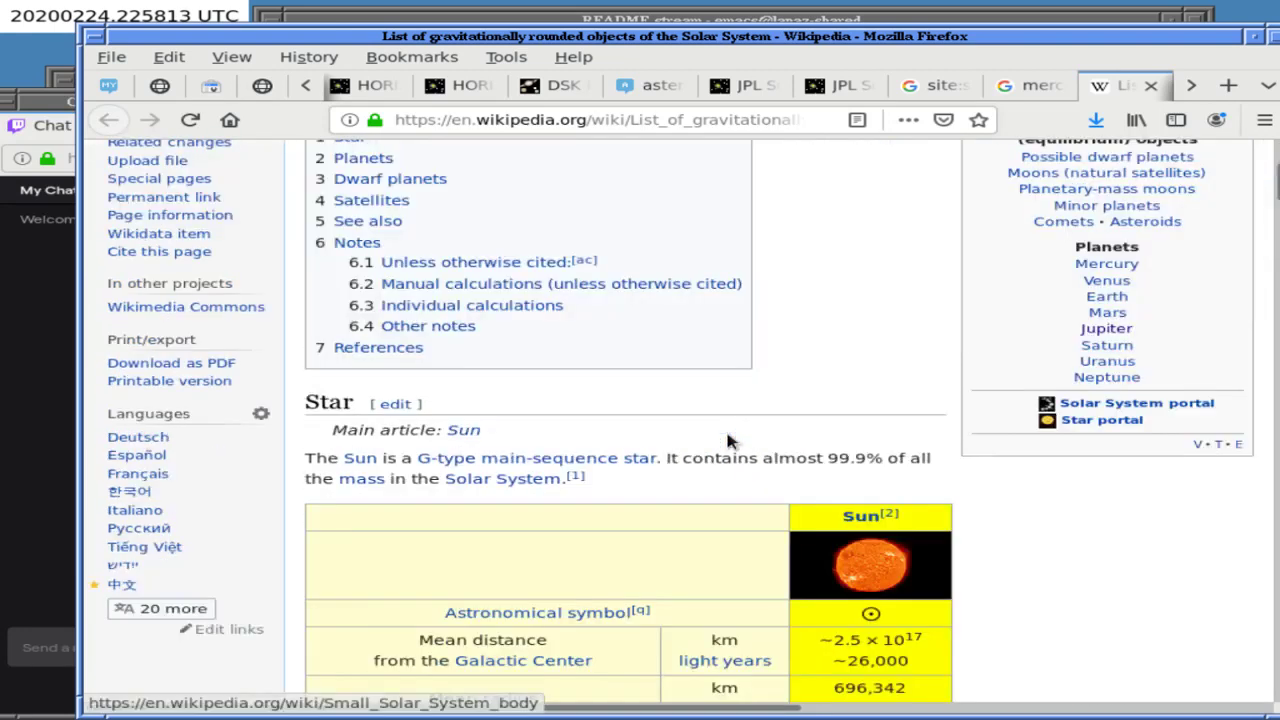
{"action": "key", "text": "ctrl+f"}
{"action": "type", "text": "albedo"}
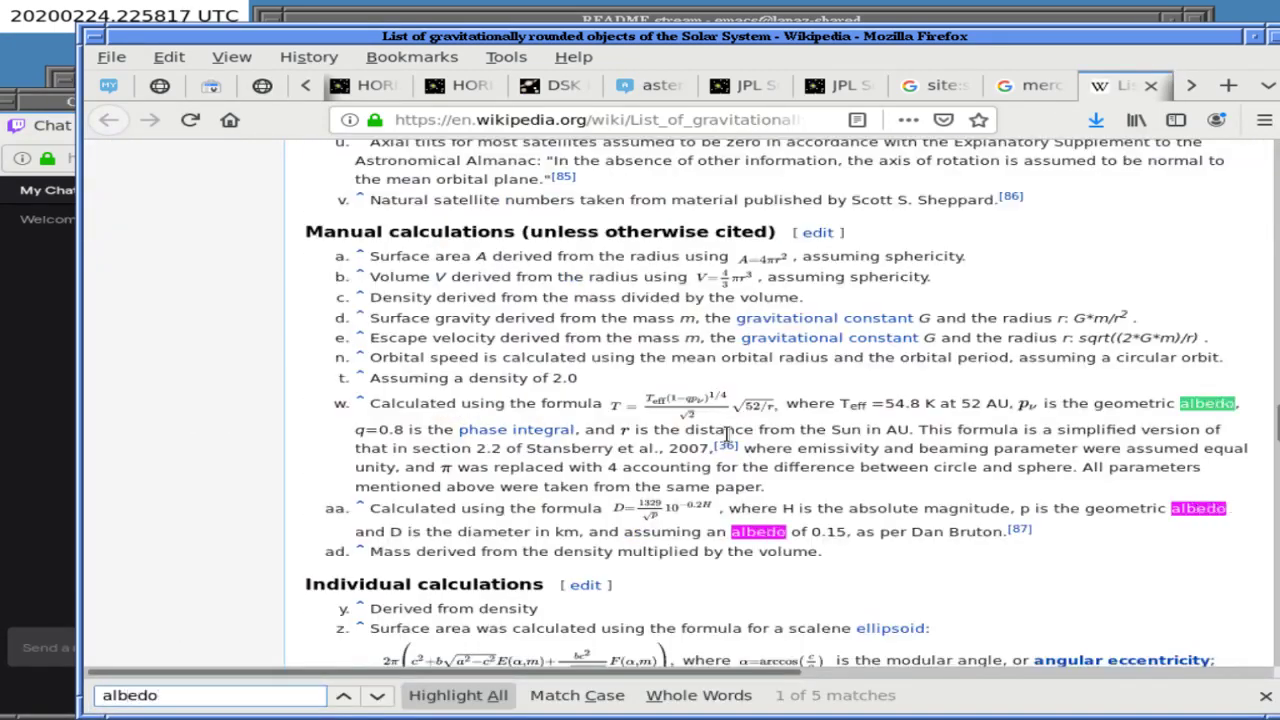
{"action": "left_click", "coordinate": [377, 697]}
{"action": "left_click", "coordinate": [377, 697]}
{"action": "left_click", "coordinate": [377, 697]}
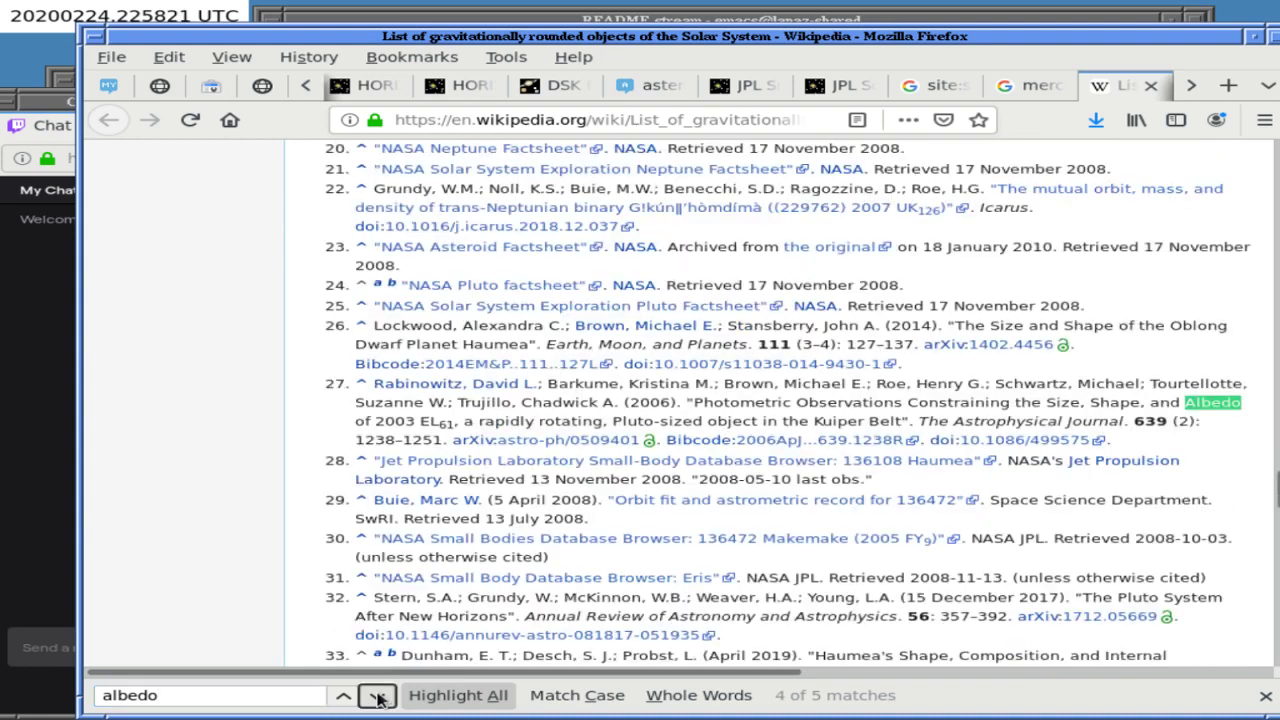
{"action": "left_click", "coordinate": [377, 697]}
{"action": "left_click", "coordinate": [377, 697]}
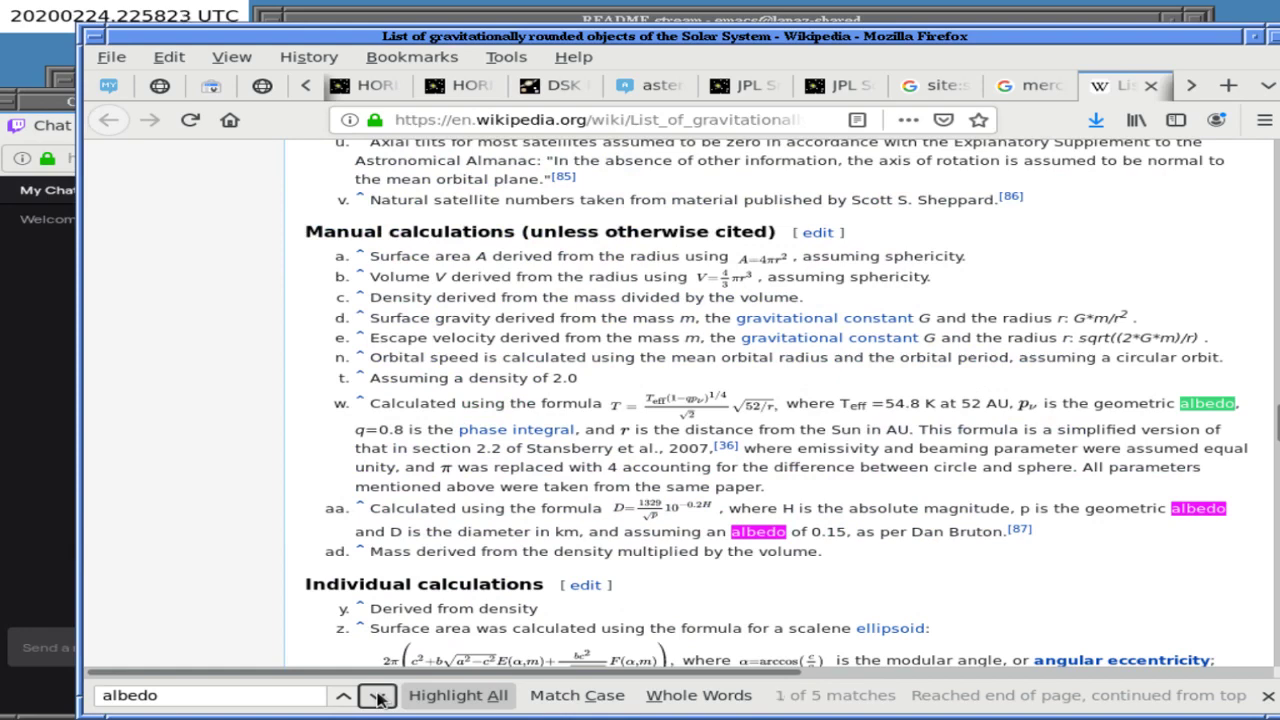
Examine the Wikipedia dwarf planet tables for albedo data and close the article's tab.
{"action": "scroll", "coordinate": [360, 369], "scroll_direction": "up", "scroll_amount": 15}
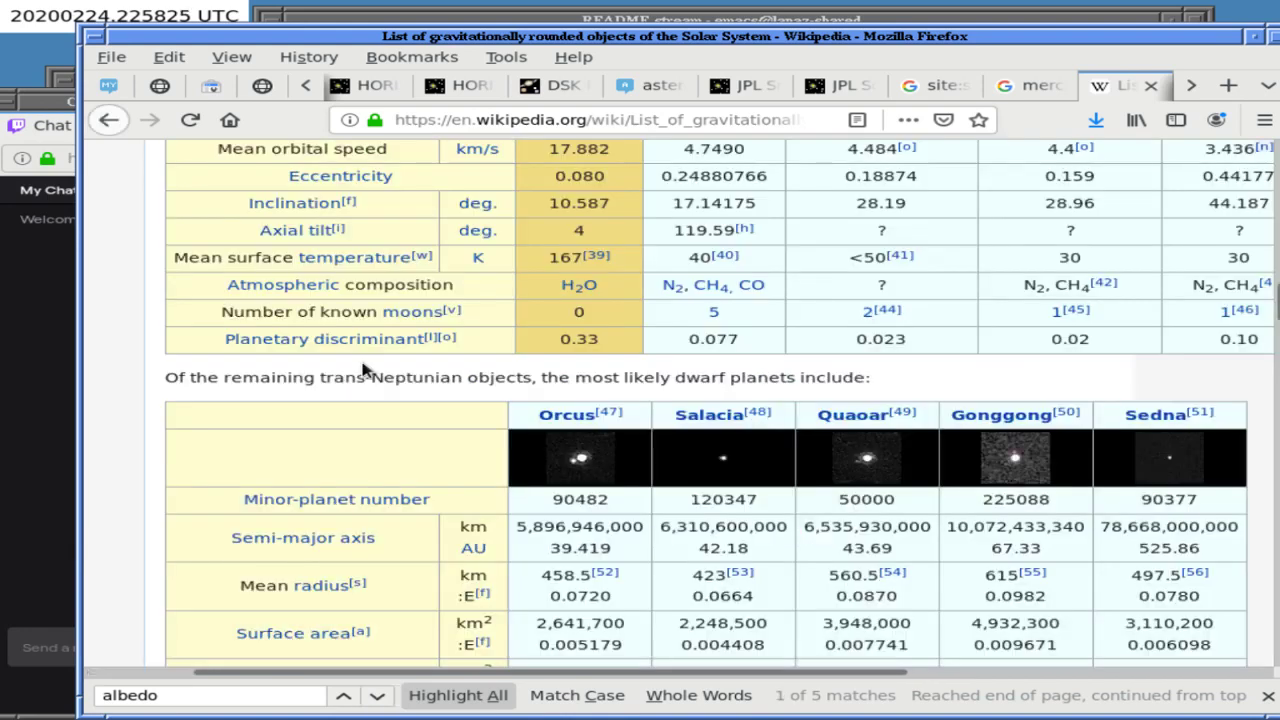
{"action": "scroll", "coordinate": [362, 368], "scroll_direction": "up", "scroll_amount": 5}
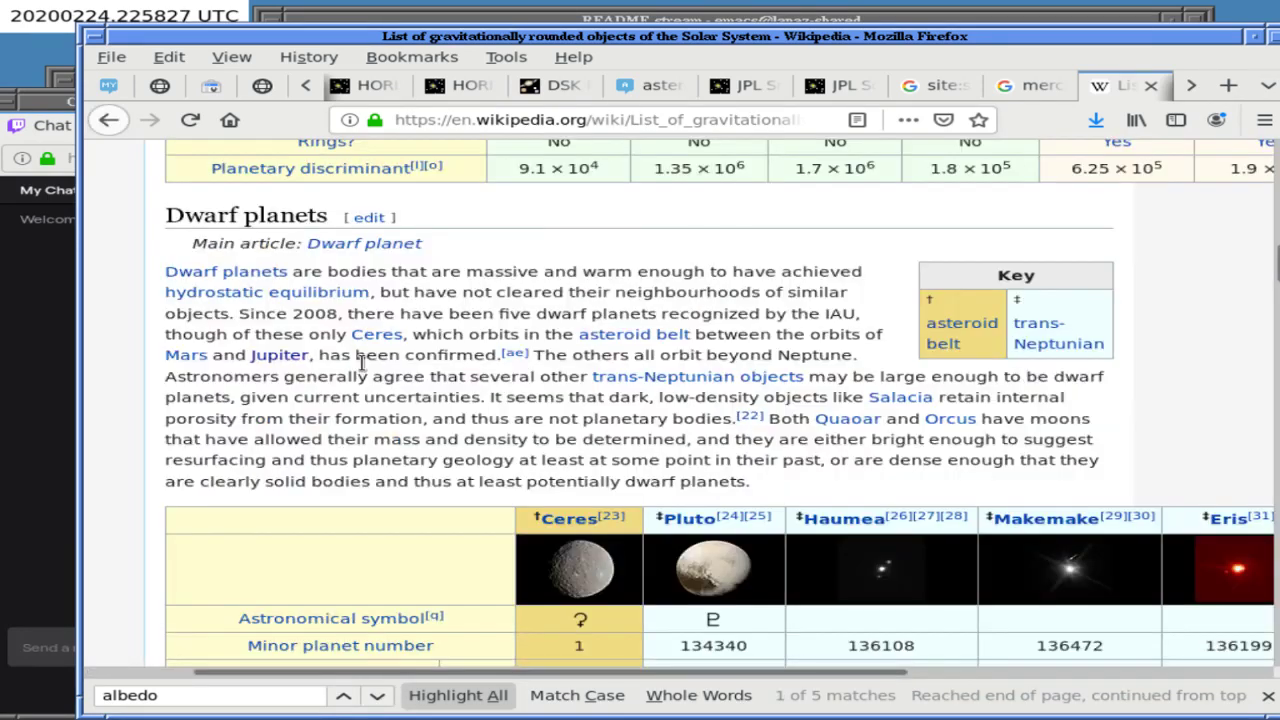
{"action": "scroll", "coordinate": [362, 368], "scroll_direction": "down", "scroll_amount": 5}
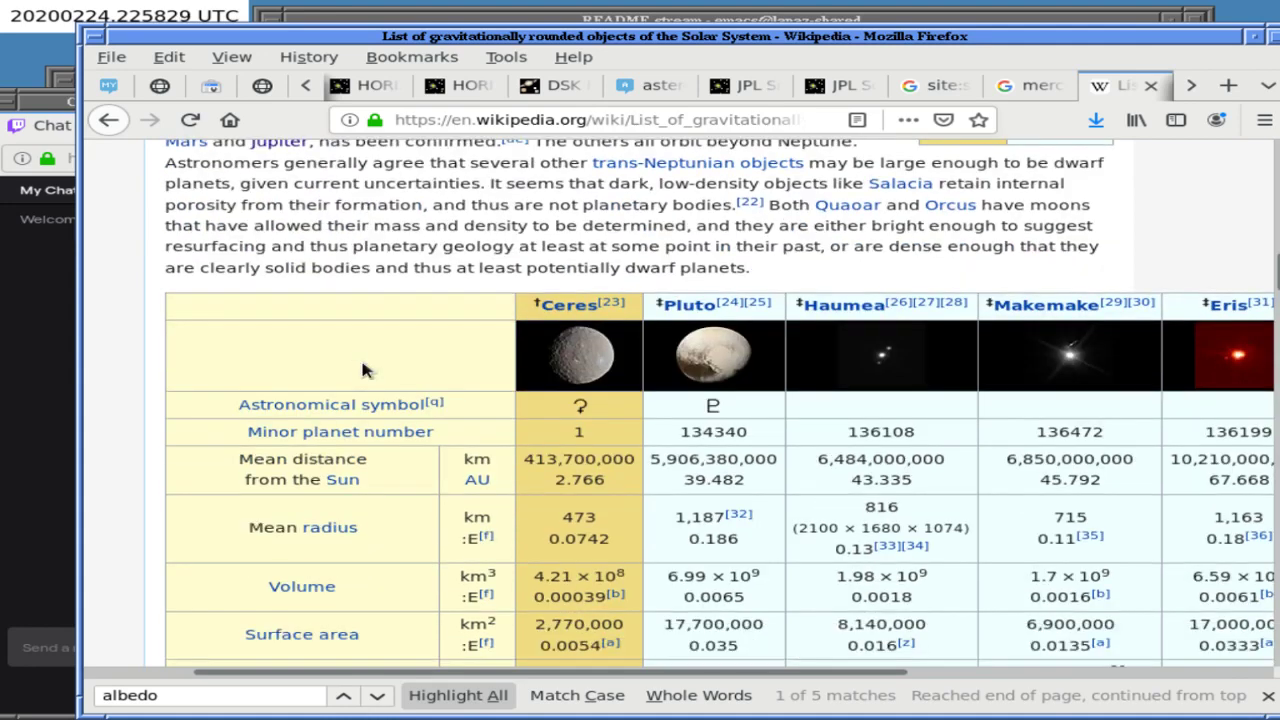
{"action": "scroll", "coordinate": [362, 369], "scroll_direction": "down", "scroll_amount": 1}
{"action": "scroll", "coordinate": [362, 369], "scroll_direction": "right", "scroll_amount": 5}
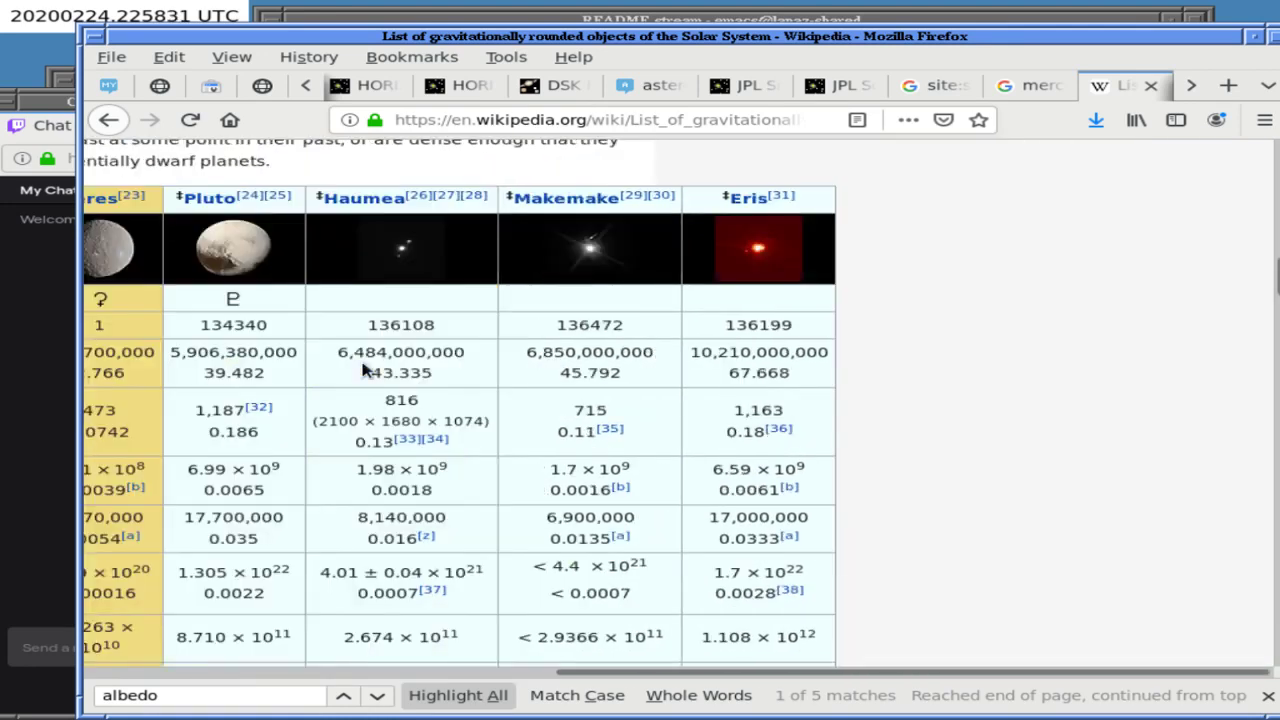
{"action": "scroll", "coordinate": [363, 368], "scroll_direction": "left", "scroll_amount": 6}
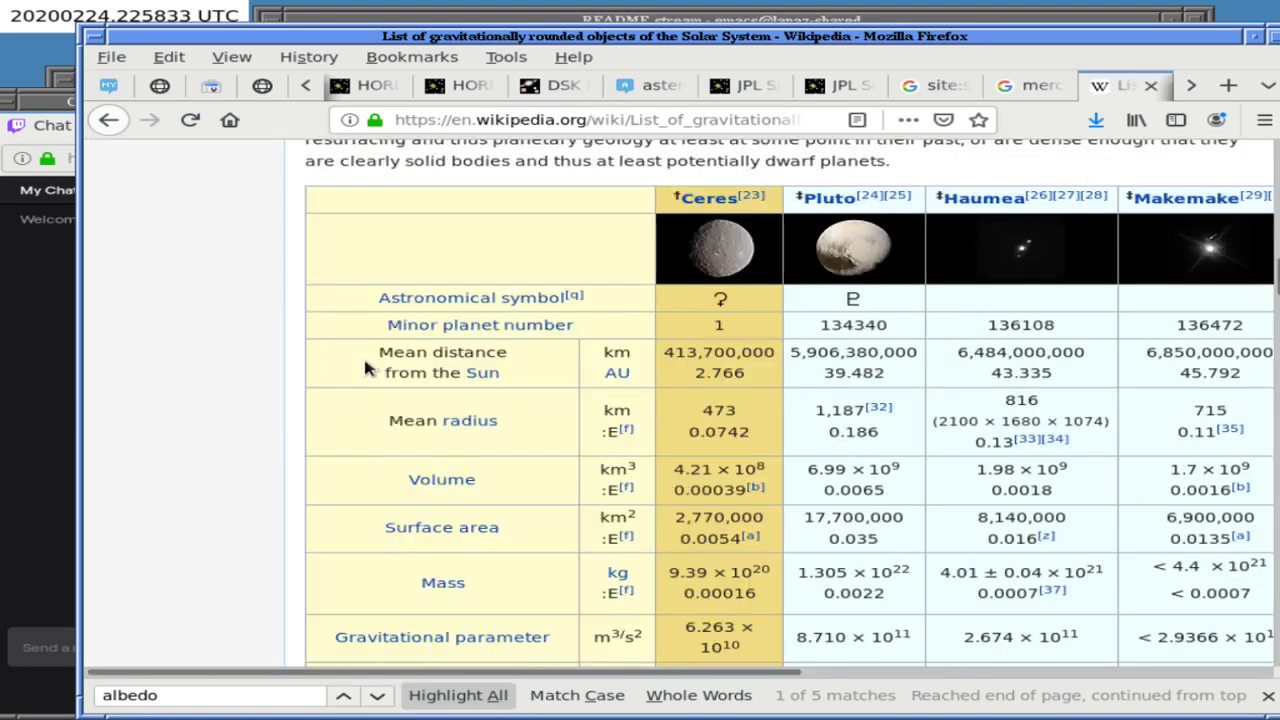
{"action": "left_click", "coordinate": [1150, 86]}
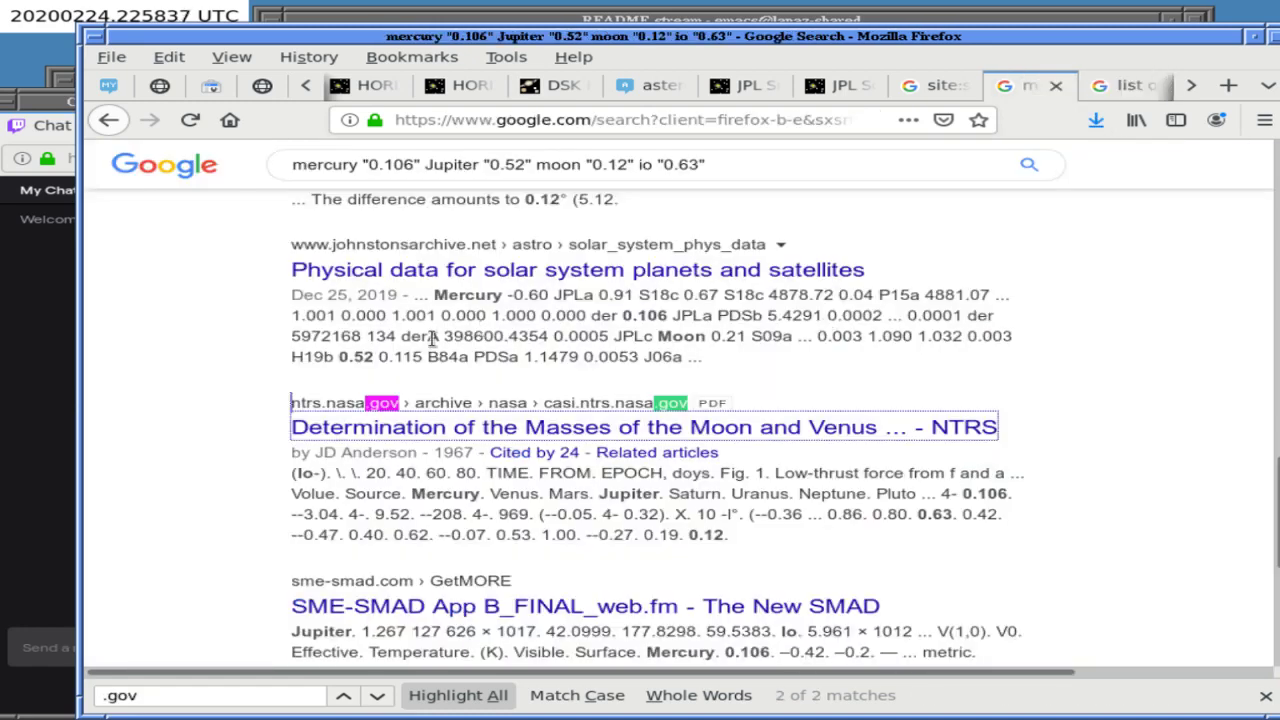
Replace the Google query with "callisto albedo", run the search, and look through the results for the moon's albedo.
{"action": "scroll", "coordinate": [432, 338], "scroll_direction": "up", "scroll_amount": 10}
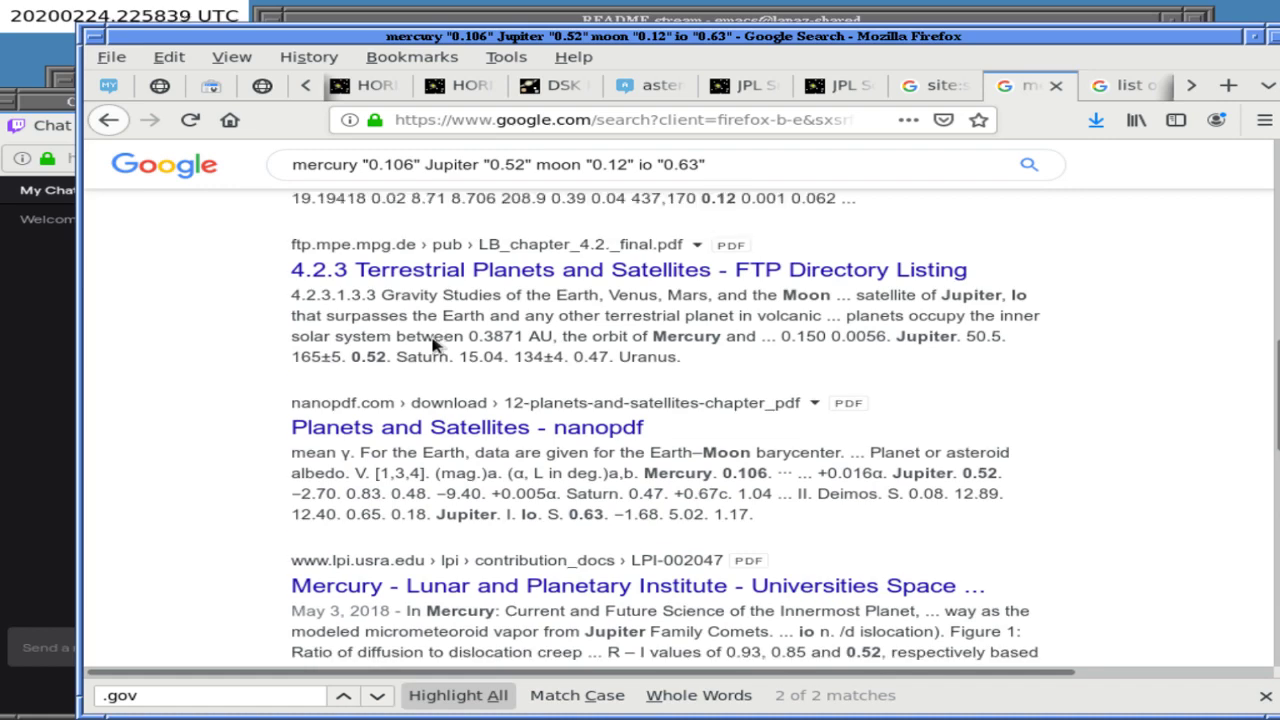
{"action": "scroll", "coordinate": [432, 338], "scroll_direction": "up", "scroll_amount": 4}
{"action": "scroll", "coordinate": [432, 340], "scroll_direction": "down", "scroll_amount": 1}
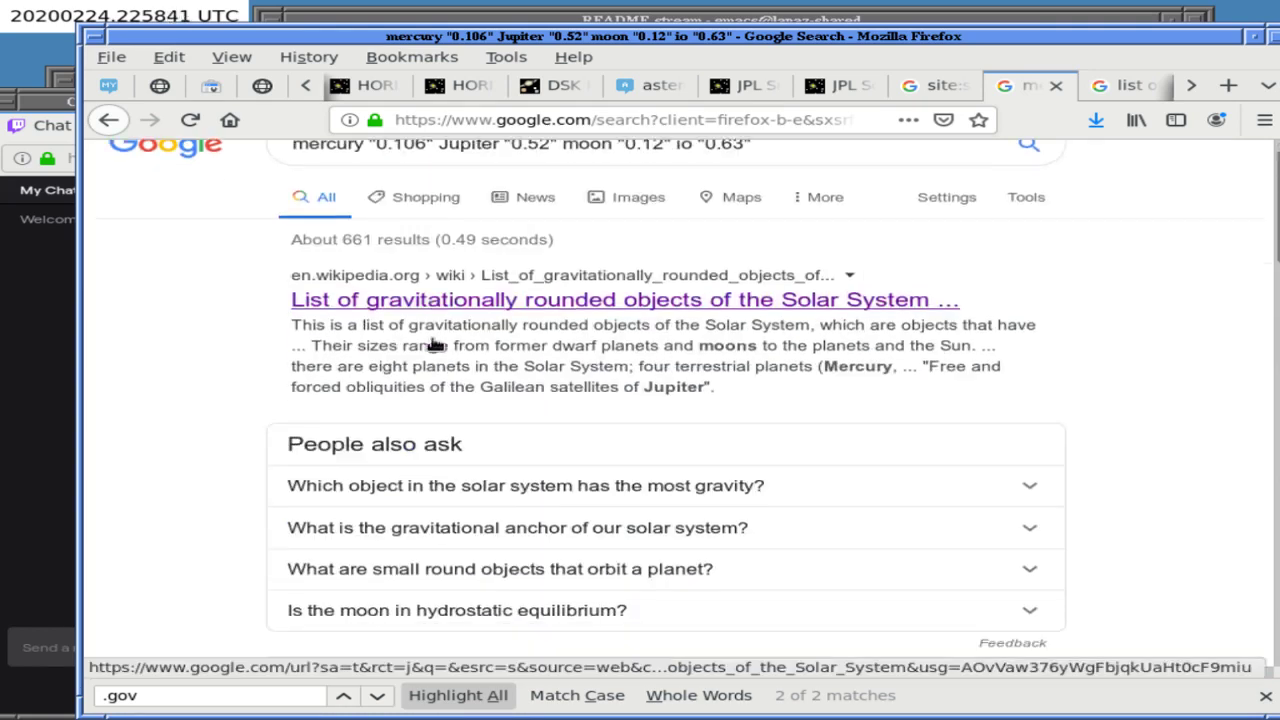
{"action": "scroll", "coordinate": [435, 345], "scroll_direction": "up", "scroll_amount": 1}
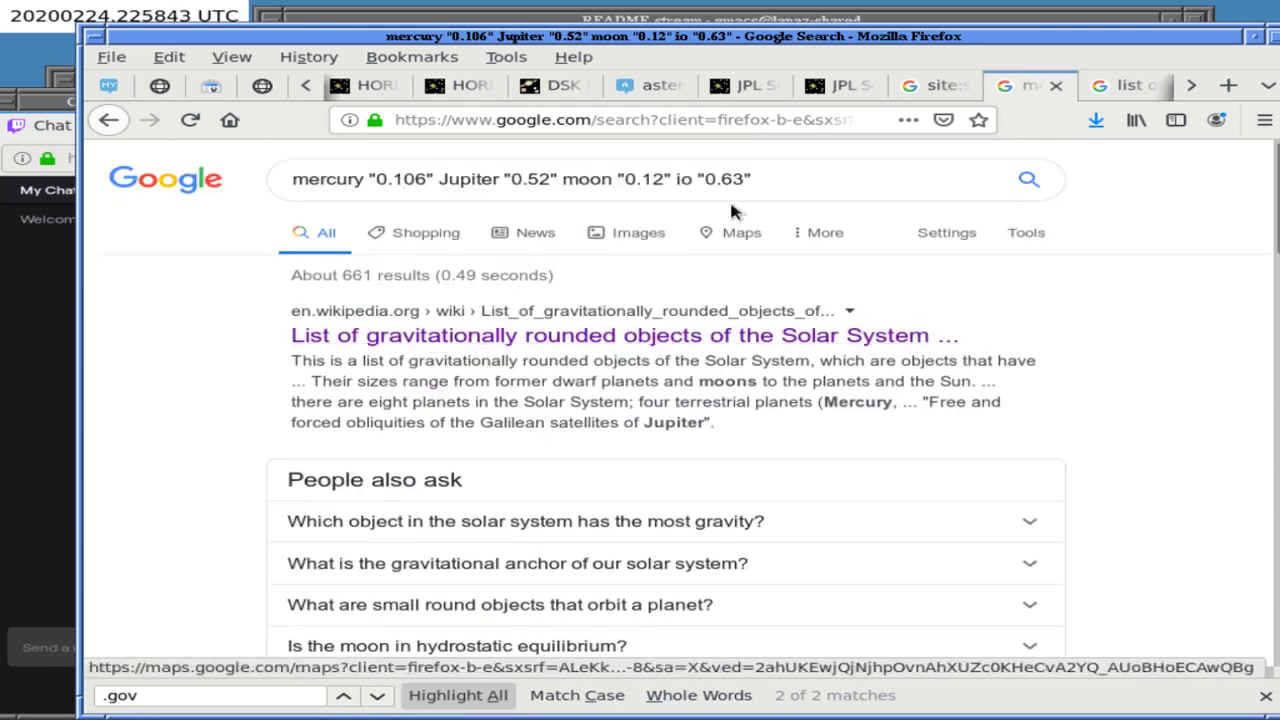
{"action": "triple_click", "coordinate": [752, 179]}
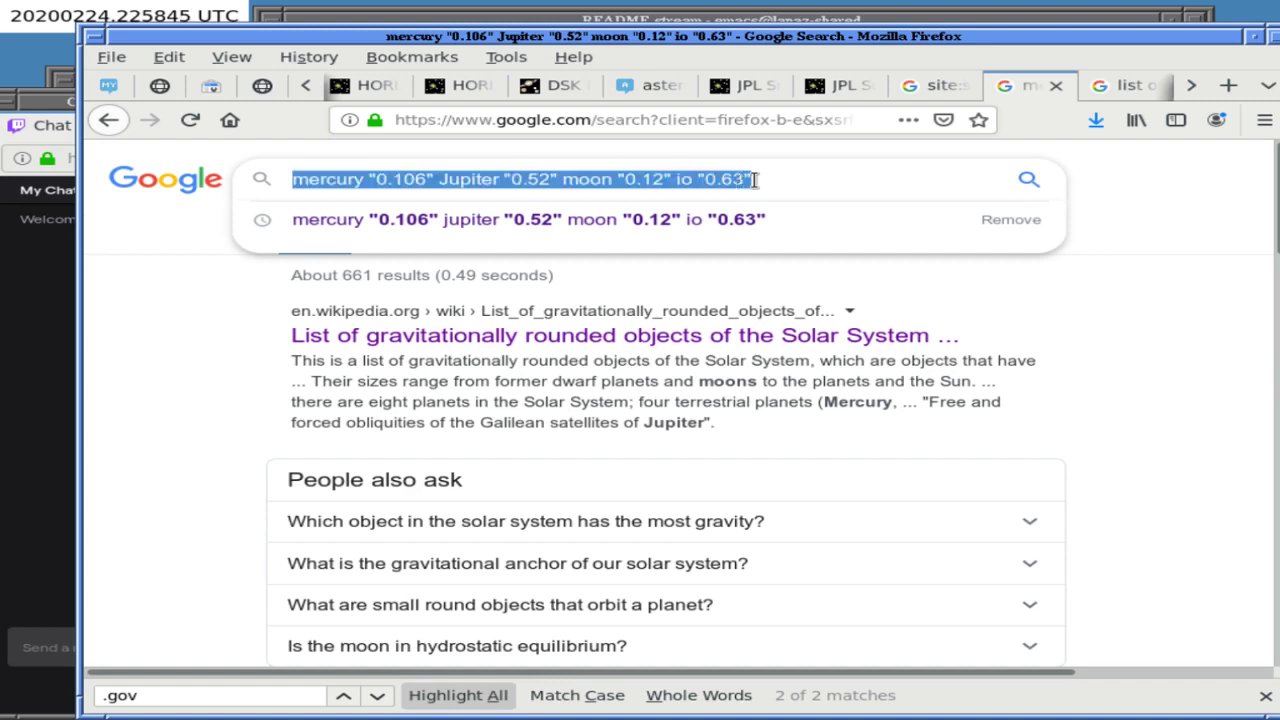
{"action": "type", "text": "callisto albedo"}
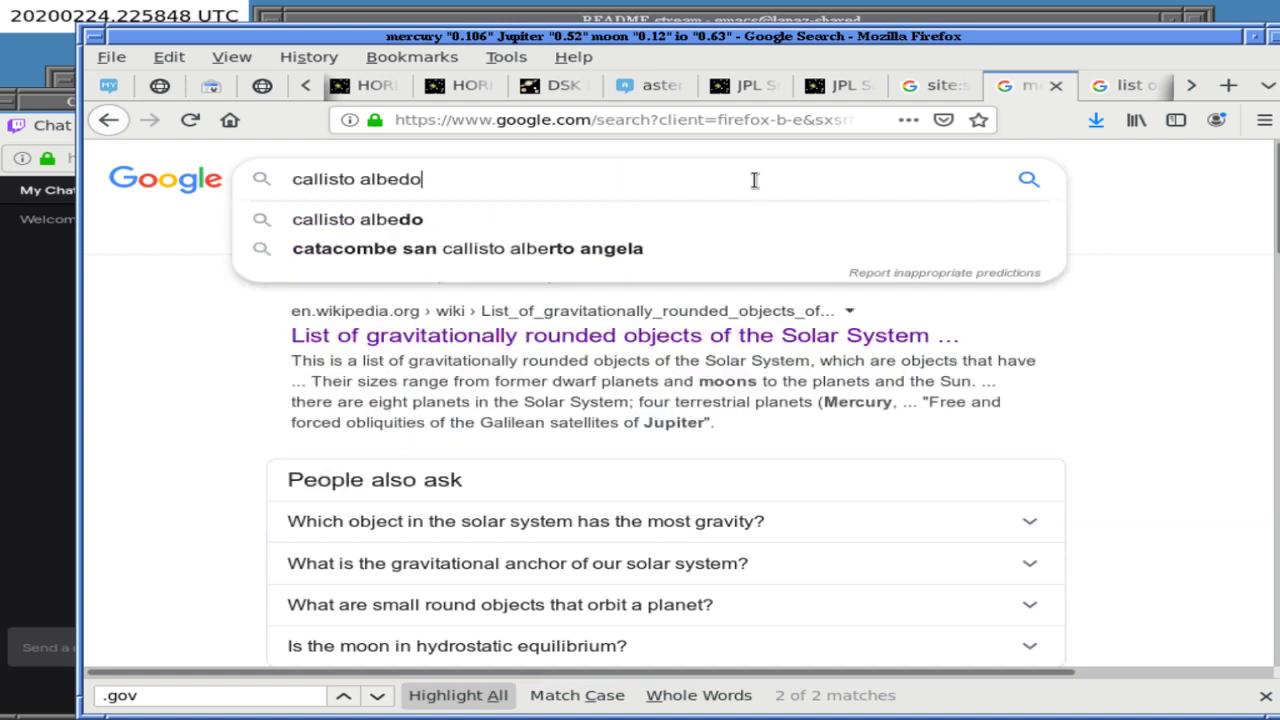
{"action": "key", "text": "Return"}
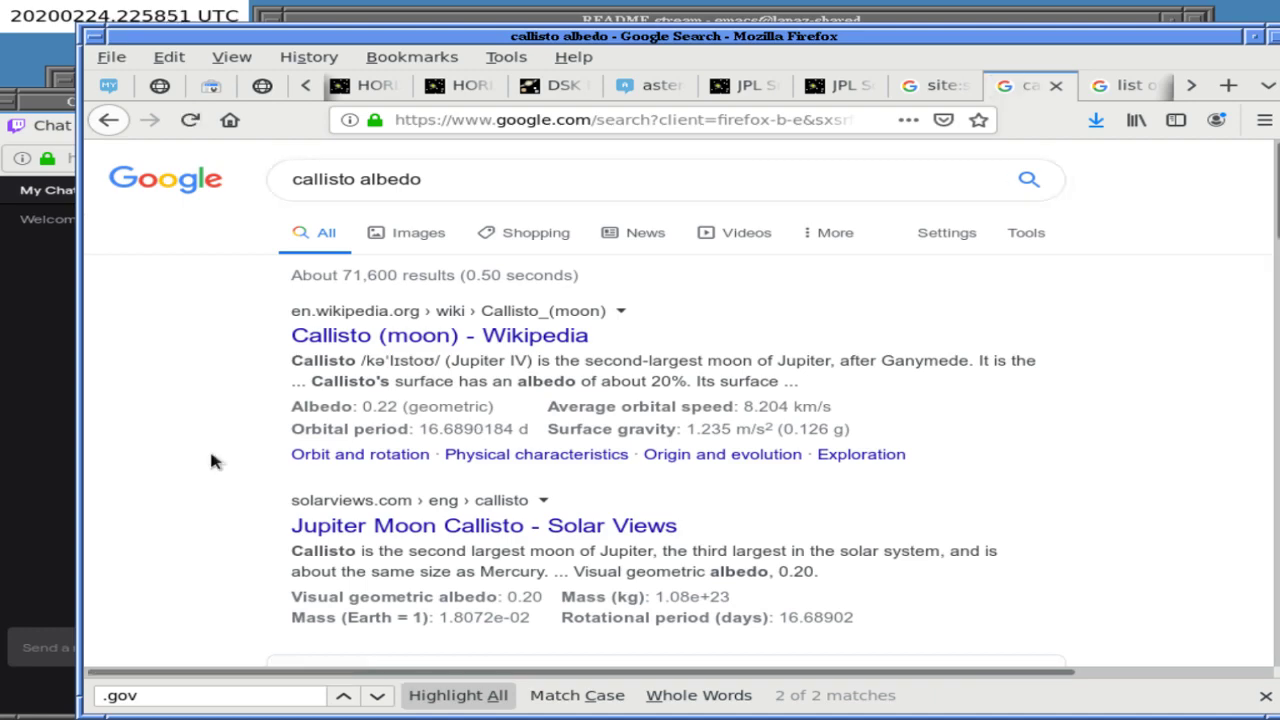
{"action": "scroll", "coordinate": [210, 455], "scroll_direction": "down", "scroll_amount": 3}
{"action": "scroll", "coordinate": [210, 460], "scroll_direction": "down", "scroll_amount": 5}
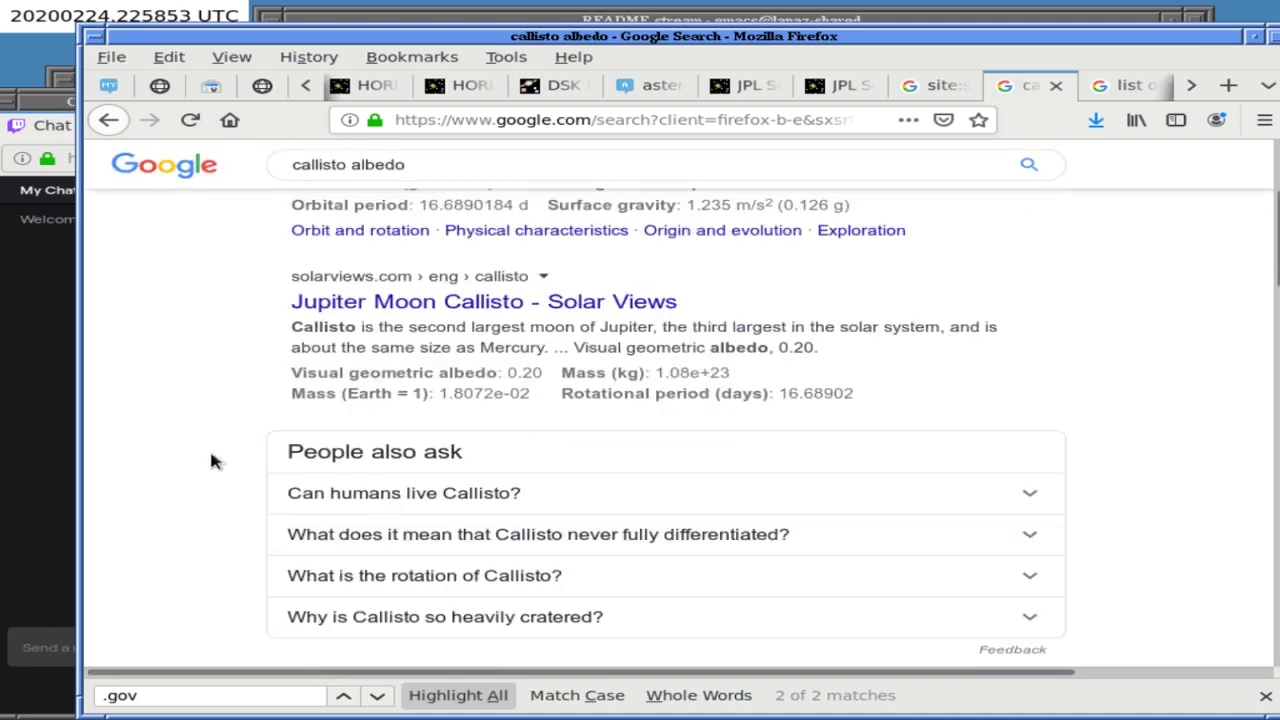
Open NASA's Jovian Satellite Fact Sheet from the search results in a new tab and look through its visual geometric albedo table.
{"action": "scroll", "coordinate": [210, 460], "scroll_direction": "down", "scroll_amount": 2}
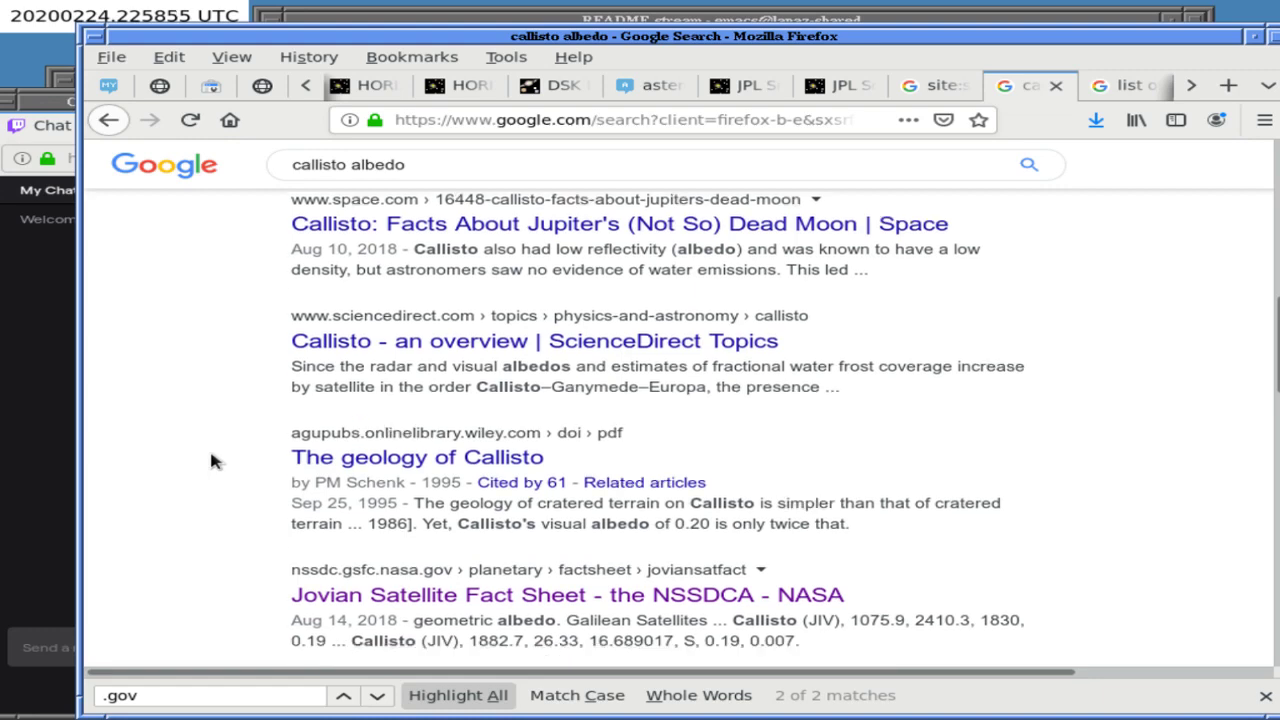
{"action": "scroll", "coordinate": [212, 460], "scroll_direction": "down", "scroll_amount": 3}
{"action": "scroll", "coordinate": [212, 460], "scroll_direction": "down", "scroll_amount": 1}
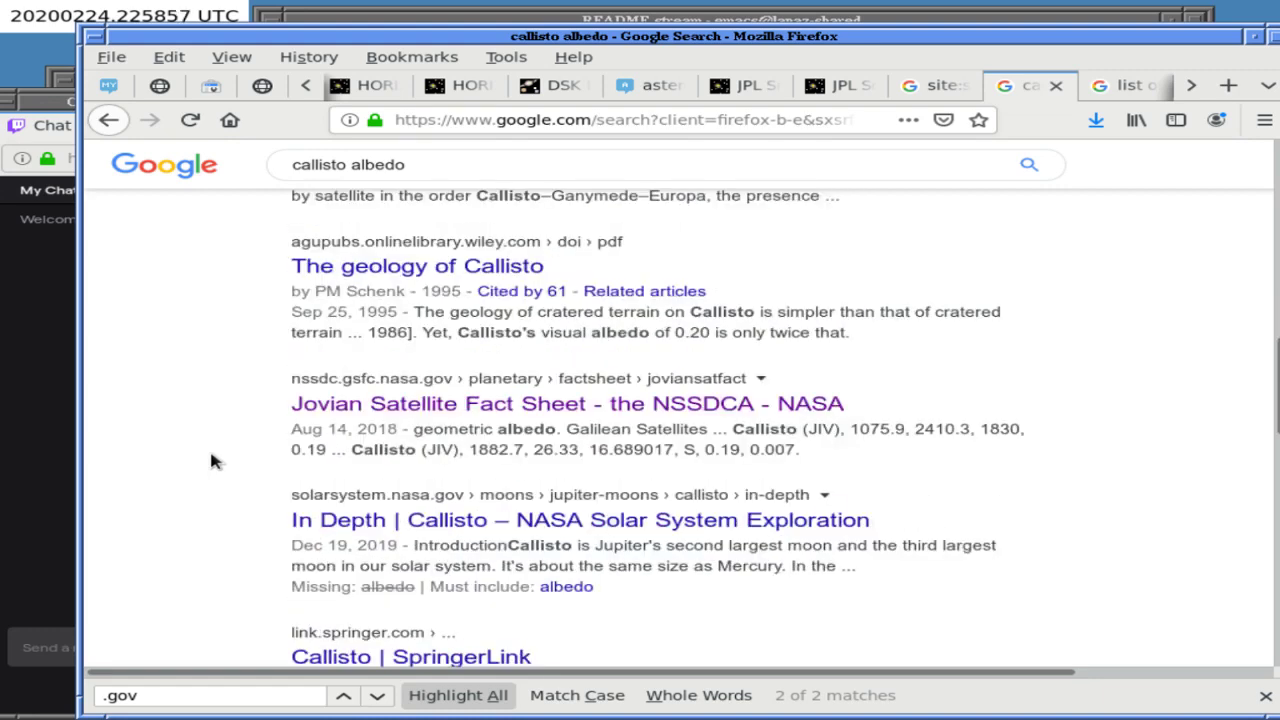
{"action": "right_click", "coordinate": [479, 406]}
{"action": "key", "text": "t"}
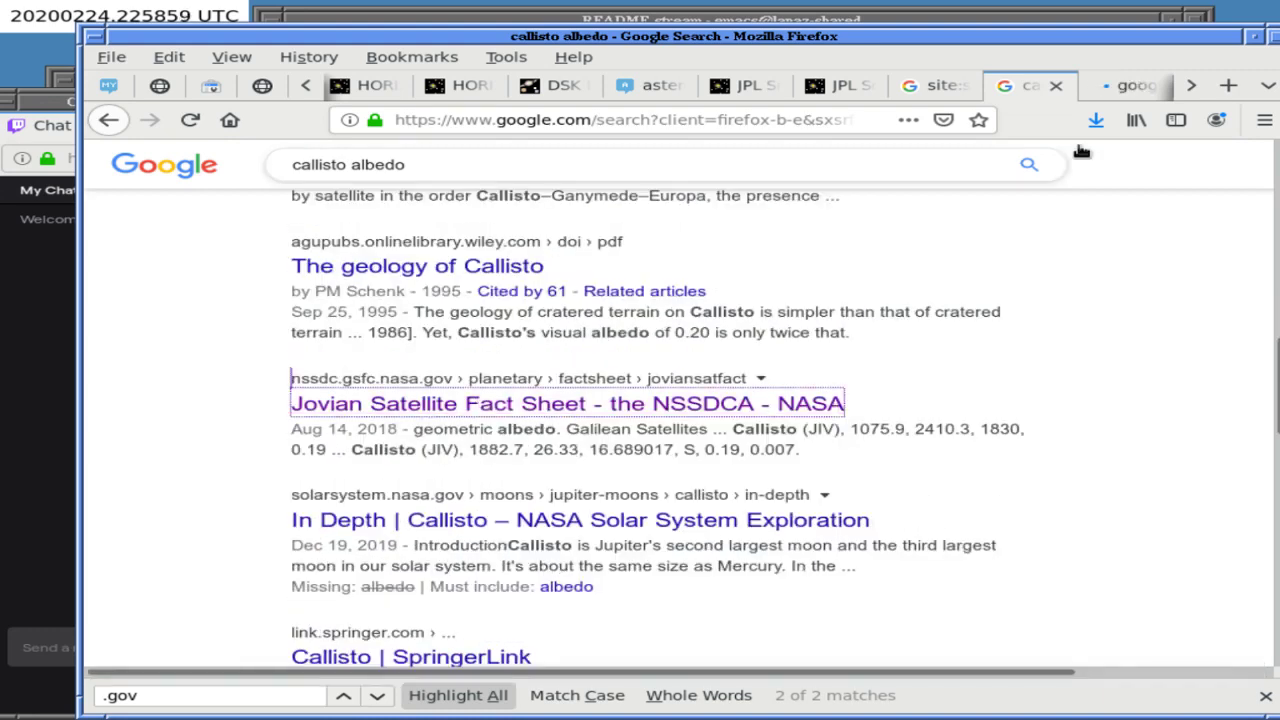
{"action": "left_click", "coordinate": [1125, 87]}
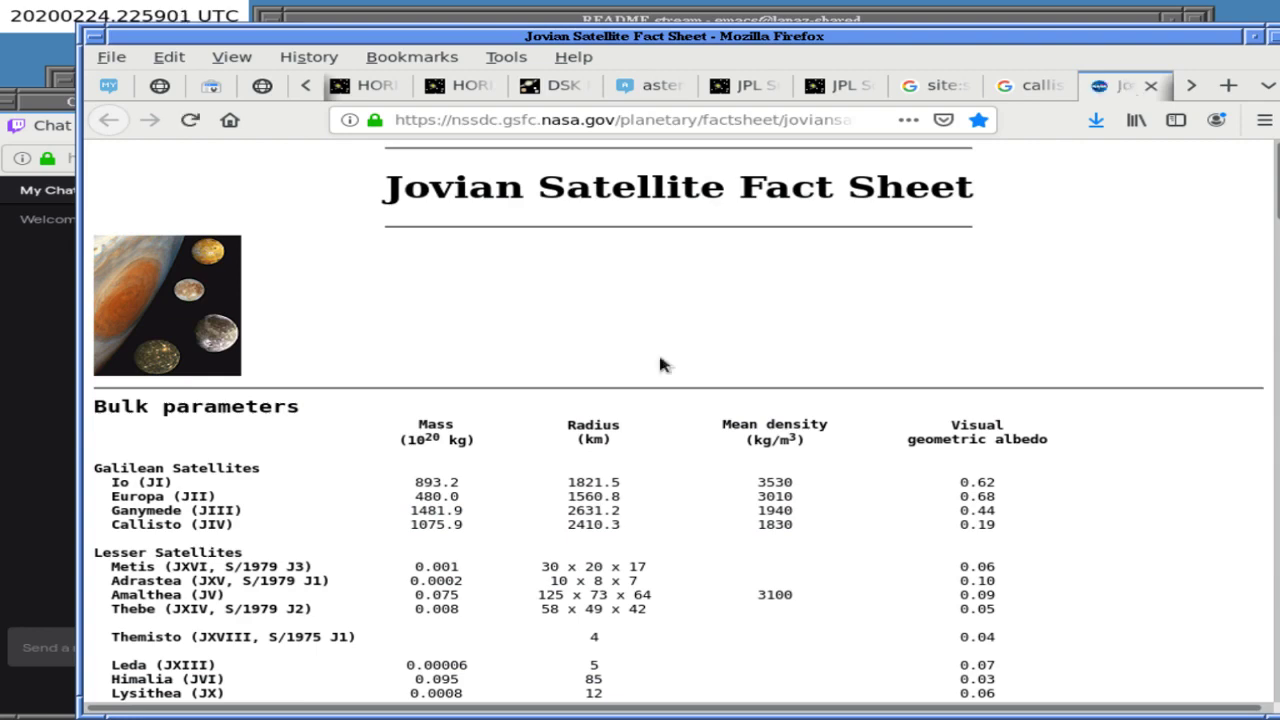
{"action": "scroll", "coordinate": [667, 362], "scroll_direction": "down", "scroll_amount": 4}
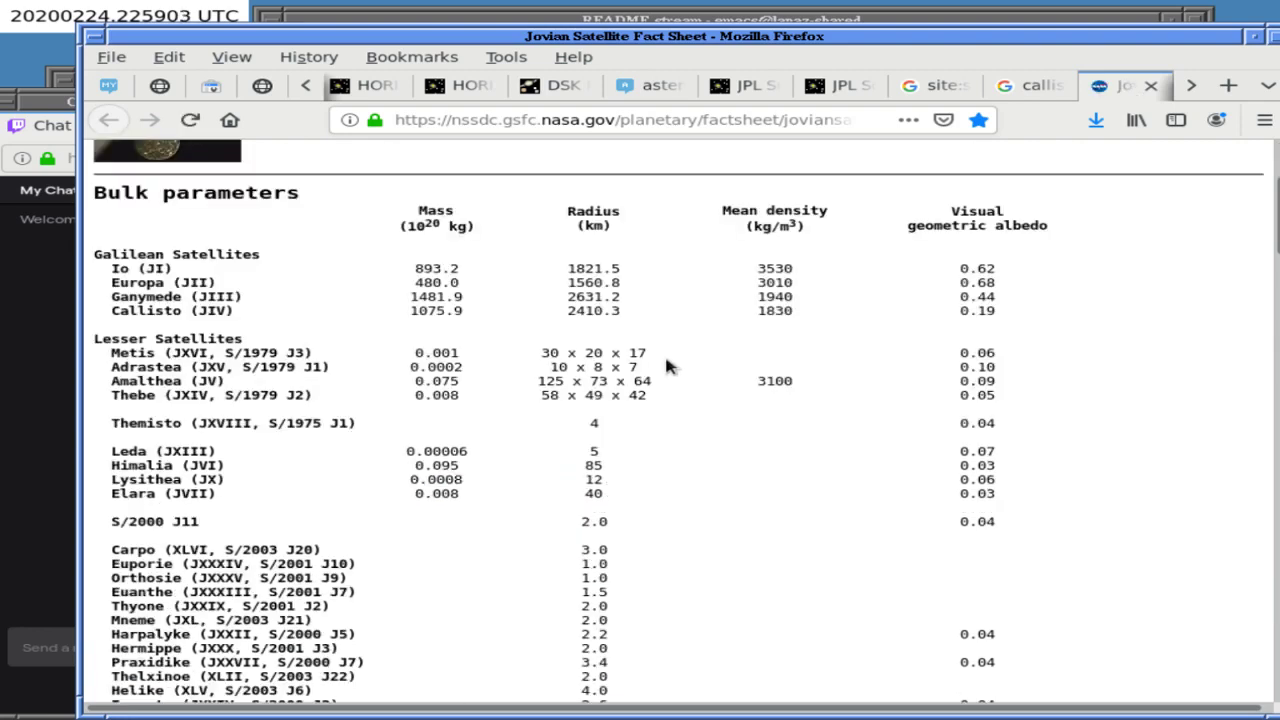
{"action": "scroll", "coordinate": [668, 367], "scroll_direction": "down", "scroll_amount": 20}
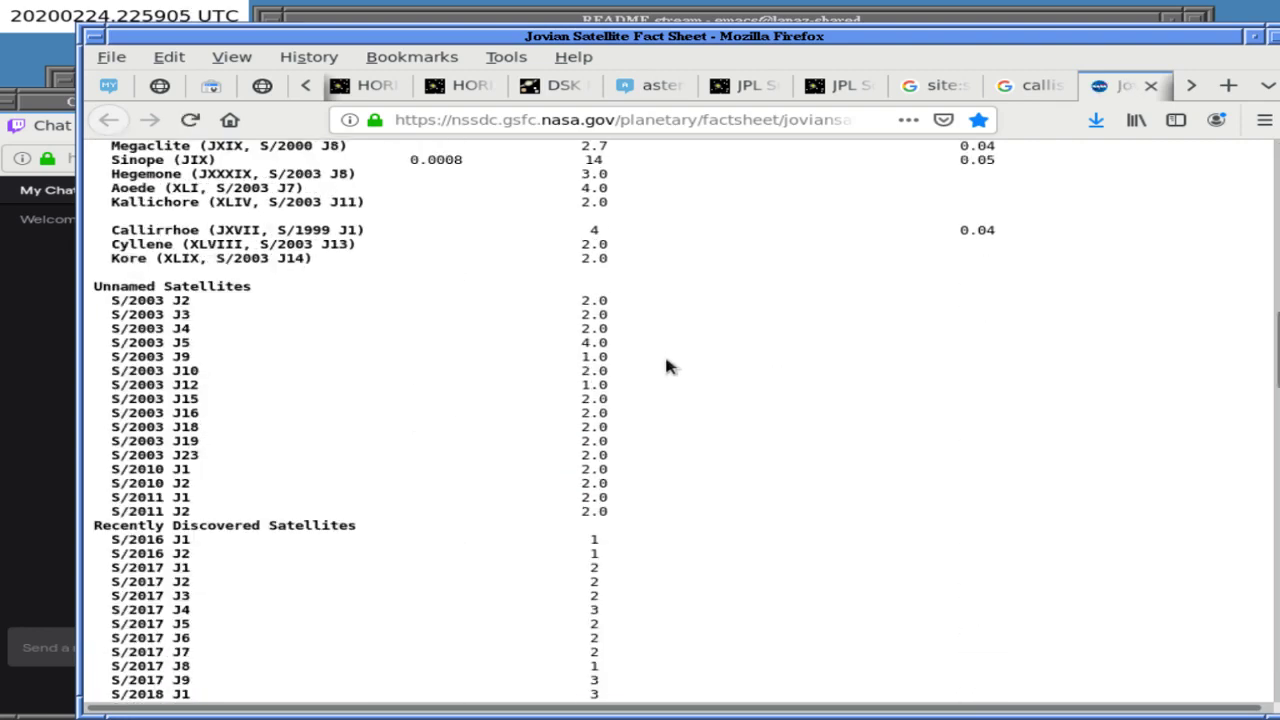
{"action": "key", "text": "ctrl+s"}
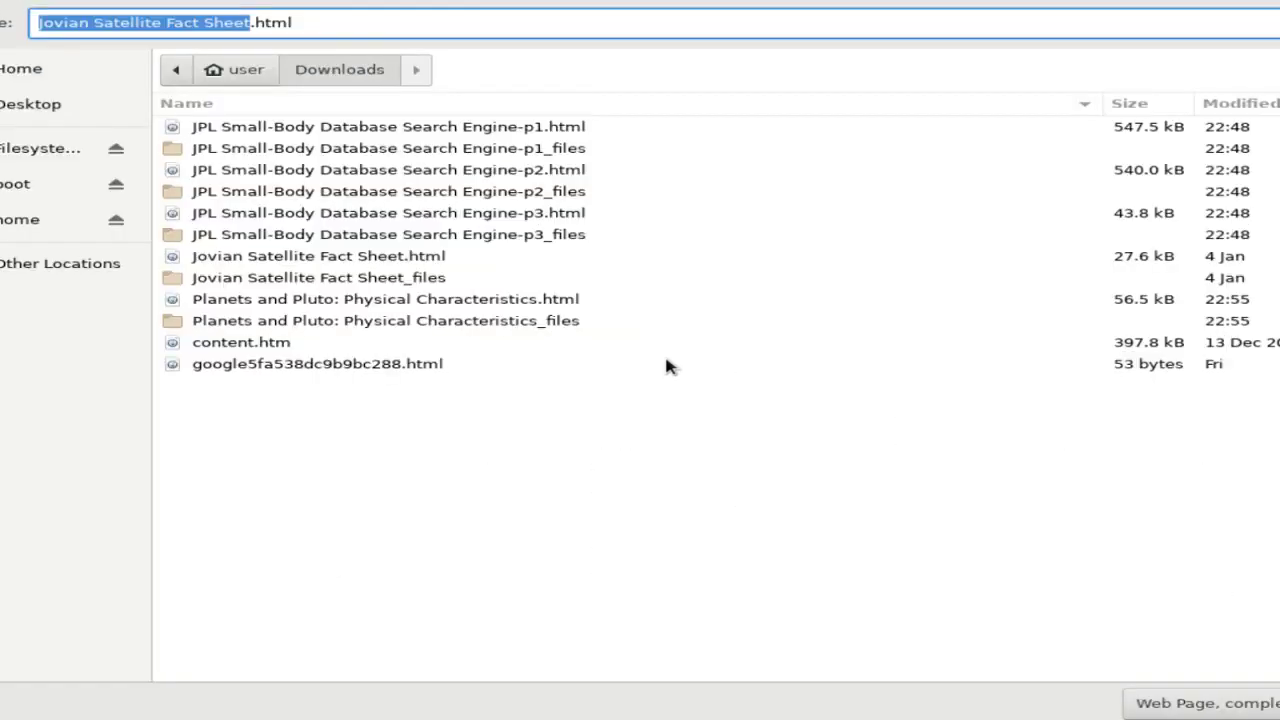
{"action": "key", "text": "Right"}
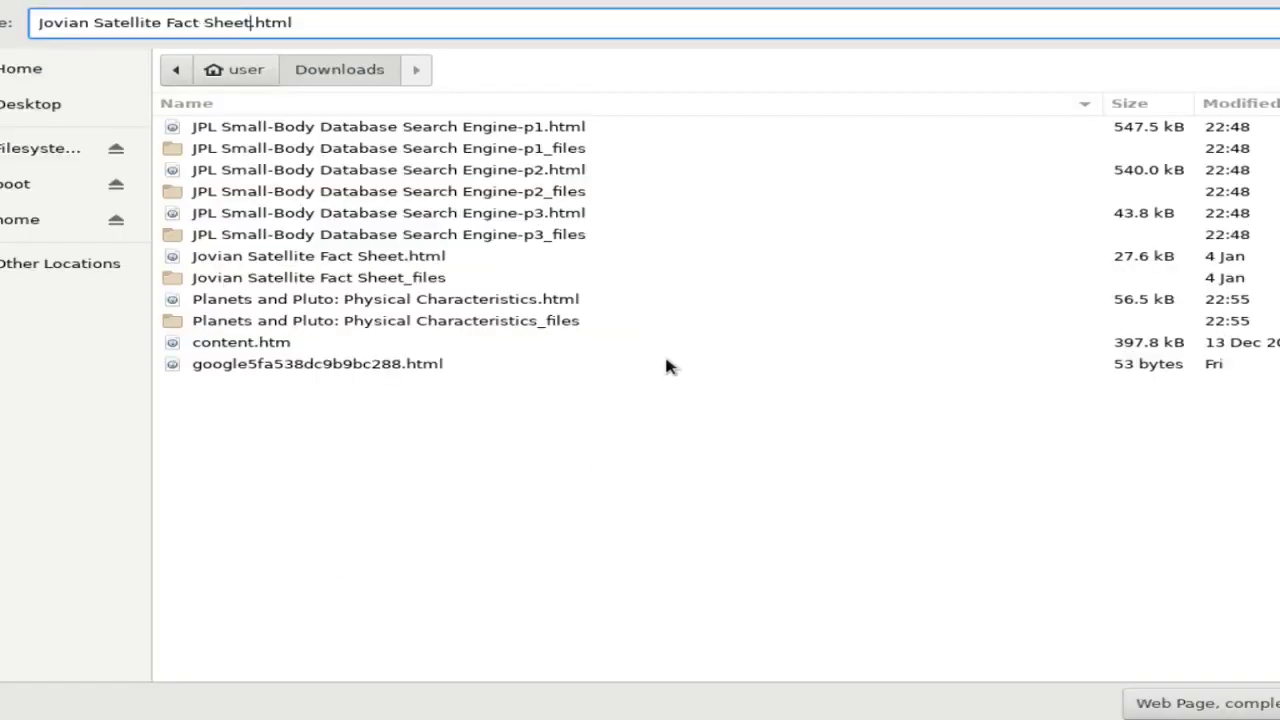
{"action": "key", "text": "Return"}
{"action": "left_click", "coordinate": [508, 468]}
{"action": "key", "text": "Escape"}
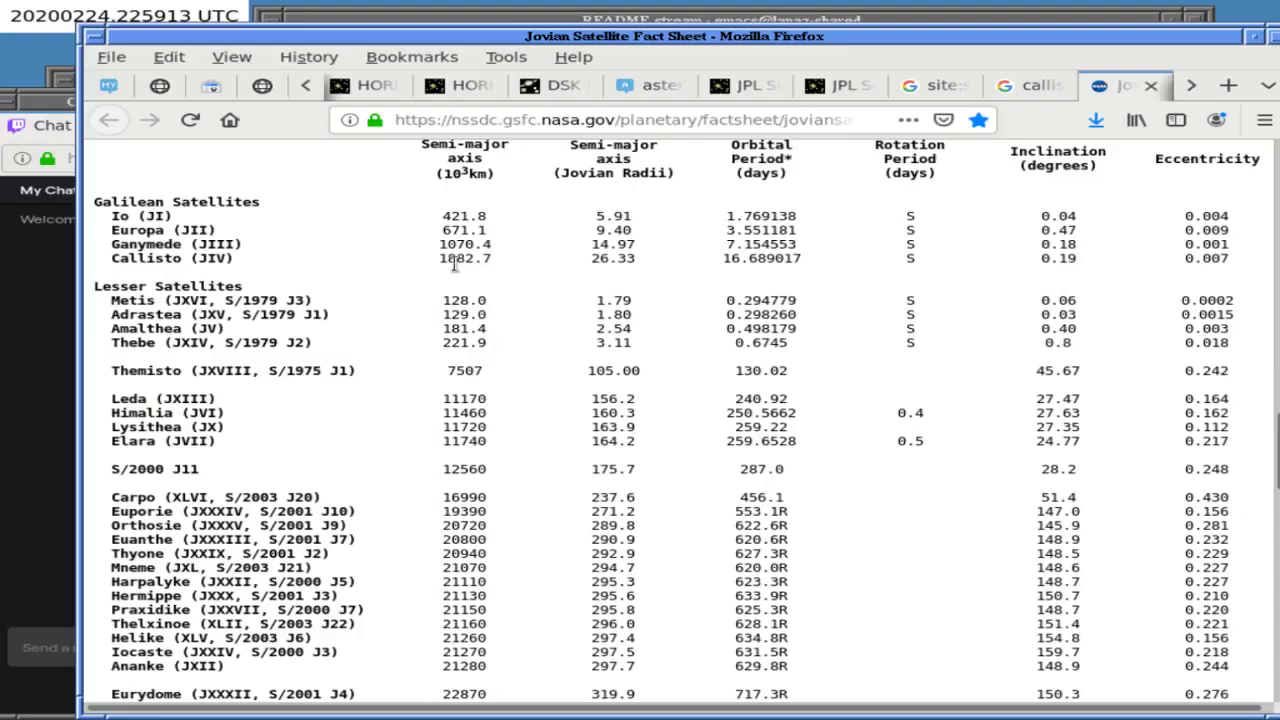
{"action": "left_click", "coordinate": [735, 120]}
{"action": "key", "text": "End"}
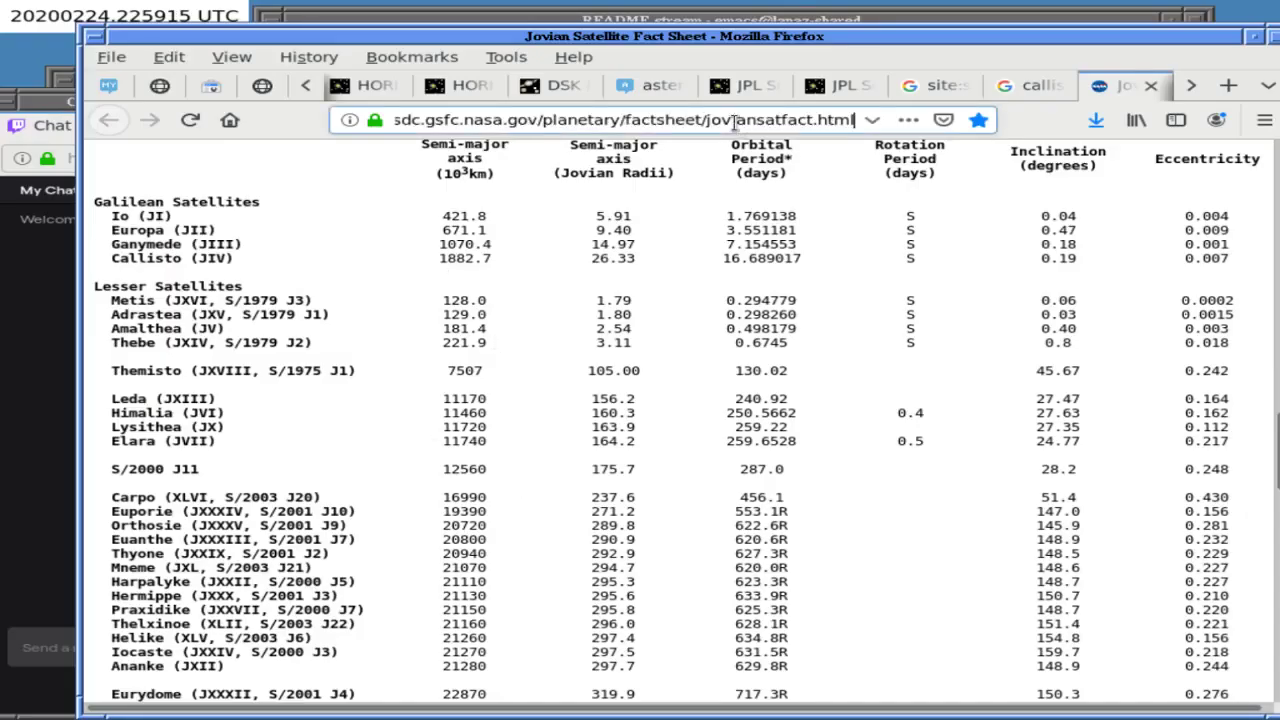
{"action": "key", "text": "BackSpace"}
{"action": "key", "text": "BackSpace"}
{"action": "key", "text": "BackSpace"}
{"action": "key", "text": "BackSpace"}
{"action": "key", "text": "BackSpace"}
{"action": "key", "text": "BackSpace"}
{"action": "key", "text": "BackSpace"}
{"action": "key", "text": "BackSpace"}
{"action": "key", "text": "BackSpace"}
{"action": "key", "text": "BackSpace"}
{"action": "key", "text": "BackSpace"}
{"action": "key", "text": "BackSpace"}
{"action": "key", "text": "BackSpace"}
{"action": "key", "text": "BackSpace"}
{"action": "key", "text": "BackSpace"}
{"action": "key", "text": "BackSpace"}
{"action": "key", "text": "BackSpace"}
{"action": "key", "text": "BackSpace"}
{"action": "key", "text": "BackSpace"}
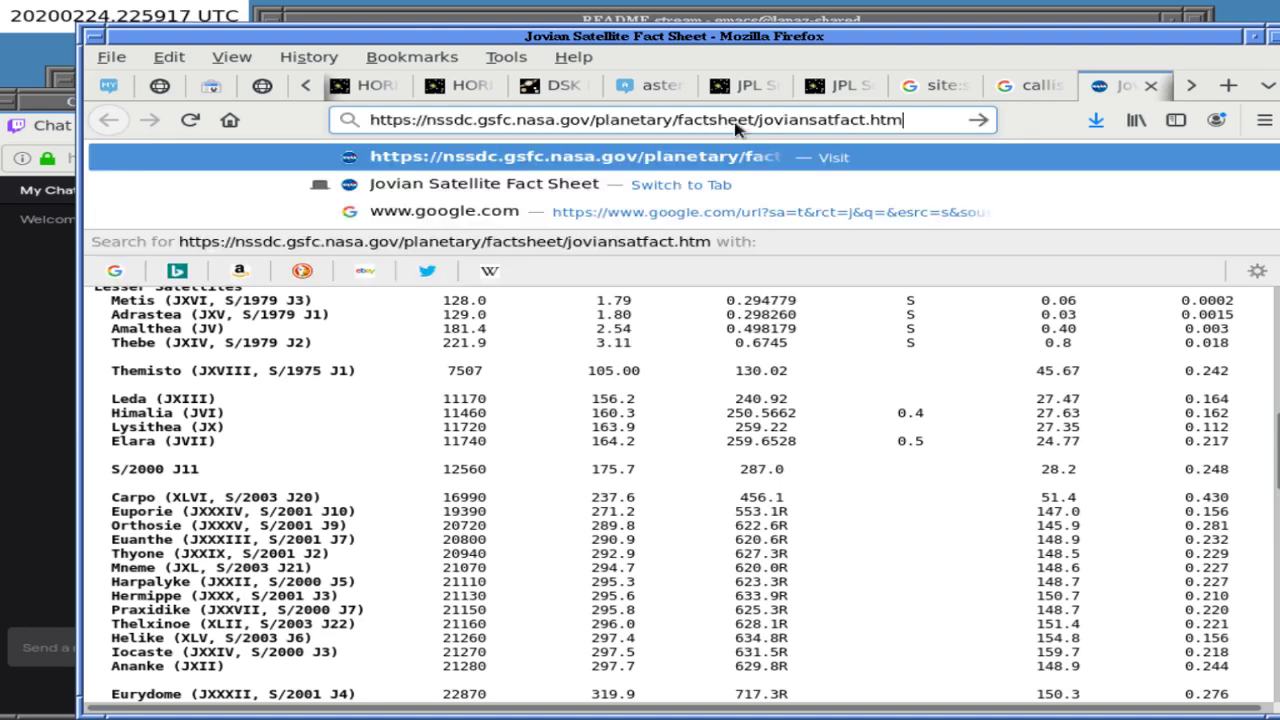
{"action": "key", "text": "Return"}
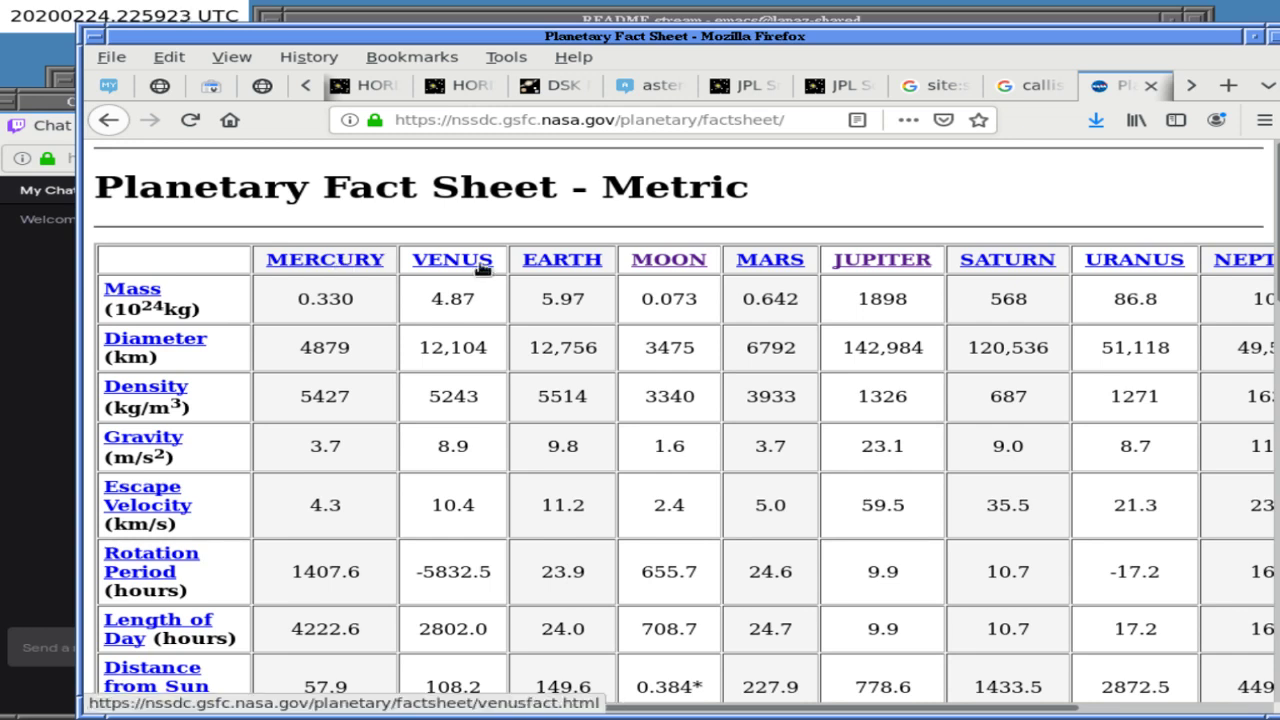
Open the Earth fact sheet from the planetary table in a new tab and look through it to the Moon section.
{"action": "middle_click", "coordinate": [543, 262]}
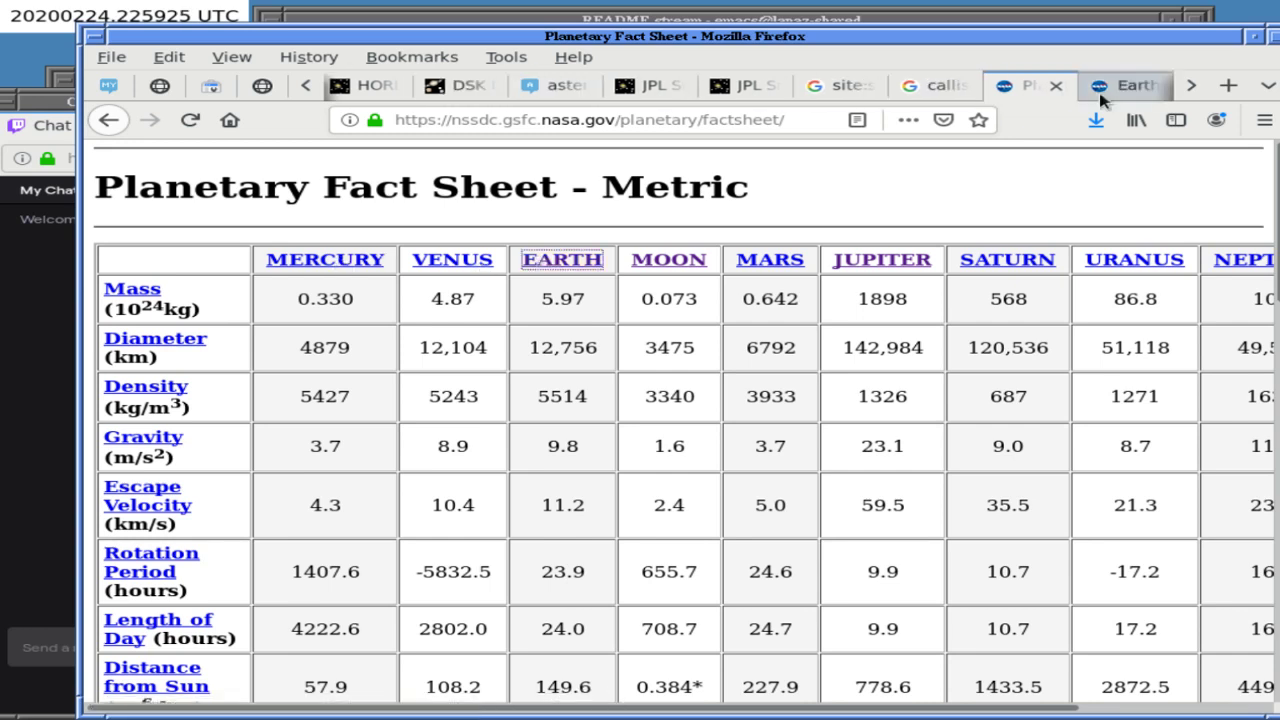
{"action": "left_click", "coordinate": [1125, 85]}
{"action": "scroll", "coordinate": [728, 359], "scroll_direction": "down", "scroll_amount": 10}
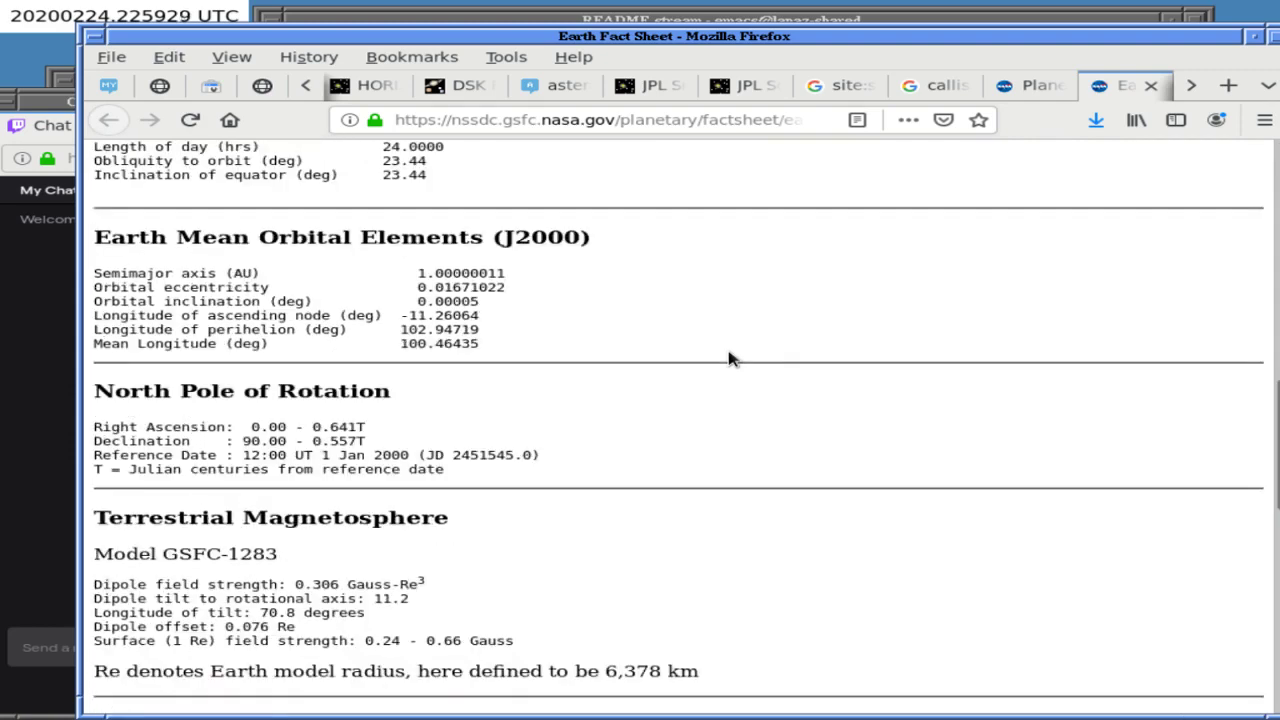
{"action": "scroll", "coordinate": [728, 359], "scroll_direction": "down", "scroll_amount": 7}
{"action": "scroll", "coordinate": [728, 359], "scroll_direction": "down", "scroll_amount": 2}
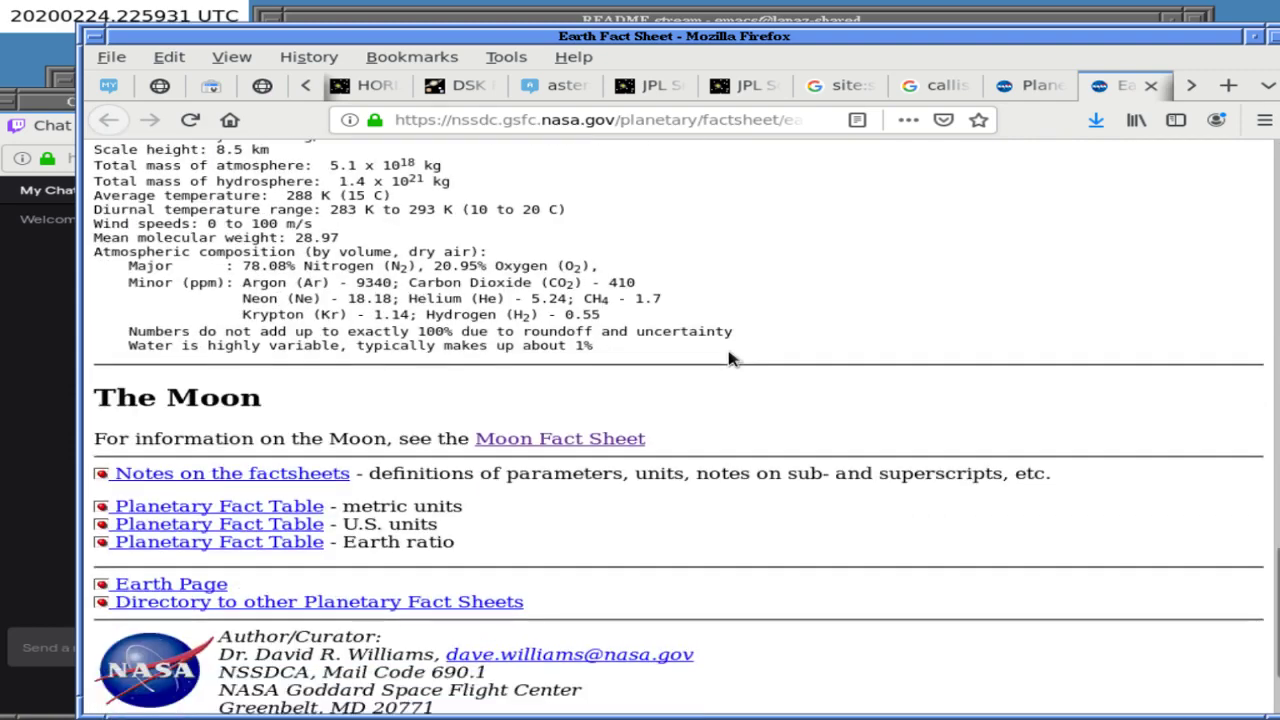
Open the linked Moon Fact Sheet in a new tab and examine the Bond and geometric albedo rows in its bulk parameters.
{"action": "middle_click", "coordinate": [579, 393]}
{"action": "left_click", "coordinate": [1129, 86]}
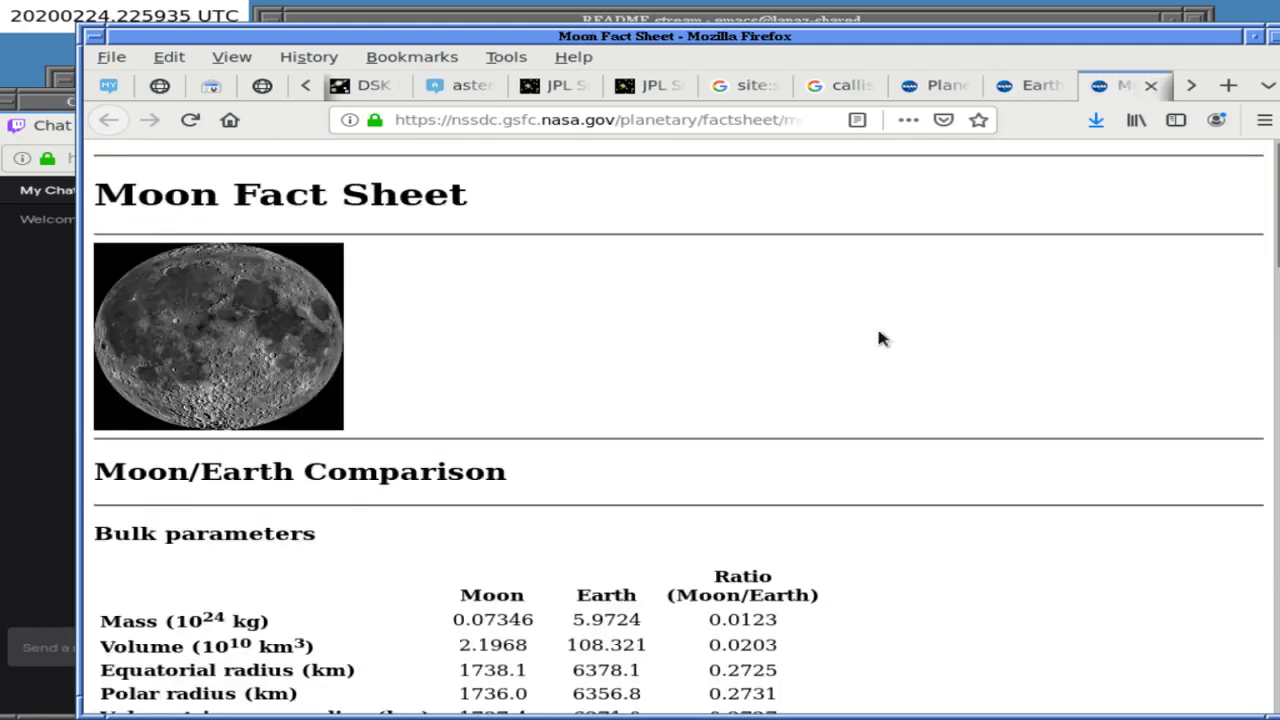
{"action": "scroll", "coordinate": [879, 339], "scroll_direction": "down", "scroll_amount": 4}
{"action": "scroll", "coordinate": [879, 339], "scroll_direction": "down", "scroll_amount": 2}
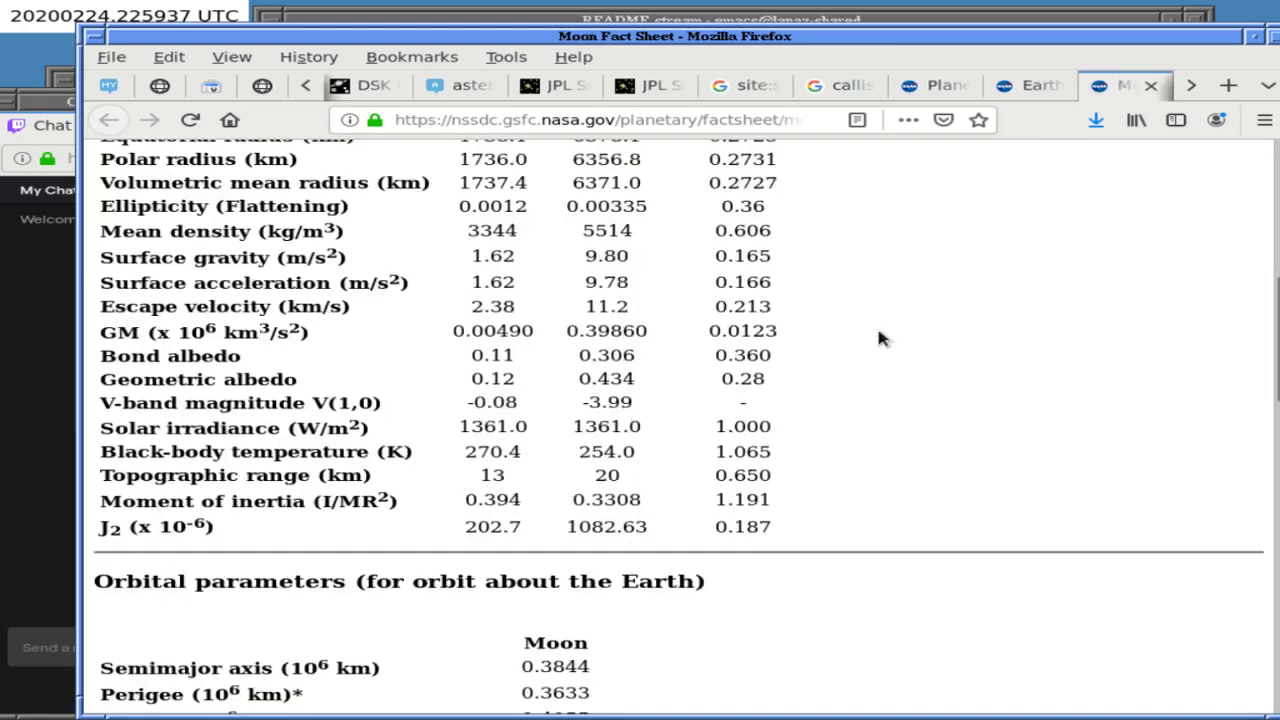
{"action": "scroll", "coordinate": [879, 339], "scroll_direction": "up", "scroll_amount": 2}
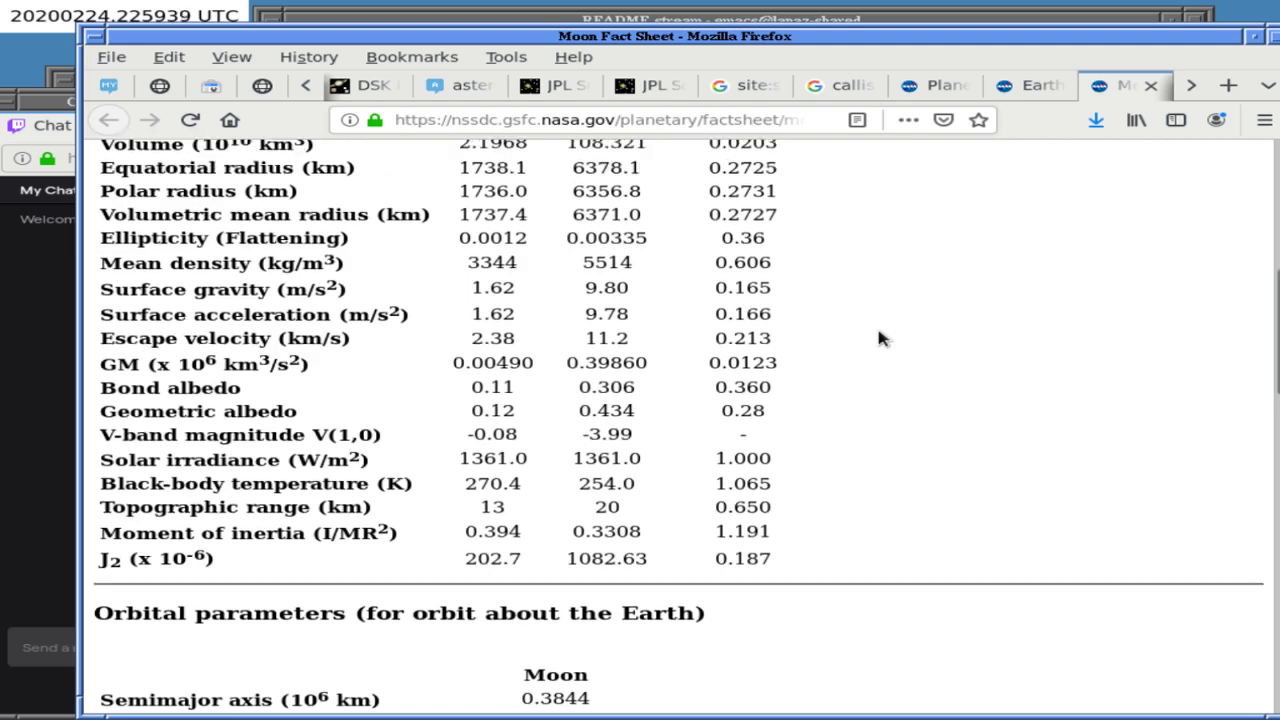
{"action": "scroll", "coordinate": [879, 339], "scroll_direction": "down", "scroll_amount": 1}
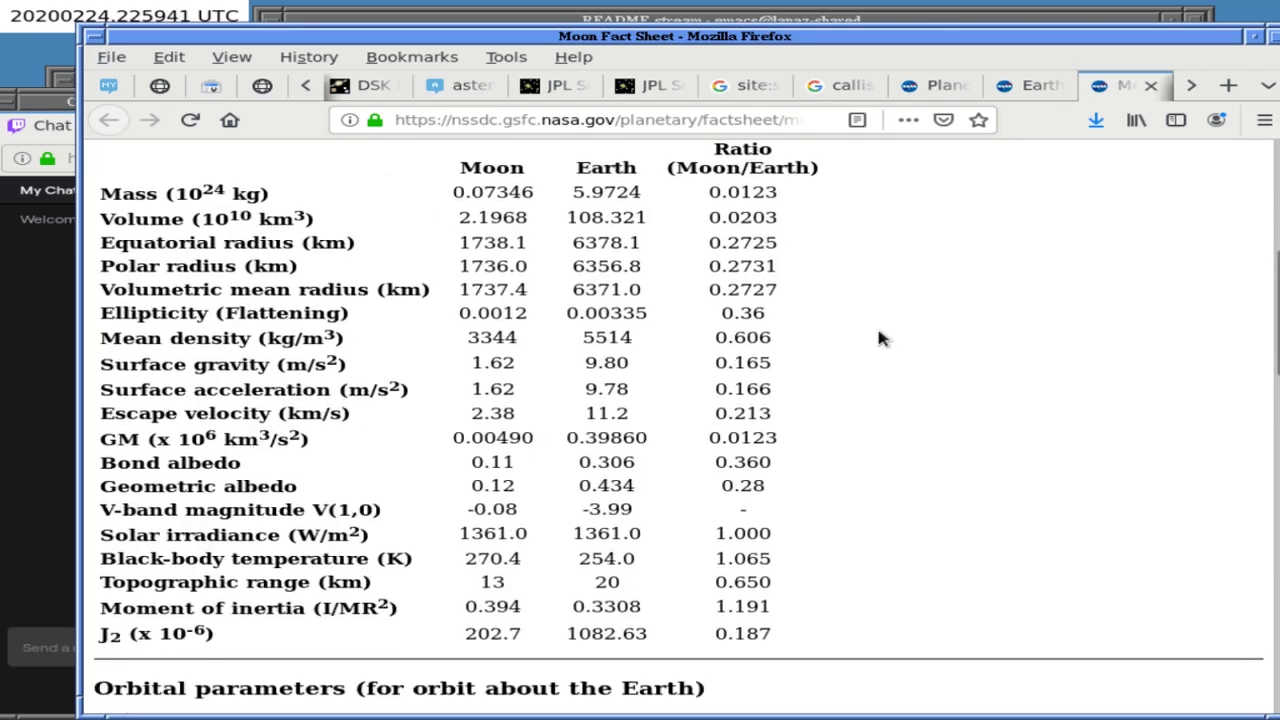
{"action": "scroll", "coordinate": [879, 339], "scroll_direction": "down", "scroll_amount": 3}
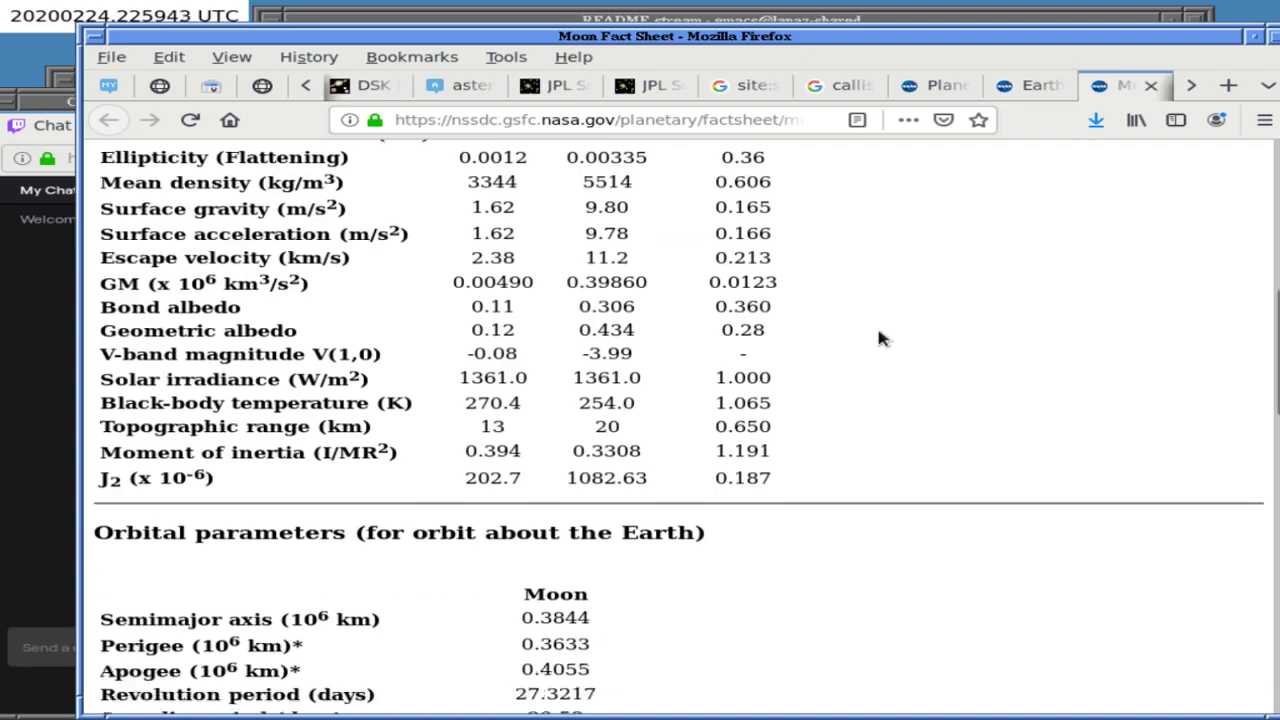
Save the Moon page to Downloads as Moon Fact Sheet.html and return to the metric Planetary Fact Sheet.
{"action": "key", "text": "ctrl+s"}
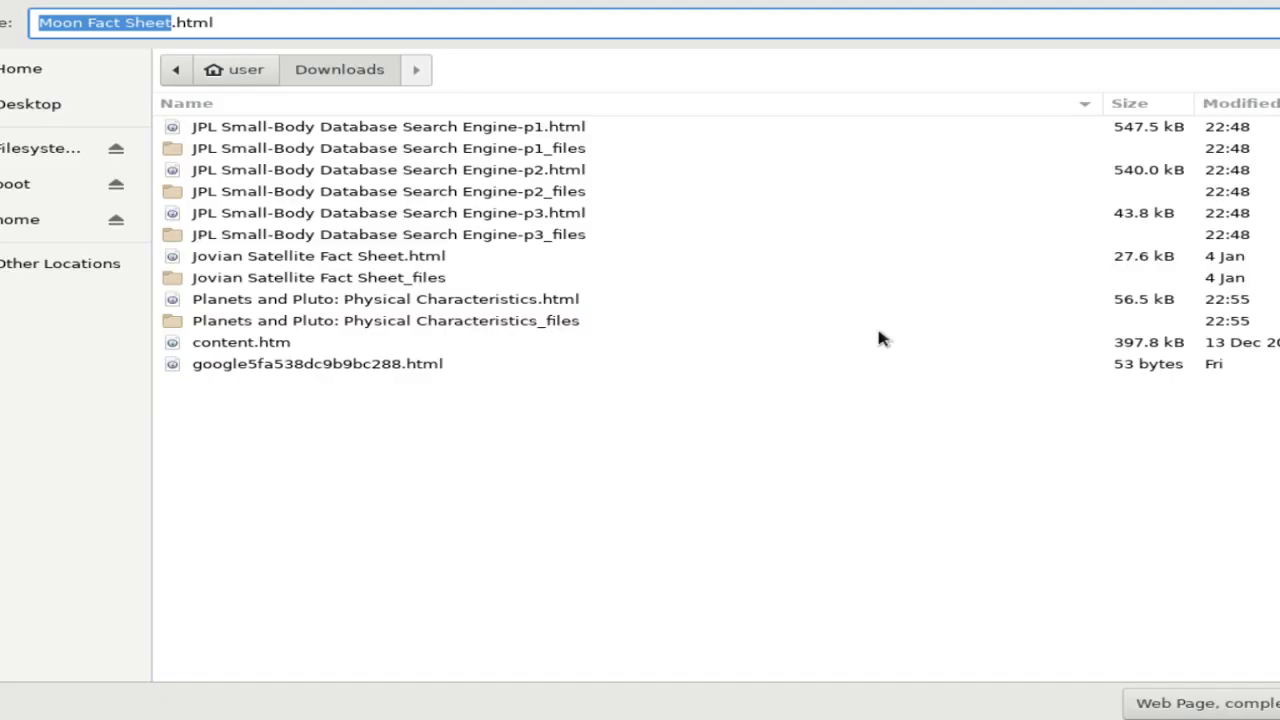
{"action": "key", "text": "Return"}
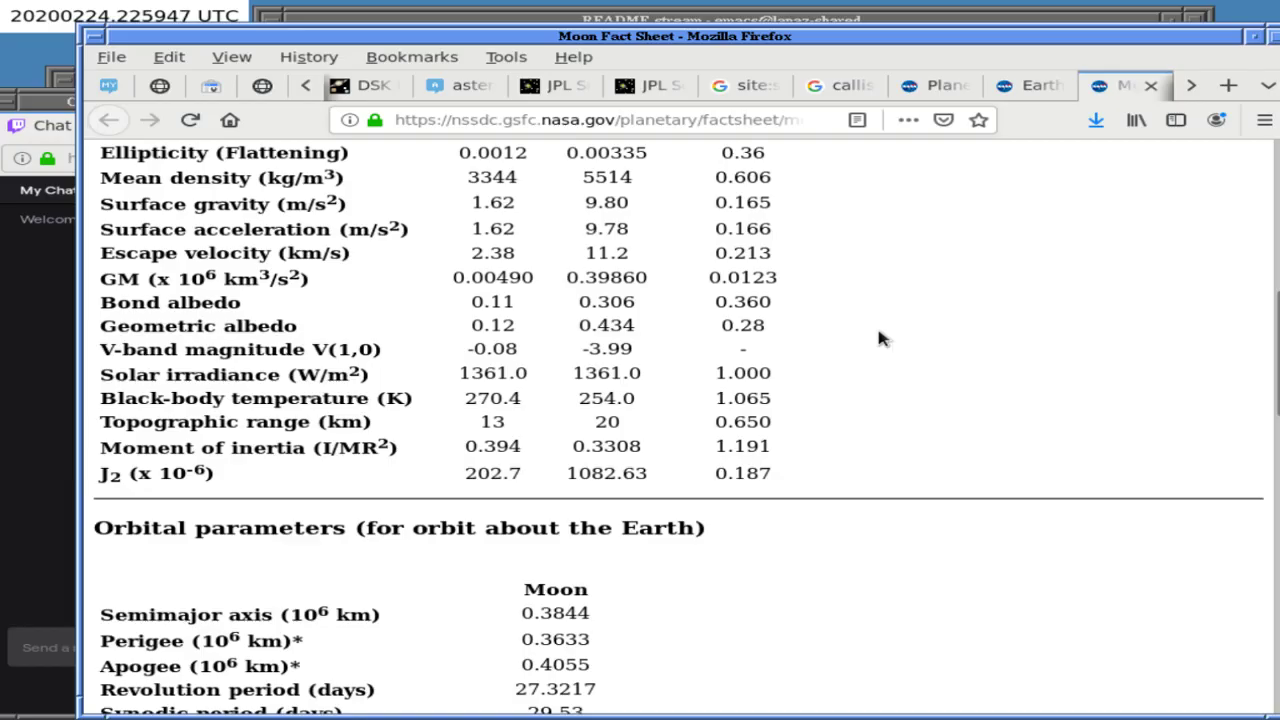
{"action": "left_click", "coordinate": [1045, 88]}
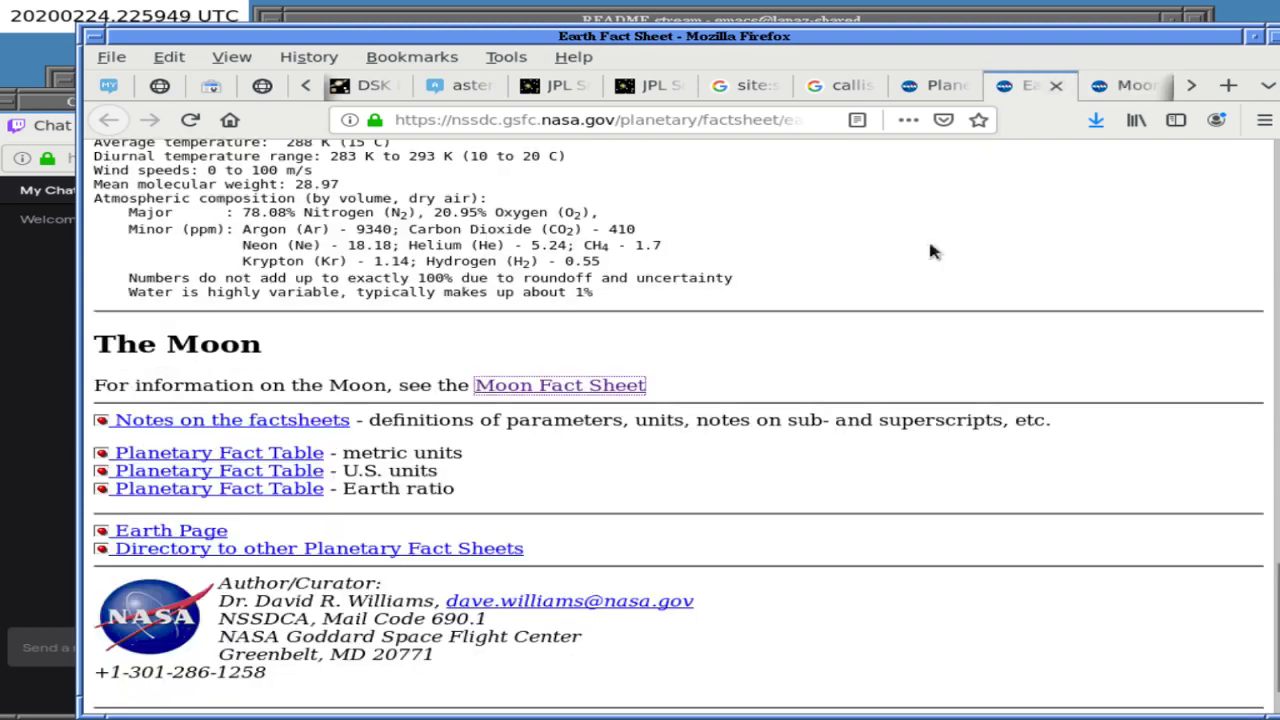
{"action": "left_click", "coordinate": [932, 86]}
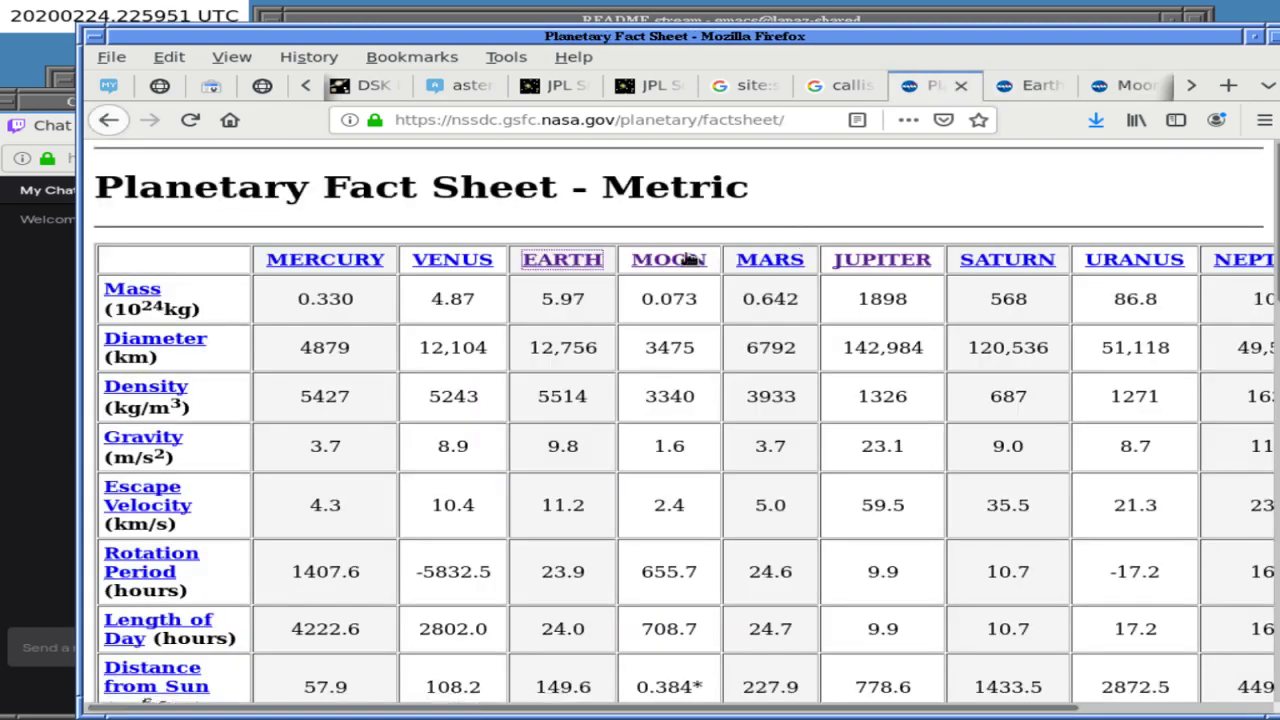
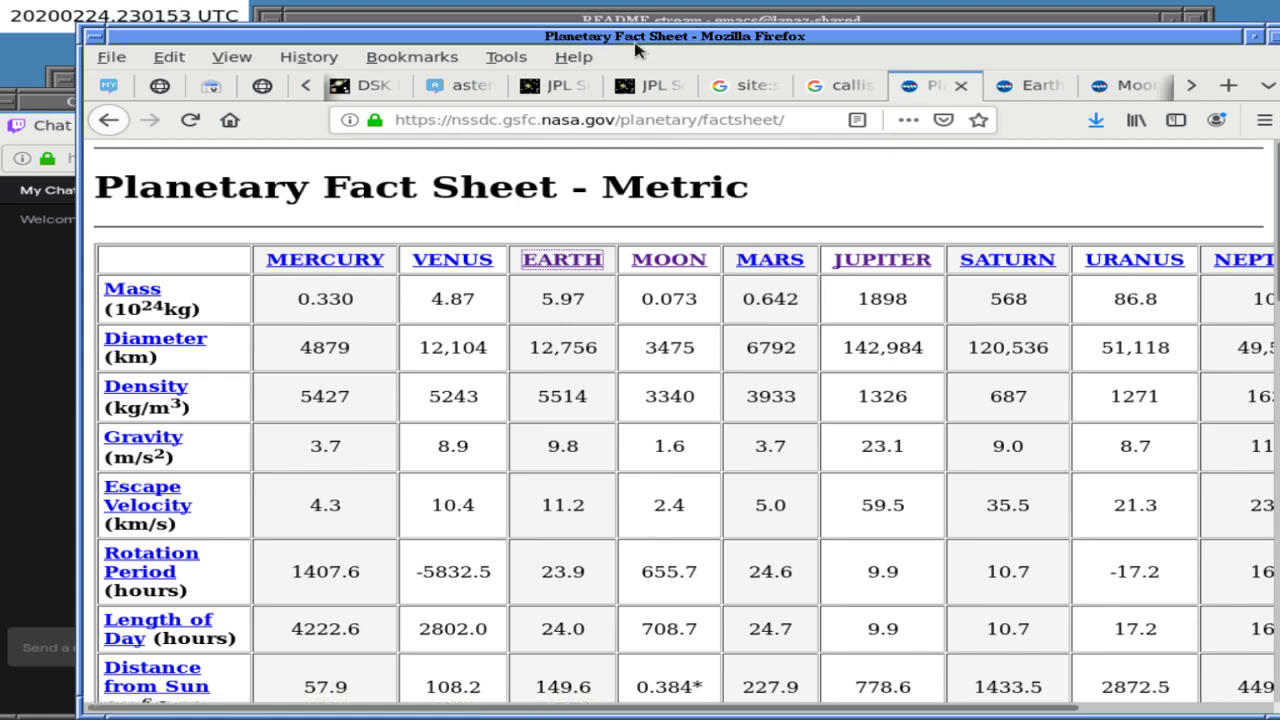
Switch to the xterm terminal, change to the ~/BCGIT/ASTRO/ directory and list its files with dirt.
{"action": "left_click", "coordinate": [610, 20]}
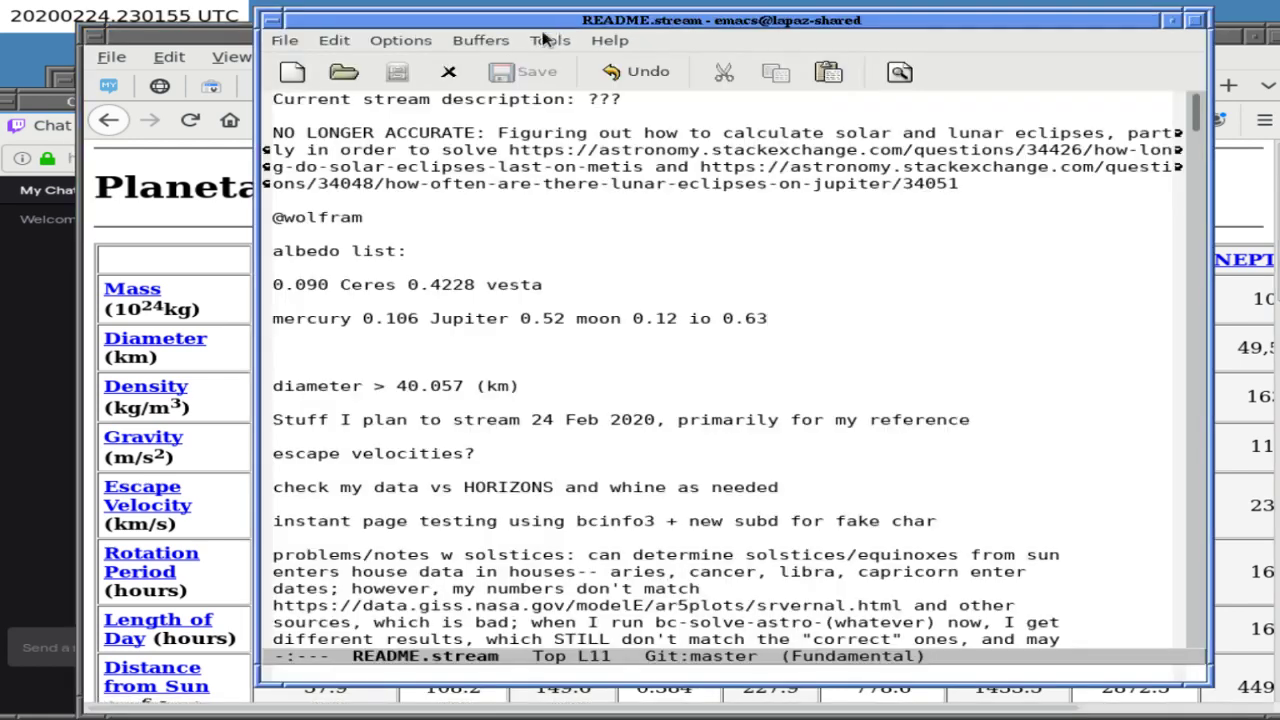
{"action": "left_click", "coordinate": [204, 37]}
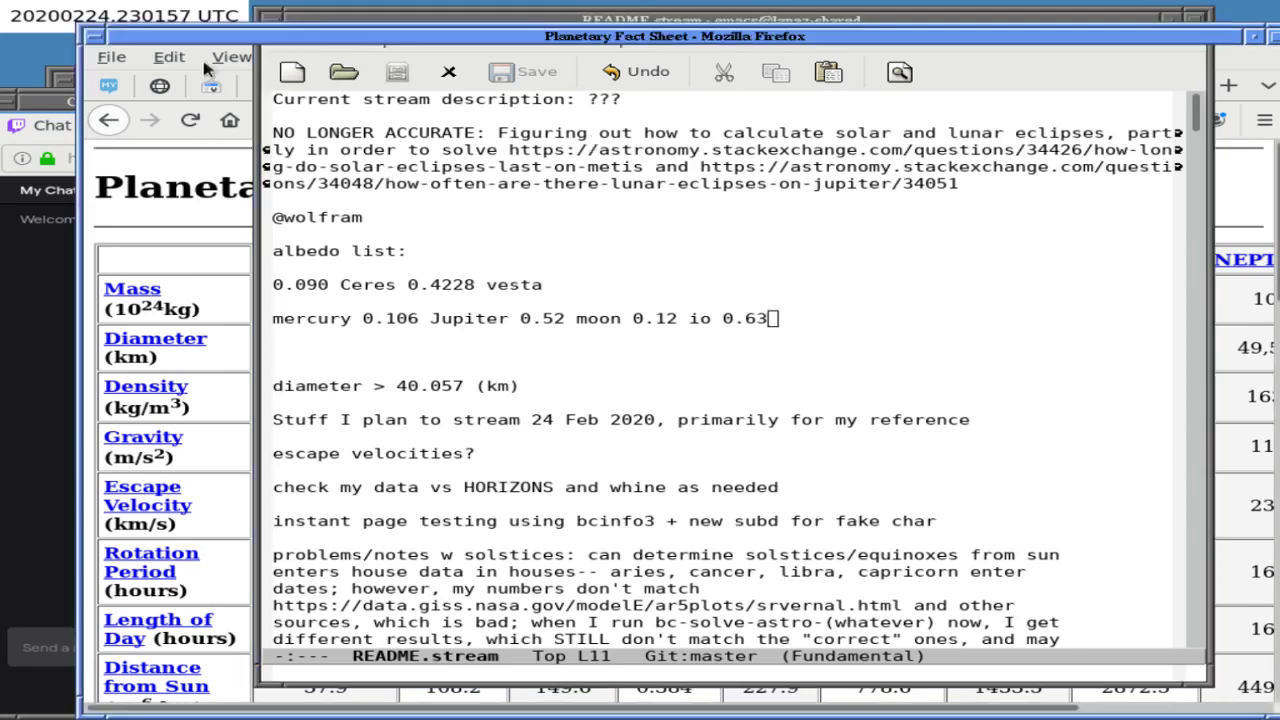
{"action": "left_click", "coordinate": [66, 82]}
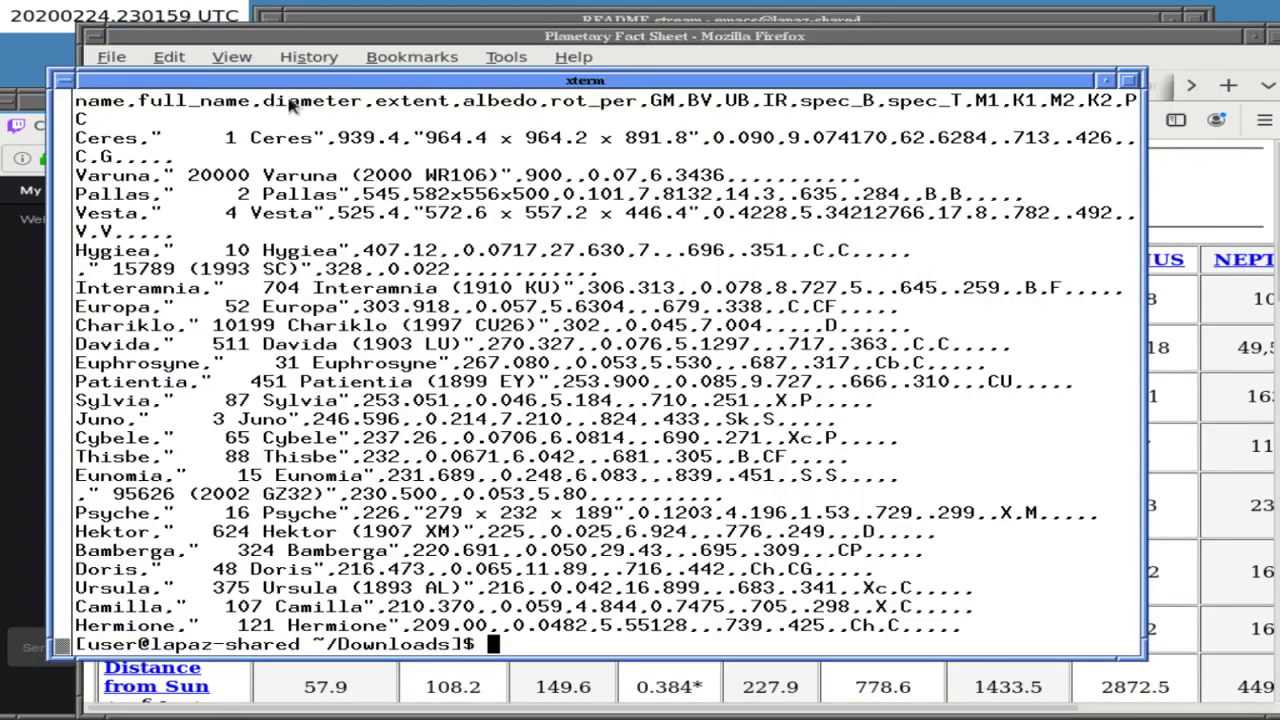
{"action": "type", "text": "cd ~/B"}
{"action": "key", "text": "Tab"}
{"action": "type", "text": "as"}
{"action": "key", "text": "BackSpace"}
{"action": "key", "text": "BackSpace"}
{"action": "type", "text": "ASTRO/"}
{"action": "key", "text": "Tab"}
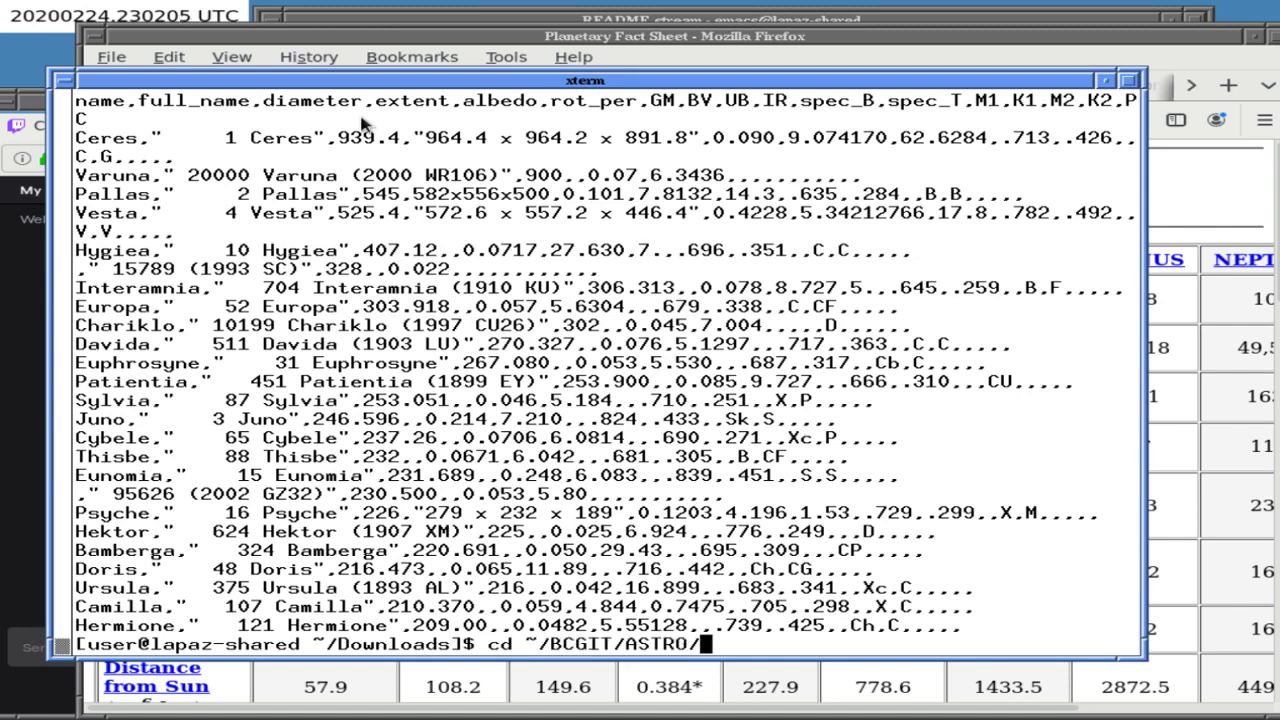
{"action": "key", "text": "Return"}
{"action": "type", "text": "dirt"}
{"action": "key", "text": "Return"}
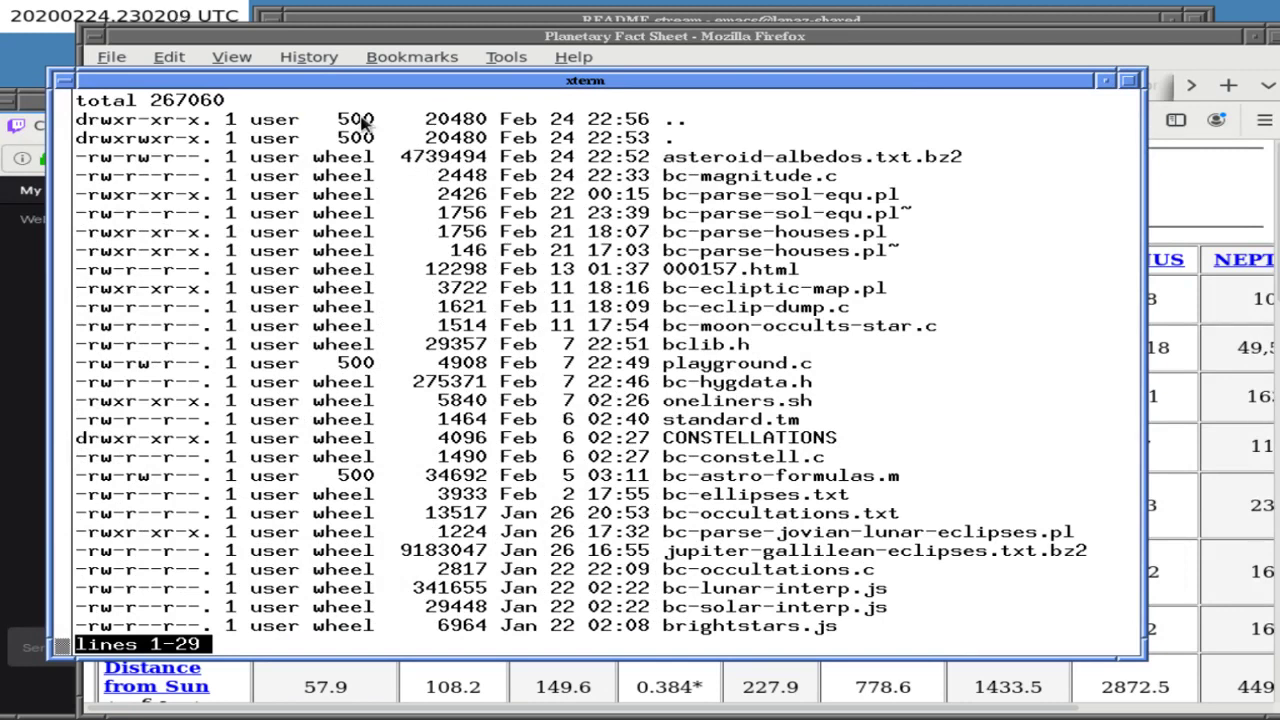
Leave the directory listing and open standard.tm in less.
{"action": "type", "text": "qless s"}
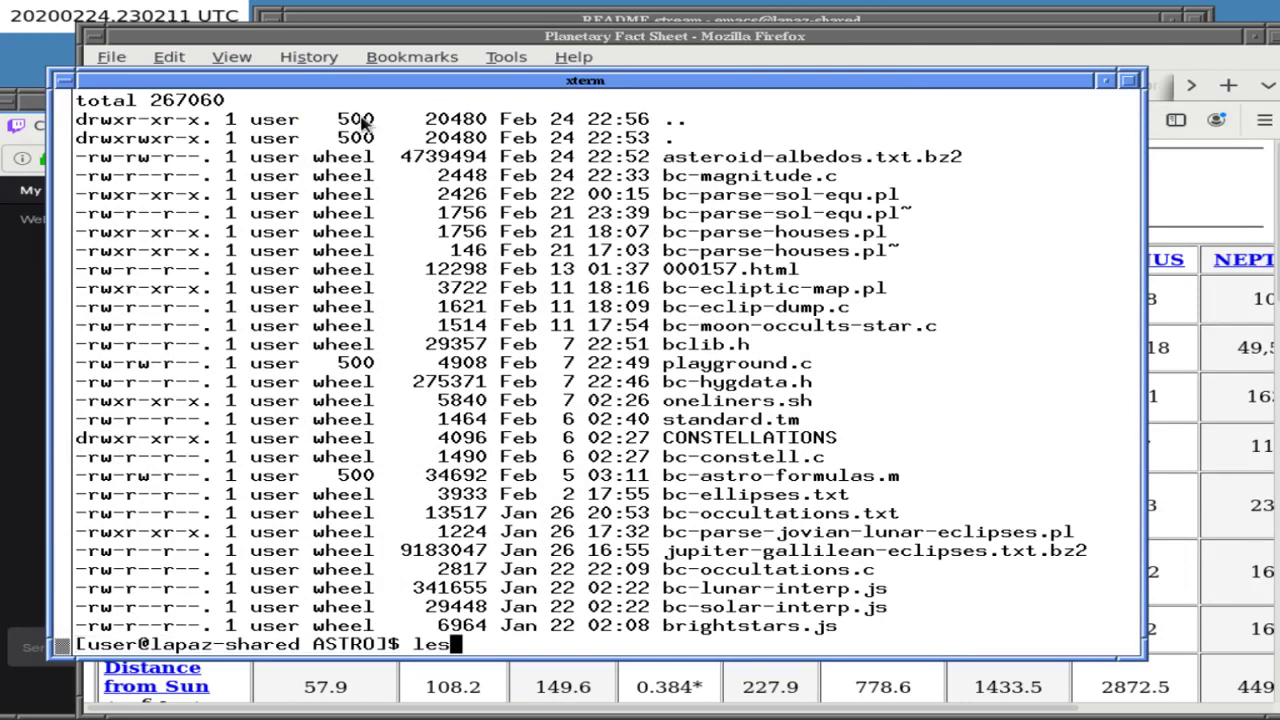
{"action": "type", "text": "ta"}
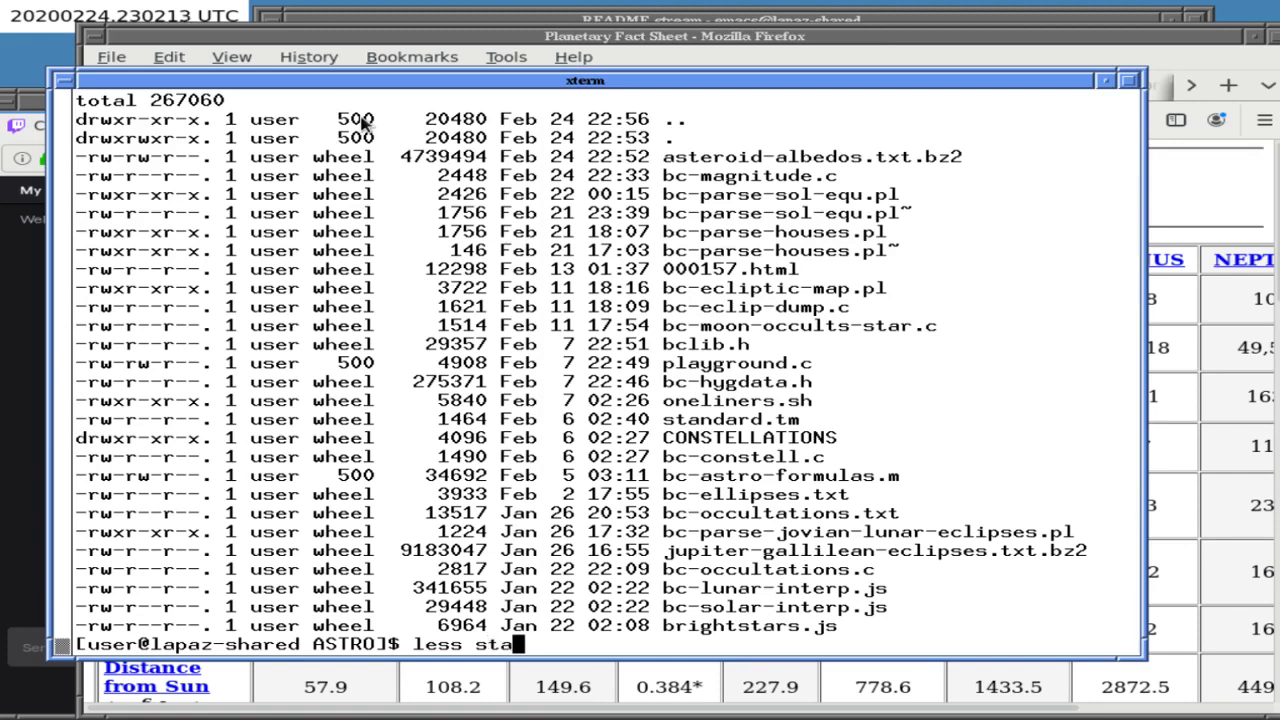
{"action": "type", "text": "n"}
{"action": "key", "text": "Tab"}
{"action": "key", "text": "Tab"}
{"action": "type", "text": "."}
{"action": "key", "text": "Tab"}
{"action": "type", "text": "t"}
{"action": "key", "text": "BackSpace"}
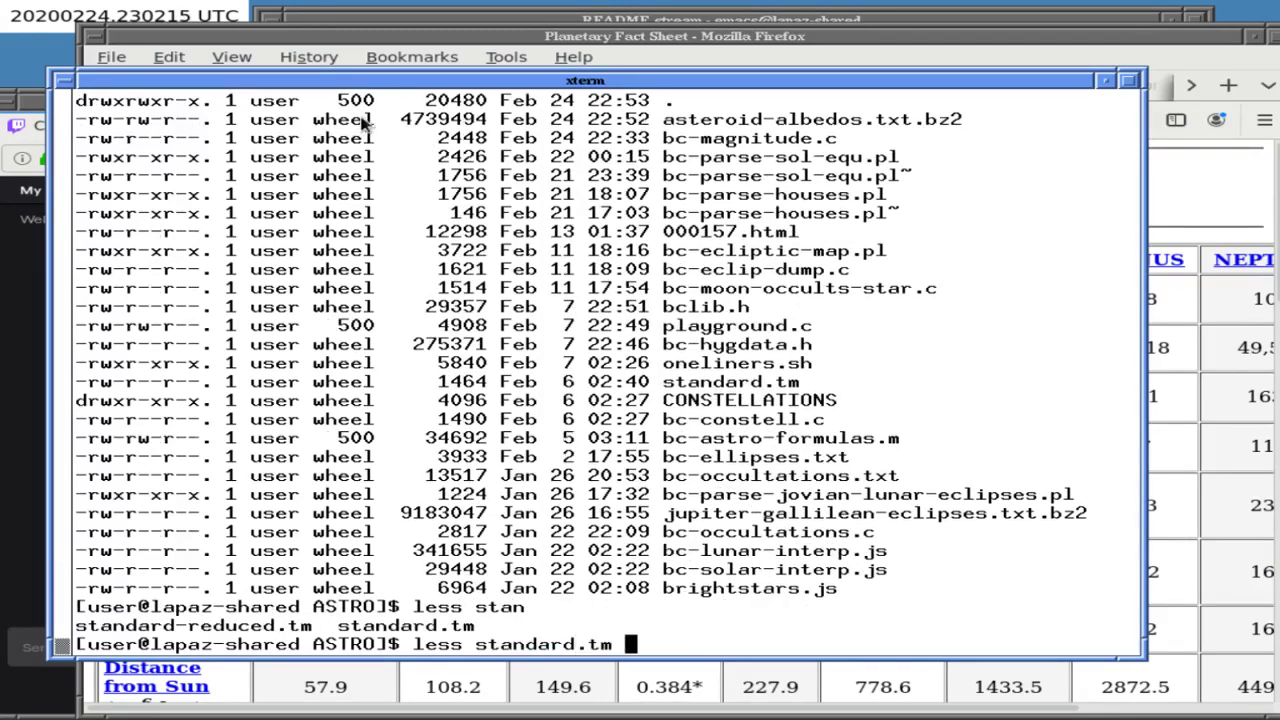
{"action": "key", "text": "Return"}
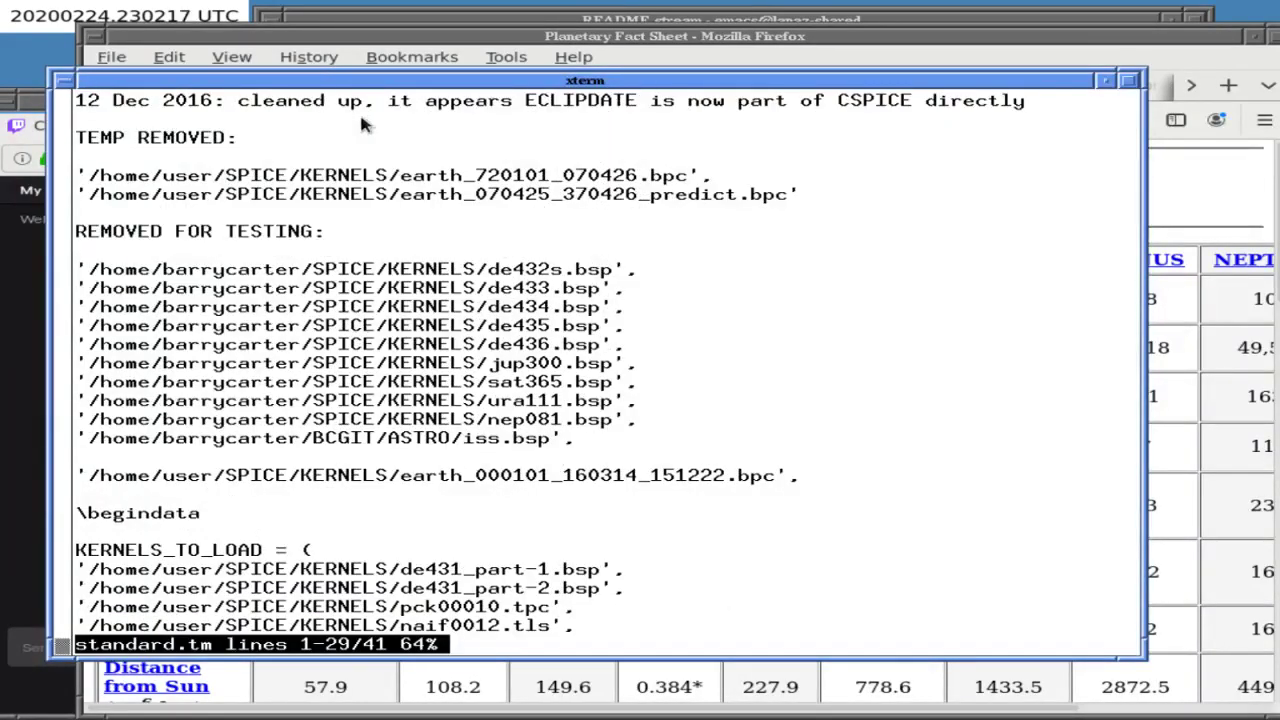
Look through the KERNELS_TO_LOAD list at the end of standard.tm and return to the shell prompt.
{"action": "scroll", "coordinate": [359, 111], "scroll_direction": "down", "scroll_amount": 3}
{"action": "scroll", "coordinate": [362, 122], "scroll_direction": "down", "scroll_amount": 1}
{"action": "key", "text": "q"}
{"action": "key", "text": "Return"}
{"action": "key", "text": "Return"}
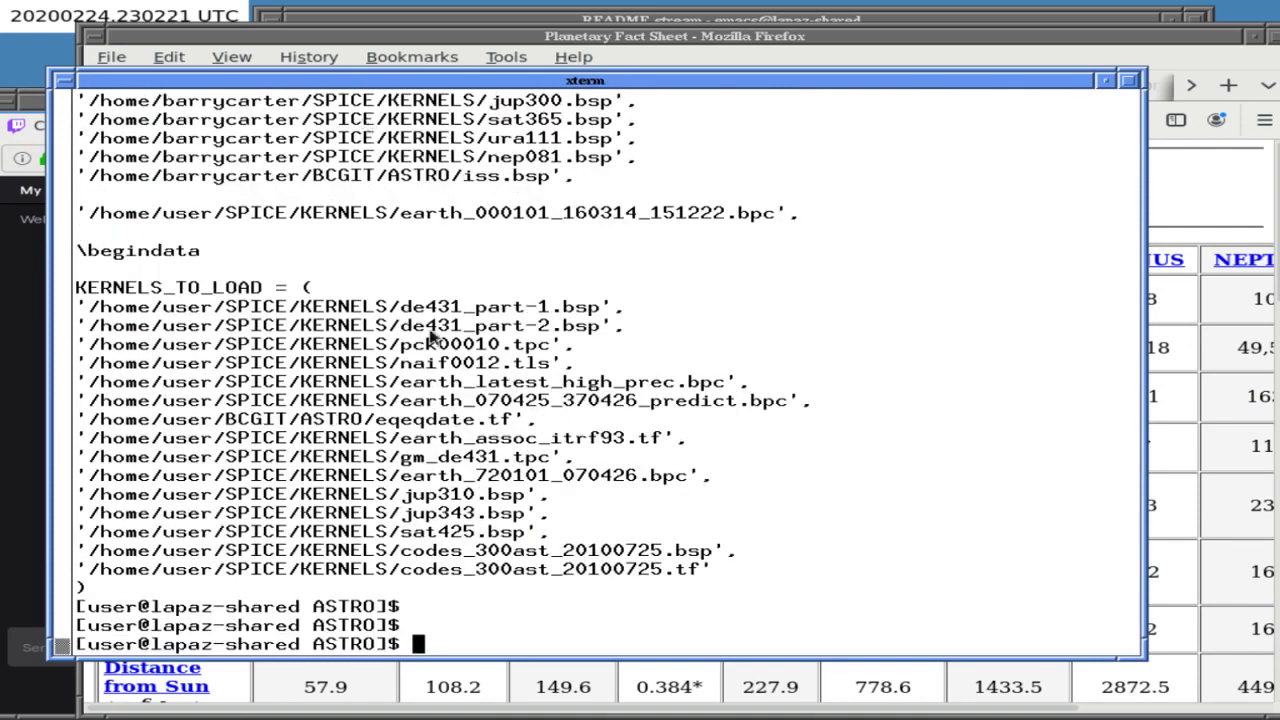
Open the asteroid text kernel /home/user/SPICE/KERNELS/codes_300ast_20100725.tf in less.
{"action": "type", "text": "less"}
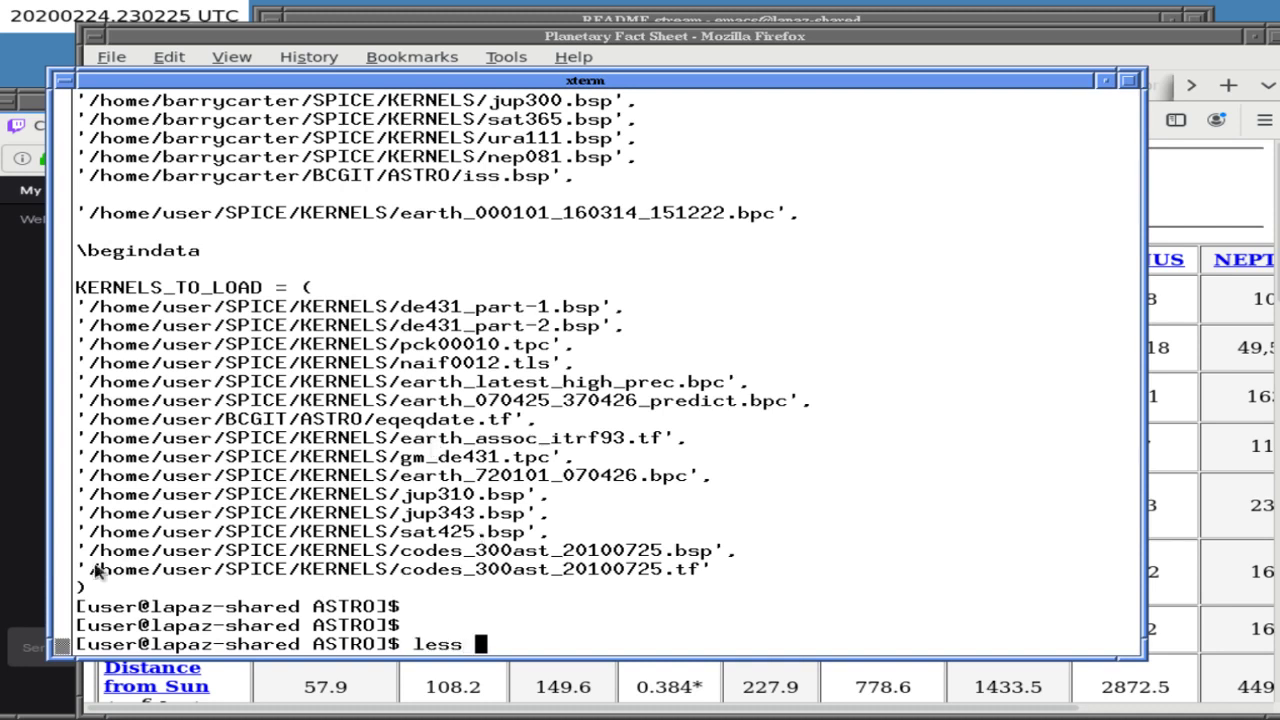
{"action": "left_click_drag", "start_coordinate": [90, 570], "coordinate": [694, 550]}
{"action": "middle_click", "coordinate": [694, 550]}
{"action": "key", "text": "ctrl+c"}
{"action": "type", "text": "less"}
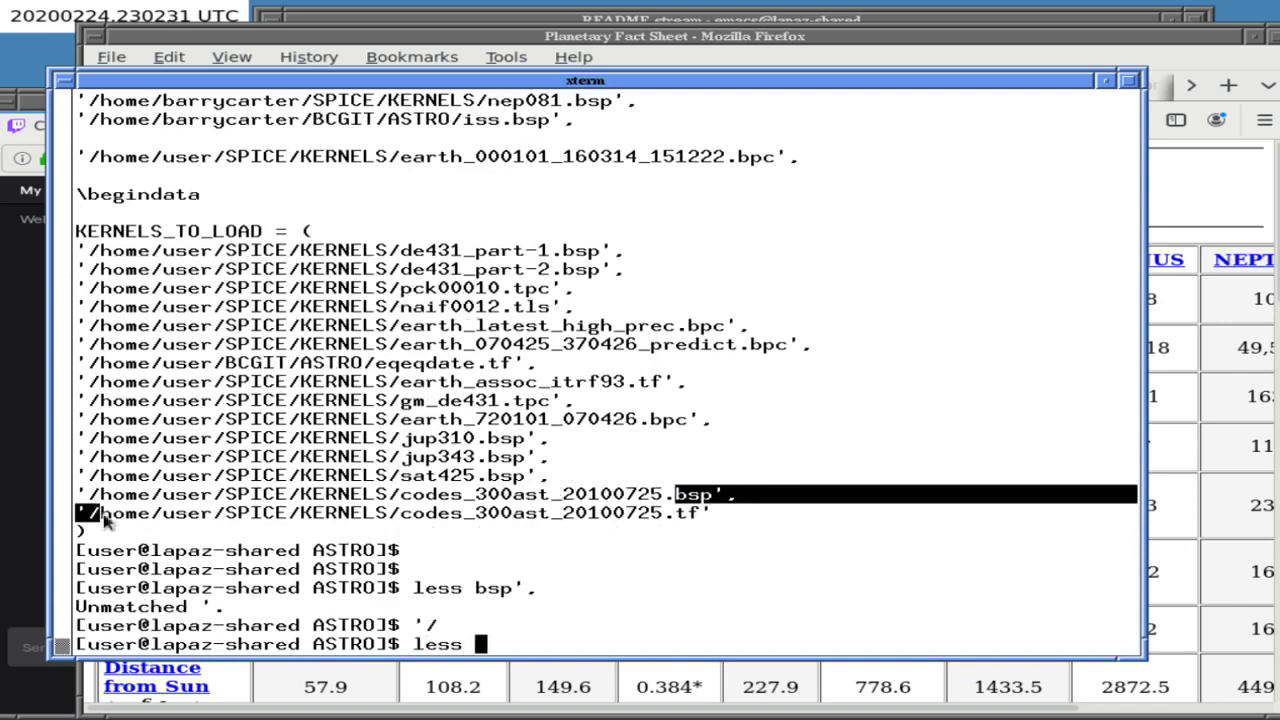
{"action": "left_click_drag", "start_coordinate": [90, 515], "coordinate": [698, 514]}
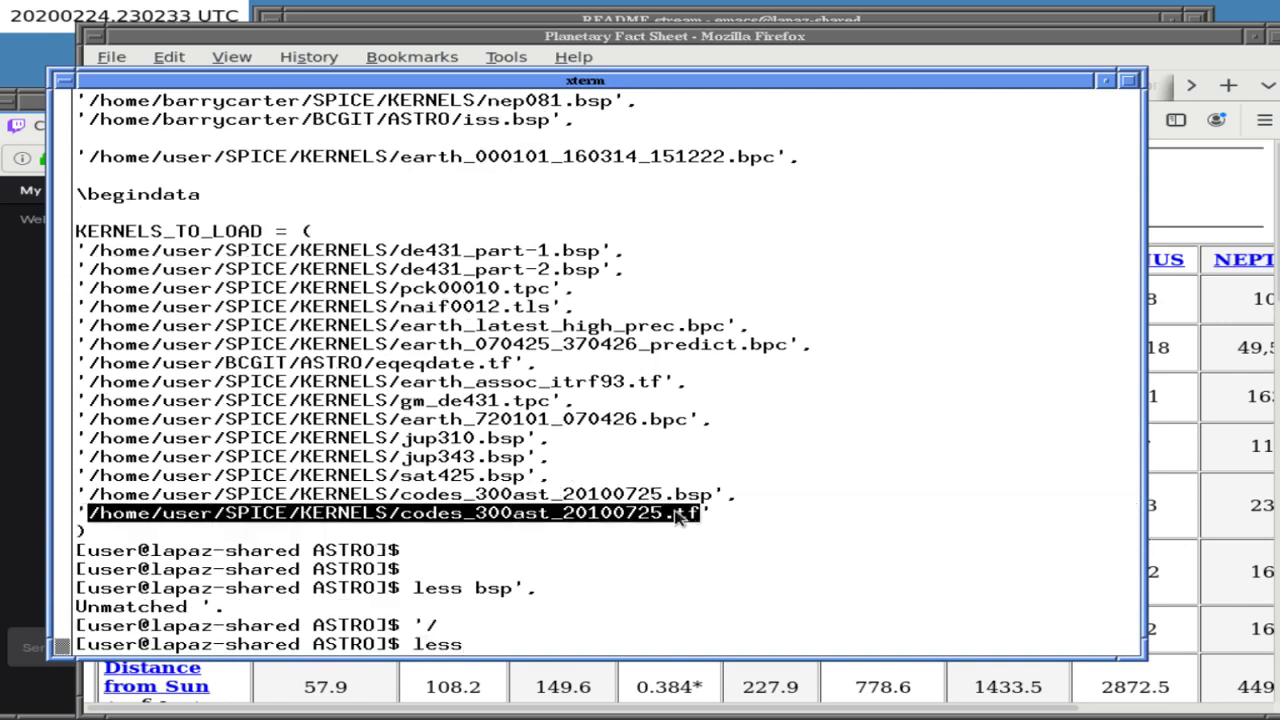
{"action": "middle_click", "coordinate": [700, 535]}
{"action": "key", "text": "ctrl+l"}
{"action": "key", "text": "Return"}
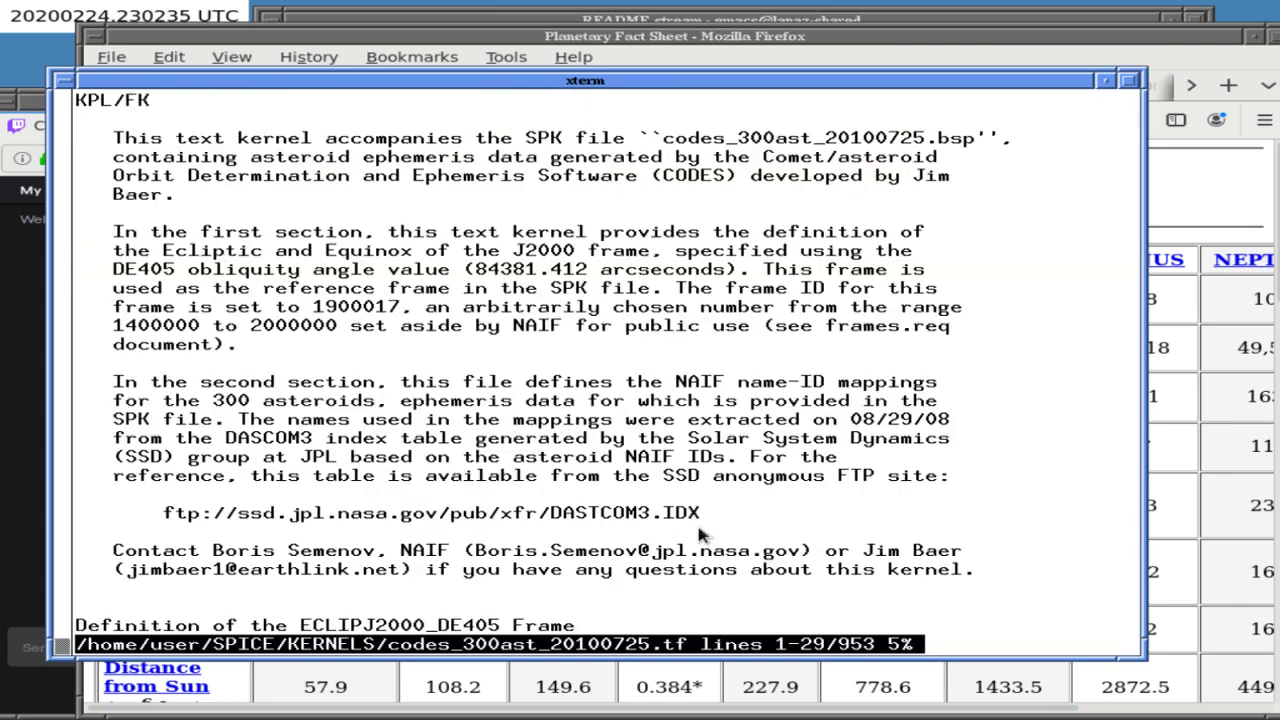
Search the codes_300ast_20100725.tf kernel for alb and for mag.
{"action": "key", "text": "space"}
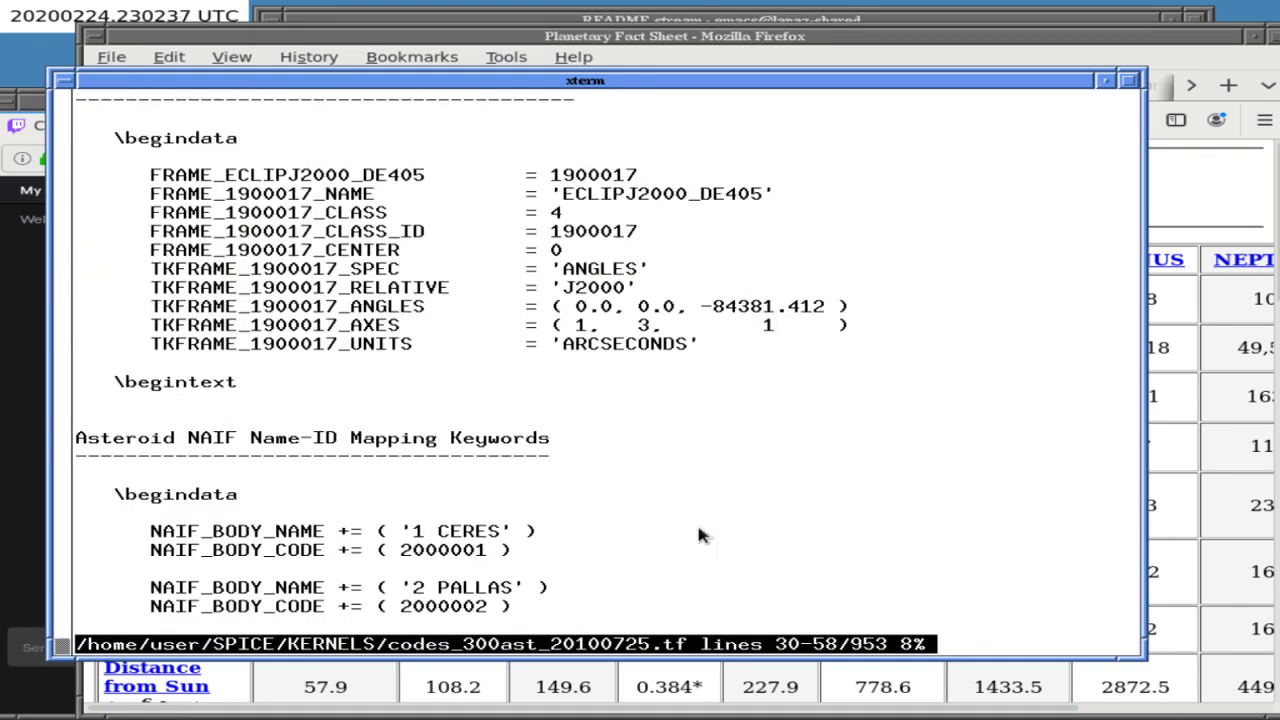
{"action": "type", "text": "/alb"}
{"action": "key", "text": "Return"}
{"action": "type", "text": "/mag"}
{"action": "key", "text": "Return"}
Page through the asteroid NAIF name-ID mappings to near the end of the kernel and quit the pager.
{"action": "key", "text": "space"}
{"action": "key", "text": "space"}
{"action": "key", "text": "space"}
{"action": "key", "text": "space"}
{"action": "key", "text": "space"}
{"action": "key", "text": "space"}
{"action": "key", "text": "space"}
{"action": "key", "text": "space"}
{"action": "key", "text": "space"}
{"action": "key", "text": "space"}
{"action": "key", "text": "space"}
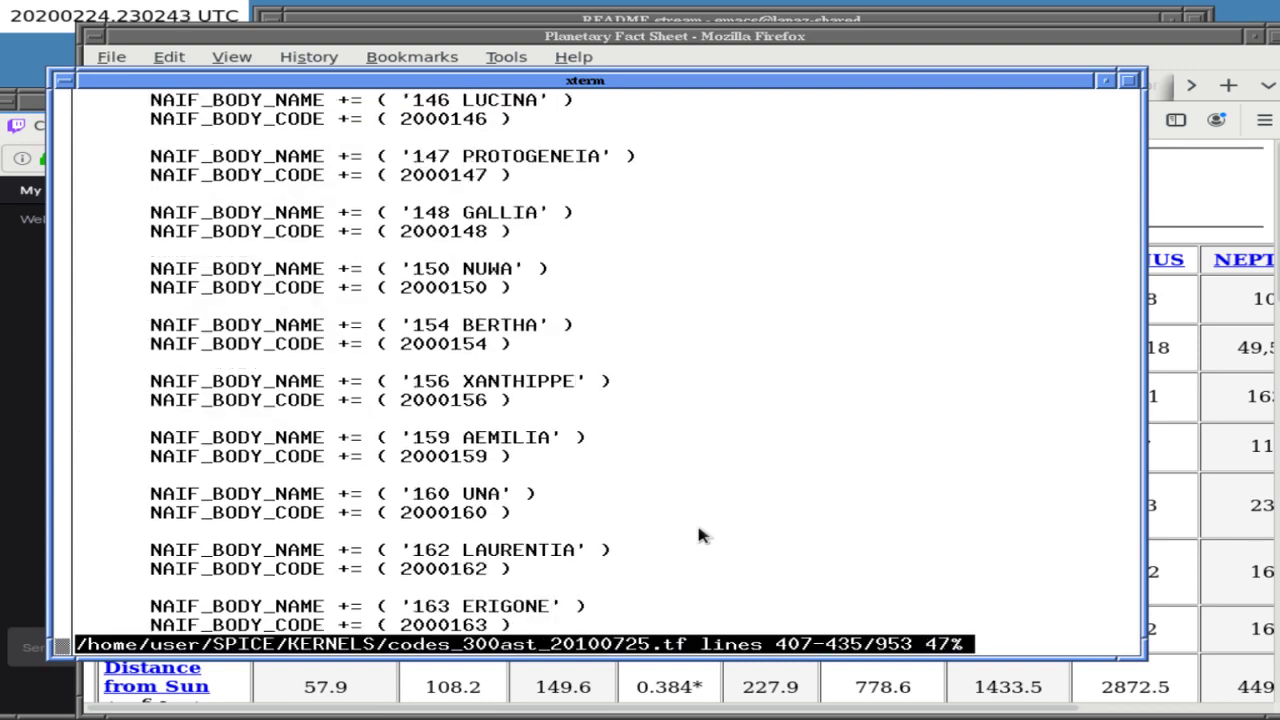
{"action": "key", "text": "space"}
{"action": "key", "text": "space"}
{"action": "key", "text": "space"}
{"action": "key", "text": "space"}
{"action": "key", "text": "space"}
{"action": "key", "text": "space"}
{"action": "key", "text": "space"}
{"action": "key", "text": "space"}
{"action": "key", "text": "space"}
{"action": "key", "text": "space"}
{"action": "key", "text": "space"}
{"action": "key", "text": "space"}
{"action": "key", "text": "space"}
{"action": "key", "text": "space"}
{"action": "key", "text": "space"}
{"action": "key", "text": "space"}
{"action": "key", "text": "space"}
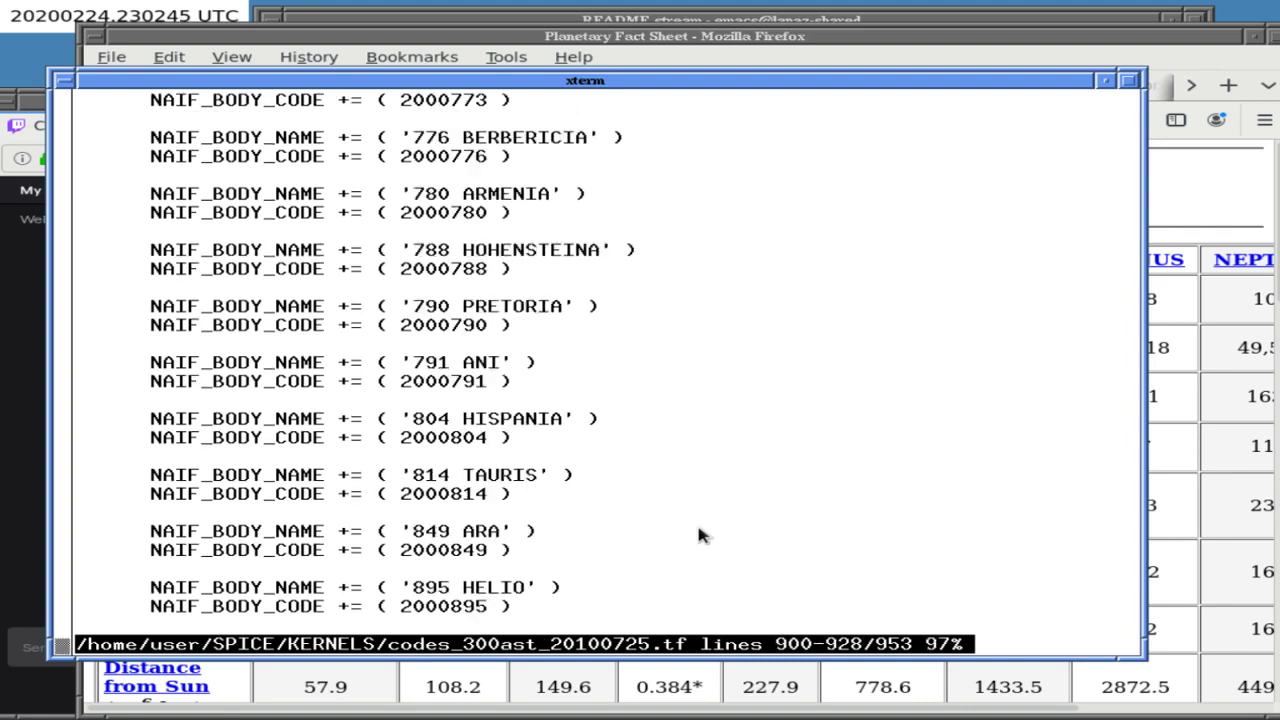
{"action": "key", "text": "q"}
List the ASTRO directory with dir, leave the listing and open standard.tm in less.
{"action": "type", "text": "dir"}
{"action": "key", "text": "Return"}
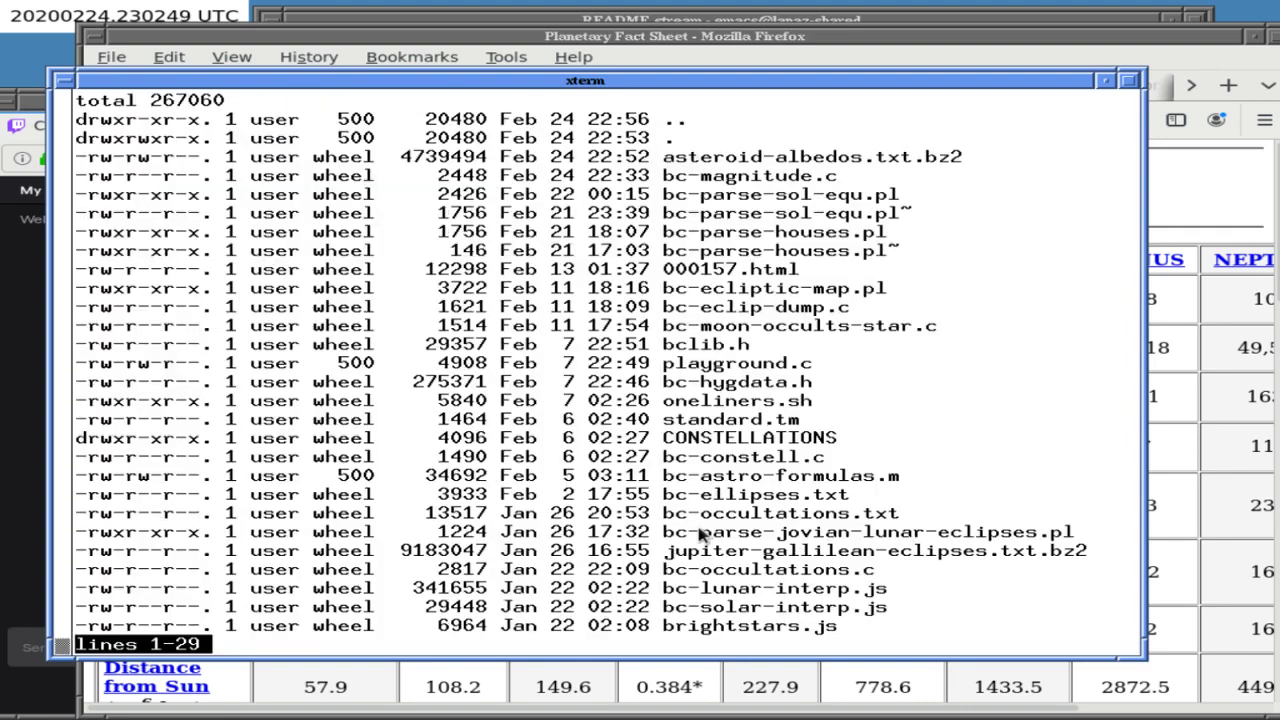
{"action": "type", "text": "qless sta"}
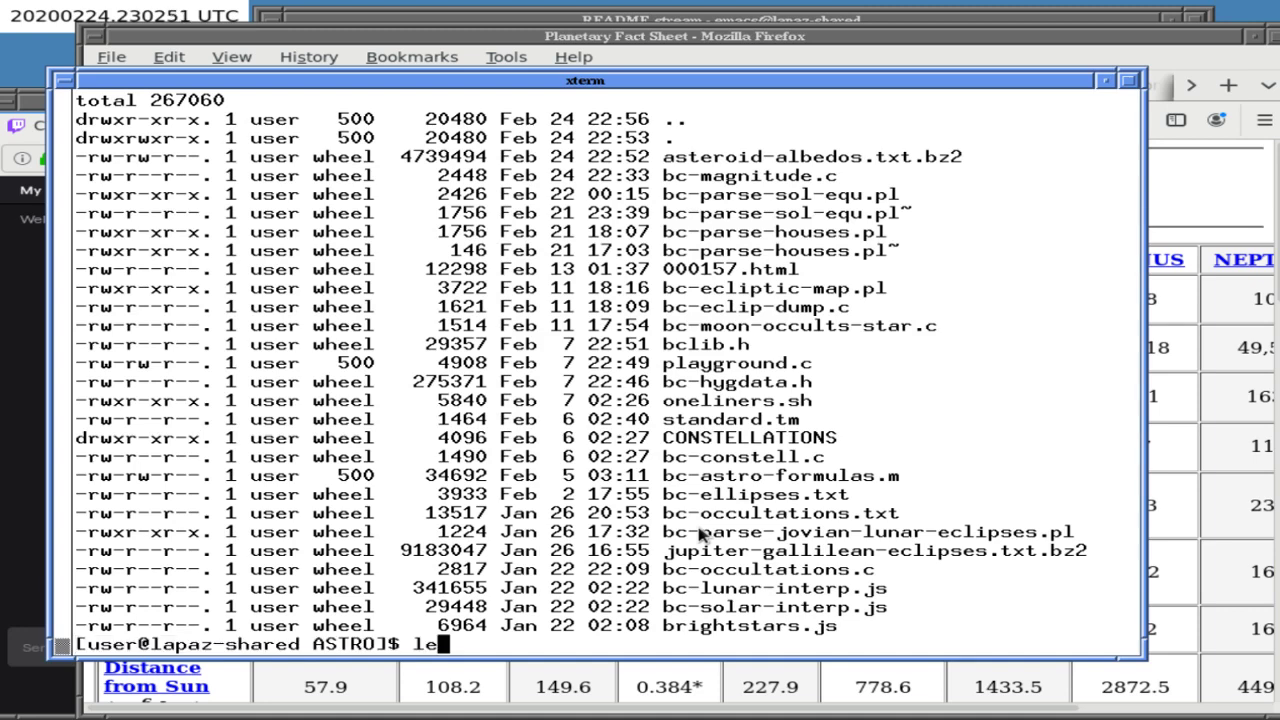
{"action": "key", "text": "Tab"}
{"action": "type", "text": "n"}
{"action": "key", "text": "Tab"}
{"action": "type", "text": ".tm"}
{"action": "key", "text": "Return"}
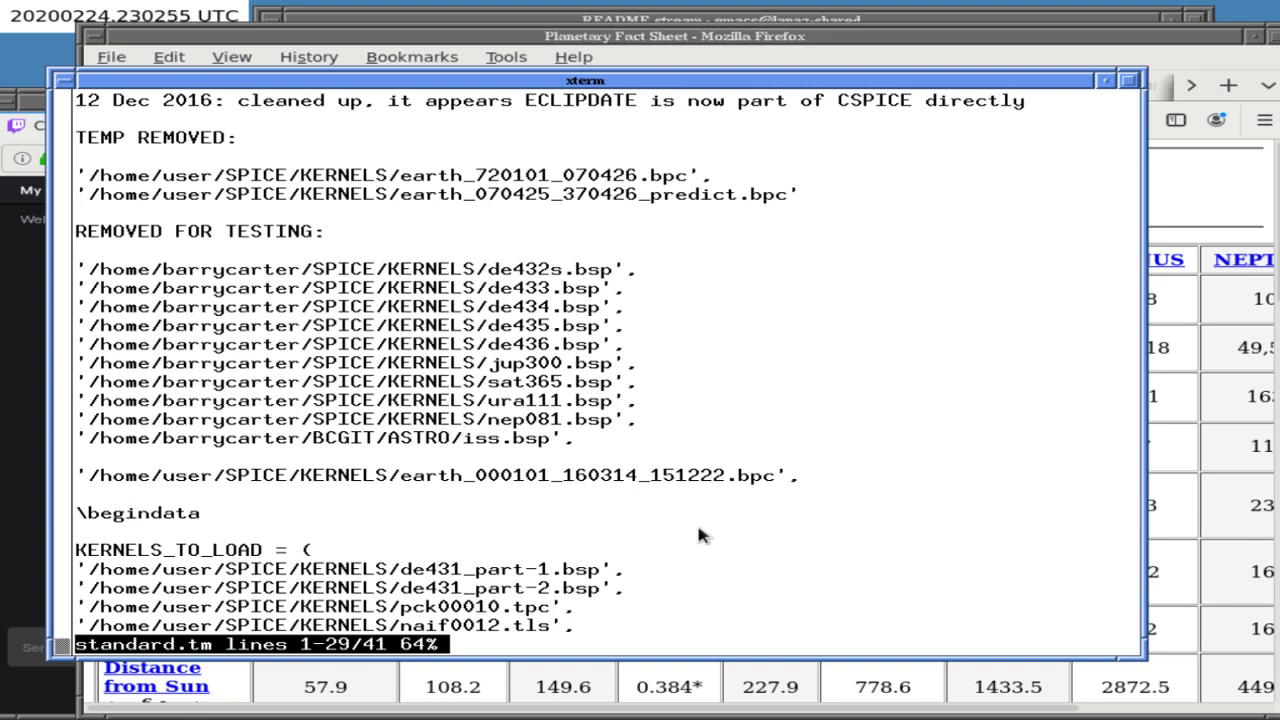
Read the KERNELS_TO_LOAD entries through the end of standard.tm and return to the shell prompt.
{"action": "key", "text": "Down"}
{"action": "key", "text": "Down"}
{"action": "key", "text": "Down"}
{"action": "key", "text": "Down"}
{"action": "key", "text": "Down"}
{"action": "key", "text": "Down"}
{"action": "key", "text": "Down"}
{"action": "key", "text": "Down"}
{"action": "key", "text": "Down"}
{"action": "key", "text": "Down"}
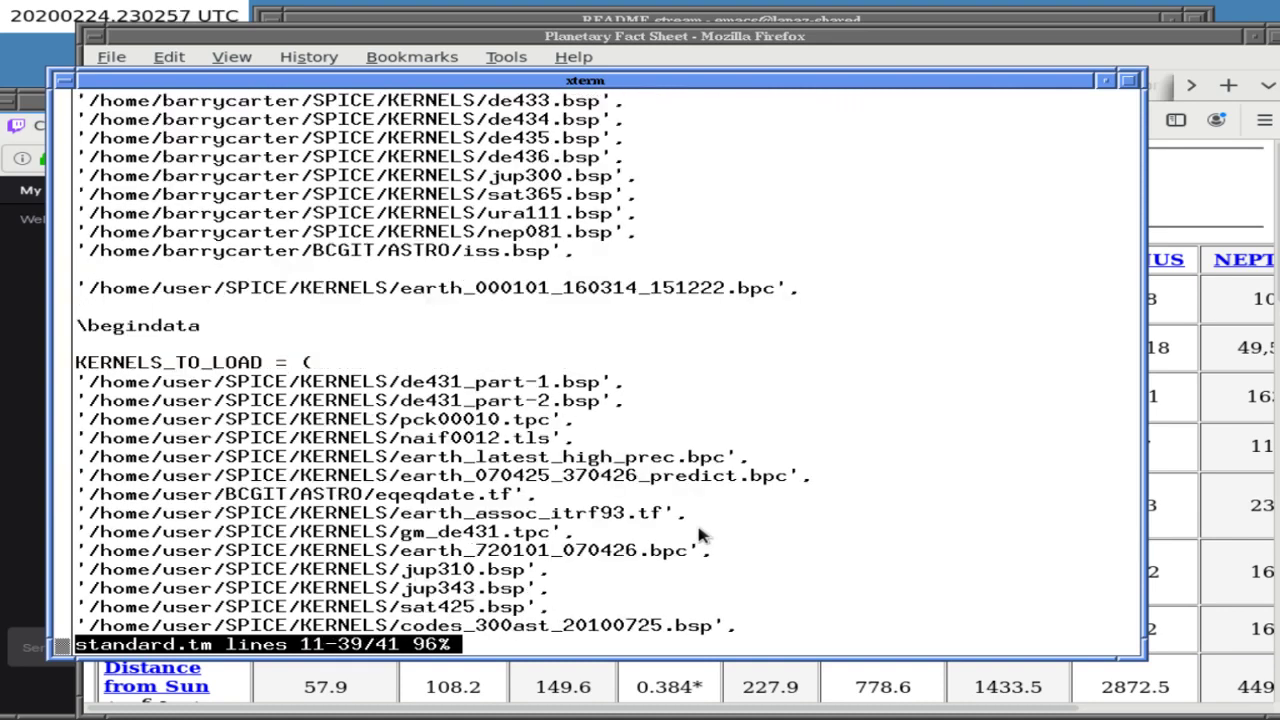
{"action": "key", "text": "Return"}
{"action": "key", "text": "Return"}
{"action": "key", "text": "Return"}
{"action": "key", "text": "Return"}
{"action": "key", "text": "Return"}
{"action": "key", "text": "Return"}
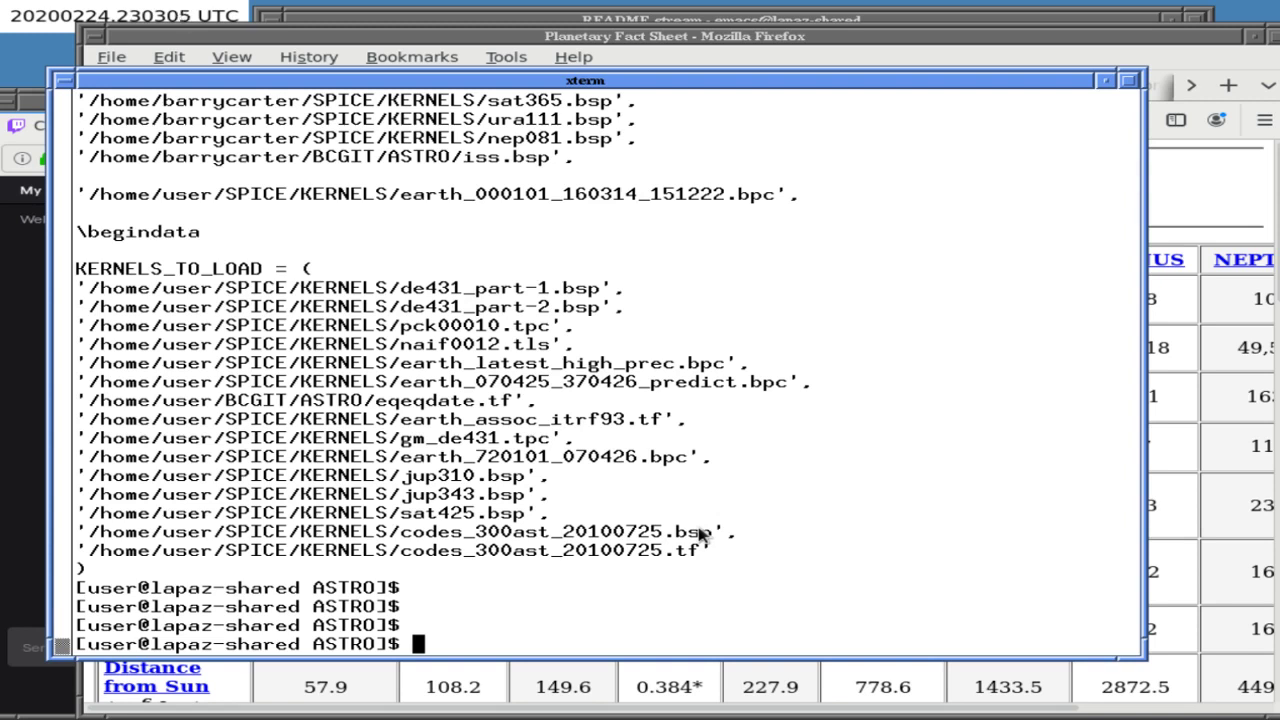
List the files starting with bc, filtering out the Perl scripts with grep -v .pl.
{"action": "type", "text": "less b"}
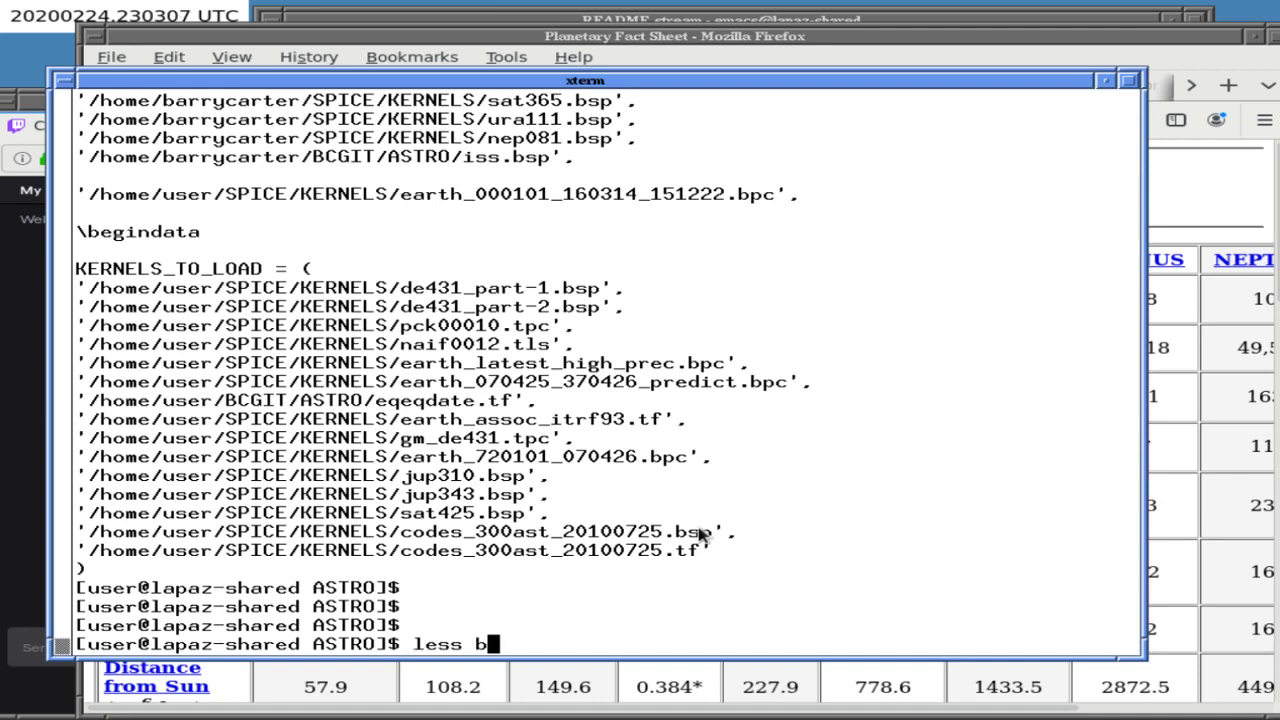
{"action": "key", "text": "Tab"}
{"action": "key", "text": "Tab"}
{"action": "key", "text": "ctrl+c"}
{"action": "type", "text": "ls bc"}
{"action": "key", "text": "BackSpace"}
{"action": "type", "text": "* | grep -v .pl"}
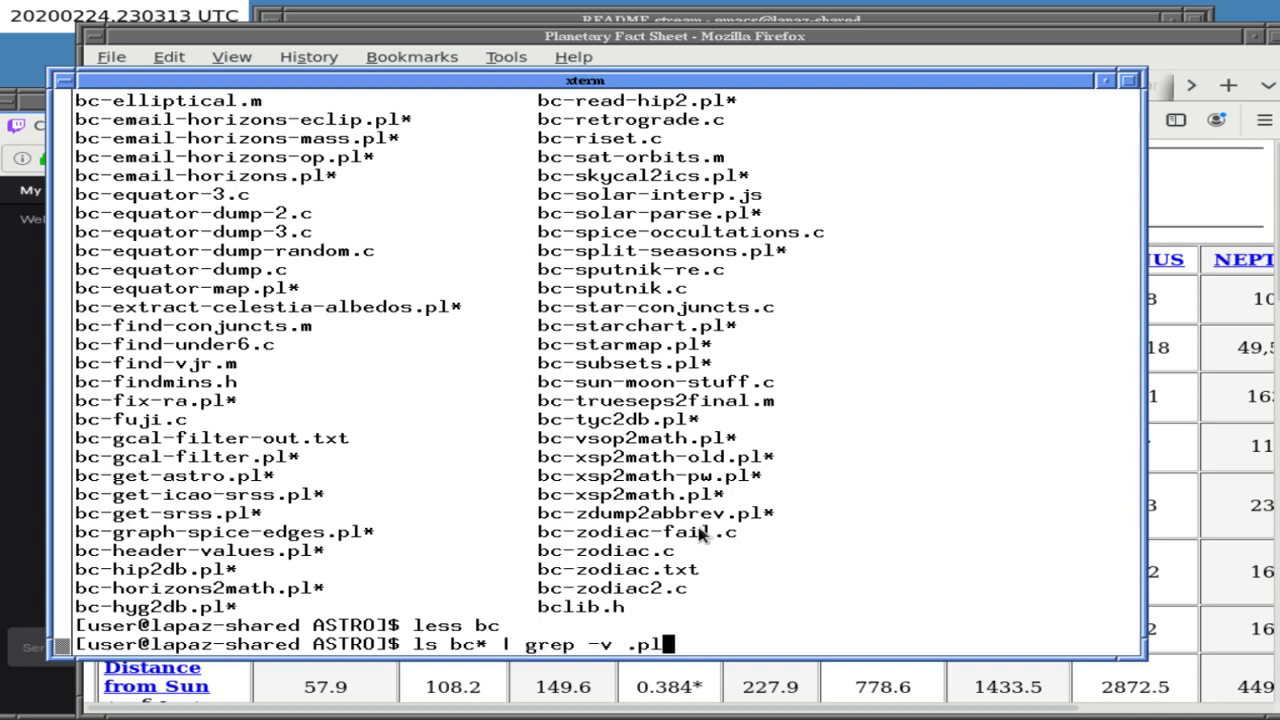
{"action": "key", "text": "Return"}
Narrow the bc* listing further by excluding .c and .h files with fgrep -v.
{"action": "key", "text": "Up"}
{"action": "type", "text": "| fgrep -v .c"}
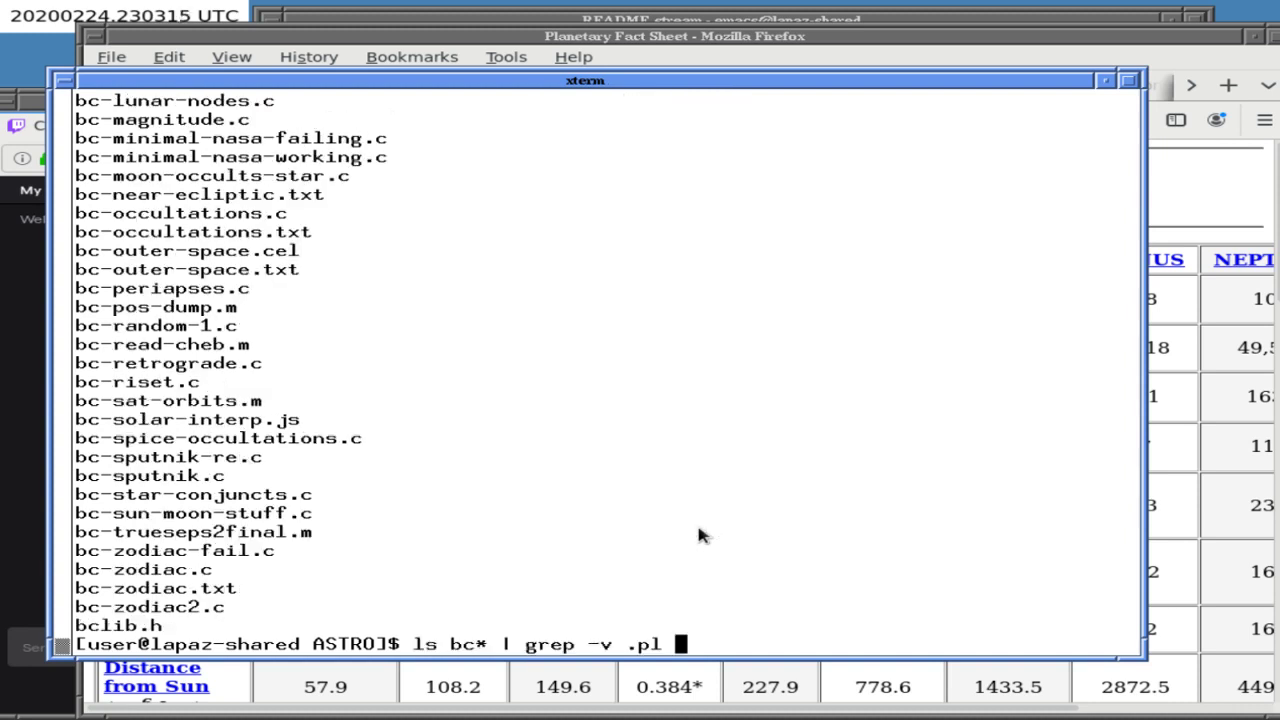
{"action": "key", "text": "Return"}
{"action": "key", "text": "Up"}
{"action": "type", "text": "| grep -"}
{"action": "type", "text": "v .h"}
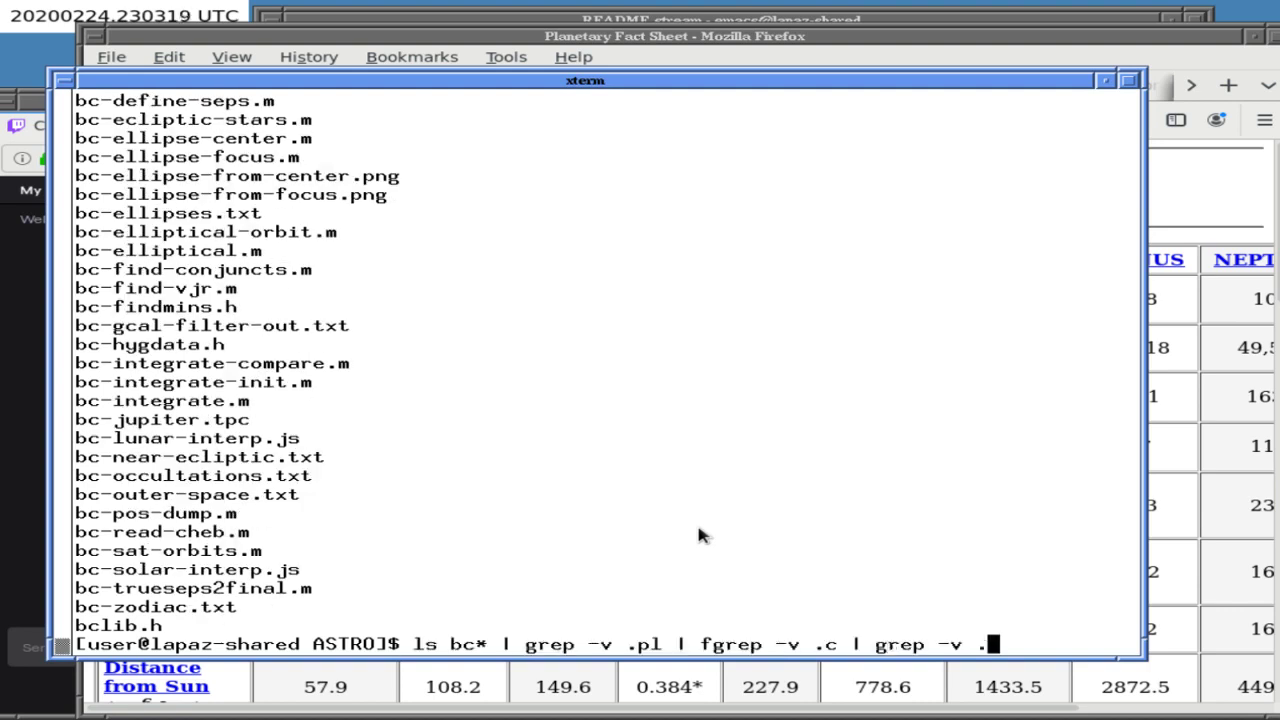
{"action": "key", "text": "Left"}
{"action": "key", "text": "Left"}
{"action": "key", "text": "Left"}
{"action": "key", "text": "Left"}
{"action": "key", "text": "Left"}
{"action": "key", "text": "Left"}
{"action": "key", "text": "Left"}
{"action": "key", "text": "Left"}
{"action": "key", "text": "Left"}
{"action": "key", "text": "Left"}
{"action": "type", "text": "f"}
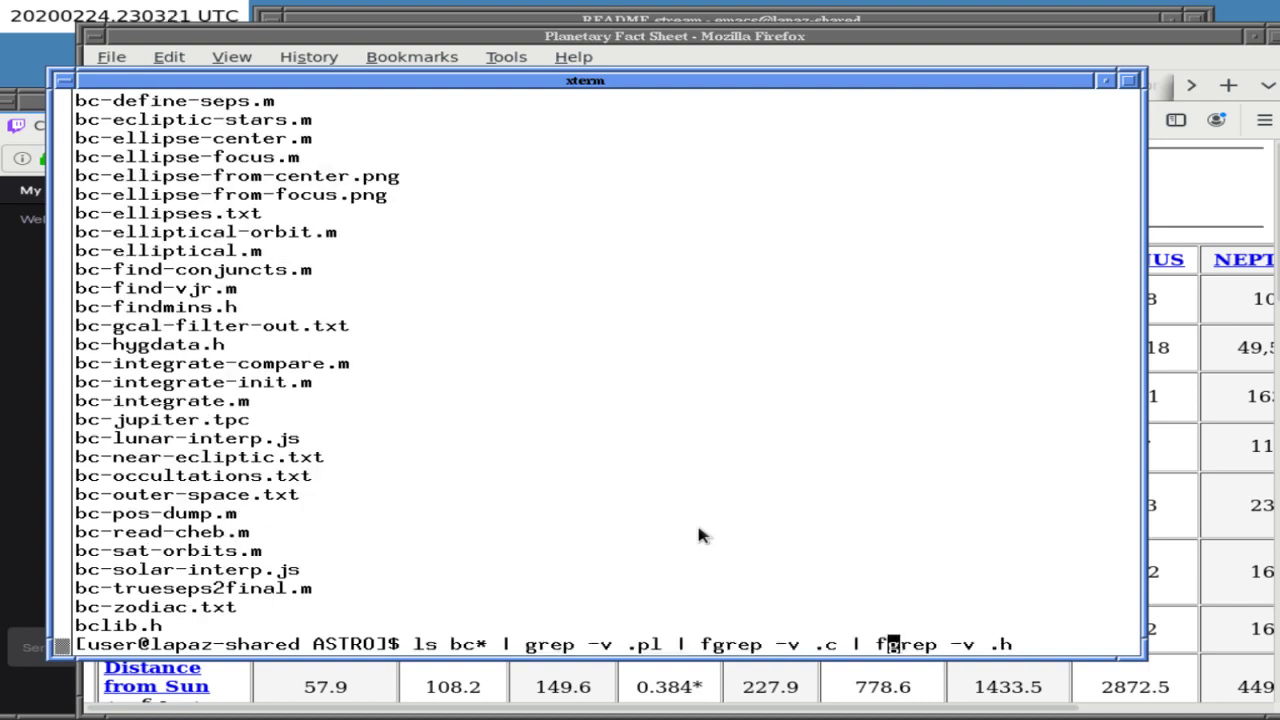
{"action": "key", "text": "Return"}
Extend the filtered bc* listing with fgrep -v .m to exclude the .m files as well.
{"action": "key", "text": "Up"}
{"action": "type", "text": "| grep"}
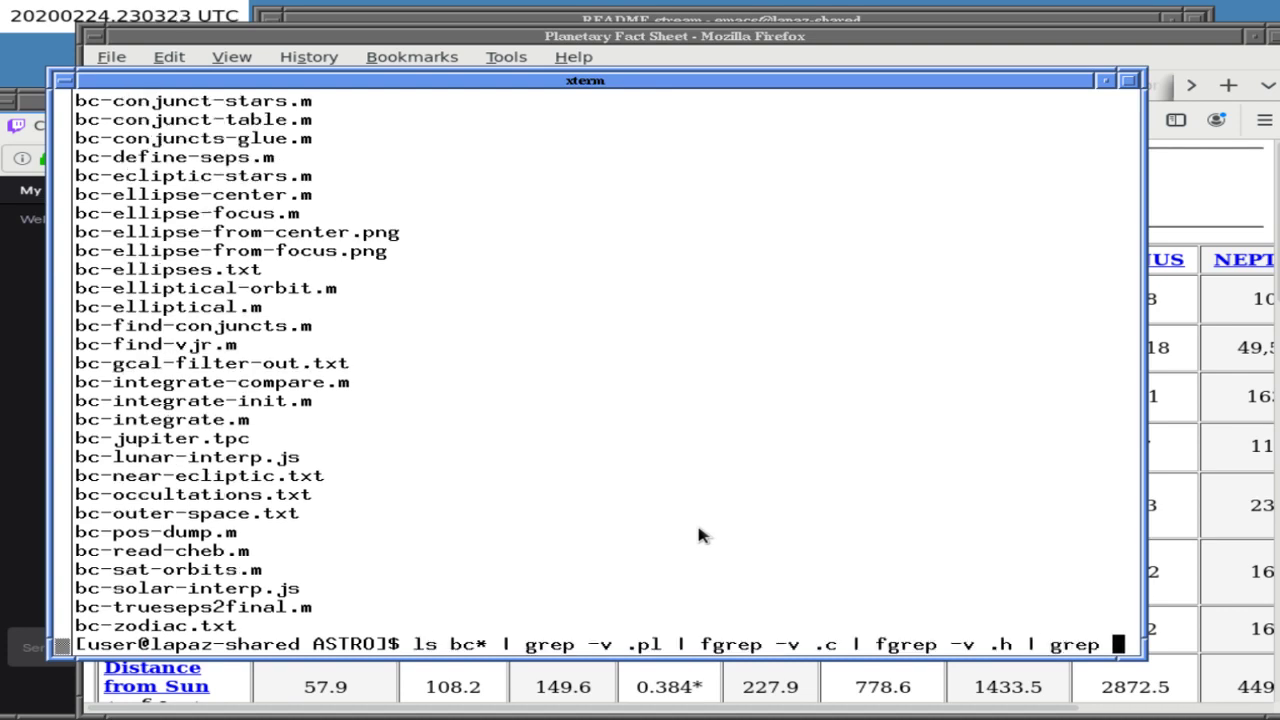
{"action": "key", "text": "Left"}
{"action": "key", "text": "Left"}
{"action": "key", "text": "Left"}
{"action": "key", "text": "Left"}
{"action": "key", "text": "Left"}
{"action": "type", "text": "f"}
{"action": "key", "text": "End"}
{"action": "type", "text": "-v .m"}
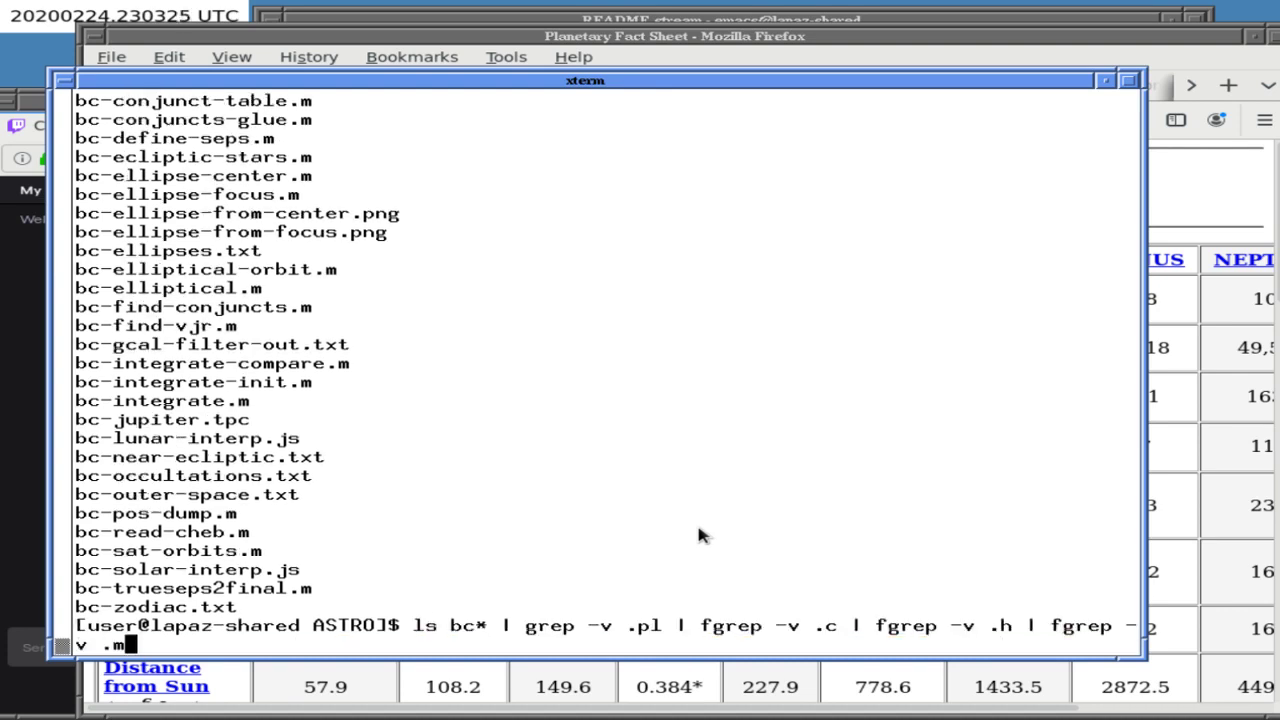
{"action": "key", "text": "Return"}
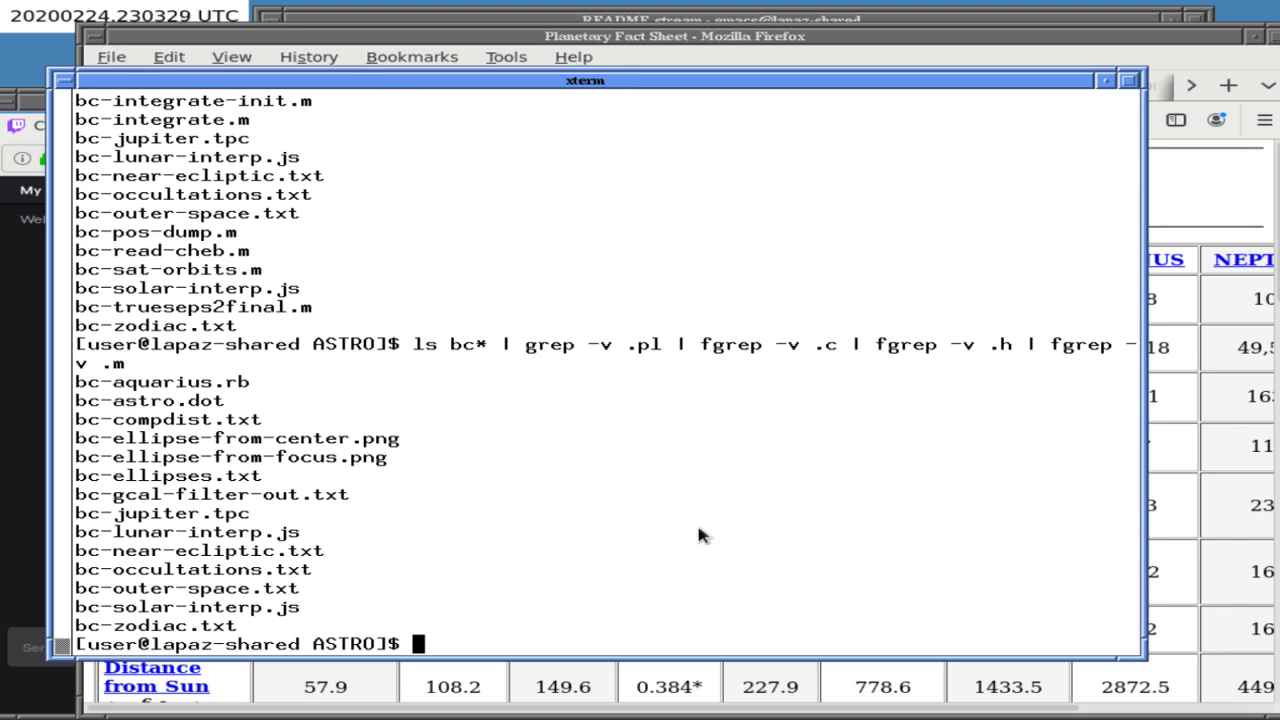
View bc-jupiter.tpc in less as a format example and quit the pager.
{"action": "type", "text": "less bc-j"}
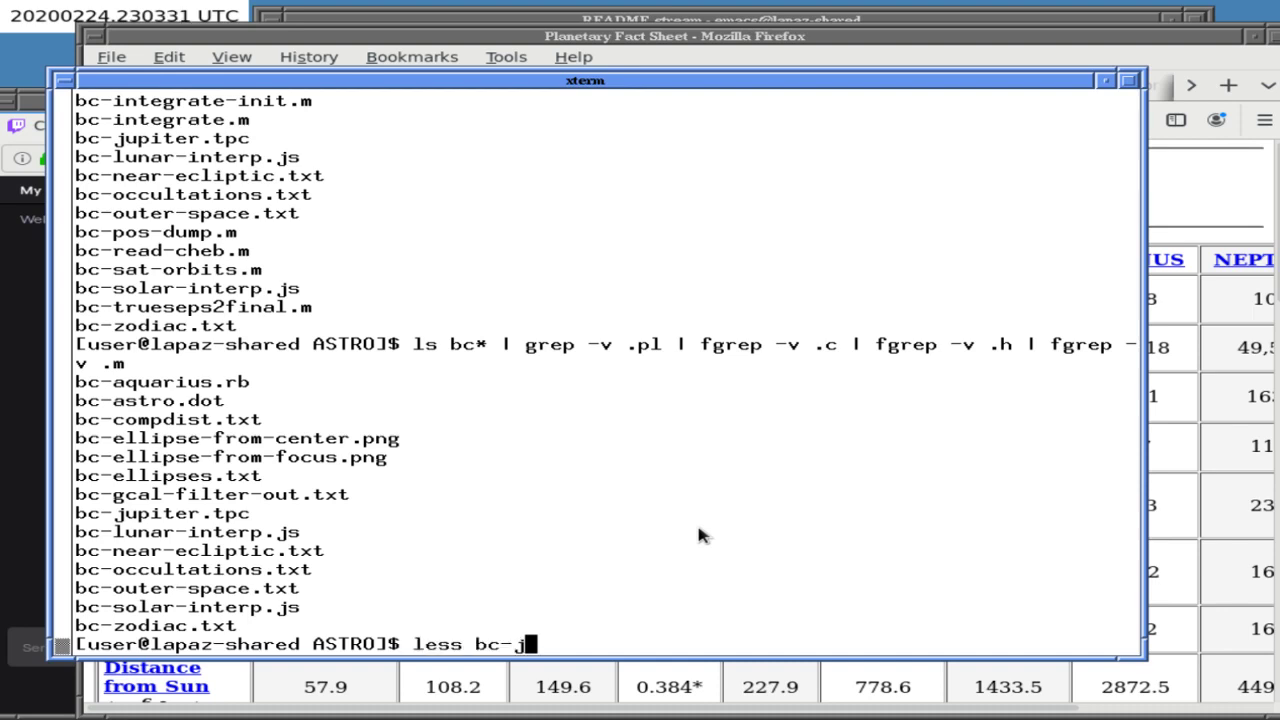
{"action": "key", "text": "Tab"}
{"action": "key", "text": "Return"}
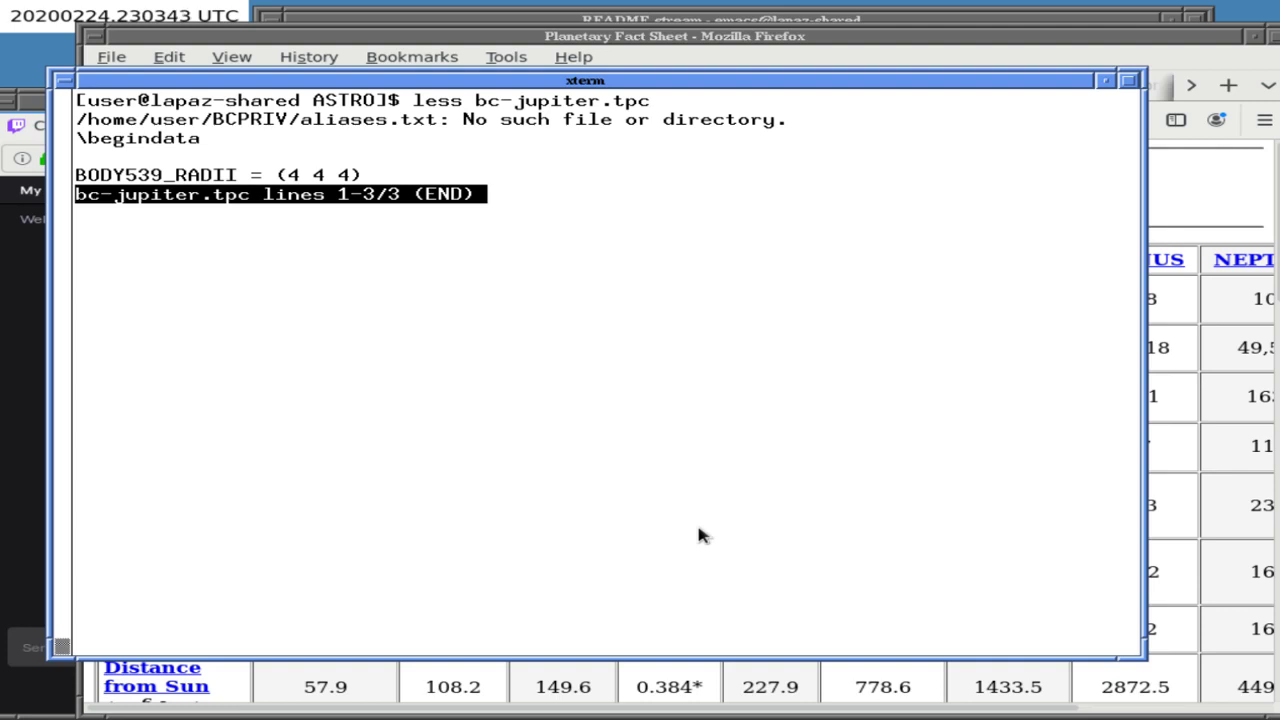
{"action": "key", "text": "q"}
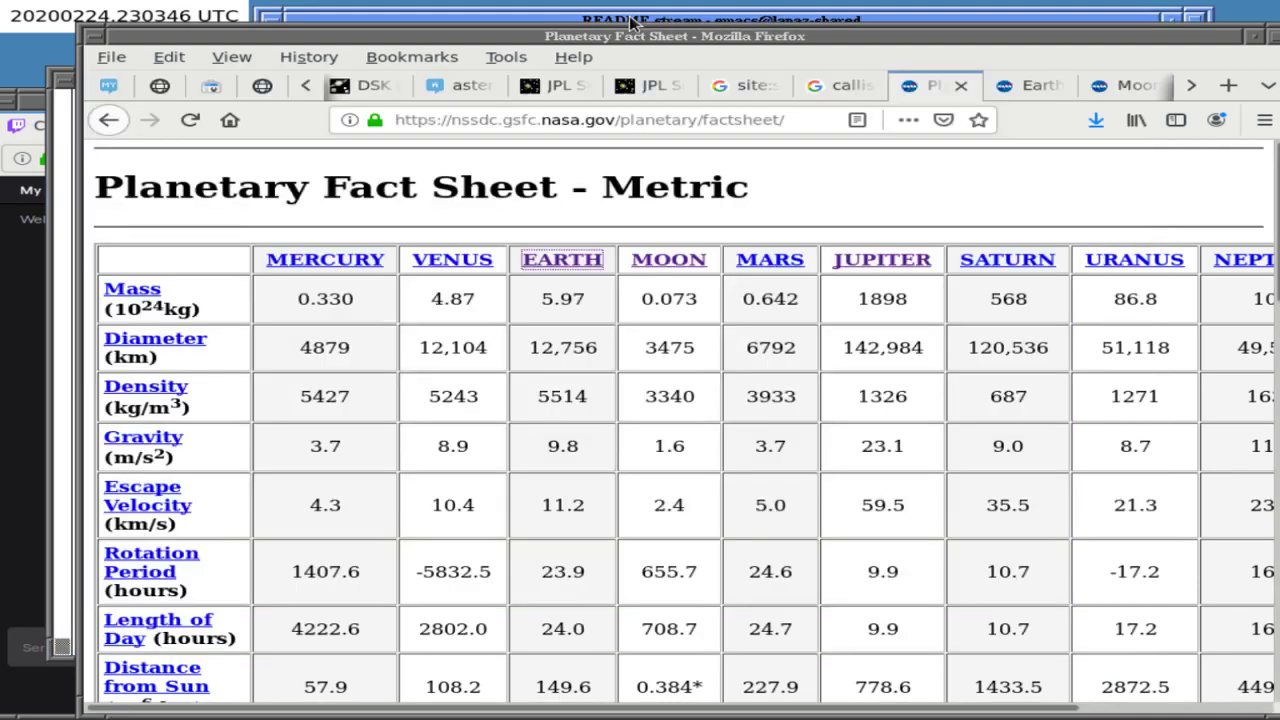
Switch to Emacs and create the new file ~/BCGIT/ASTRO/bc-albedos.tpc.
{"action": "mouse_move", "coordinate": [636, 20]}
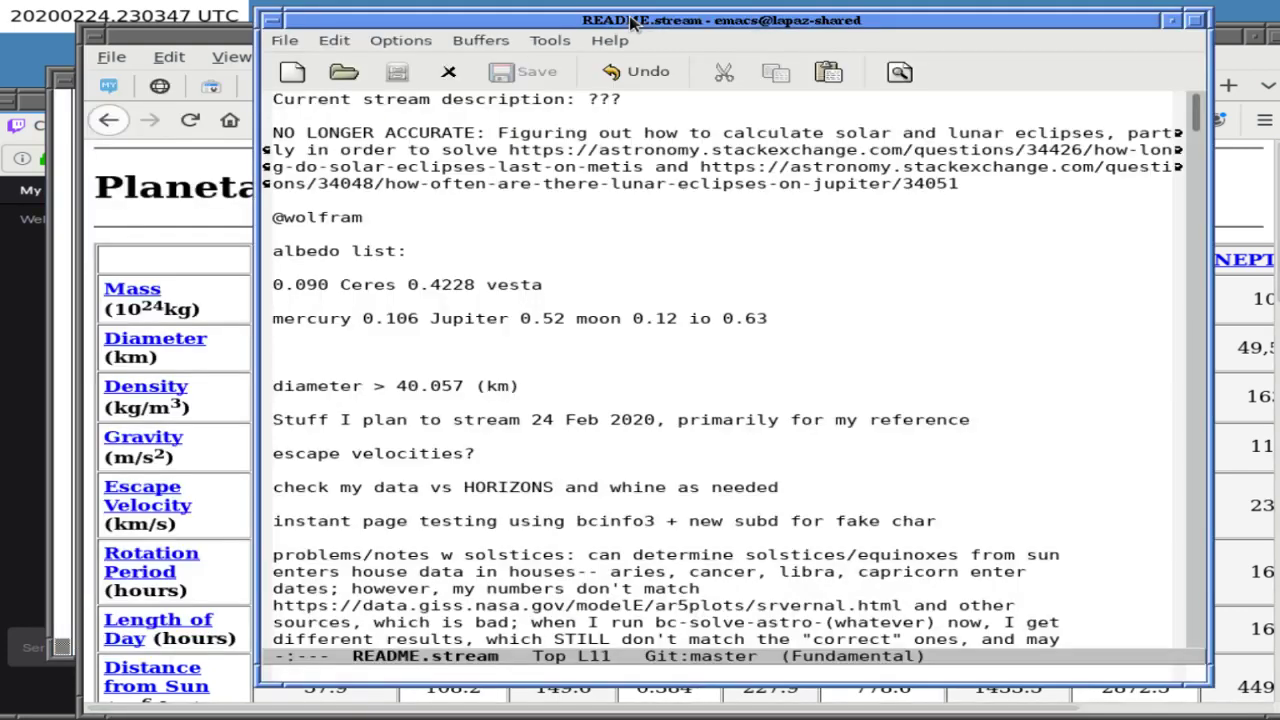
{"action": "key", "text": "ctrl+x"}
{"action": "key", "text": "ctrl+f"}
{"action": "type", "text": "ASTRO/bcl"}
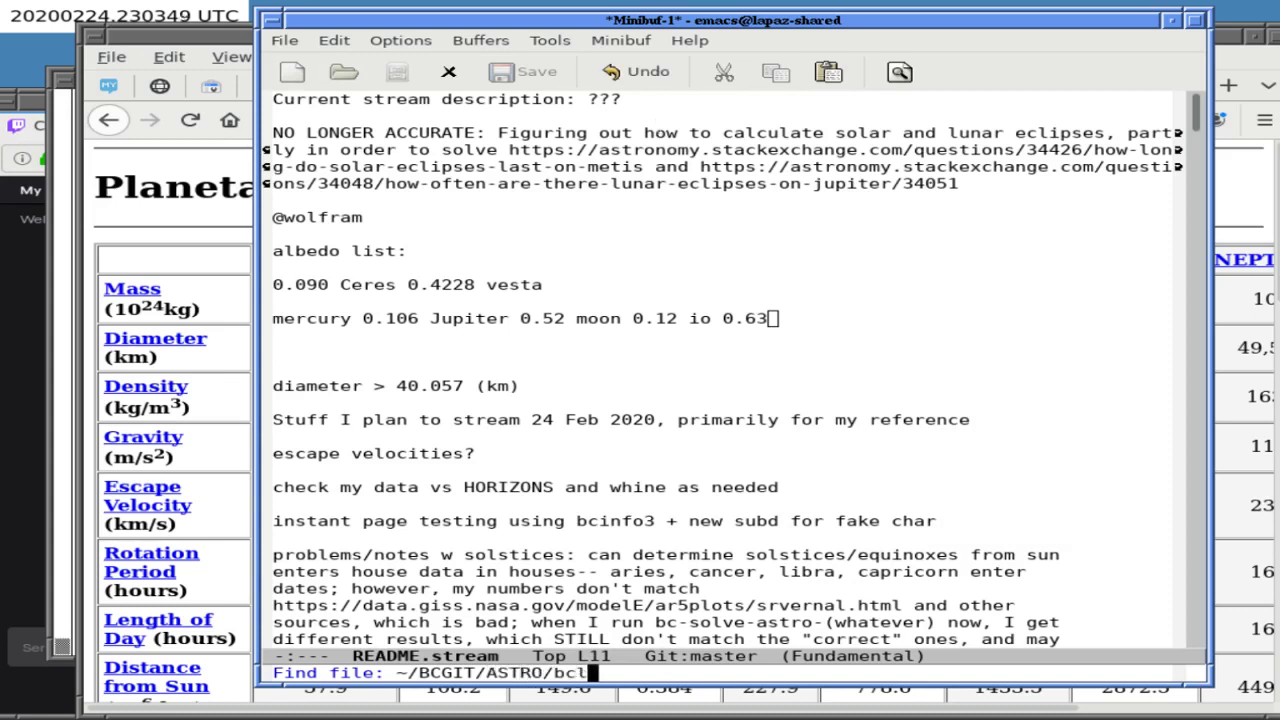
{"action": "key", "text": "BackSpace"}
{"action": "type", "text": "bed"}
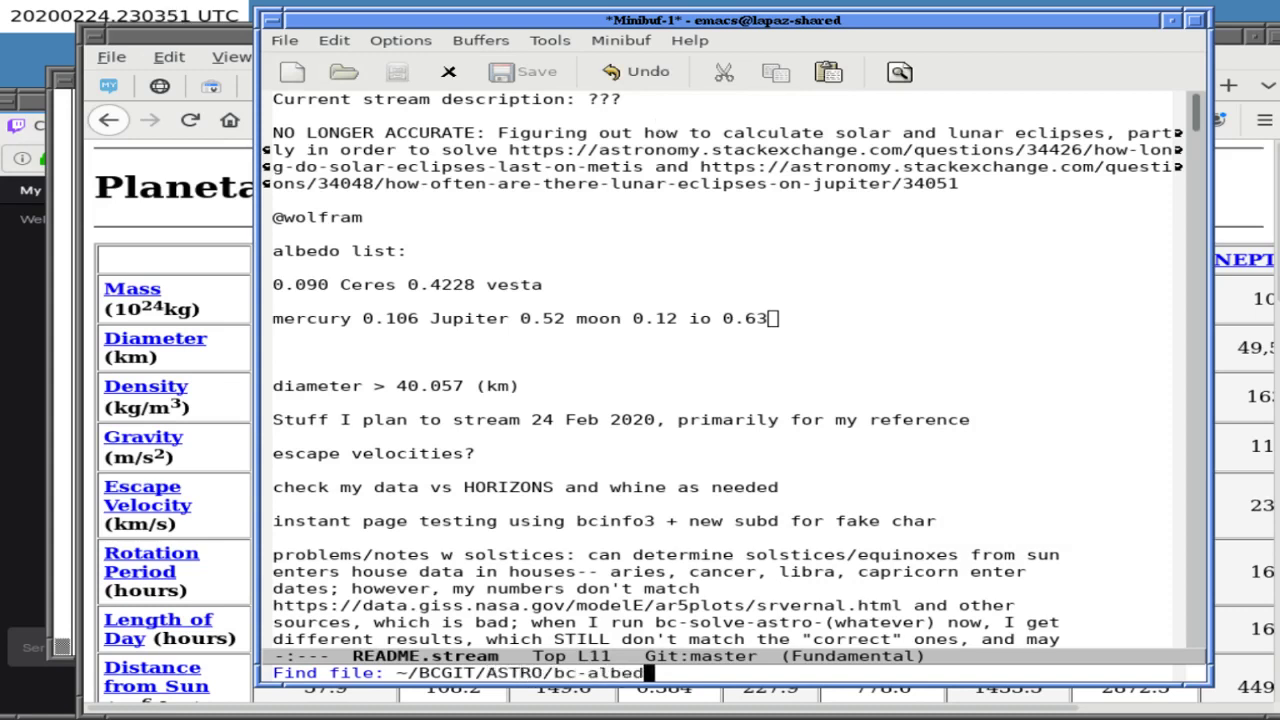
{"action": "type", "text": "os.txt"}
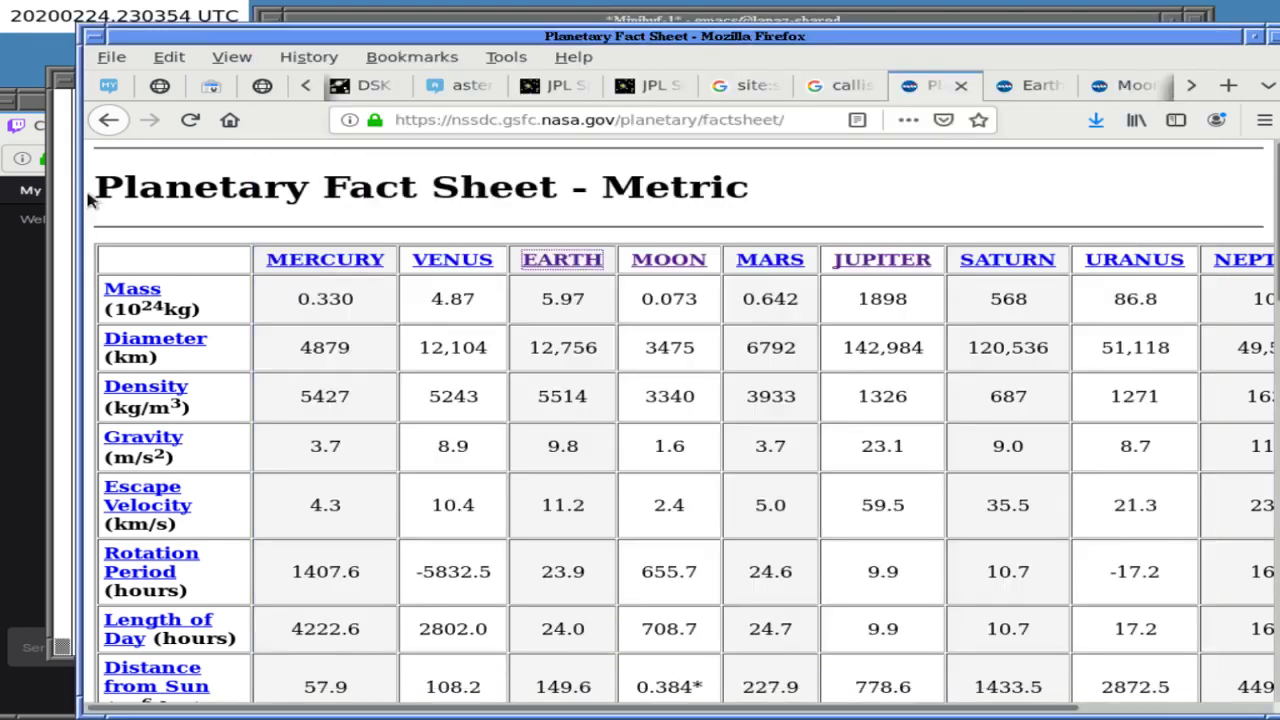
{"action": "mouse_move", "coordinate": [62, 205]}
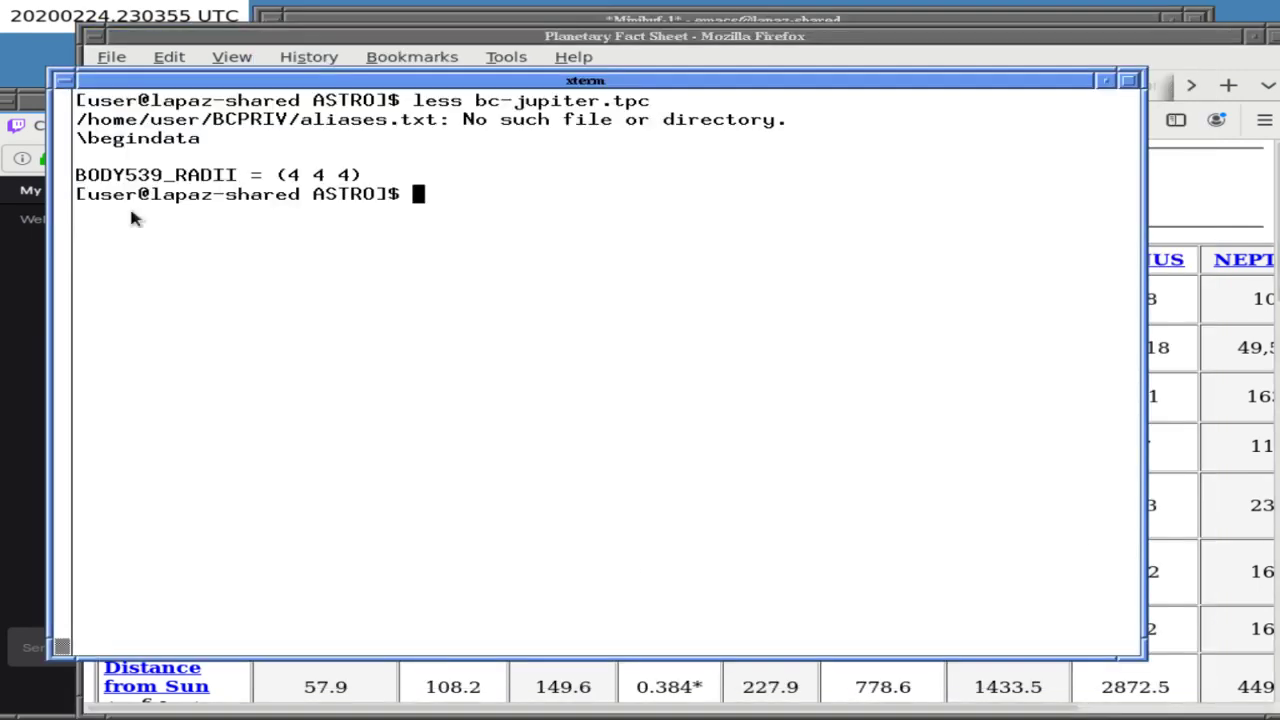
{"action": "mouse_move", "coordinate": [621, 40]}
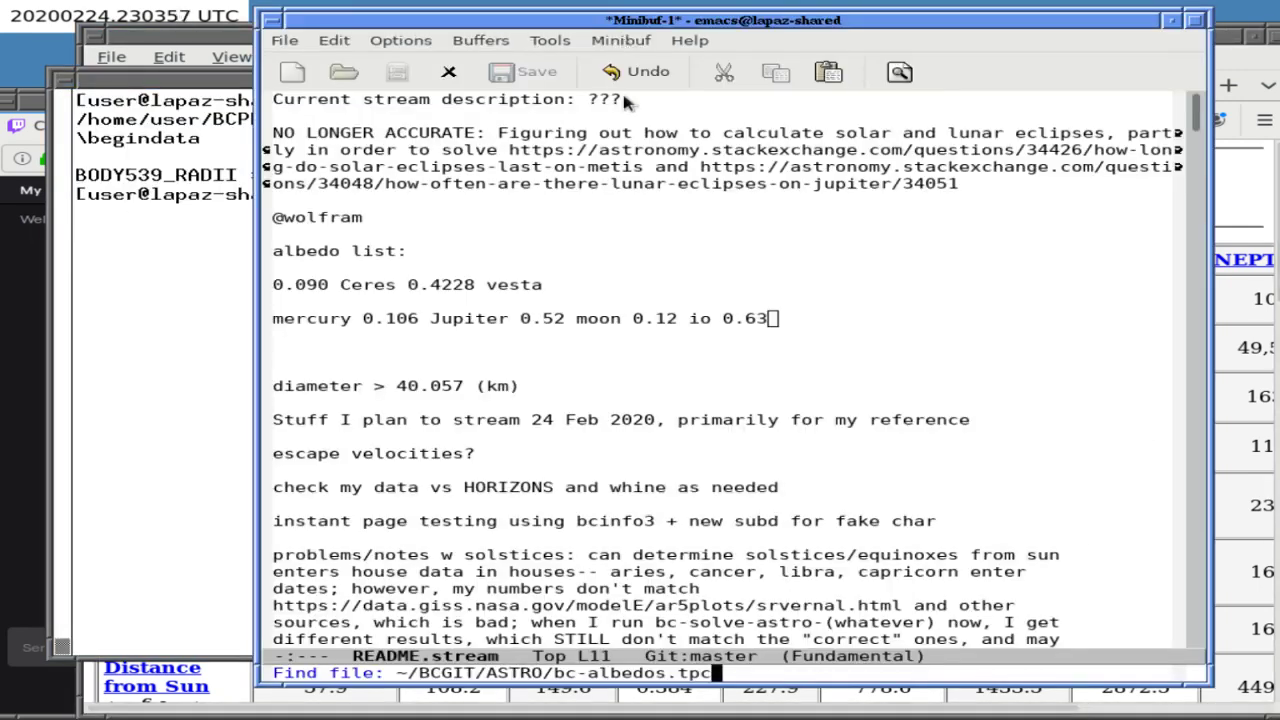
{"action": "key", "text": "Return"}
Enter a \begindata line in bc-albedos.tpc, leave a blank line and start the entry BODY301_ALBEDO =.
{"action": "type", "text": "\begindata"}
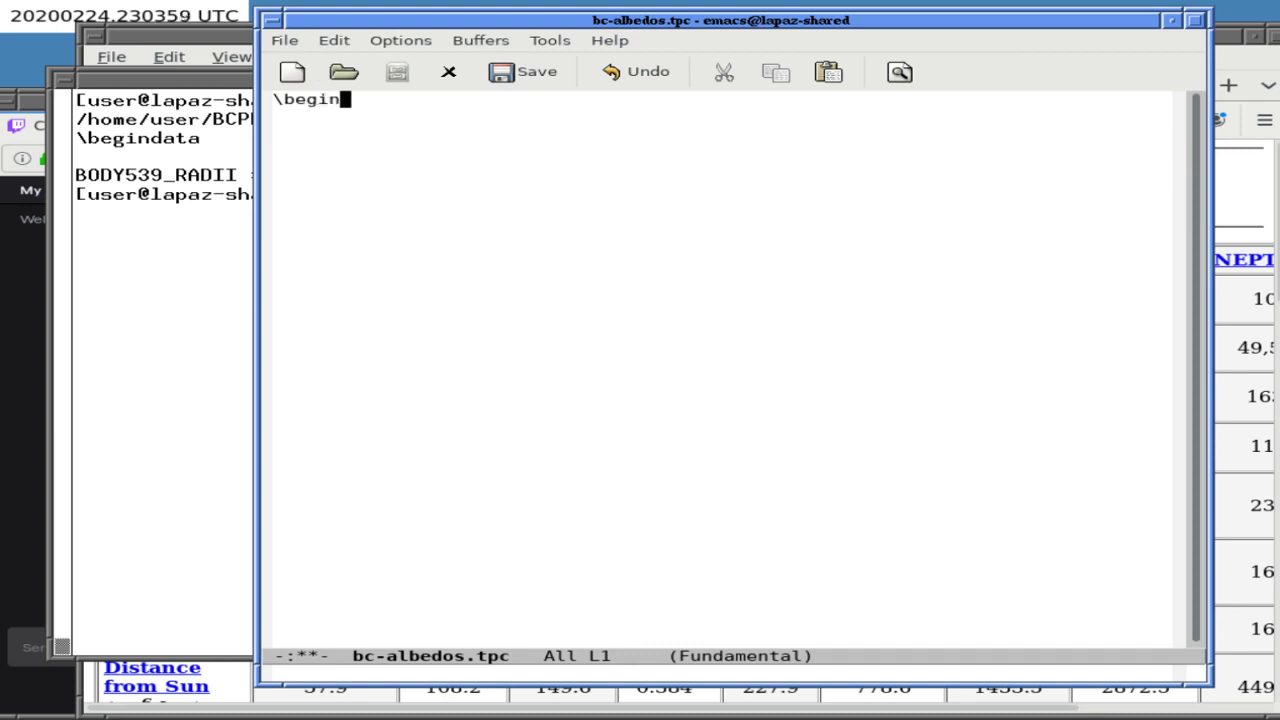
{"action": "key", "text": "Return"}
{"action": "key", "text": "Return"}
{"action": "type", "text": "BODY"}
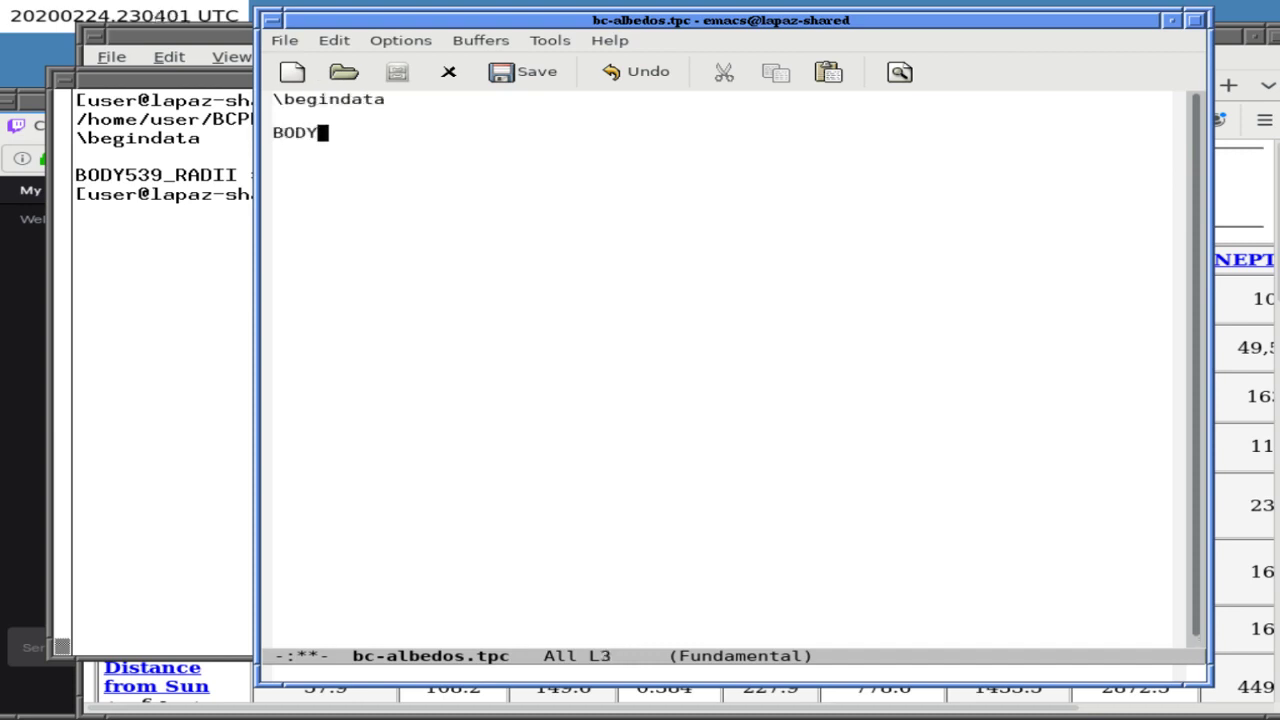
{"action": "type", "text": "301_A"}
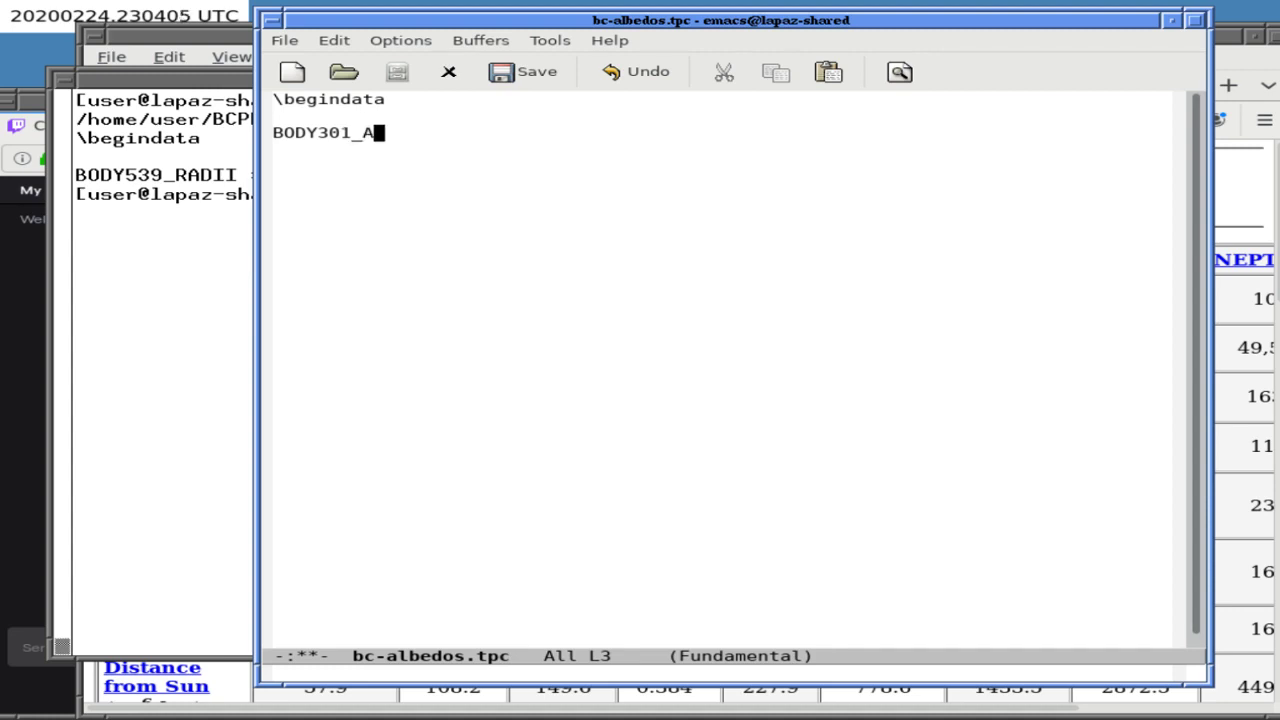
{"action": "type", "text": "LBEDO"}
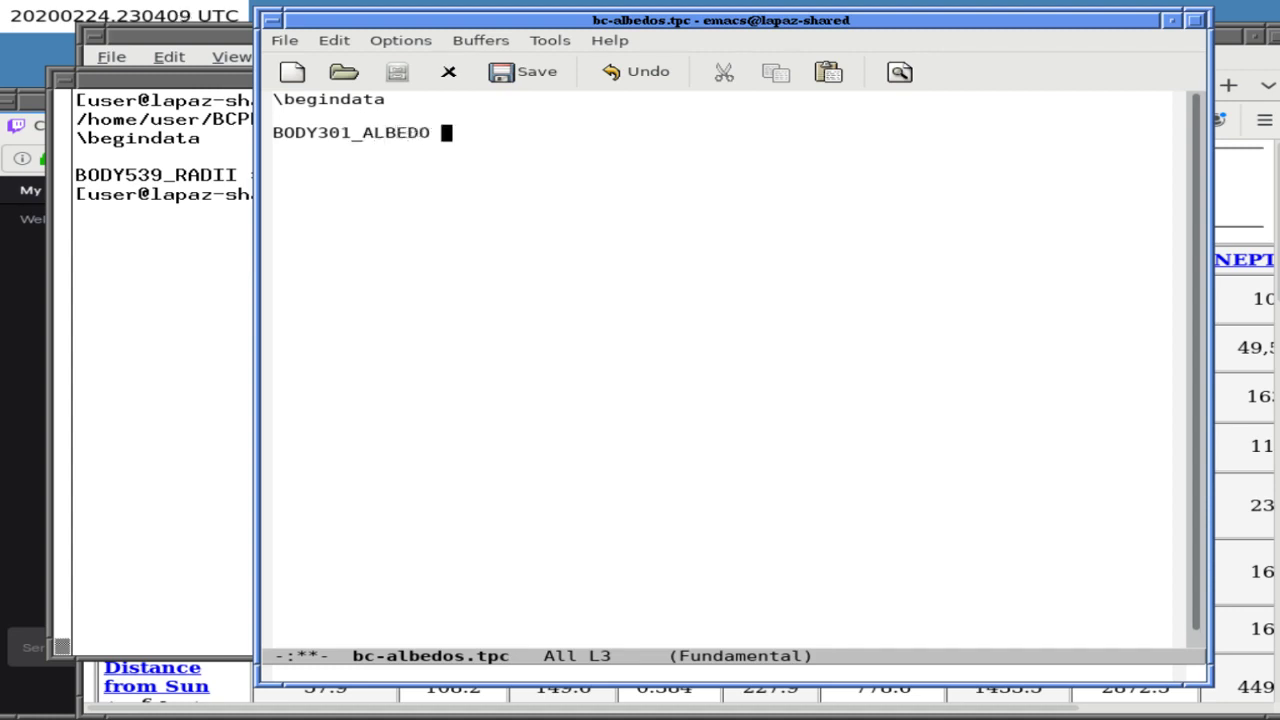
{"action": "left_click", "coordinate": [177, 234]}
{"action": "left_click", "coordinate": [638, 36]}
{"action": "type", "text": "="}
Place the text cursor just before ALBEDO in the BODY301_ALBEDO entry.
{"action": "key", "text": "Left"}
{"action": "key", "text": "Left"}
{"action": "key", "text": "Left"}
{"action": "key", "text": "Left"}
{"action": "key", "text": "Left"}
{"action": "key", "text": "Left"}
{"action": "key", "text": "Left"}
{"action": "key", "text": "Left"}
{"action": "key", "text": "Left"}
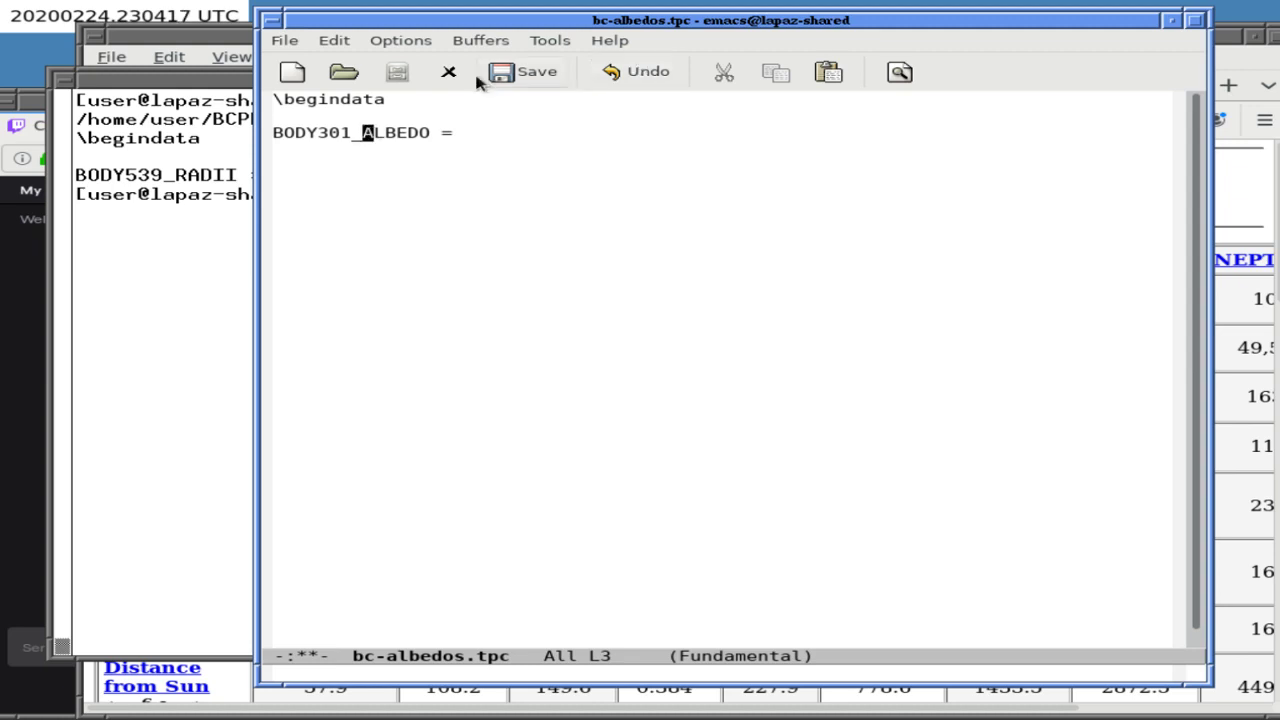
Look up the Moon's Bond and geometric albedo values on the NASA Moon Fact Sheet page in Firefox.
{"action": "left_click", "coordinate": [205, 52]}
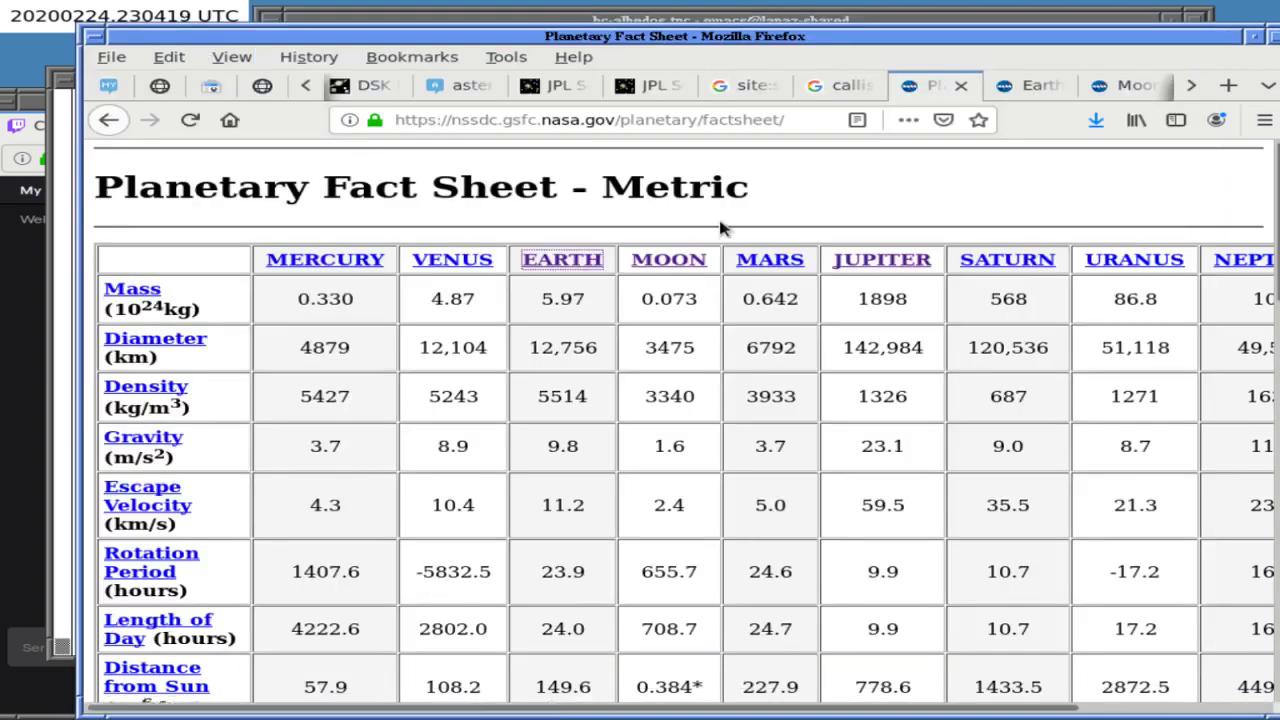
{"action": "left_click", "coordinate": [1115, 85]}
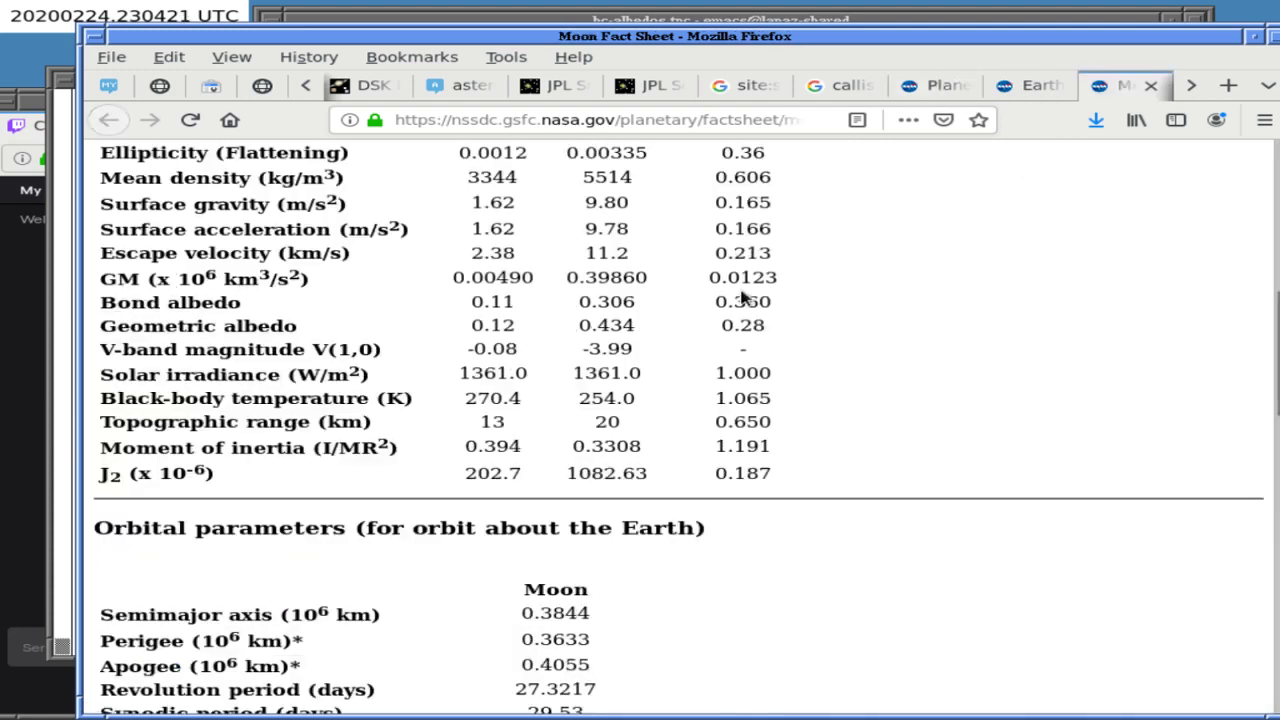
{"action": "scroll", "coordinate": [742, 298], "scroll_direction": "up", "scroll_amount": 5}
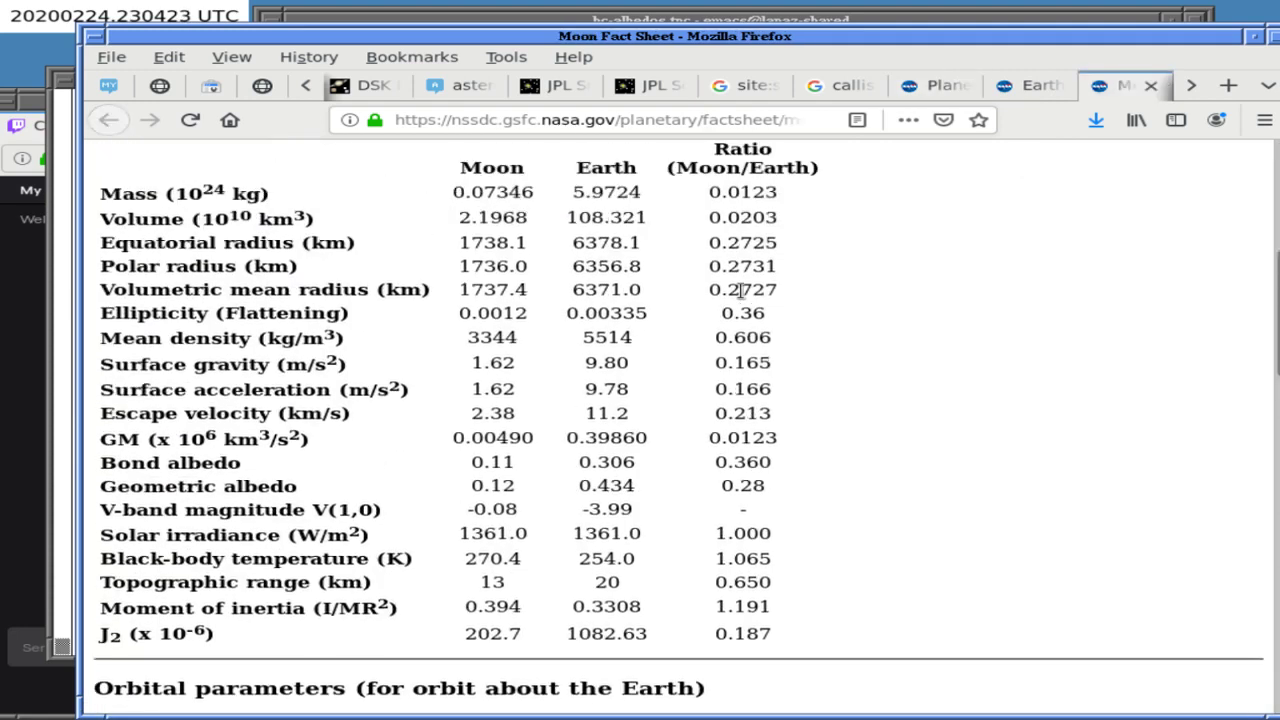
{"action": "scroll", "coordinate": [742, 290], "scroll_direction": "down", "scroll_amount": 3}
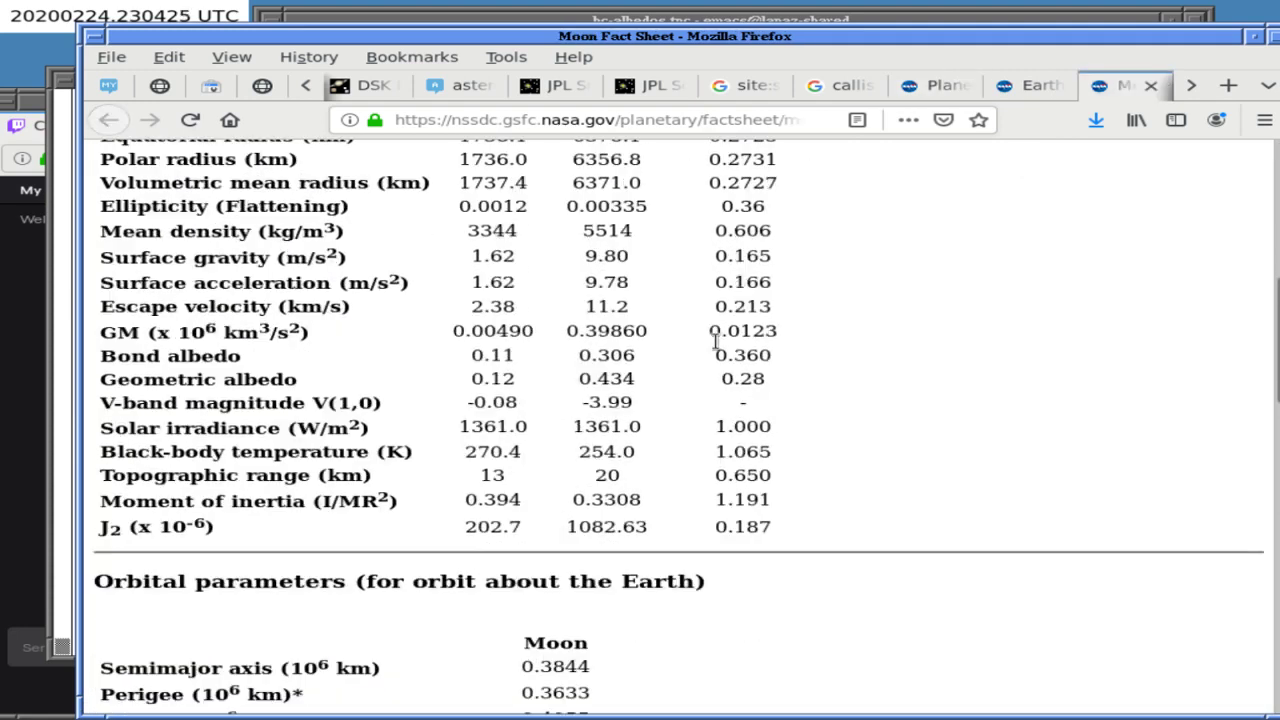
{"action": "scroll", "coordinate": [520, 390], "scroll_direction": "up", "scroll_amount": 2}
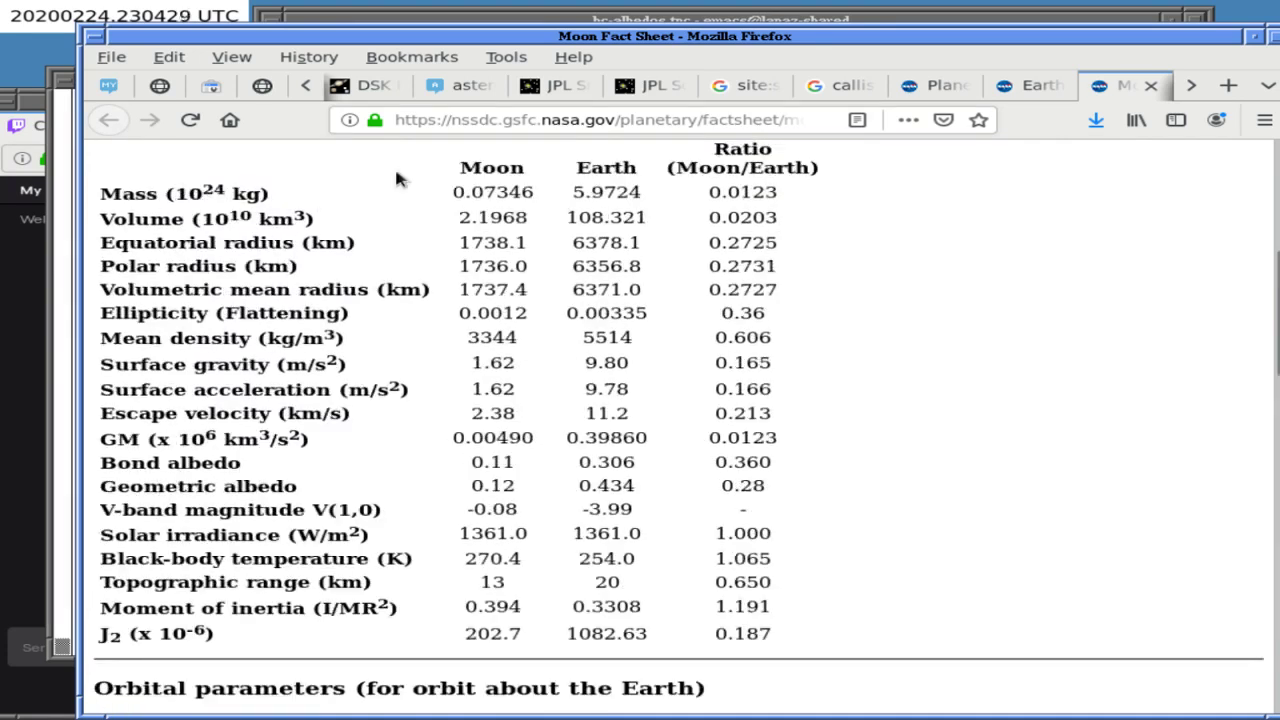
Return to bc-albedos.tpc in Emacs and change the variable name to BODY301_GEOMETRIC_ALBEDO.
{"action": "key", "text": "alt+Tab"}
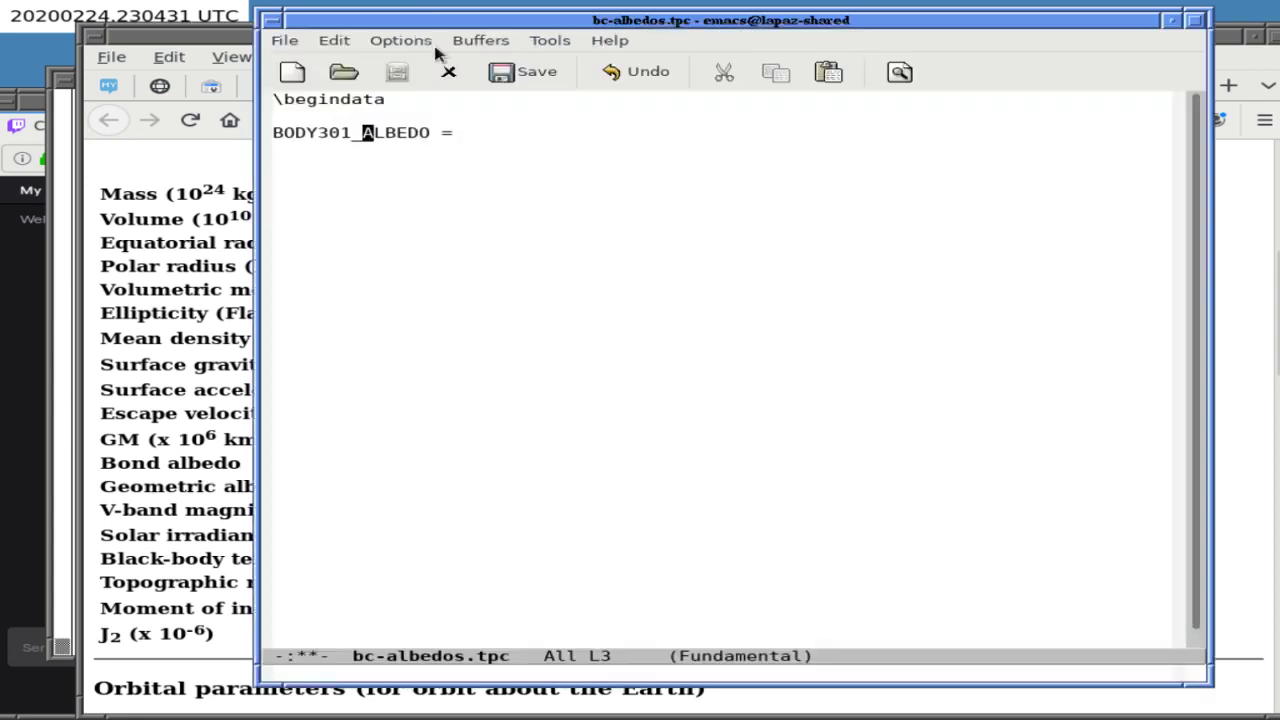
{"action": "type", "text": "_GE"}
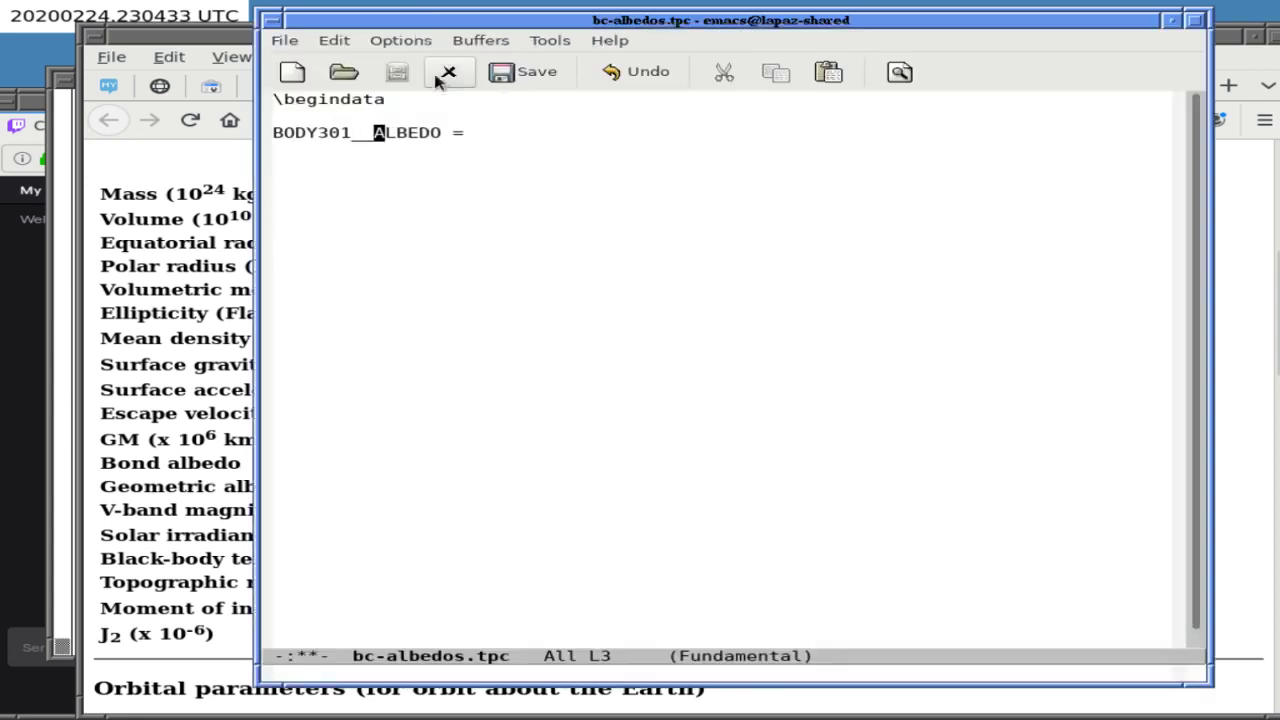
{"action": "key", "text": "BackSpace"}
{"action": "key", "text": "BackSpace"}
{"action": "key", "text": "BackSpace"}
{"action": "type", "text": "GEOMETRIC_"}
{"action": "key", "text": "End"}
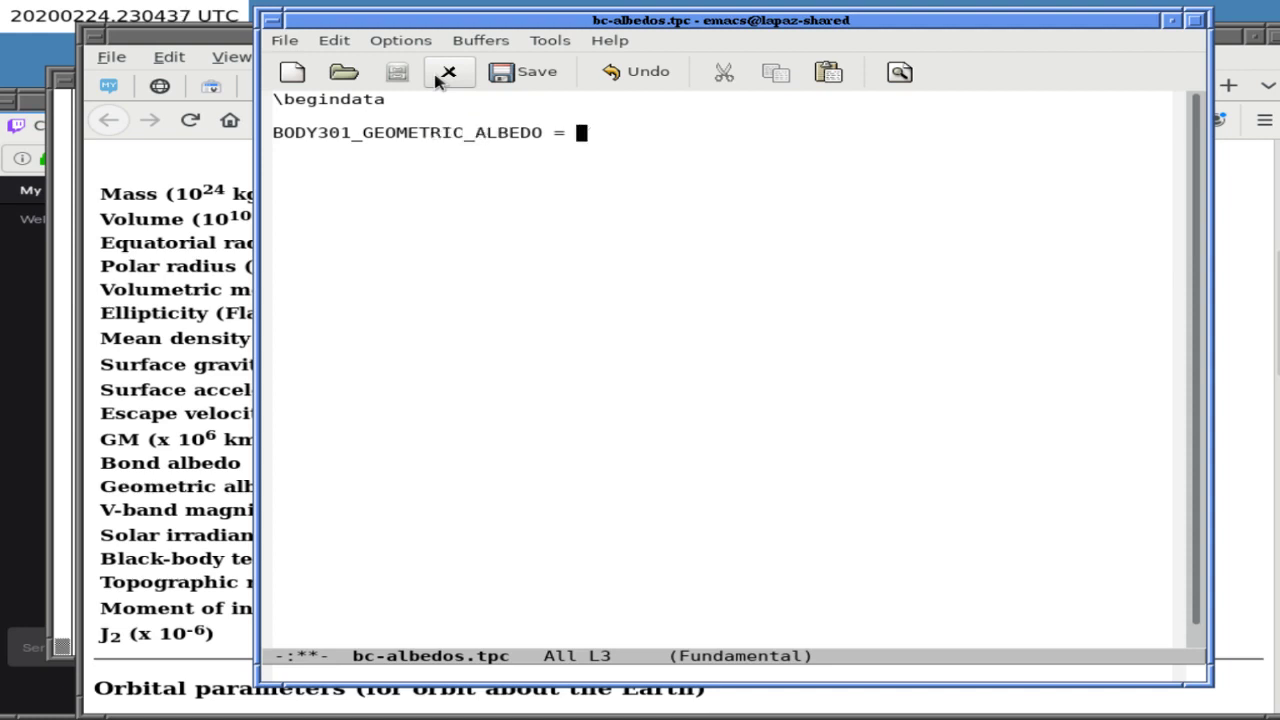
Assign BODY301_GEOMETRIC_ALBEDO the value 0.12, end the line and save bc-albedos.tpc.
{"action": "type", "text": "0.12"}
{"action": "key", "text": "Return"}
{"action": "key", "text": "ctrl+x"}
{"action": "key", "text": "ctrl+s"}
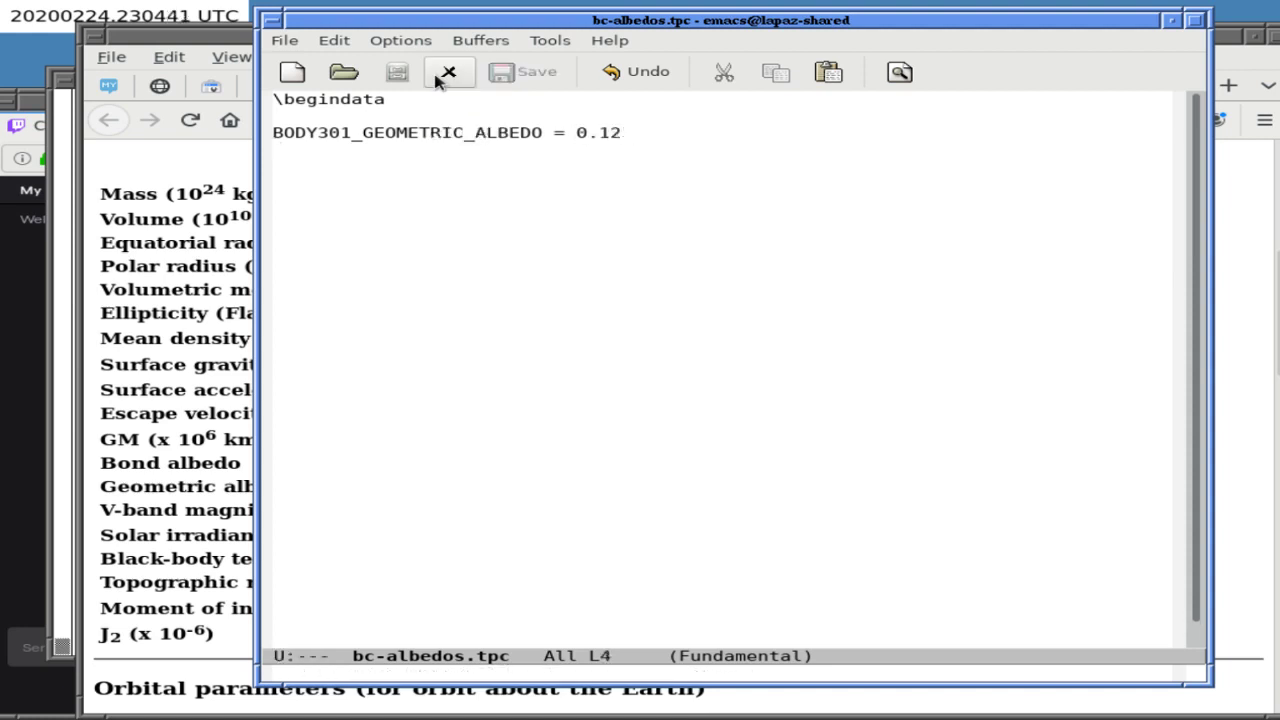
Switch to the bc-magnitude.c buffer.
{"action": "key", "text": "ctrl+x"}
{"action": "type", "text": "bb"}
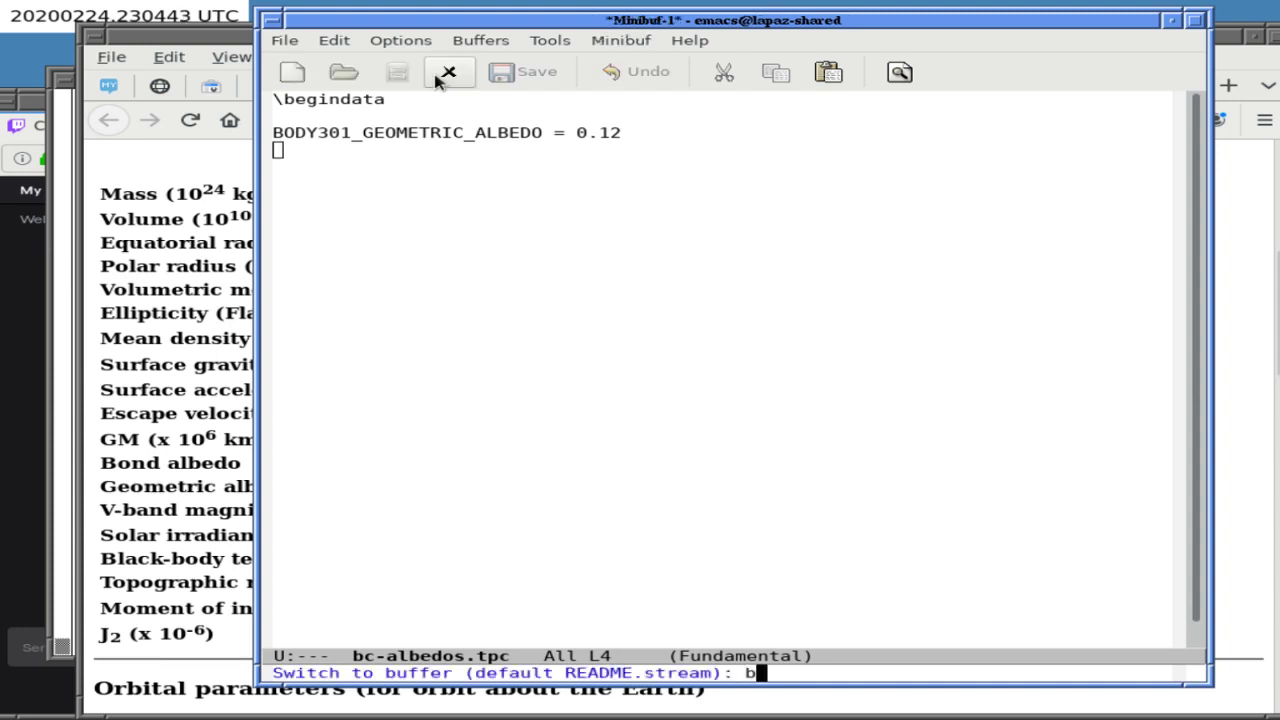
{"action": "type", "text": "c-ma"}
{"action": "key", "text": "Tab"}
{"action": "key", "text": "Return"}
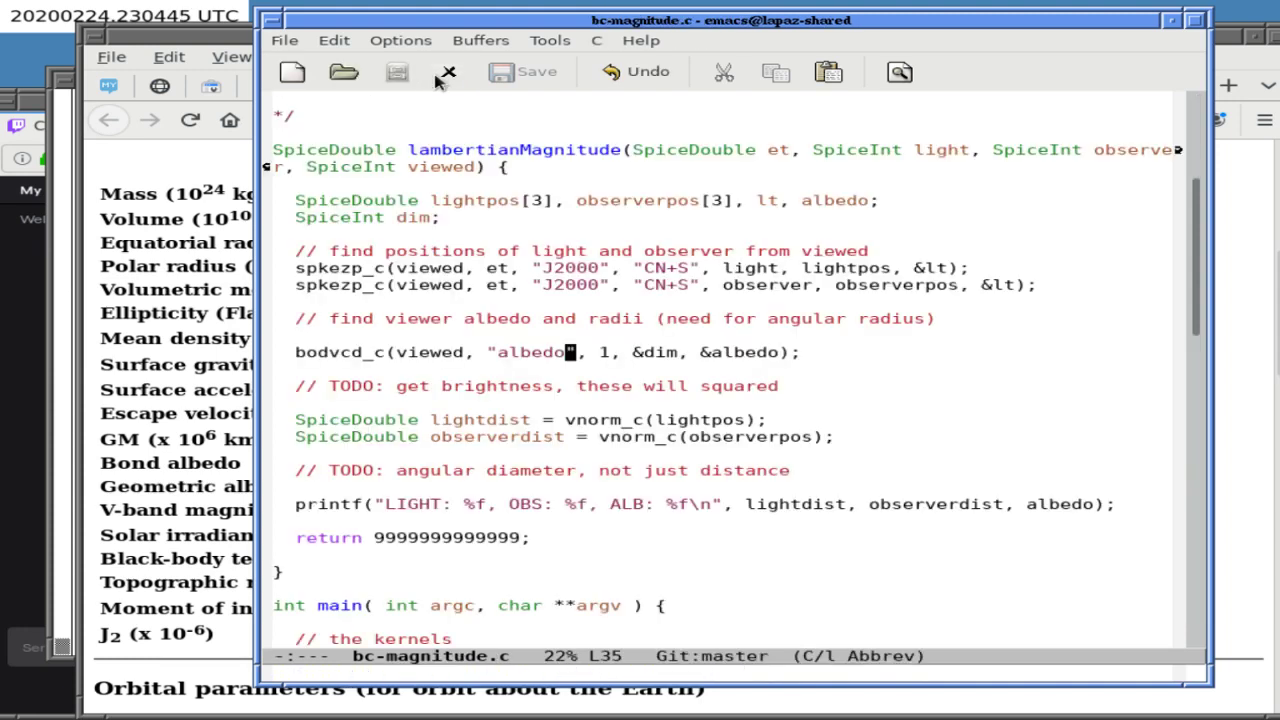
Replace "albedo" with "GEOMETRIC_ALBEDO" as the item name in the bodvcd_c call and save the file.
{"action": "key", "text": "BackSpace"}
{"action": "key", "text": "BackSpace"}
{"action": "key", "text": "BackSpace"}
{"action": "key", "text": "BackSpace"}
{"action": "key", "text": "BackSpace"}
{"action": "key", "text": "BackSpace"}
{"action": "type", "text": "GEOMETRIC_ALB"}
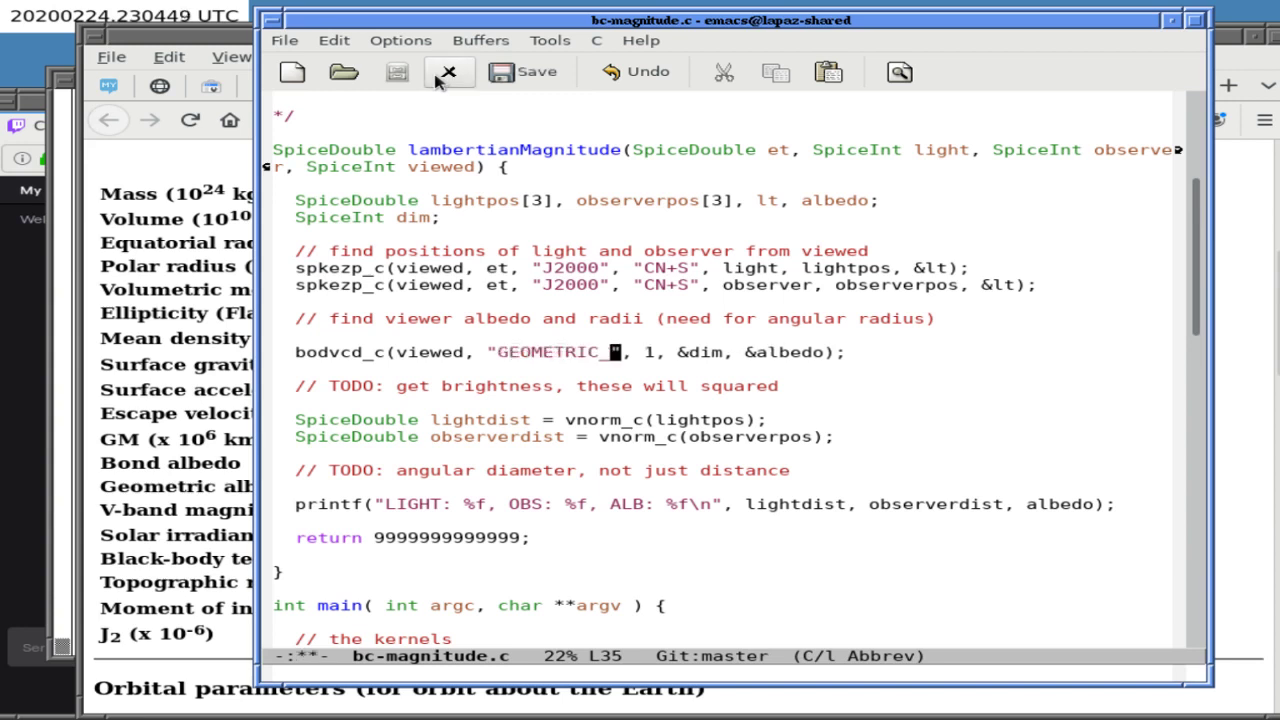
{"action": "type", "text": "EDO"}
{"action": "key", "text": "ctrl+x"}
{"action": "key", "text": "ctrl+s"}
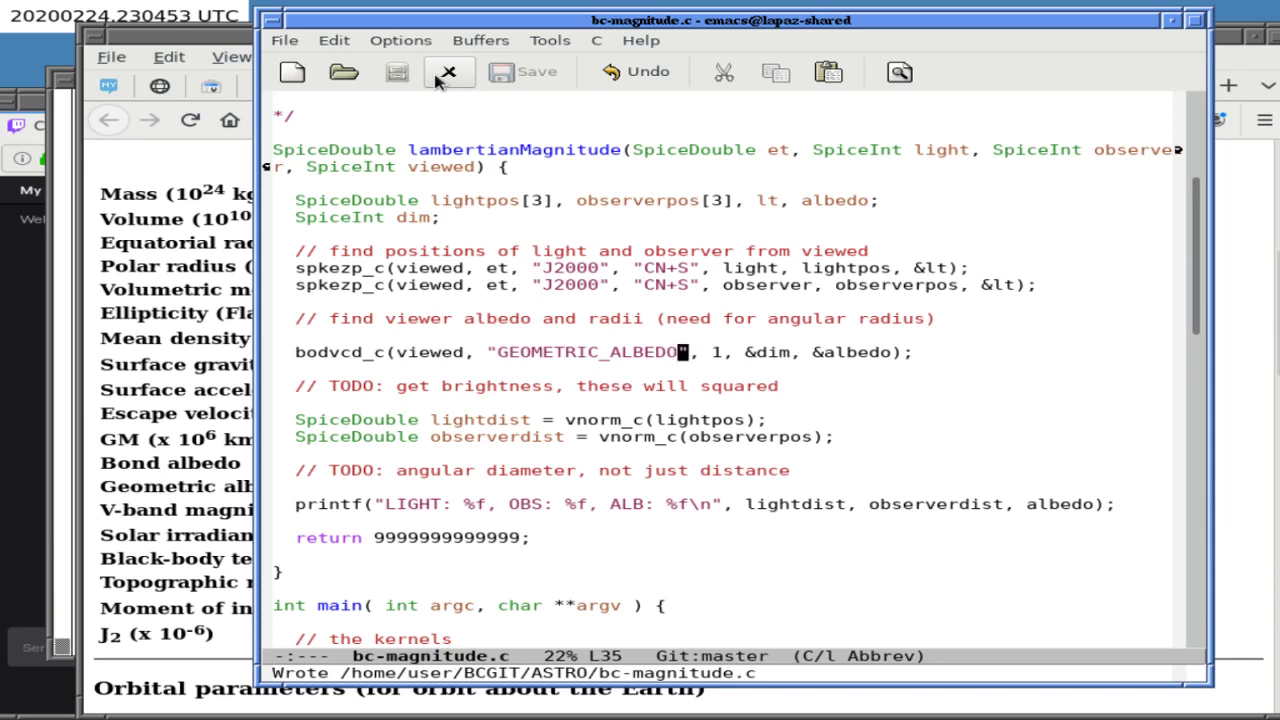
Look through bc-magnitude.c, from the header comments down to the kernel loading in main.
{"action": "key", "text": "Up"}
{"action": "key", "text": "Up"}
{"action": "key", "text": "Up"}
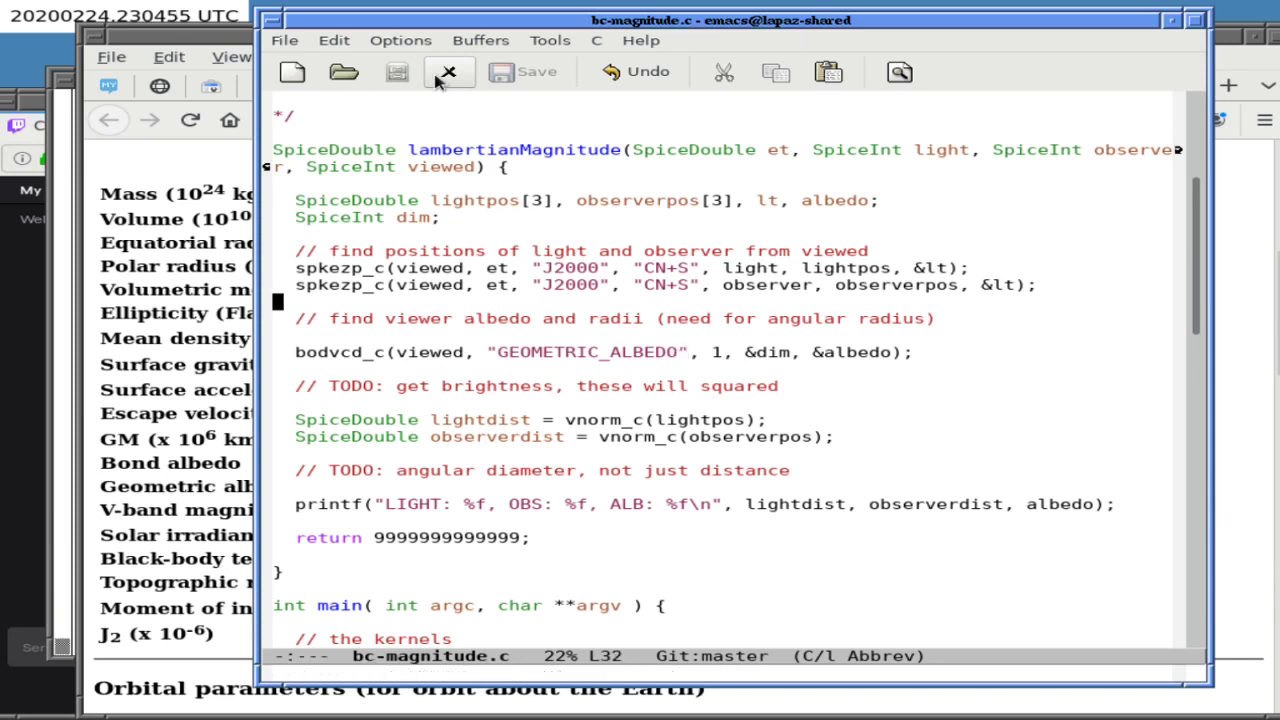
{"action": "key", "text": "Up"}
{"action": "key", "text": "Up"}
{"action": "key", "text": "Up"}
{"action": "key", "text": "Up"}
{"action": "key", "text": "Down"}
{"action": "key", "text": "Down"}
{"action": "key", "text": "Down"}
{"action": "key", "text": "Down"}
{"action": "key", "text": "Down"}
{"action": "key", "text": "Down"}
{"action": "key", "text": "Down"}
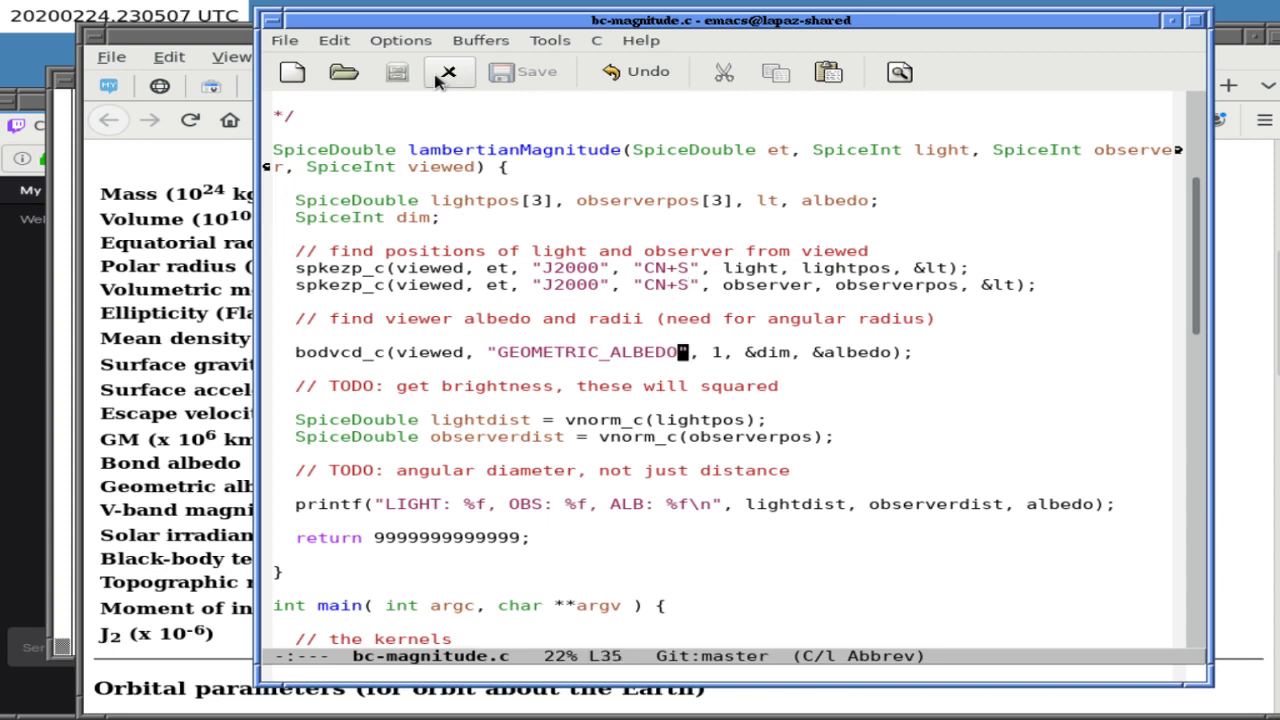
{"action": "key", "text": "Up"}
{"action": "key", "text": "Up"}
{"action": "key", "text": "Up"}
{"action": "key", "text": "Up"}
{"action": "key", "text": "Up"}
{"action": "key", "text": "Up"}
{"action": "key", "text": "Up"}
{"action": "key", "text": "Up"}
{"action": "key", "text": "Up"}
{"action": "key", "text": "Up"}
{"action": "key", "text": "Up"}
{"action": "key", "text": "Up"}
{"action": "key", "text": "Up"}
{"action": "key", "text": "Up"}
{"action": "key", "text": "Up"}
{"action": "key", "text": "Up"}
{"action": "key", "text": "Up"}
{"action": "key", "text": "Up"}
{"action": "key", "text": "Down"}
{"action": "key", "text": "Down"}
{"action": "key", "text": "Down"}
{"action": "key", "text": "Down"}
{"action": "key", "text": "Down"}
{"action": "key", "text": "Down"}
{"action": "key", "text": "Down"}
{"action": "key", "text": "Down"}
{"action": "key", "text": "Down"}
{"action": "key", "text": "Down"}
{"action": "key", "text": "Down"}
{"action": "key", "text": "Down"}
{"action": "key", "text": "Down"}
{"action": "key", "text": "Down"}
{"action": "key", "text": "Down"}
{"action": "key", "text": "Down"}
{"action": "key", "text": "Down"}
{"action": "key", "text": "Down"}
{"action": "key", "text": "Down"}
{"action": "key", "text": "Down"}
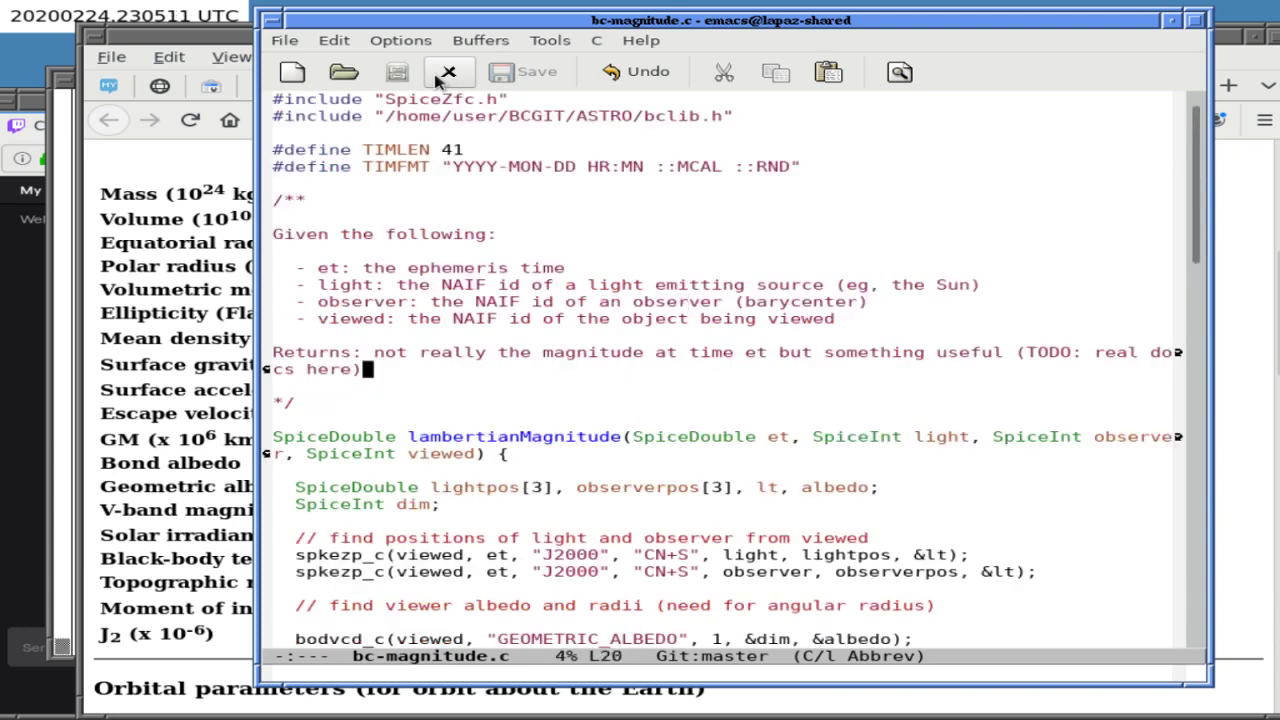
{"action": "key", "text": "Down"}
{"action": "key", "text": "Down"}
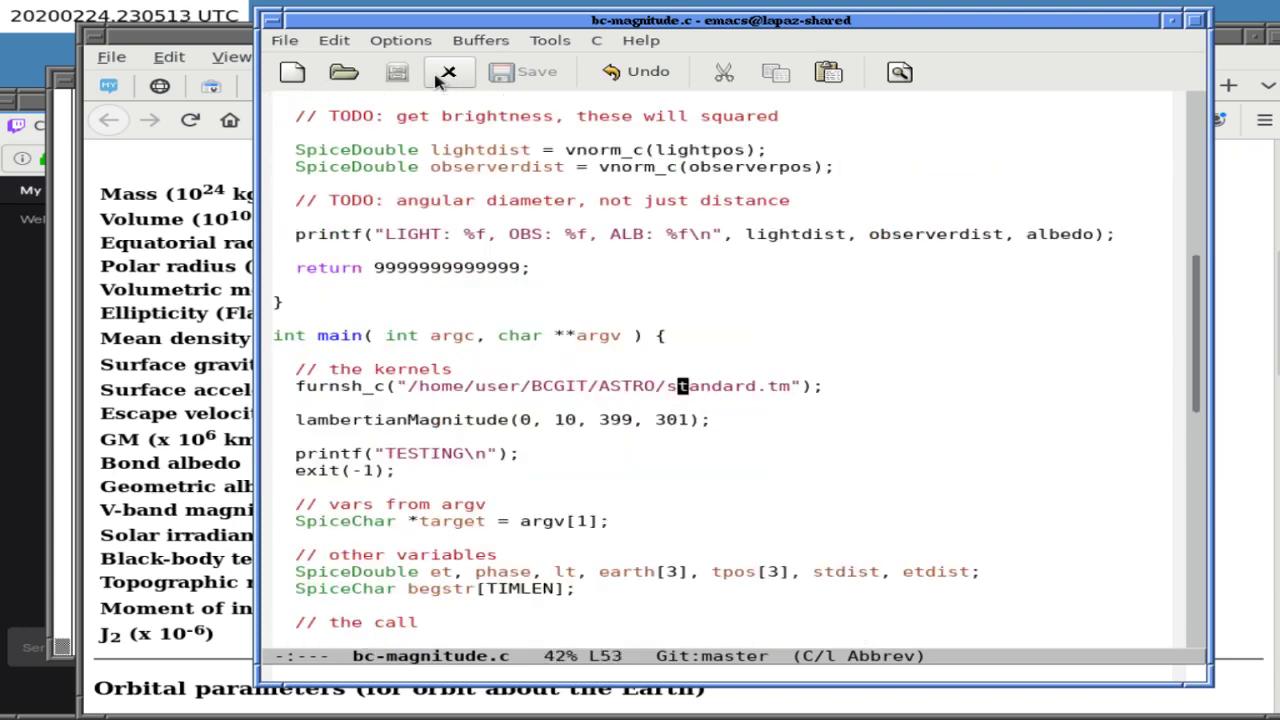
Add the comment // albedos with blank lines around it below the furnsh_c call for standard.tm, and save bc-magnitude.c.
{"action": "key", "text": "Up"}
{"action": "key", "text": "Up"}
{"action": "key", "text": "Down"}
{"action": "key", "text": "Return"}
{"action": "key", "text": "ctrl+x"}
{"action": "key", "text": "ctrl+s"}
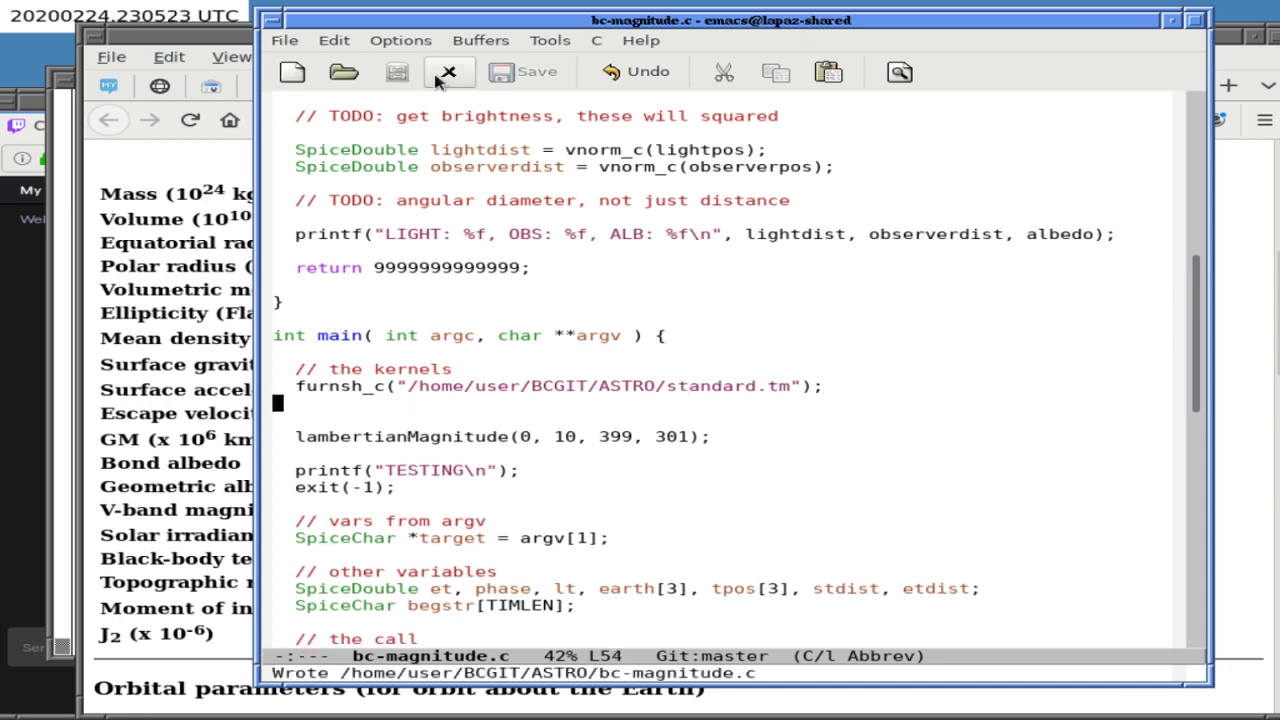
{"action": "key", "text": "Return"}
{"action": "key", "text": "Tab"}
{"action": "type", "text": "// abl"}
{"action": "key", "text": "BackSpace"}
{"action": "key", "text": "BackSpace"}
{"action": "type", "text": "lbedos"}
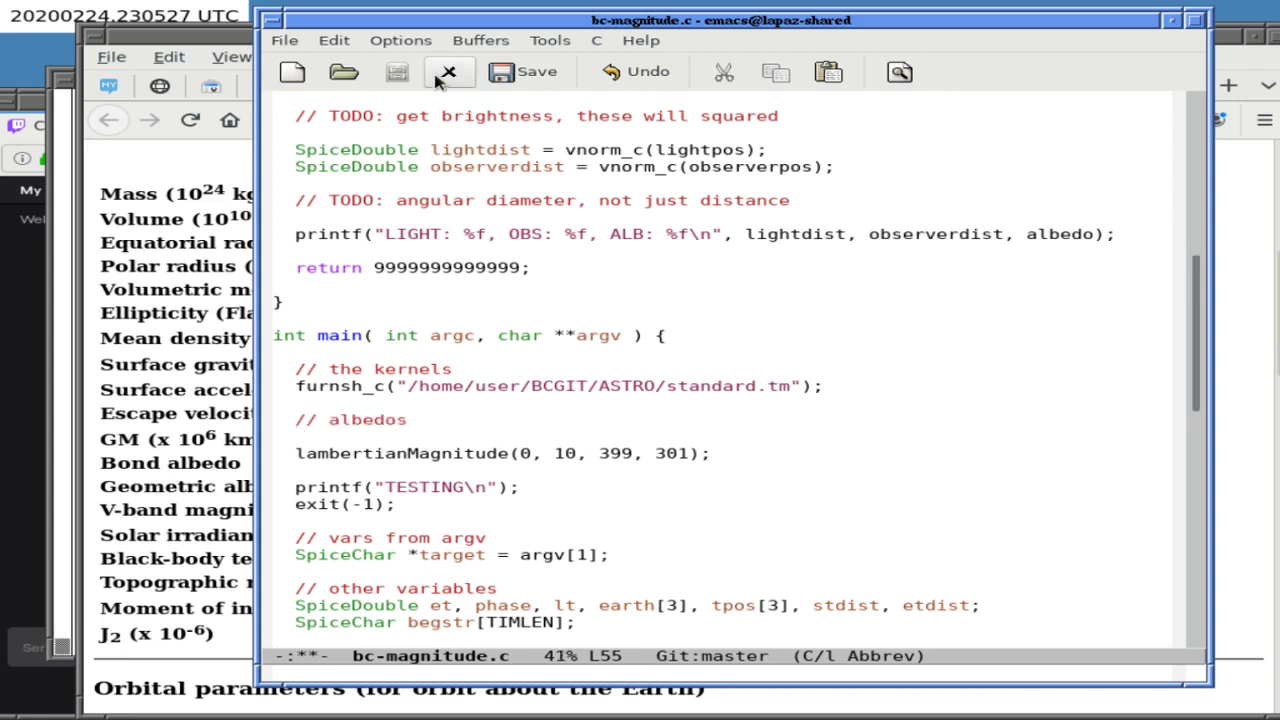
{"action": "key", "text": "Return"}
{"action": "key", "text": "Return"}
{"action": "key", "text": "ctrl+x"}
{"action": "key", "text": "ctrl+s"}
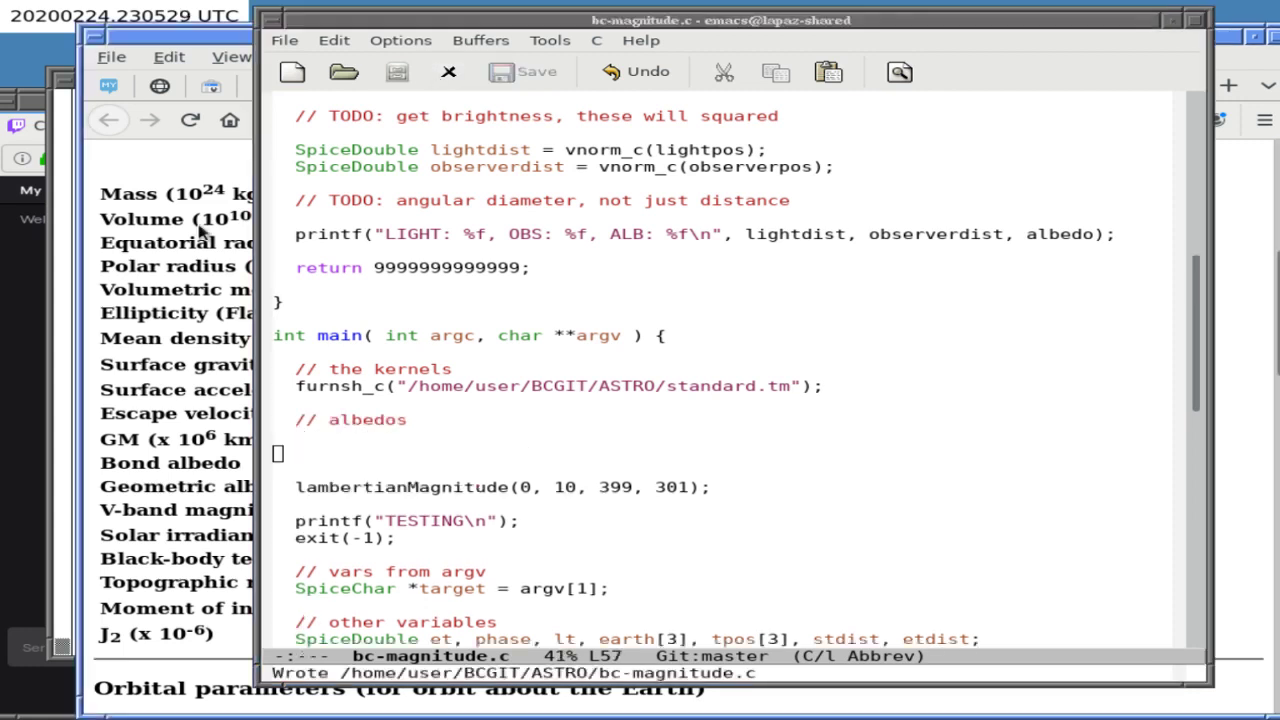
Switch to Firefox, find furnsh in the index of CSPICE functions and open the furnsh_c documentation page in a new tab.
{"action": "key", "text": "alt+Tab"}
{"action": "left_click", "coordinate": [262, 85]}
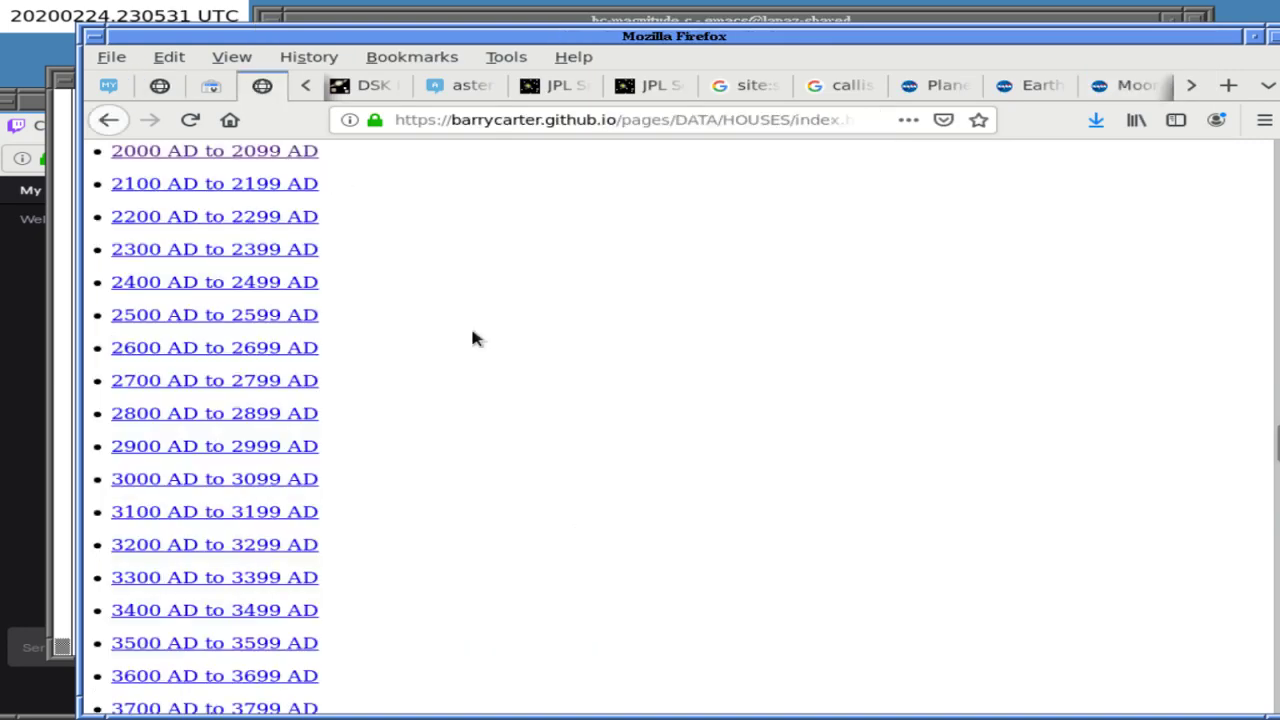
{"action": "left_click", "coordinate": [159, 85]}
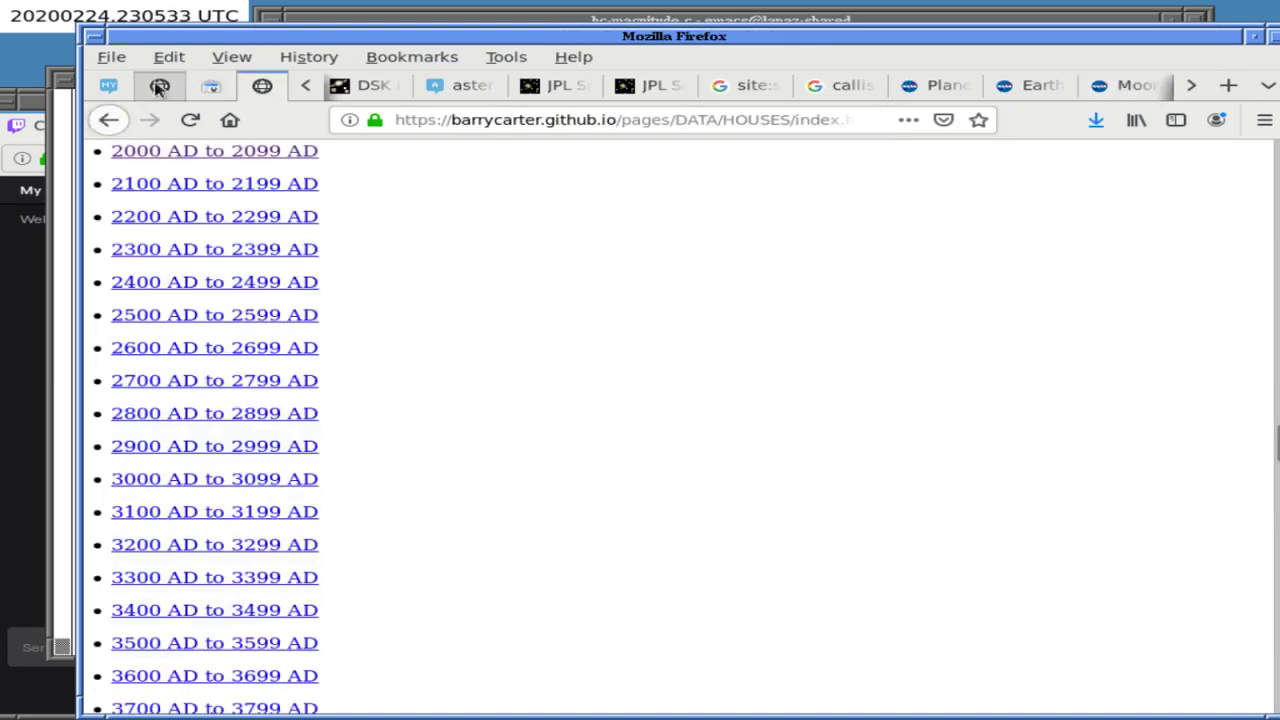
{"action": "type", "text": "furnsh"}
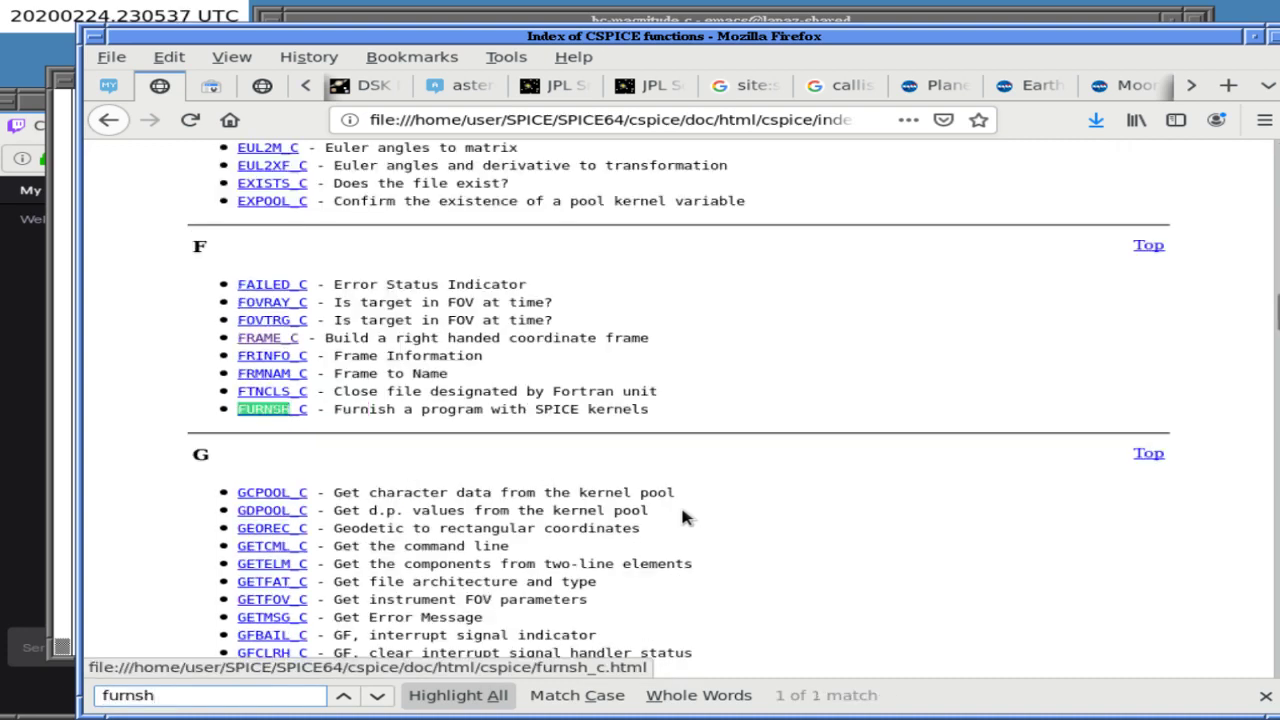
{"action": "middle_click", "coordinate": [271, 413]}
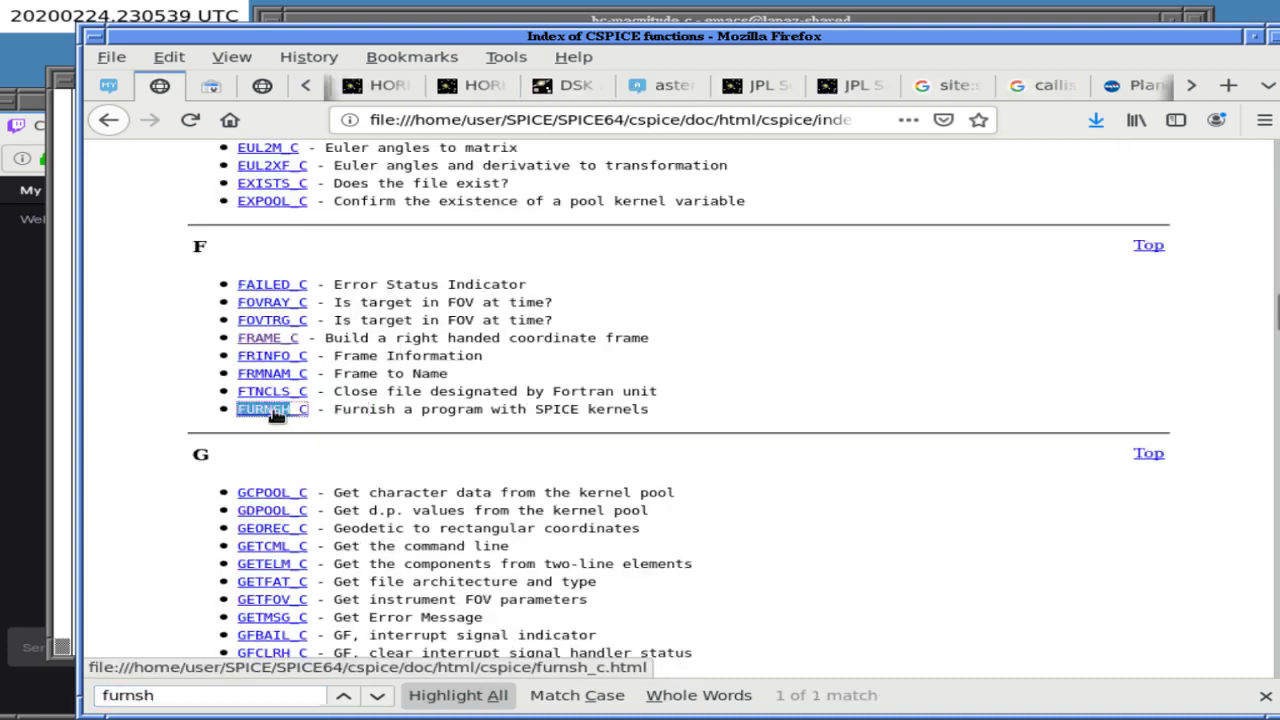
{"action": "left_click", "coordinate": [360, 85]}
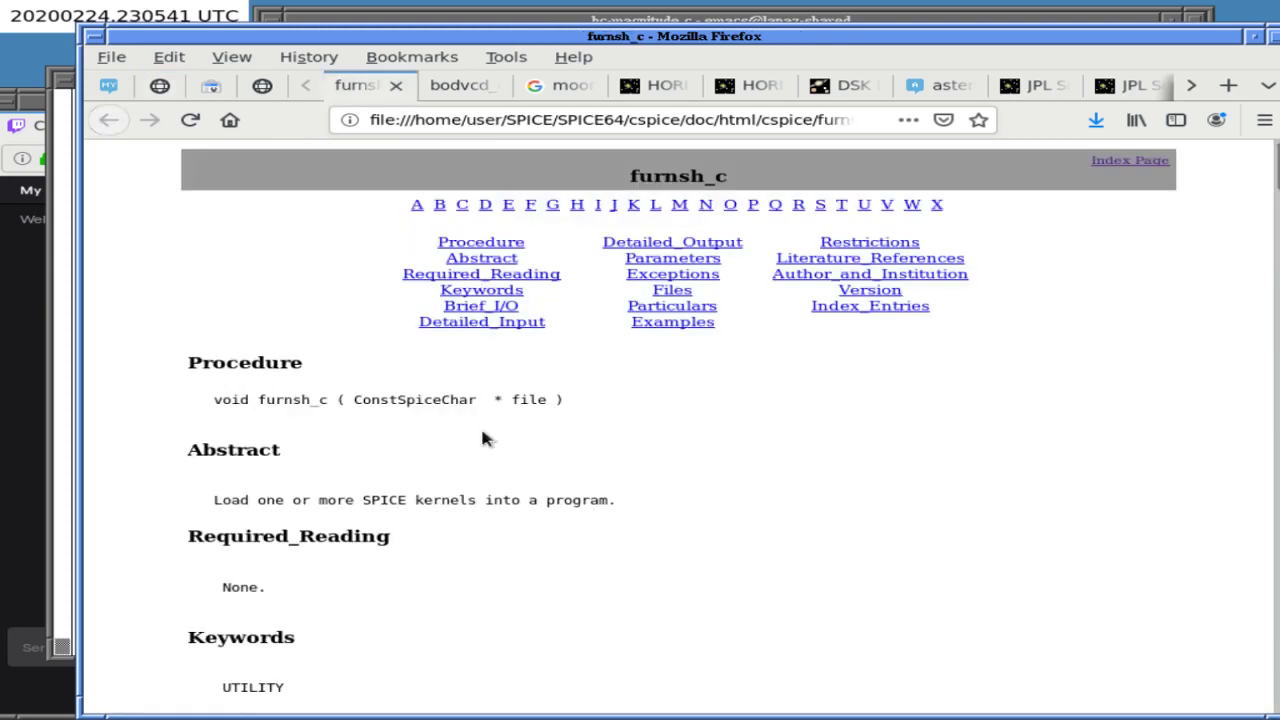